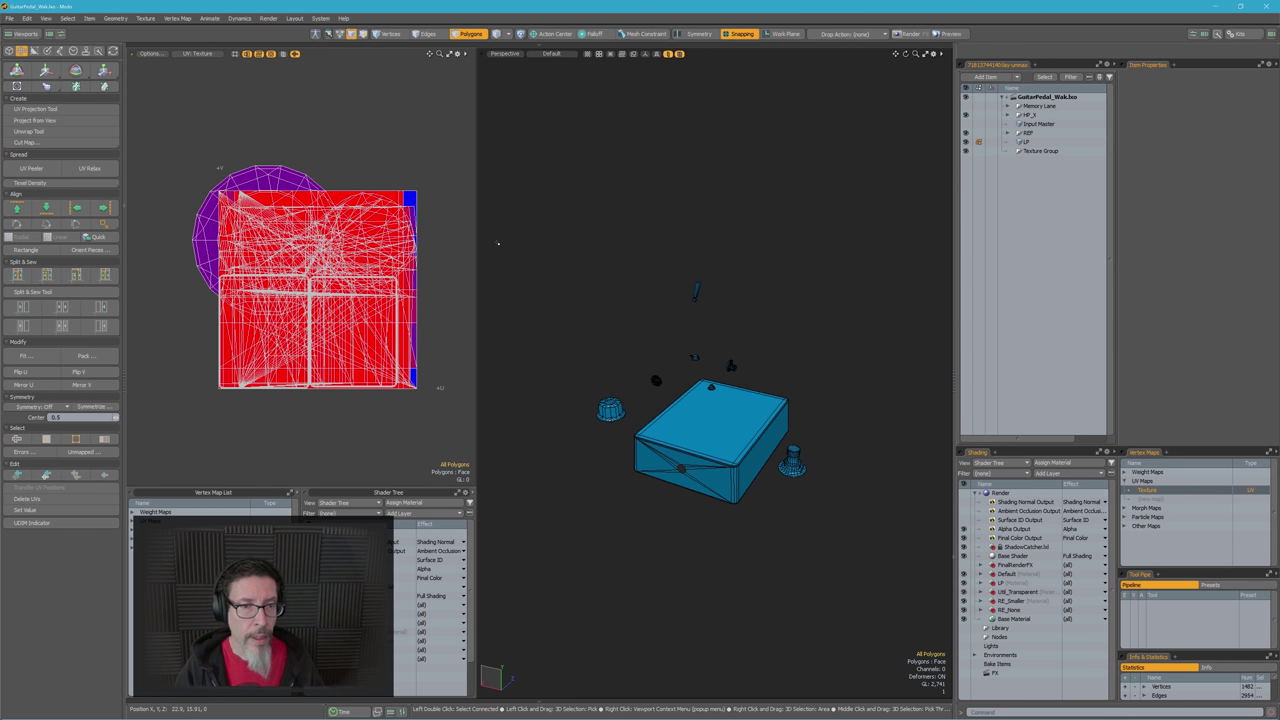
Clear the existing UVs from the mesh's Texture UV map
{"action": "left_click", "coordinate": [1147, 490]}
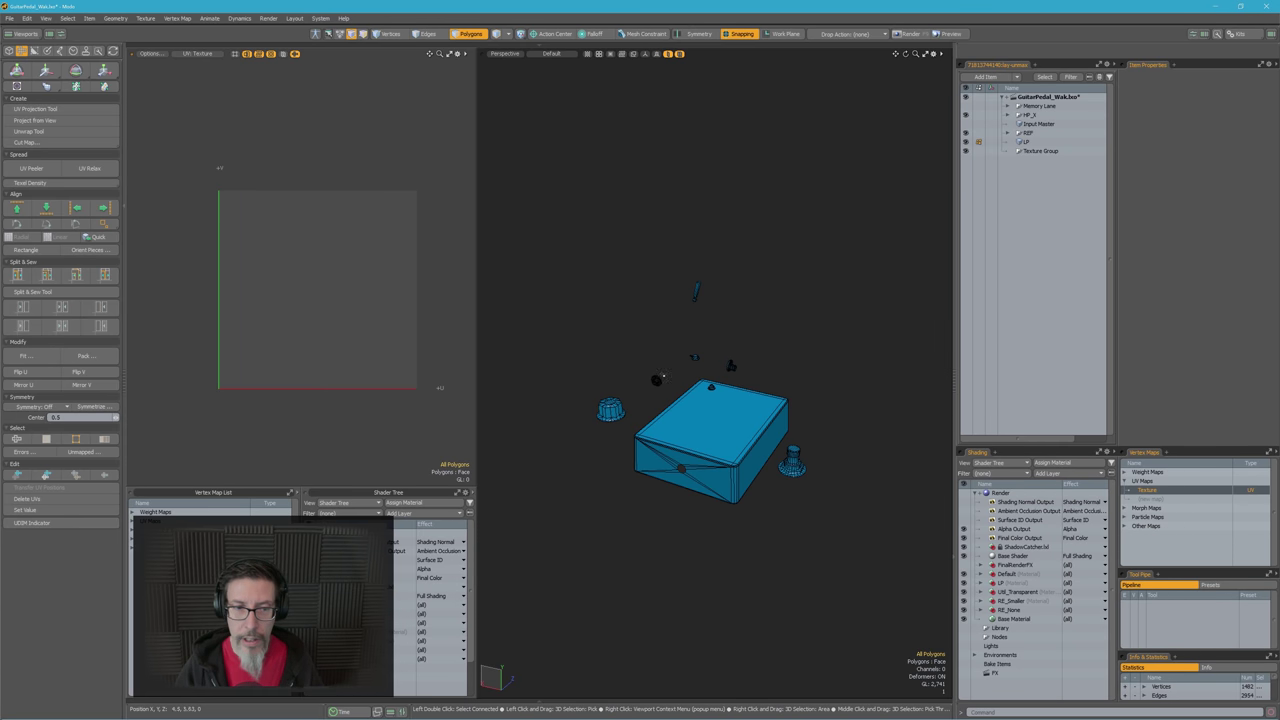
Select the small dome piece floating above the pedal box, unwrap it to fill the UV tile, and hide it
{"action": "left_click_drag", "start_coordinate": [771, 408], "coordinate": [705, 440], "text": "alt"}
{"action": "scroll", "coordinate": [768, 426], "scroll_direction": "up", "scroll_amount": 3}
{"action": "scroll", "coordinate": [768, 426], "scroll_direction": "down", "scroll_amount": 1}
{"action": "left_click", "coordinate": [711, 413]}
{"action": "double_click", "coordinate": [711, 413]}
{"action": "key", "text": "shift+a"}
{"action": "scroll", "coordinate": [765, 403], "scroll_direction": "down", "scroll_amount": 4}
{"action": "left_click", "coordinate": [744, 232]}
{"action": "left_click_drag", "start_coordinate": [772, 268], "coordinate": [737, 310], "text": "ctrl+alt"}
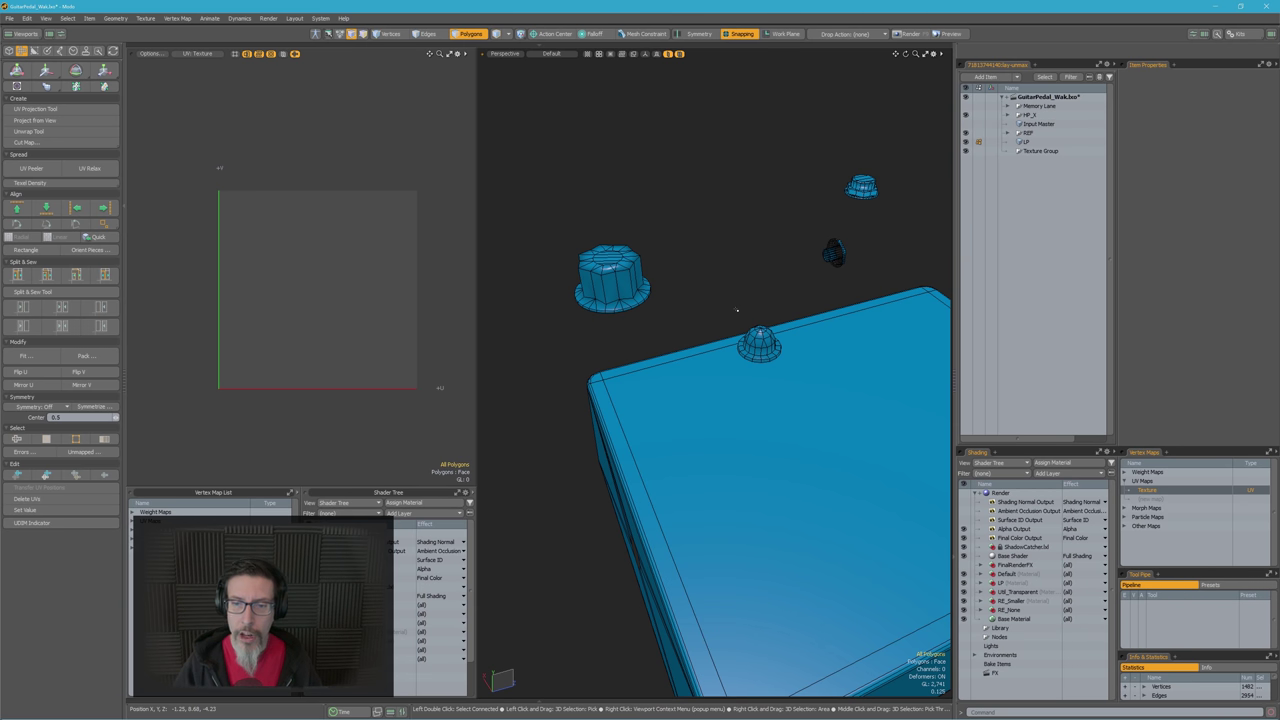
{"action": "left_click_drag", "start_coordinate": [752, 312], "coordinate": [769, 240], "text": "alt"}
{"action": "double_click", "coordinate": [762, 310]}
{"action": "left_click_drag", "start_coordinate": [397, 333], "coordinate": [361, 360], "text": "alt"}
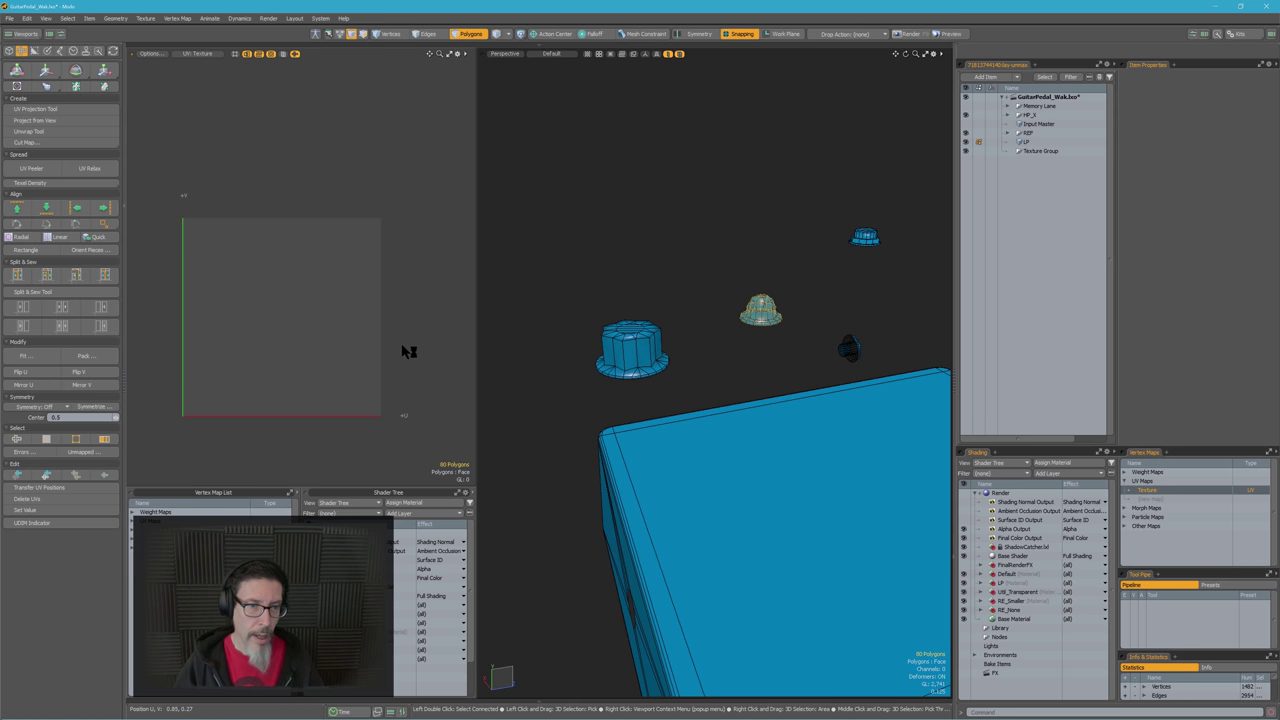
{"action": "key", "text": "u"}
{"action": "scroll", "coordinate": [322, 325], "scroll_direction": "up", "scroll_amount": 1}
{"action": "scroll", "coordinate": [322, 325], "scroll_direction": "down", "scroll_amount": 3}
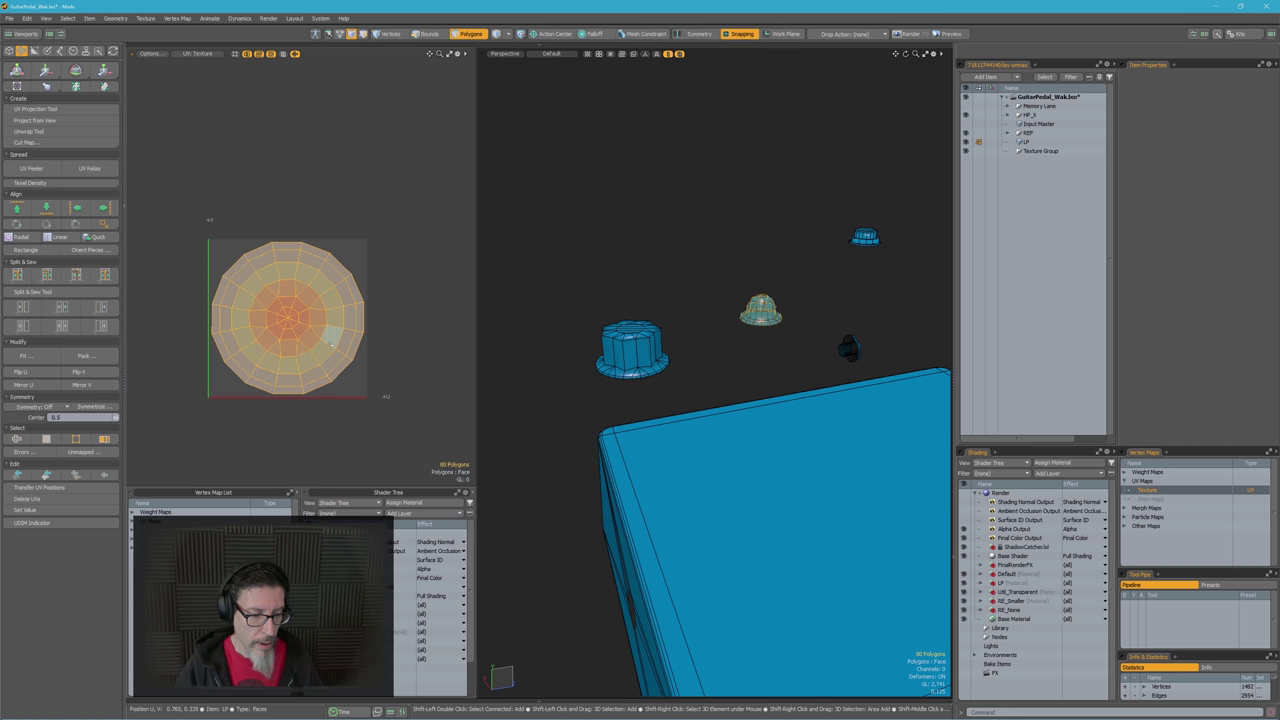
{"action": "key", "text": "u"}
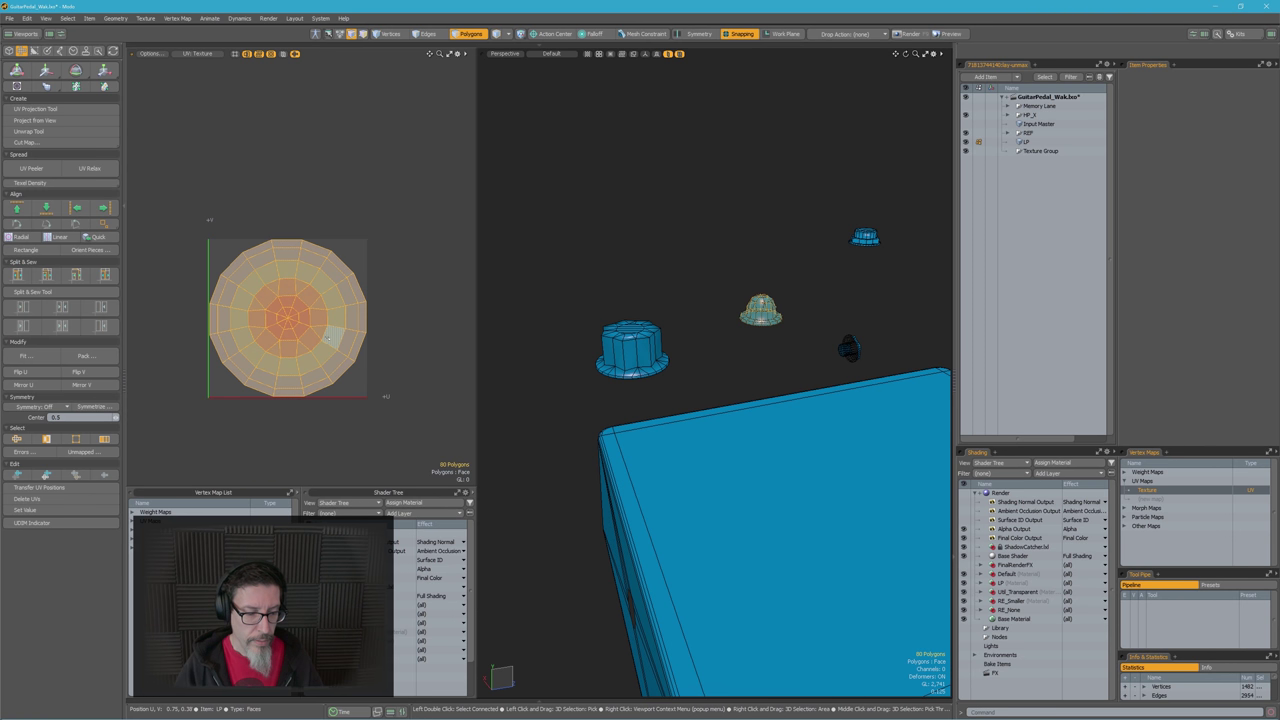
{"action": "key", "text": "h"}
Unwrap the small stepped round cap above the box as one circular UV island and hide it
{"action": "scroll", "coordinate": [711, 314], "scroll_direction": "down", "scroll_amount": 3}
{"action": "left_click_drag", "start_coordinate": [711, 314], "coordinate": [594, 228], "text": "alt"}
{"action": "double_click", "coordinate": [767, 203]}
{"action": "key", "text": "shift+a"}
{"action": "left_click_drag", "start_coordinate": [767, 203], "coordinate": [742, 260], "text": "alt"}
{"action": "scroll", "coordinate": [660, 262], "scroll_direction": "down", "scroll_amount": 3}
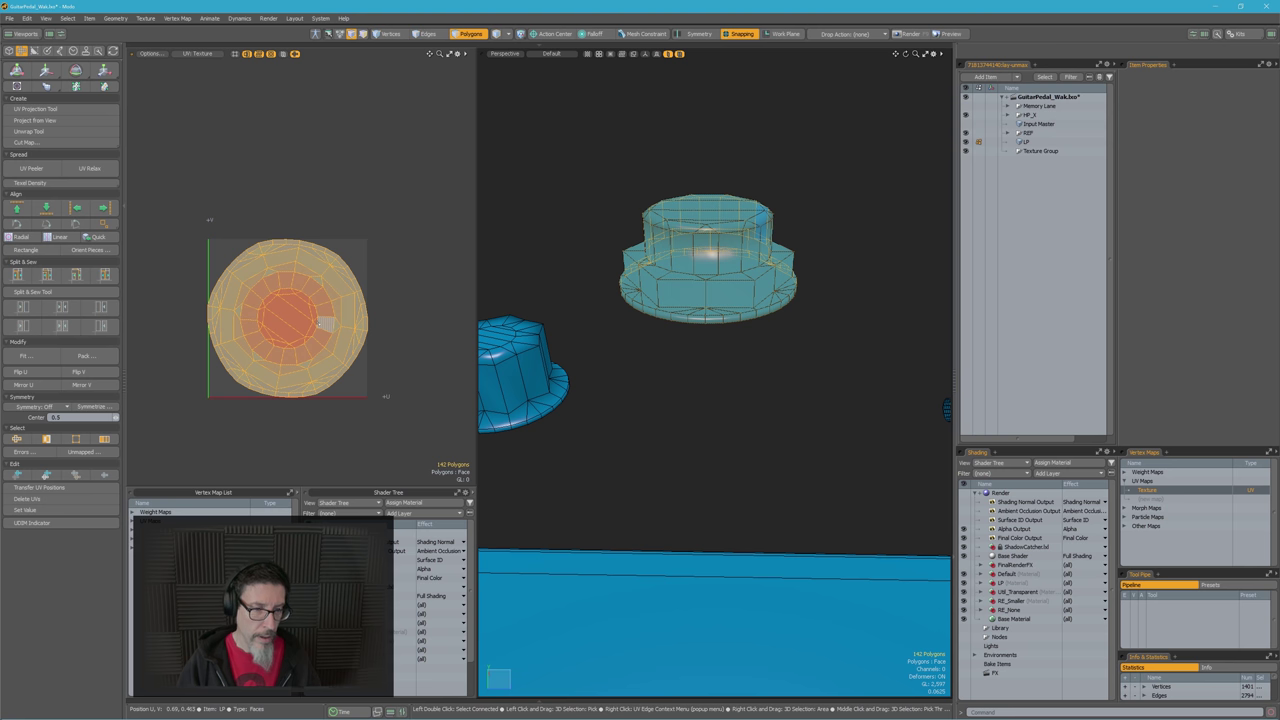
{"action": "key", "text": "h"}
Unwrap the top faces of the large scalloped knob and hide them
{"action": "left_click_drag", "start_coordinate": [706, 322], "coordinate": [666, 326], "text": "ctrl+alt"}
{"action": "left_click_drag", "start_coordinate": [546, 341], "coordinate": [571, 367]}
{"action": "scroll", "coordinate": [571, 367], "scroll_direction": "up", "scroll_amount": 3}
{"action": "mouse_move", "coordinate": [561, 302]}
{"action": "left_mouse_down"}
{"action": "mouse_move", "coordinate": [576, 284]}
{"action": "mouse_move", "coordinate": [626, 292]}
{"action": "left_mouse_up"}
{"action": "left_click", "coordinate": [587, 291], "text": "ctrl+shift"}
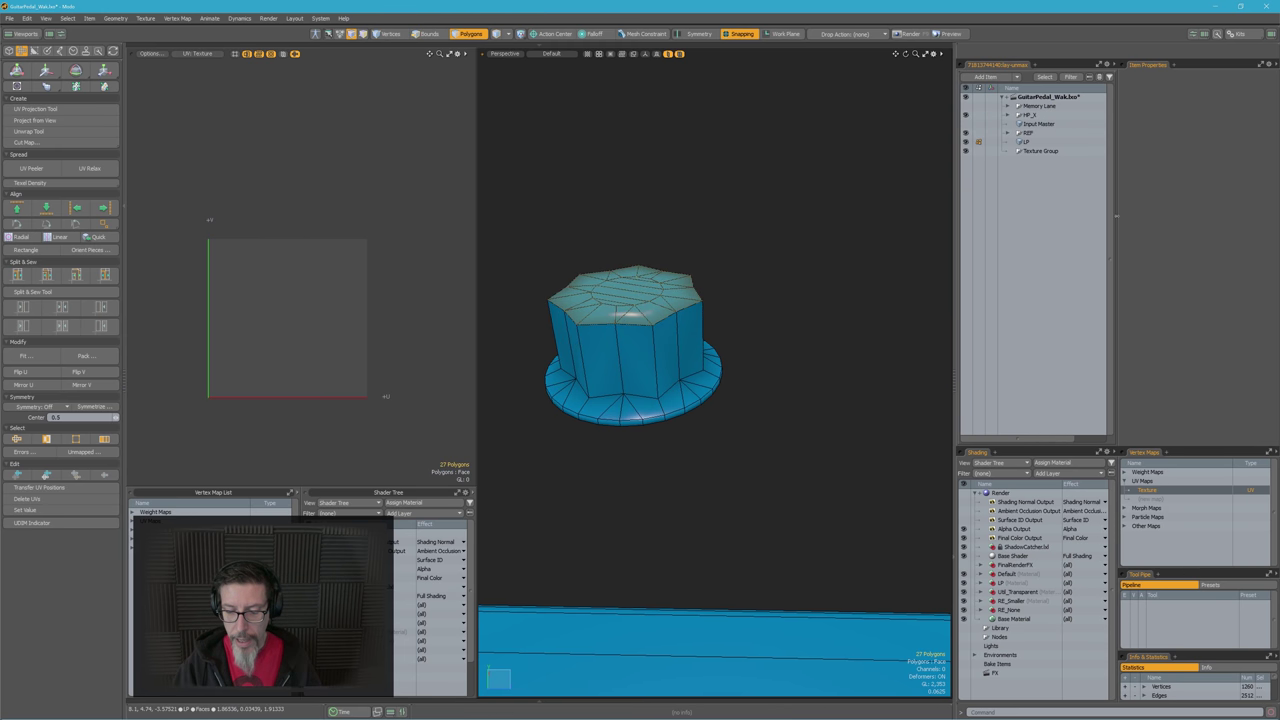
{"action": "left_click_drag", "start_coordinate": [690, 360], "coordinate": [652, 357], "text": "alt"}
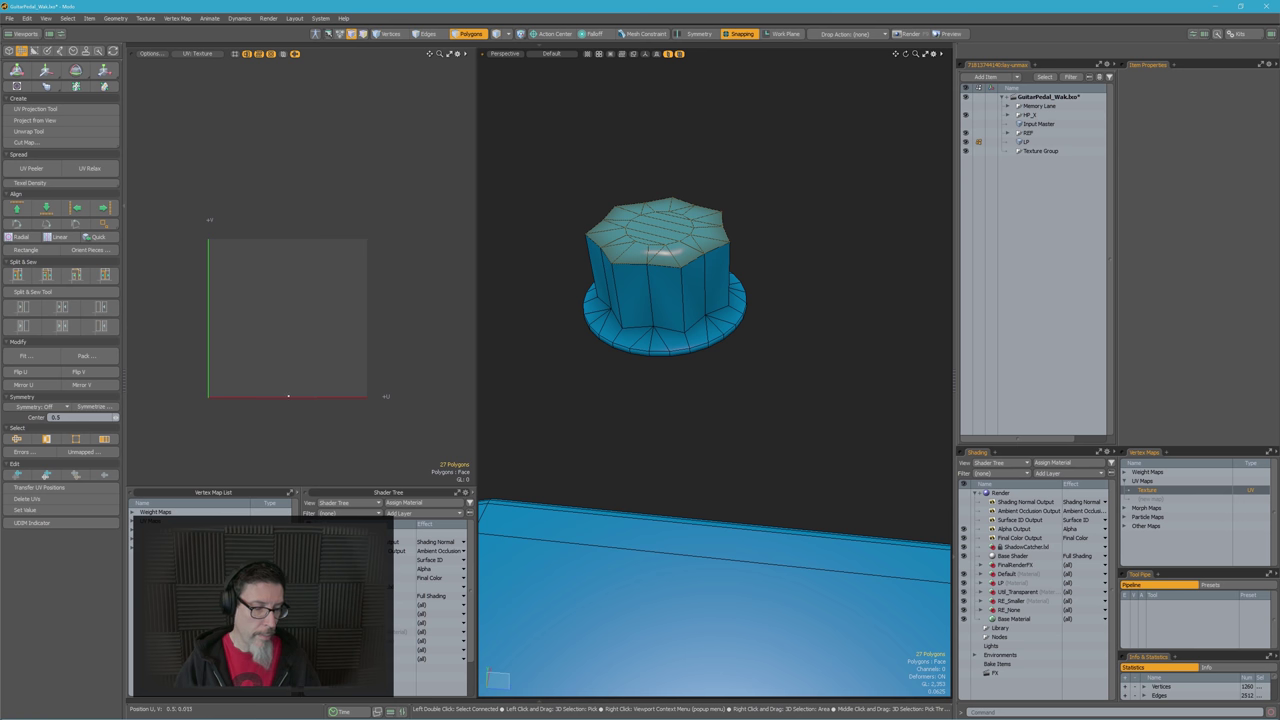
{"action": "key", "text": "h"}
Unwrap the scalloped knob's side wall into a straight rectangular UV strip and hide those faces
{"action": "double_click", "coordinate": [653, 311]}
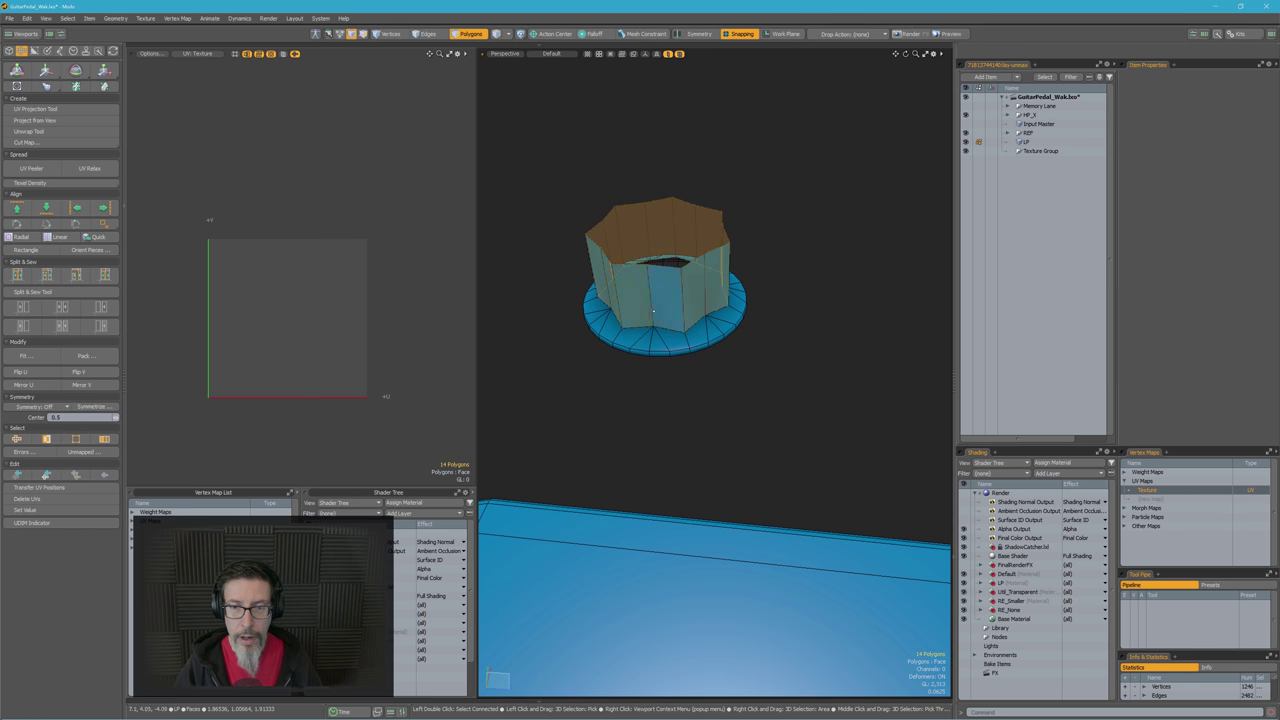
{"action": "key", "text": "ctrl+4"}
{"action": "left_click", "coordinate": [287, 184]}
{"action": "left_click", "coordinate": [302, 223]}
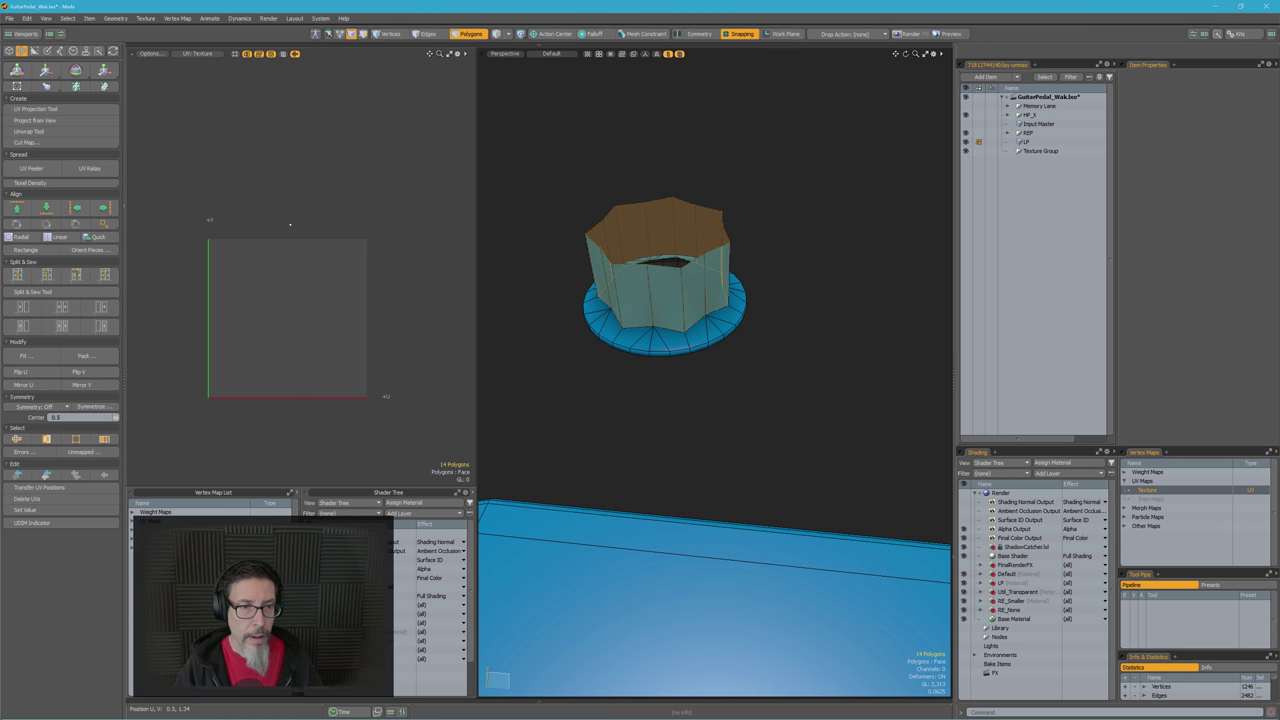
{"action": "right_click", "coordinate": [283, 224]}
{"action": "left_click", "coordinate": [252, 220]}
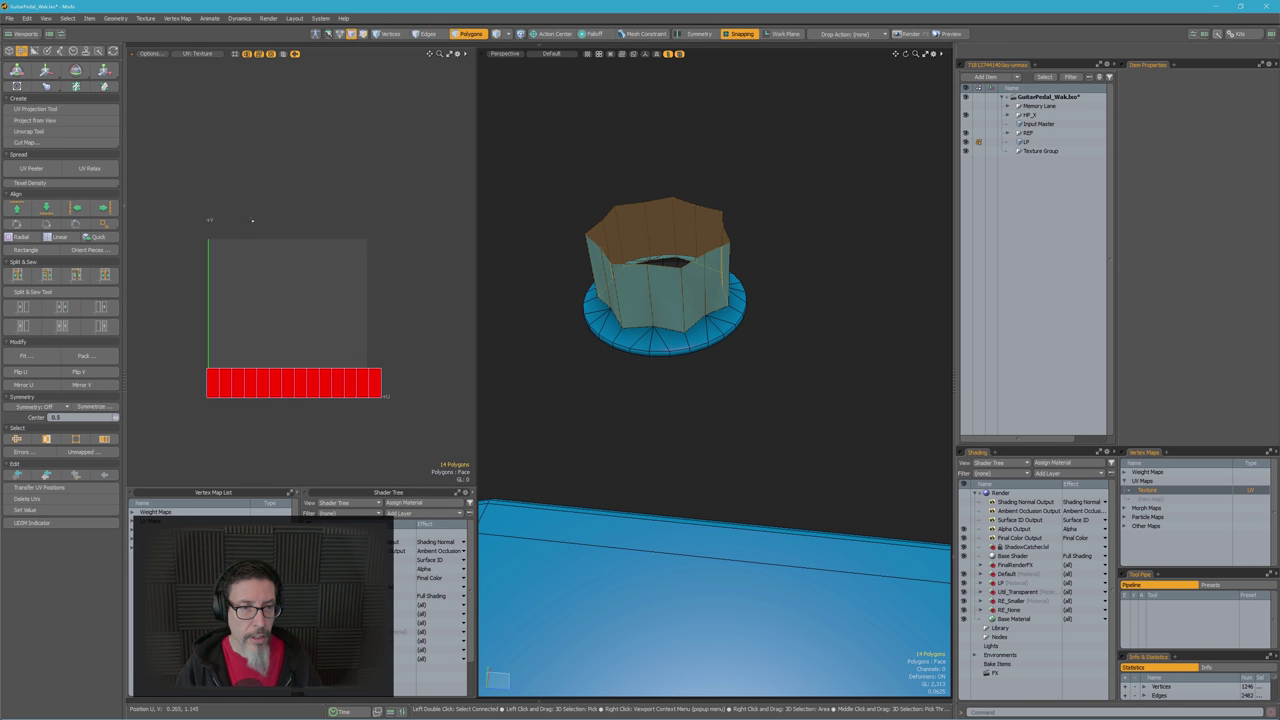
{"action": "key", "text": "h"}
Unwrap the underside of the knob base, including its bottom disc and short inner wall, as one circular island and hide it
{"action": "double_click", "coordinate": [640, 351]}
{"action": "left_click_drag", "start_coordinate": [641, 350], "coordinate": [654, 284], "text": "alt"}
{"action": "left_click_drag", "start_coordinate": [655, 545], "coordinate": [715, 295], "text": "alt+shift"}
{"action": "mouse_move", "coordinate": [715, 295]}
{"action": "left_mouse_down", "text": "ctrl+alt"}
{"action": "mouse_move", "coordinate": [737, 293]}
{"action": "mouse_move", "coordinate": [700, 291]}
{"action": "left_mouse_up", "text": "ctrl+alt"}
{"action": "key", "text": "shift+a"}
{"action": "left_click_drag", "start_coordinate": [789, 263], "coordinate": [742, 380], "text": "alt"}
{"action": "left_click", "coordinate": [849, 231]}
{"action": "left_click_drag", "start_coordinate": [828, 414], "coordinate": [730, 387], "text": "alt"}
{"action": "double_click", "coordinate": [745, 328]}
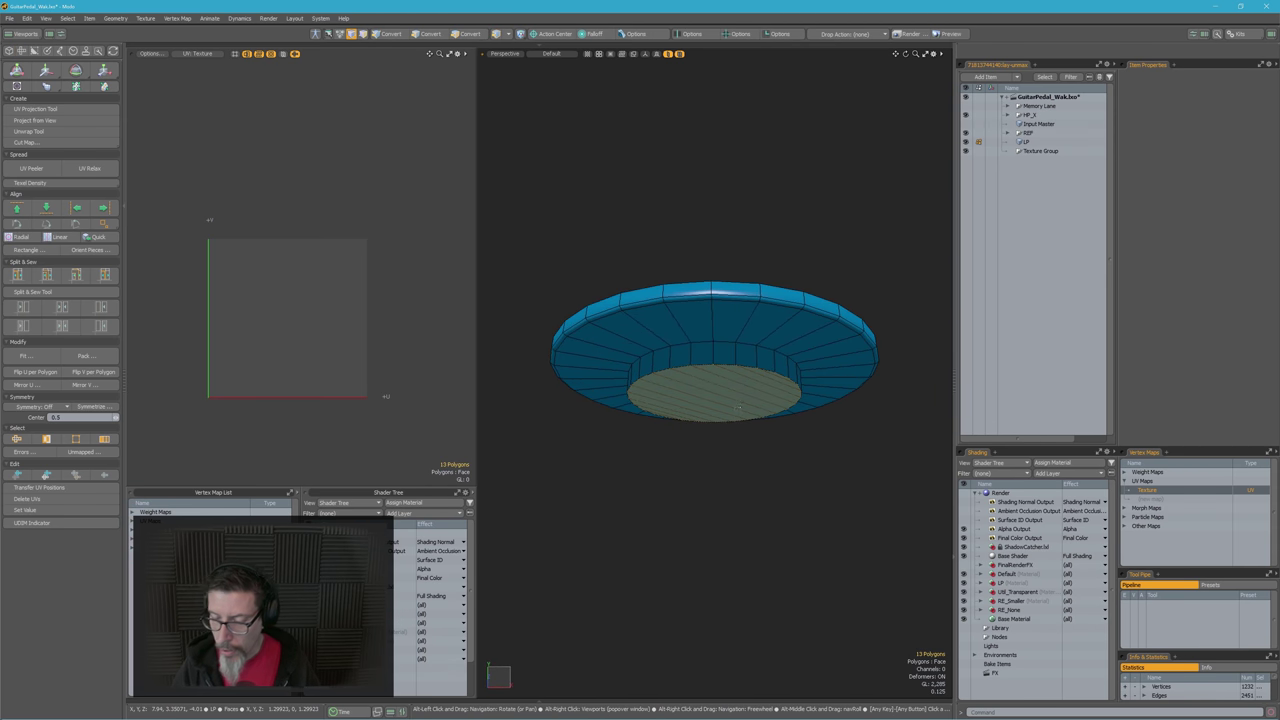
{"action": "key", "text": "shift+Up"}
{"action": "key", "text": "shift+Up"}
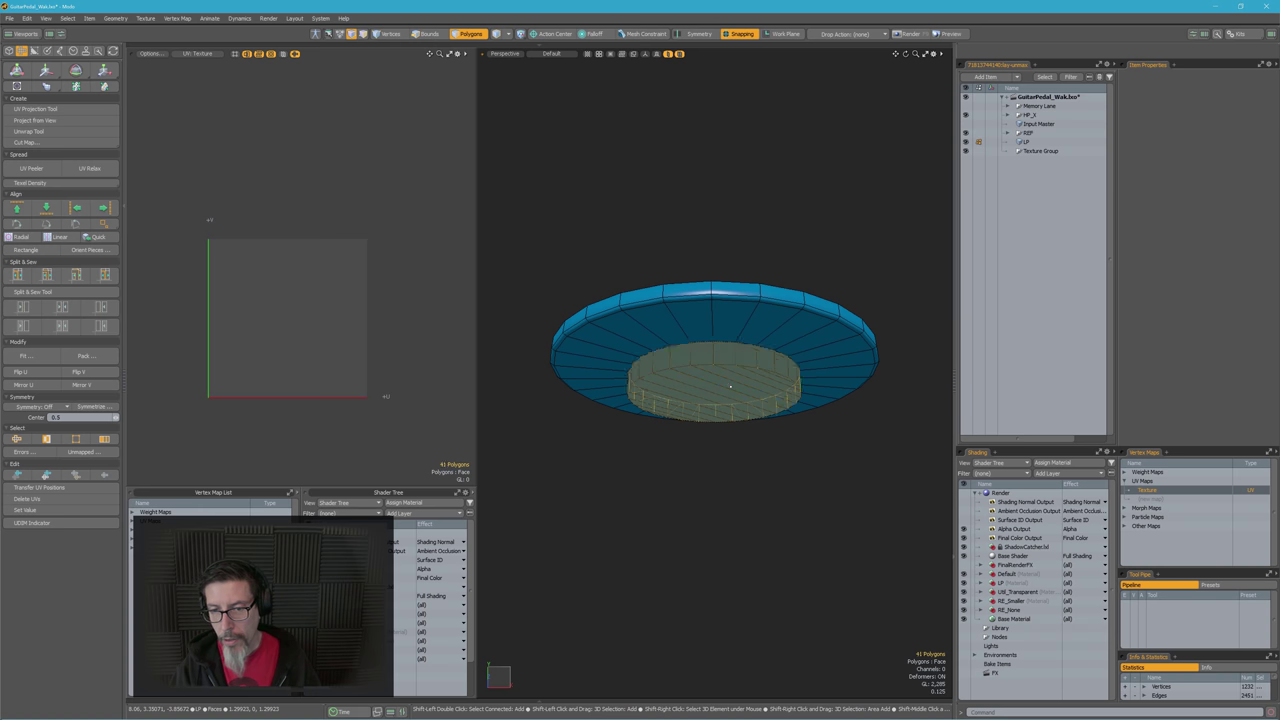
{"action": "left_click_drag", "start_coordinate": [730, 387], "coordinate": [690, 332], "text": "alt"}
{"action": "key", "text": "shift+Down"}
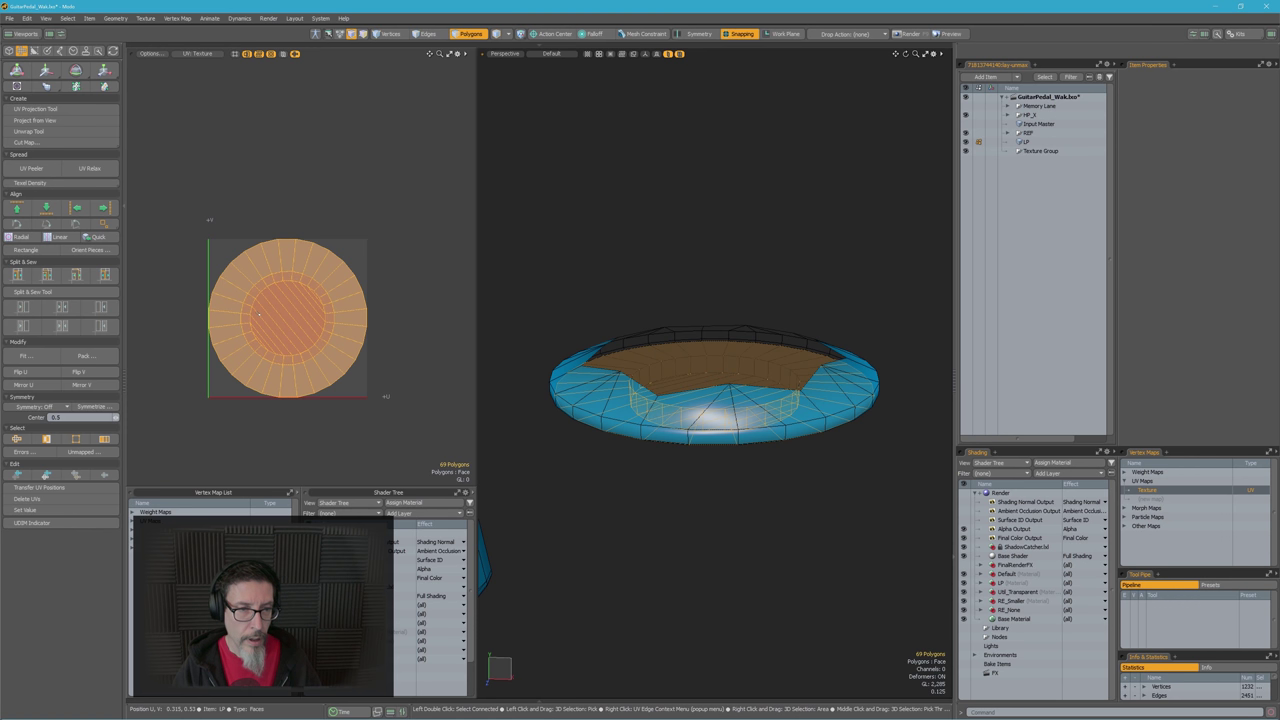
{"action": "key", "text": "h"}
Unwrap the remaining outer flange of the knob as a ring-shaped UV island
{"action": "double_click", "coordinate": [618, 394]}
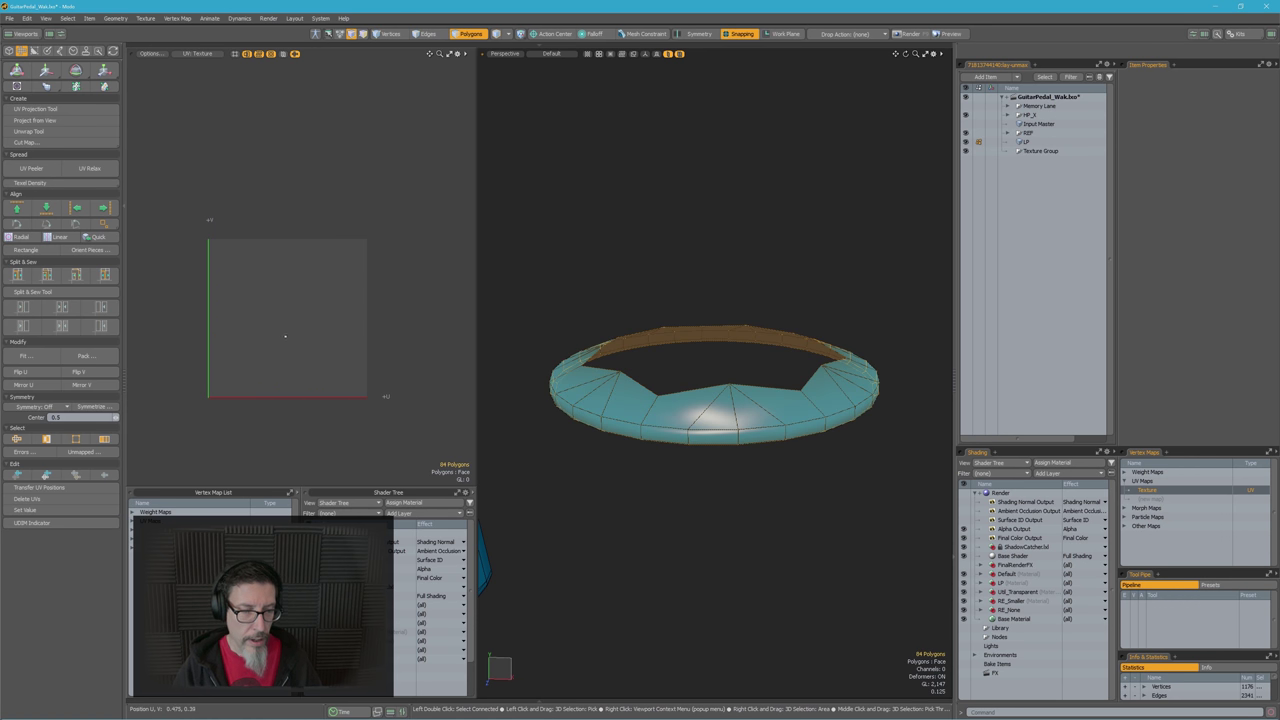
{"action": "left_click_drag", "start_coordinate": [297, 317], "coordinate": [300, 298], "text": "ctrl+alt"}
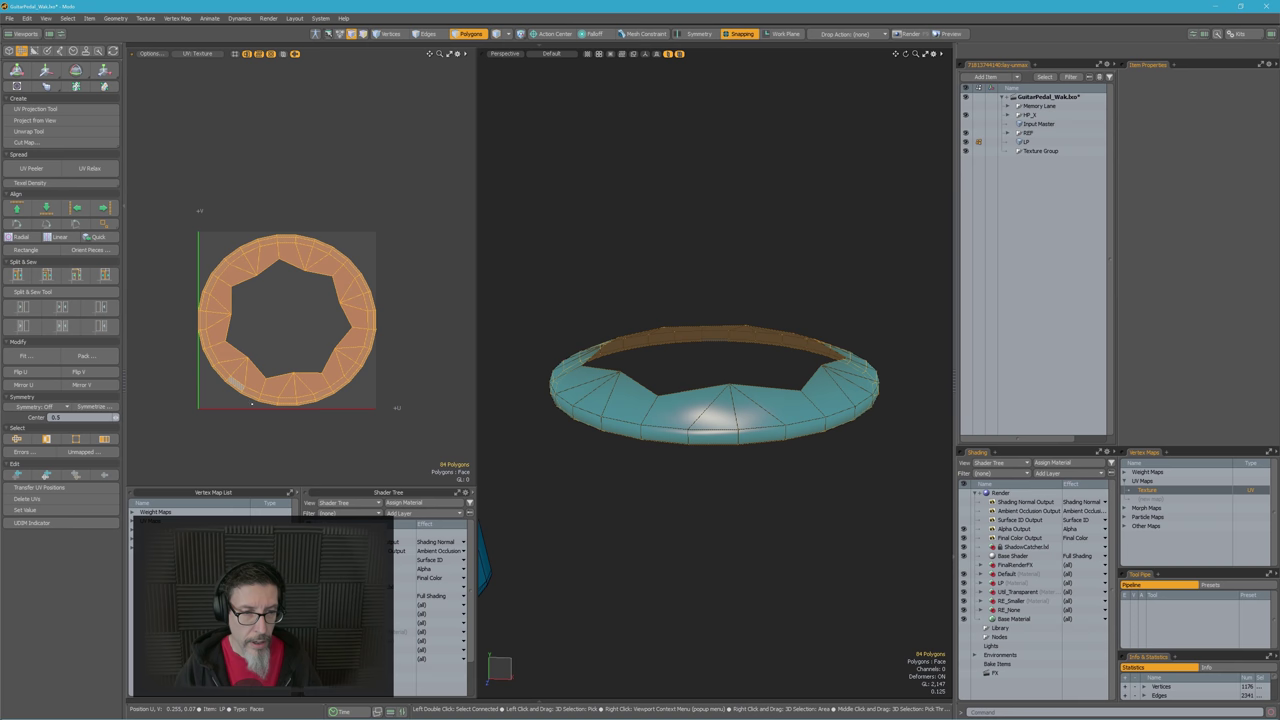
{"action": "left_click", "coordinate": [395, 284]}
{"action": "double_click", "coordinate": [376, 308]}
{"action": "key", "text": "Delete"}
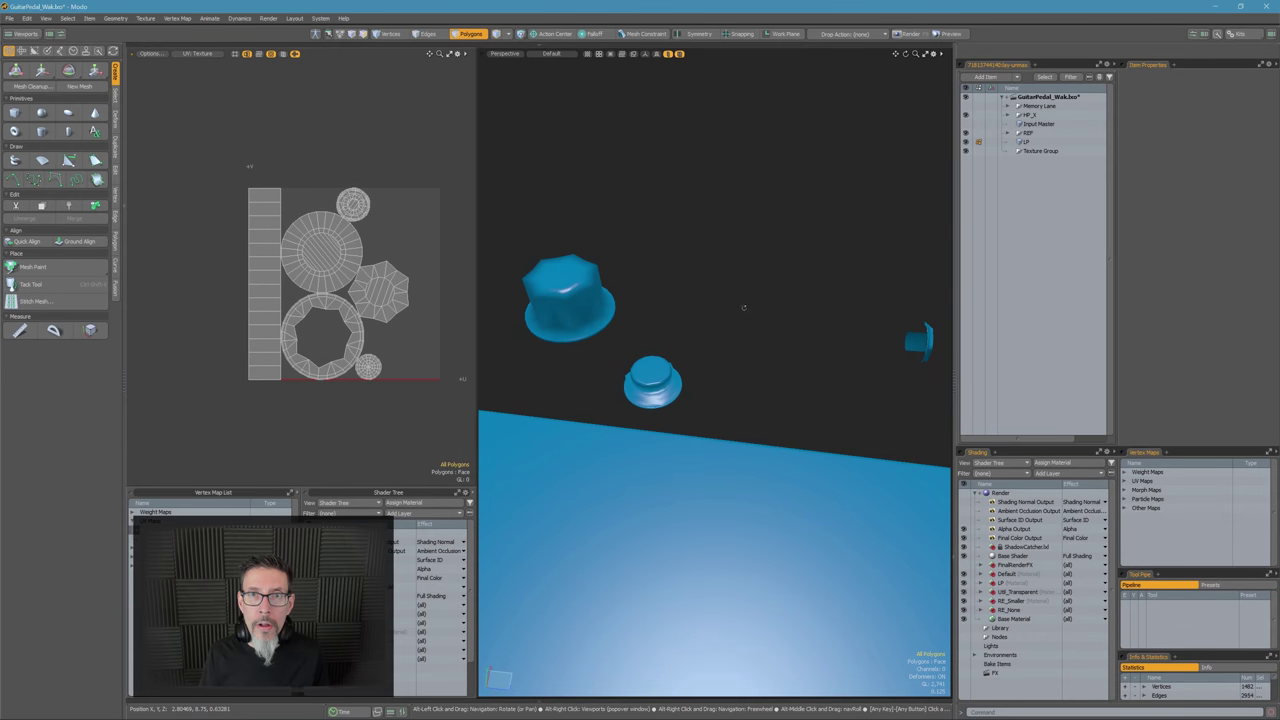
Select all the packed UV islands of the knob and small caps and hide these parts
{"action": "left_click_drag", "start_coordinate": [743, 306], "coordinate": [674, 302], "text": "alt"}
{"action": "mouse_move", "coordinate": [381, 420]}
{"action": "right_mouse_down"}
{"action": "mouse_move", "coordinate": [286, 473]}
{"action": "mouse_move", "coordinate": [345, 455]}
{"action": "right_mouse_up"}
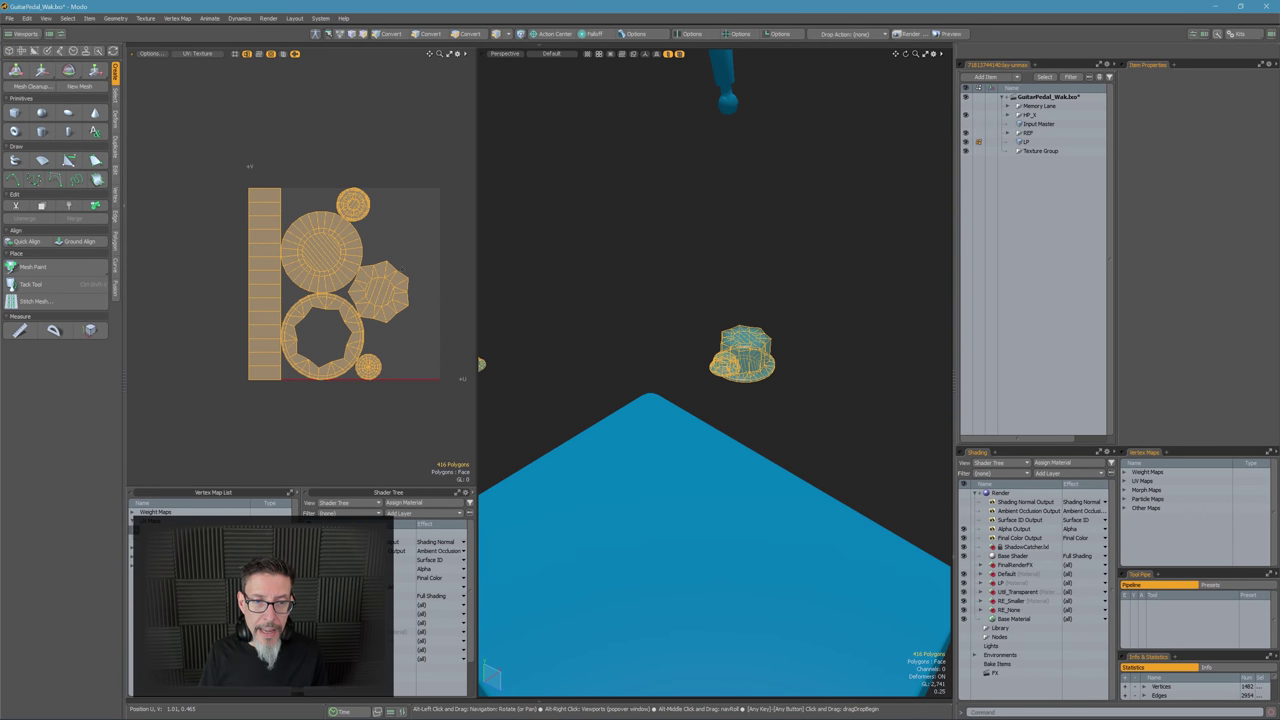
{"action": "scroll", "coordinate": [794, 391], "scroll_direction": "down", "scroll_amount": 6}
{"action": "left_click_drag", "start_coordinate": [745, 410], "coordinate": [660, 368], "text": "alt"}
{"action": "scroll", "coordinate": [732, 446], "scroll_direction": "up", "scroll_amount": 5}
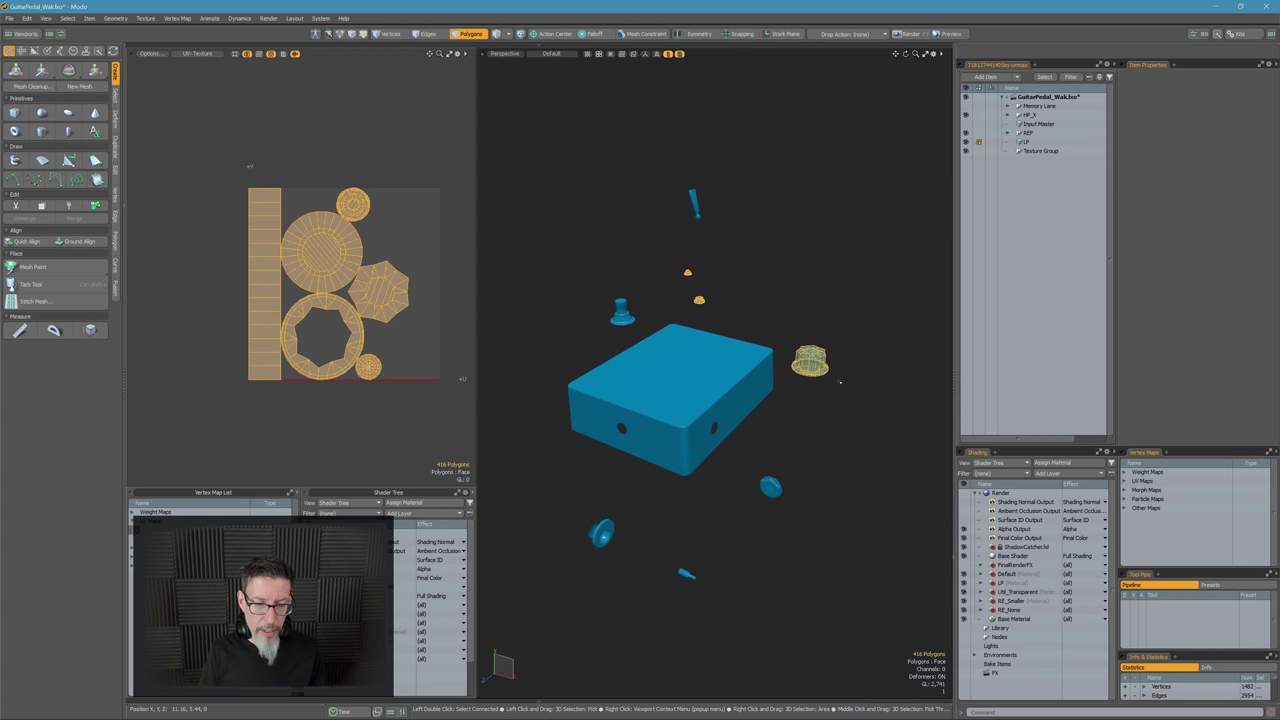
{"action": "key", "text": "h"}
Frame the hexagonal jack nut, unwrap the flat disc inside its hole, and hide that disc
{"action": "left_click_drag", "start_coordinate": [746, 431], "coordinate": [737, 383], "text": "alt"}
{"action": "right_click_drag", "start_coordinate": [808, 393], "coordinate": [797, 450]}
{"action": "key", "text": "shift+a"}
{"action": "mouse_move", "coordinate": [733, 428]}
{"action": "left_mouse_down", "text": "alt"}
{"action": "mouse_move", "coordinate": [767, 387]}
{"action": "mouse_move", "coordinate": [691, 427]}
{"action": "mouse_move", "coordinate": [771, 432]}
{"action": "mouse_move", "coordinate": [691, 421]}
{"action": "left_mouse_up", "text": "alt"}
{"action": "left_click", "coordinate": [760, 385]}
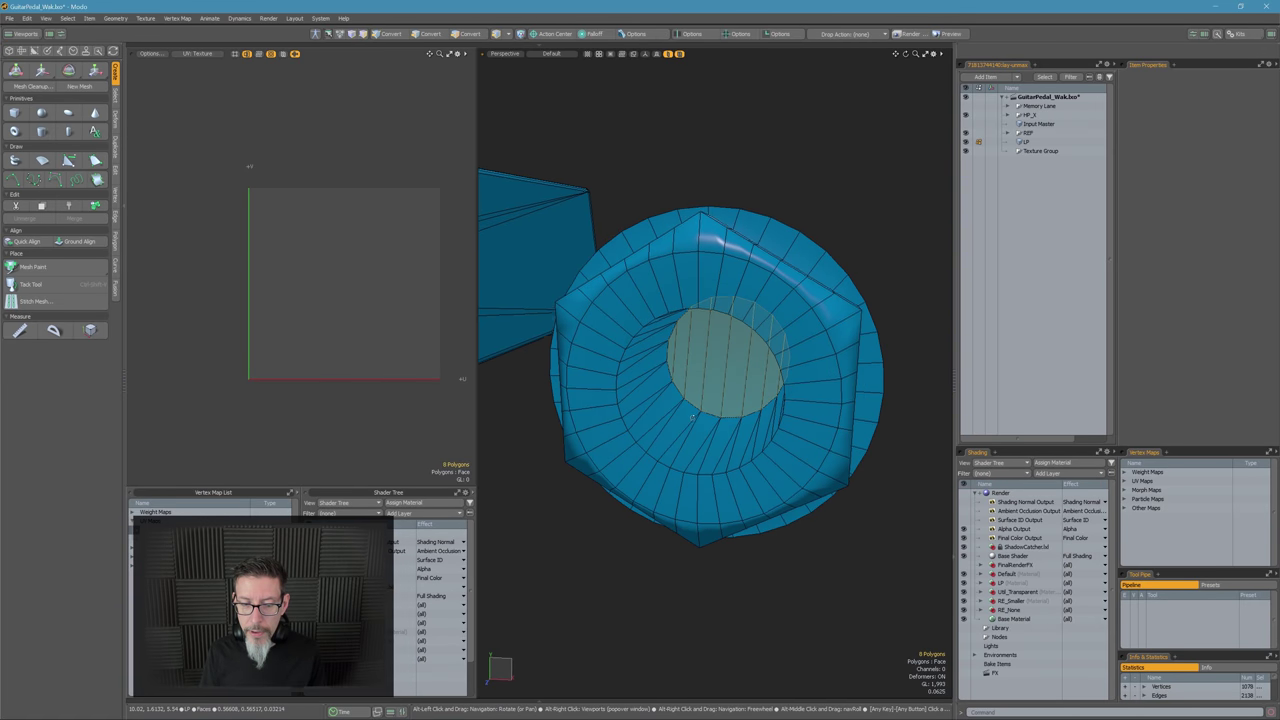
{"action": "key", "text": "ctrl+shift+u"}
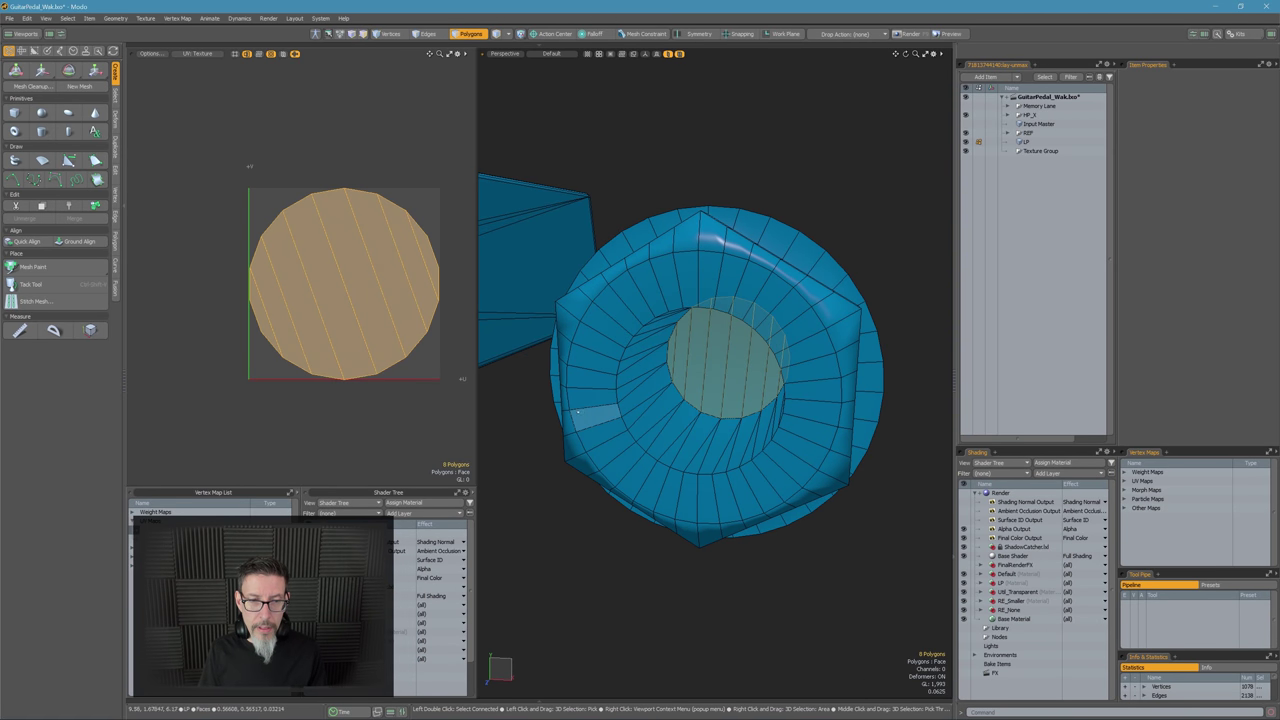
{"action": "key", "text": "h"}
Select the inner wall faces of the jack nut's hole and unwrap them into a rectangular UV strip
{"action": "mouse_move", "coordinate": [632, 362]}
{"action": "left_mouse_down"}
{"action": "mouse_move", "coordinate": [708, 458]}
{"action": "mouse_move", "coordinate": [735, 425]}
{"action": "mouse_move", "coordinate": [765, 322]}
{"action": "mouse_move", "coordinate": [776, 342]}
{"action": "left_mouse_up"}
{"action": "mouse_move", "coordinate": [735, 342]}
{"action": "left_mouse_down", "text": "alt"}
{"action": "mouse_move", "coordinate": [723, 346]}
{"action": "mouse_move", "coordinate": [770, 374]}
{"action": "mouse_move", "coordinate": [779, 351]}
{"action": "mouse_move", "coordinate": [703, 431]}
{"action": "left_mouse_up", "text": "alt"}
{"action": "left_click", "coordinate": [670, 312], "text": "shift"}
{"action": "left_click_drag", "start_coordinate": [793, 377], "coordinate": [735, 389], "text": "alt"}
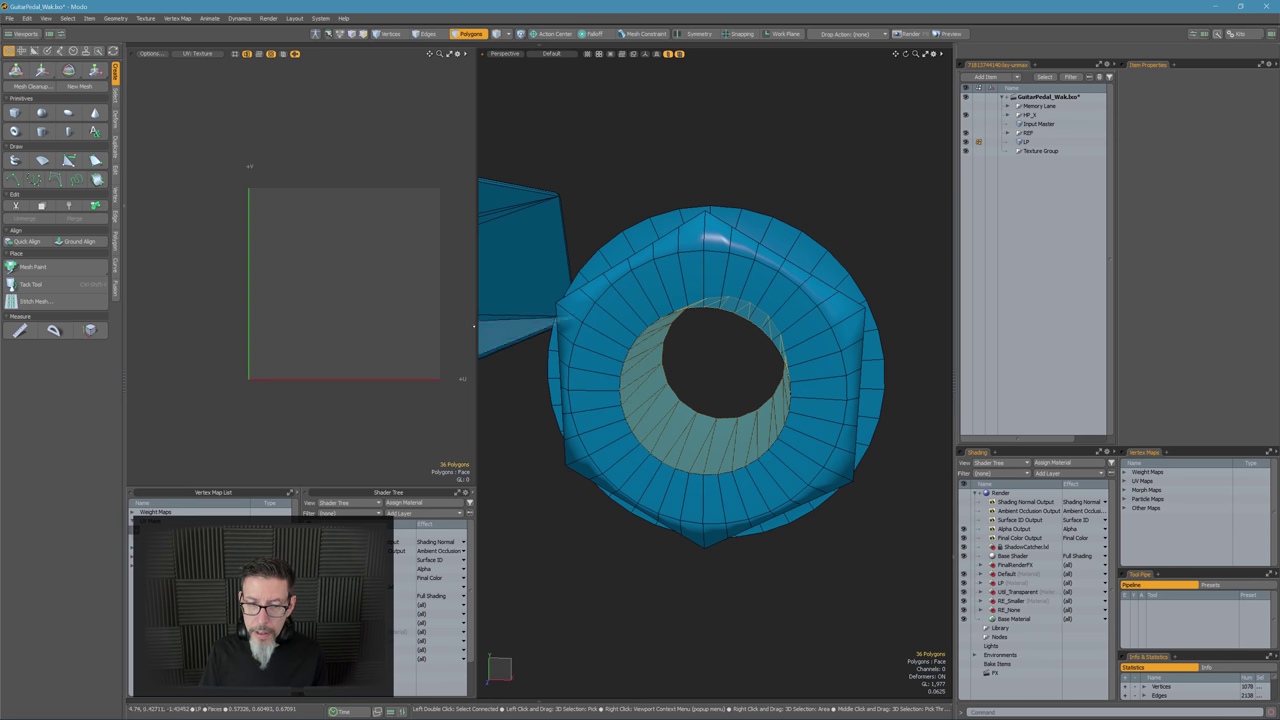
{"action": "key", "text": "ctrl+1"}
{"action": "left_click", "coordinate": [322, 225]}
{"action": "left_click", "coordinate": [290, 243]}
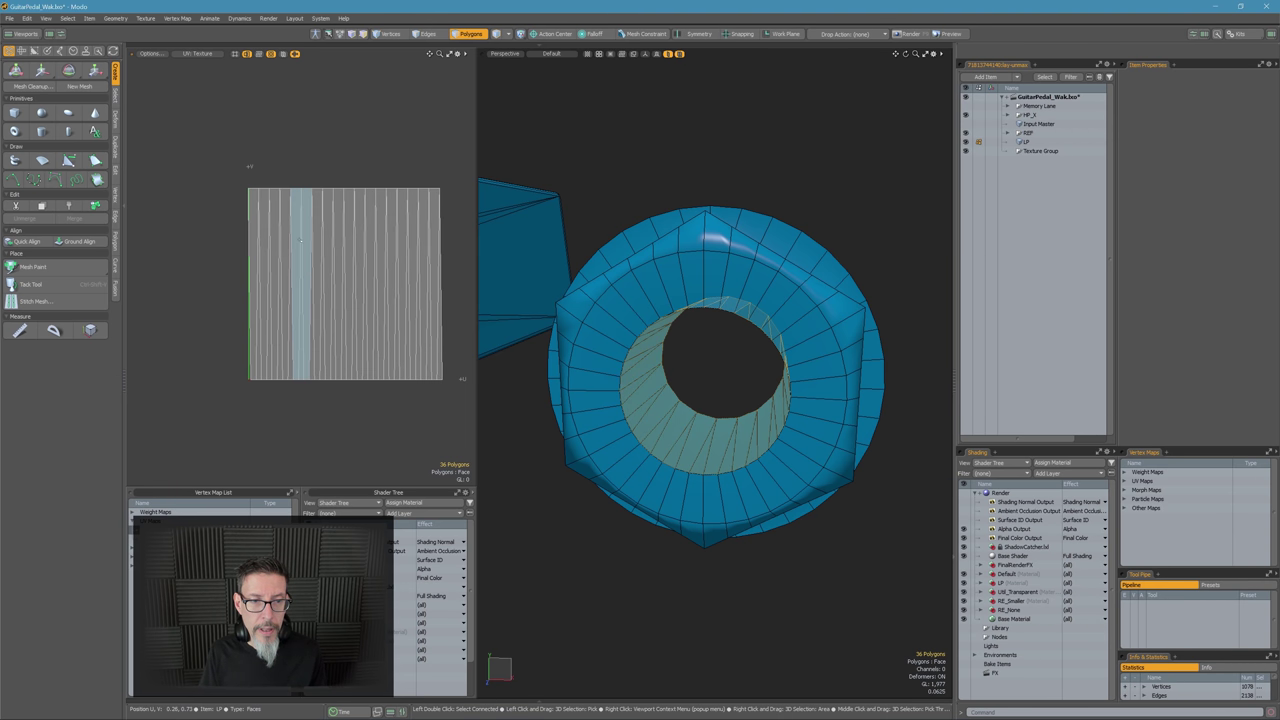
Run UV Relax on the inner wall's UV strip and hide those faces
{"action": "key", "text": "q"}
{"action": "key", "text": "shift+r"}
{"action": "key", "text": "q"}
{"action": "key", "text": "shift+r"}
{"action": "left_click_drag", "start_coordinate": [340, 300], "coordinate": [325, 350], "text": "ctrl+alt"}
{"action": "left_click_drag", "start_coordinate": [325, 350], "coordinate": [279, 346], "text": "alt+shift"}
{"action": "key", "text": "h"}
Unwrap the jack nut's remaining outer faces and relax the resulting ring island in Conformal mode
{"action": "left_click_drag", "start_coordinate": [620, 340], "coordinate": [735, 385], "text": "alt"}
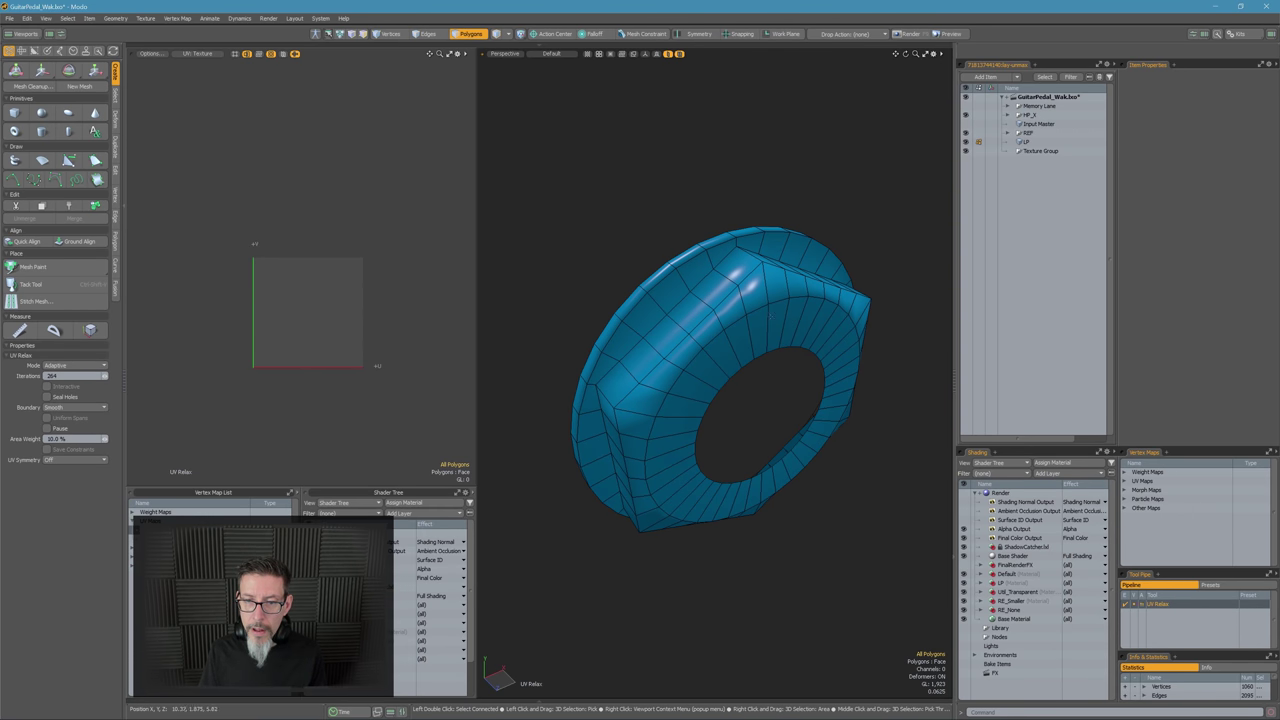
{"action": "key", "text": "q"}
{"action": "double_click", "coordinate": [762, 322]}
{"action": "left_click_drag", "start_coordinate": [715, 352], "coordinate": [674, 365], "text": "alt"}
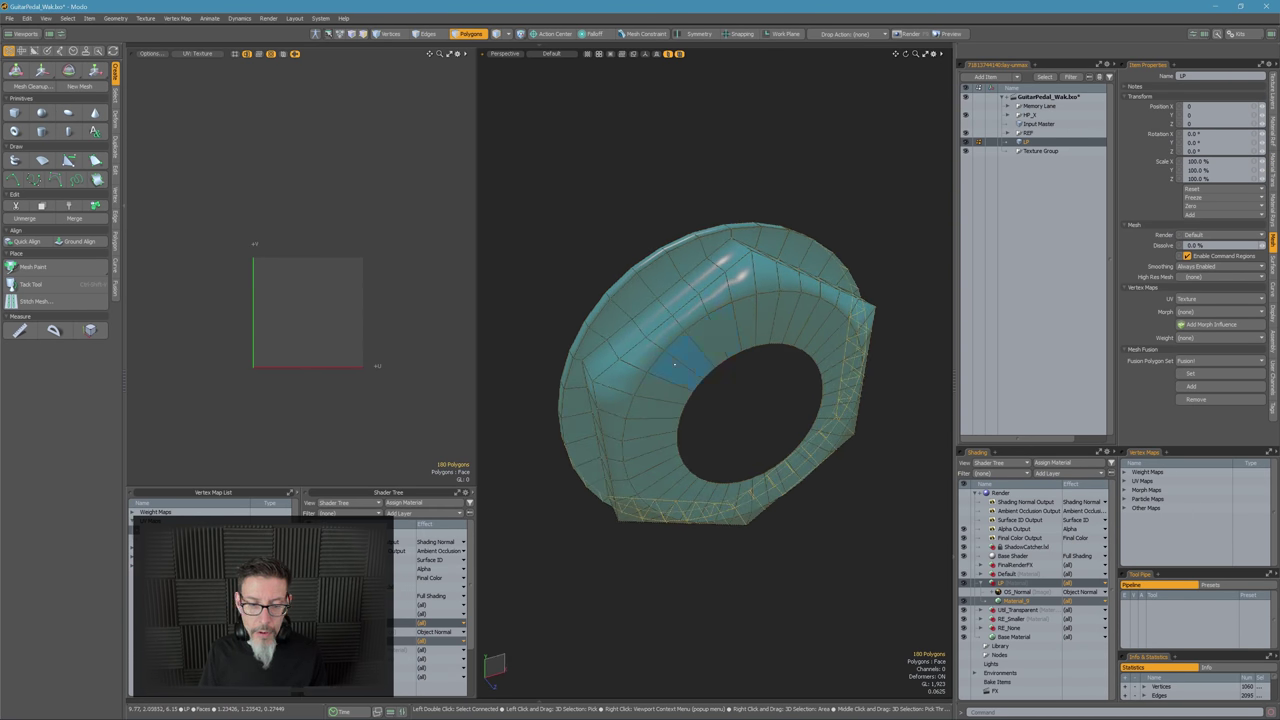
{"action": "left_click_drag", "start_coordinate": [313, 300], "coordinate": [356, 306], "text": "ctrl+alt"}
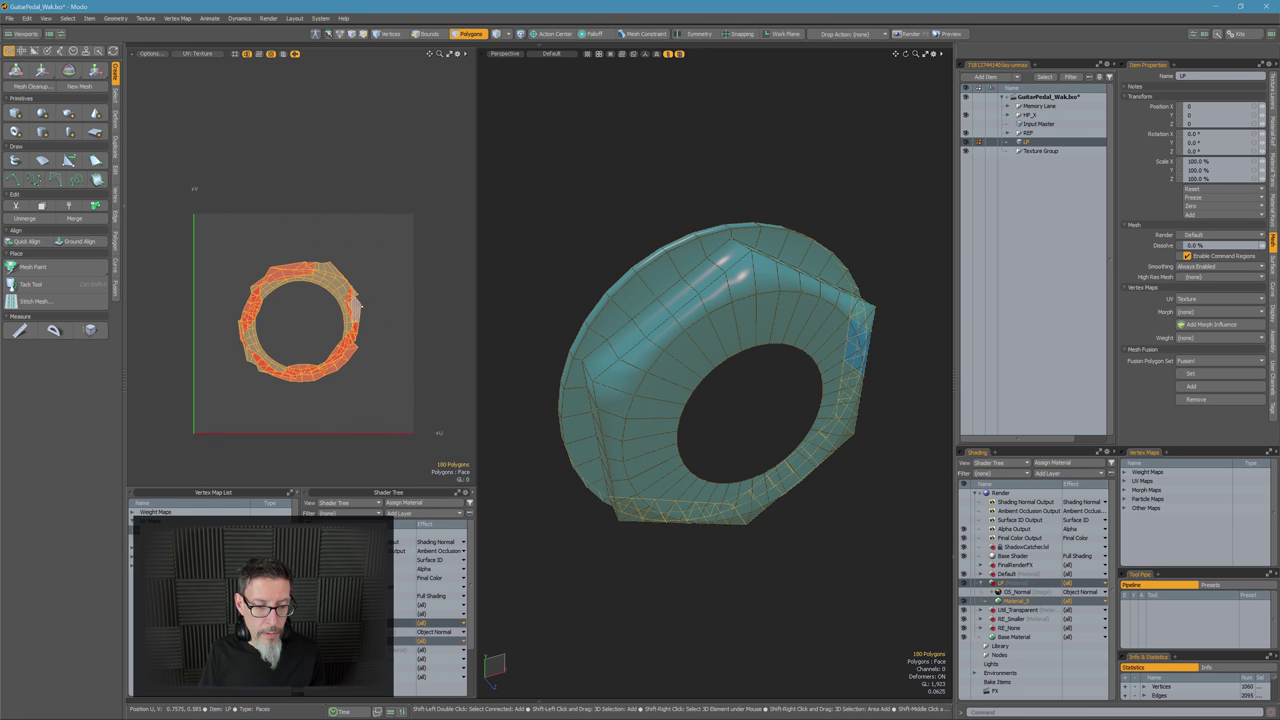
{"action": "key", "text": "shift+r"}
{"action": "key", "text": "shift+u"}
{"action": "left_click", "coordinate": [359, 266]}
{"action": "key", "text": "q"}
{"action": "key", "text": "shift+r"}
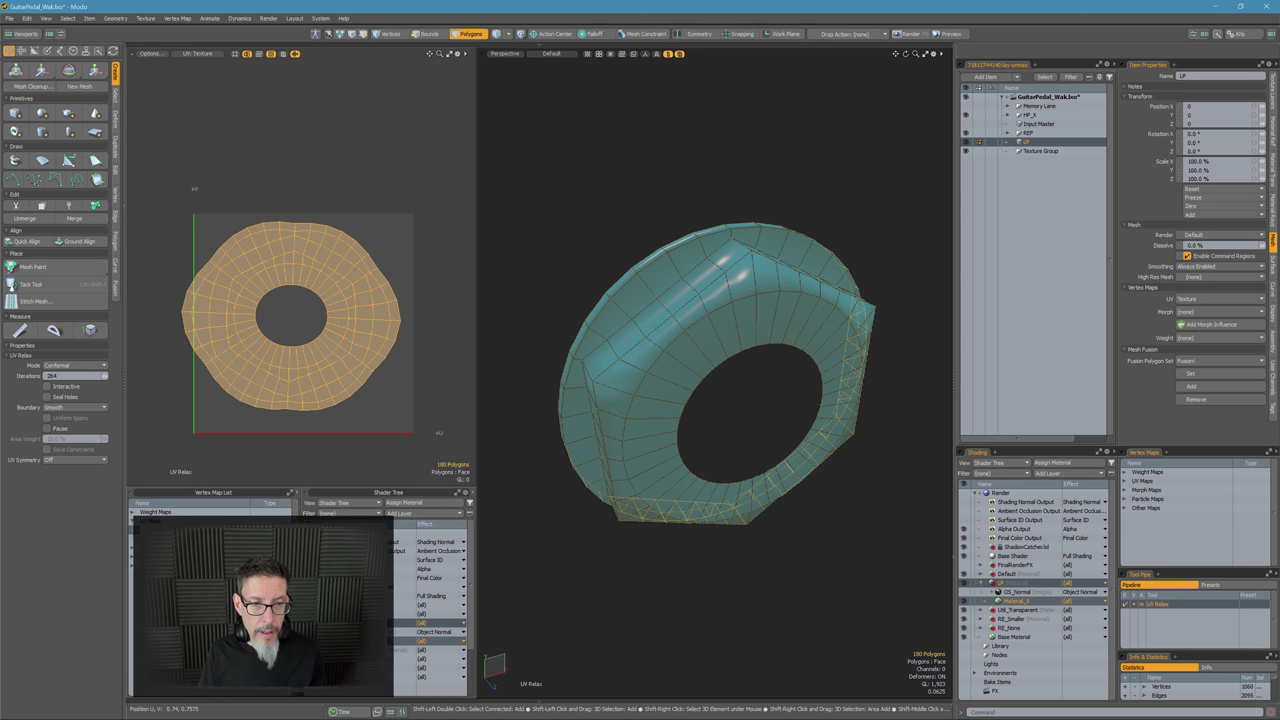
Relax the nut's ring island again with the mode set to Angle Based, and hide the nut faces
{"action": "key", "text": "q"}
{"action": "key", "text": "shift+r"}
{"action": "key", "text": "shift+u"}
{"action": "left_click", "coordinate": [404, 267]}
{"action": "key", "text": "q"}
{"action": "right_click", "coordinate": [400, 248]}
{"action": "left_click", "coordinate": [394, 240]}
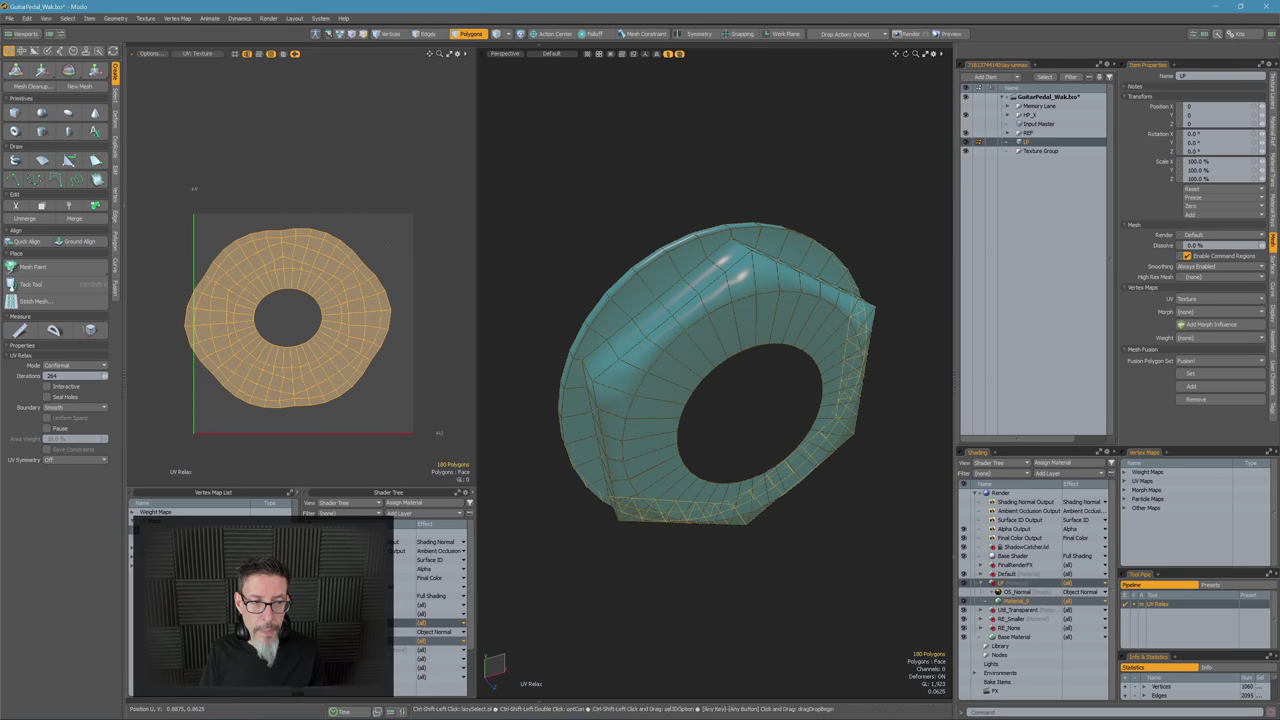
{"action": "right_click", "coordinate": [390, 245]}
{"action": "left_click", "coordinate": [424, 248]}
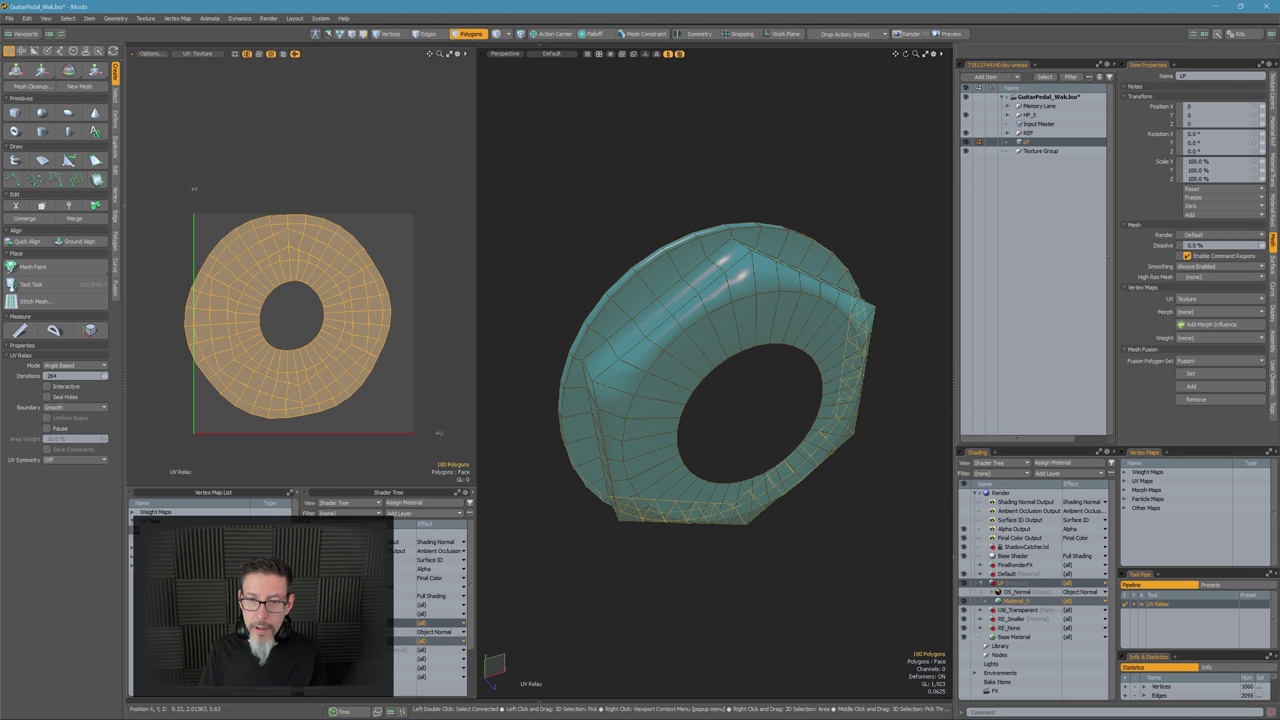
{"action": "key", "text": "h"}
{"action": "key", "text": "space"}
Frame the cylindrical plug below the pedal box, unwrap its end-cap faces and hide them
{"action": "left_click_drag", "start_coordinate": [683, 334], "coordinate": [703, 350], "text": "alt"}
{"action": "left_click_drag", "start_coordinate": [703, 350], "coordinate": [709, 321], "text": "ctrl+alt"}
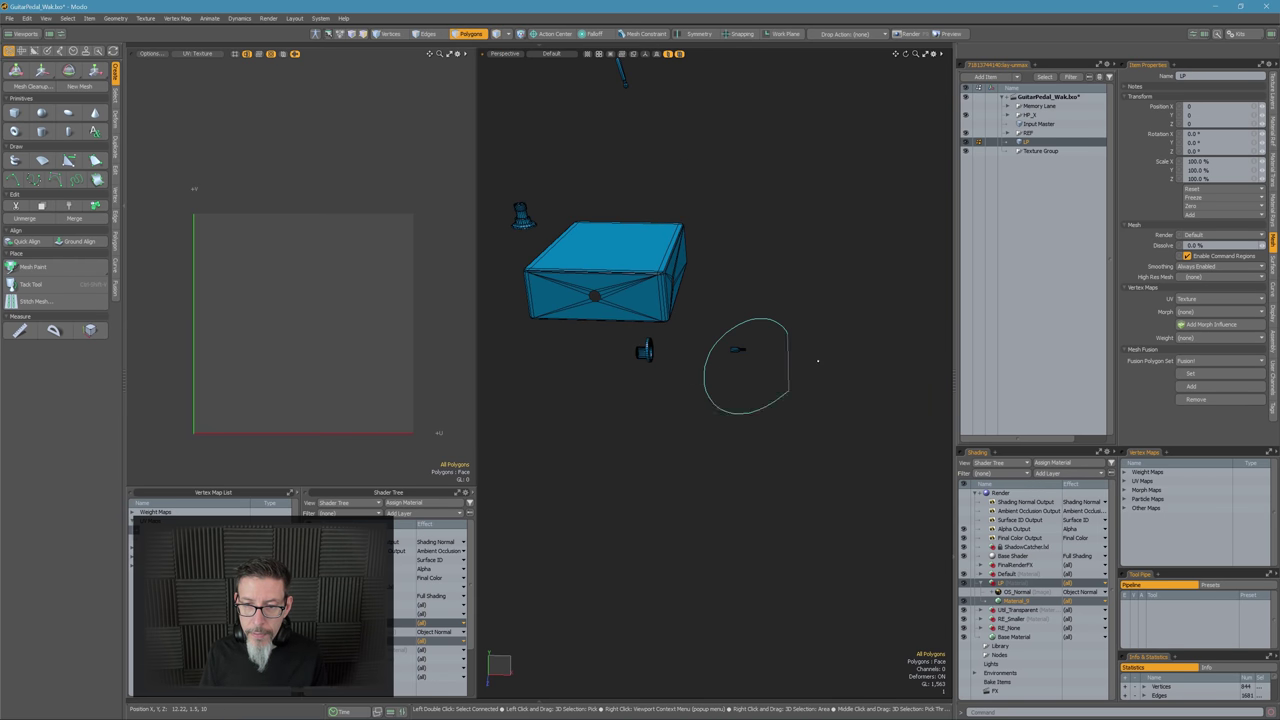
{"action": "right_click_drag", "start_coordinate": [818, 361], "coordinate": [818, 345]}
{"action": "key", "text": "shift+a"}
{"action": "mouse_move", "coordinate": [757, 404]}
{"action": "left_mouse_down", "text": "alt"}
{"action": "mouse_move", "coordinate": [850, 372]}
{"action": "mouse_move", "coordinate": [780, 350]}
{"action": "left_mouse_up", "text": "alt"}
{"action": "mouse_move", "coordinate": [861, 322]}
{"action": "right_mouse_down"}
{"action": "mouse_move", "coordinate": [910, 509]}
{"action": "mouse_move", "coordinate": [856, 274]}
{"action": "right_mouse_up"}
{"action": "left_click_drag", "start_coordinate": [854, 276], "coordinate": [728, 336], "text": "alt"}
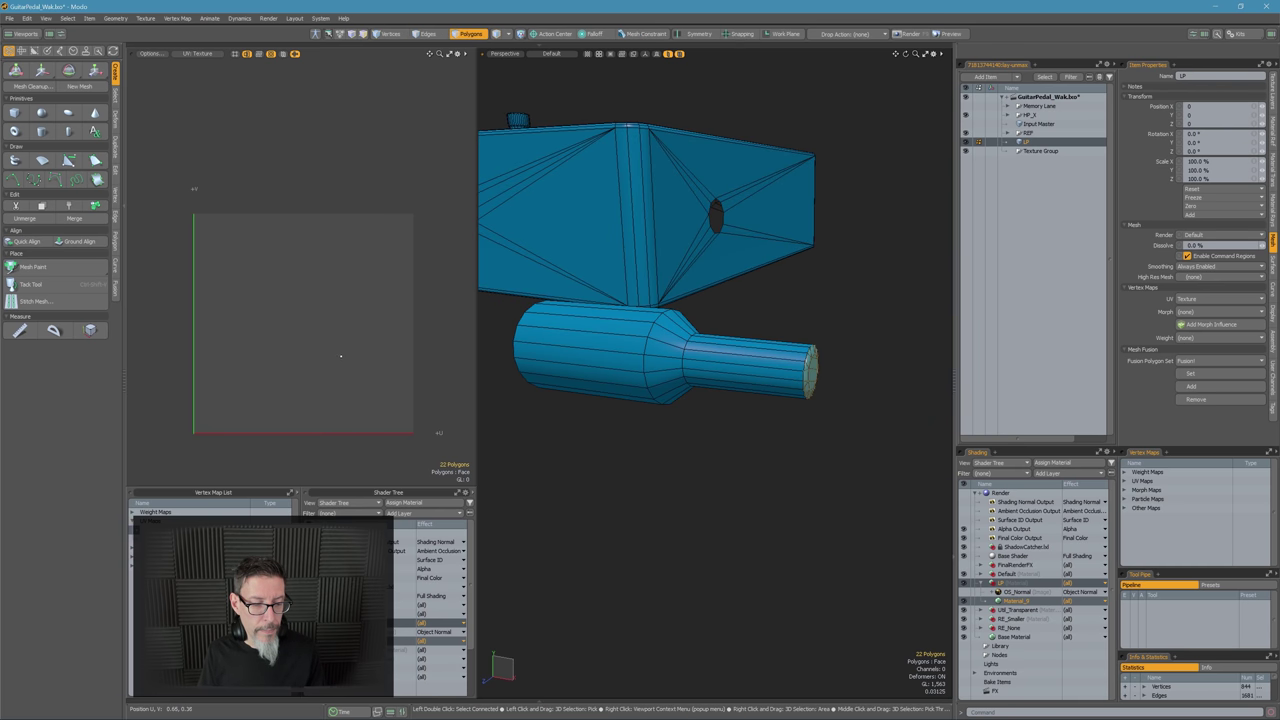
Select the continuous lengthwise edge line along the underside of the plug body as its UV seam
{"action": "left_click", "coordinate": [747, 378]}
{"action": "double_click", "coordinate": [747, 380]}
{"action": "left_click_drag", "start_coordinate": [747, 380], "coordinate": [664, 364], "text": "alt"}
{"action": "key", "text": "2"}
{"action": "double_click", "coordinate": [705, 366]}
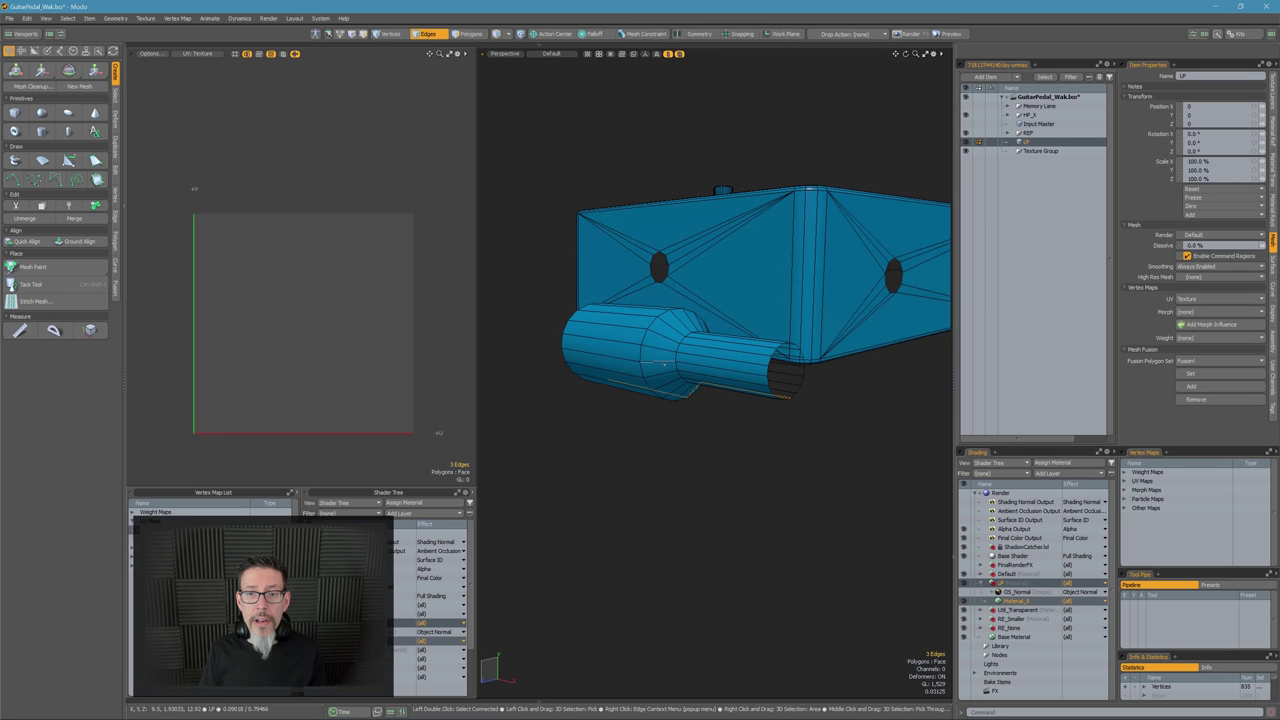
{"action": "key", "text": "3"}
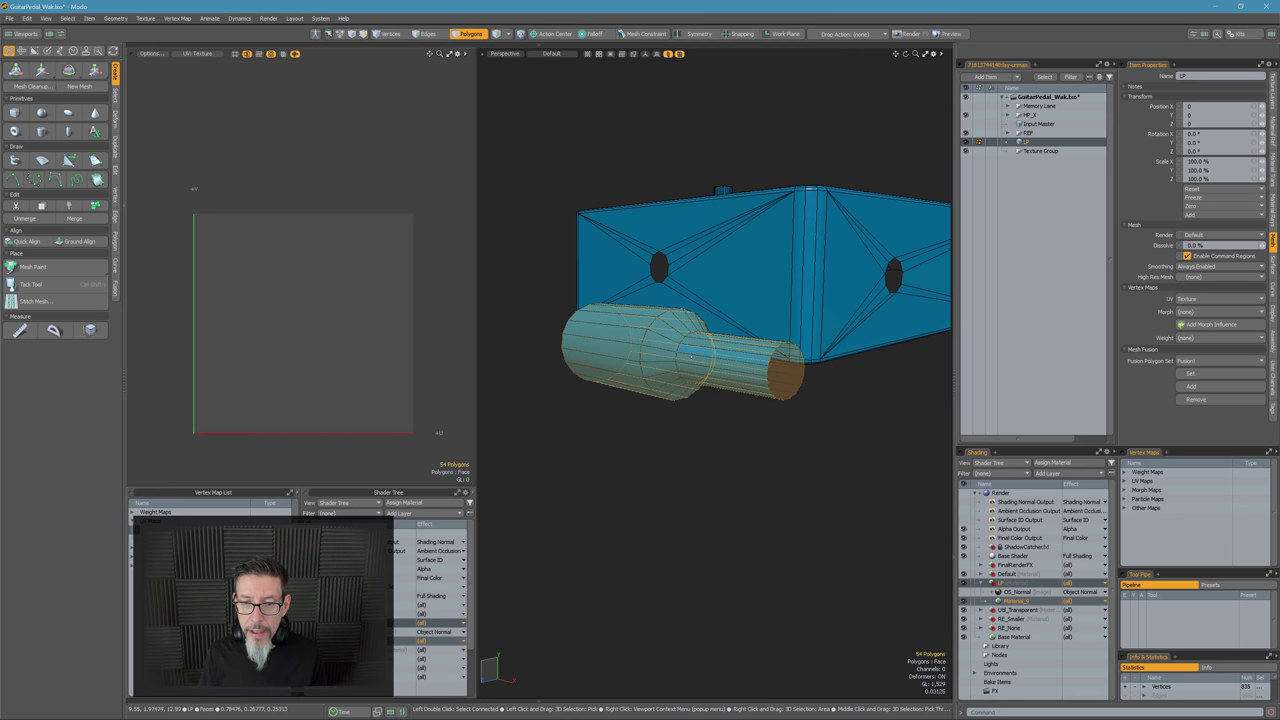
{"action": "left_click_drag", "start_coordinate": [667, 370], "coordinate": [661, 358], "text": "alt"}
{"action": "left_click_drag", "start_coordinate": [930, 80], "coordinate": [763, 345], "text": "alt"}
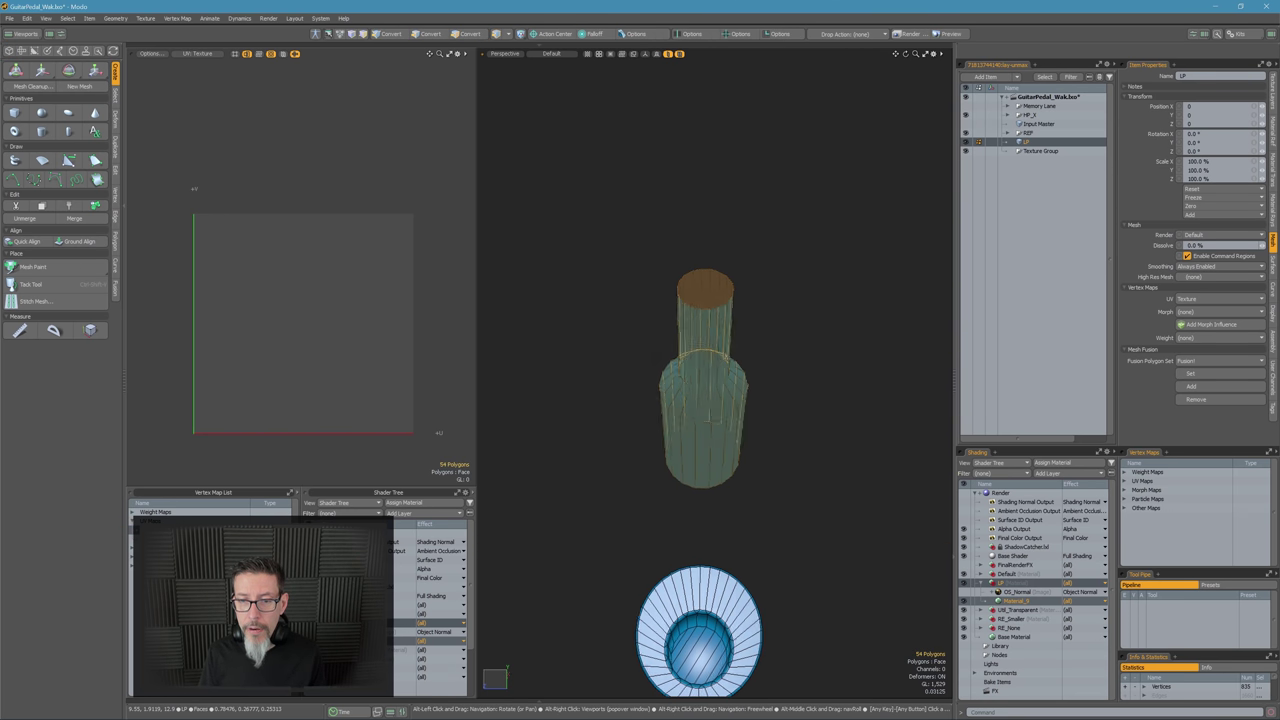
{"action": "key", "text": "2"}
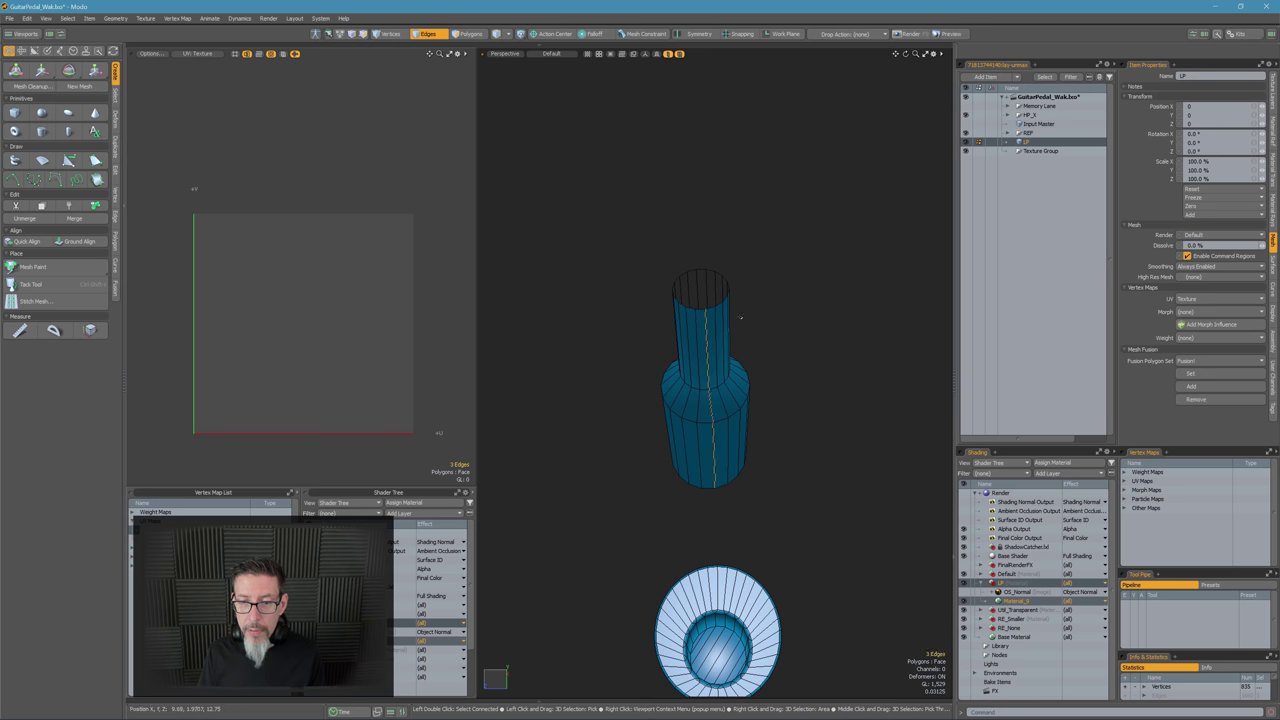
{"action": "left_click_drag", "start_coordinate": [740, 317], "coordinate": [728, 461], "text": "alt"}
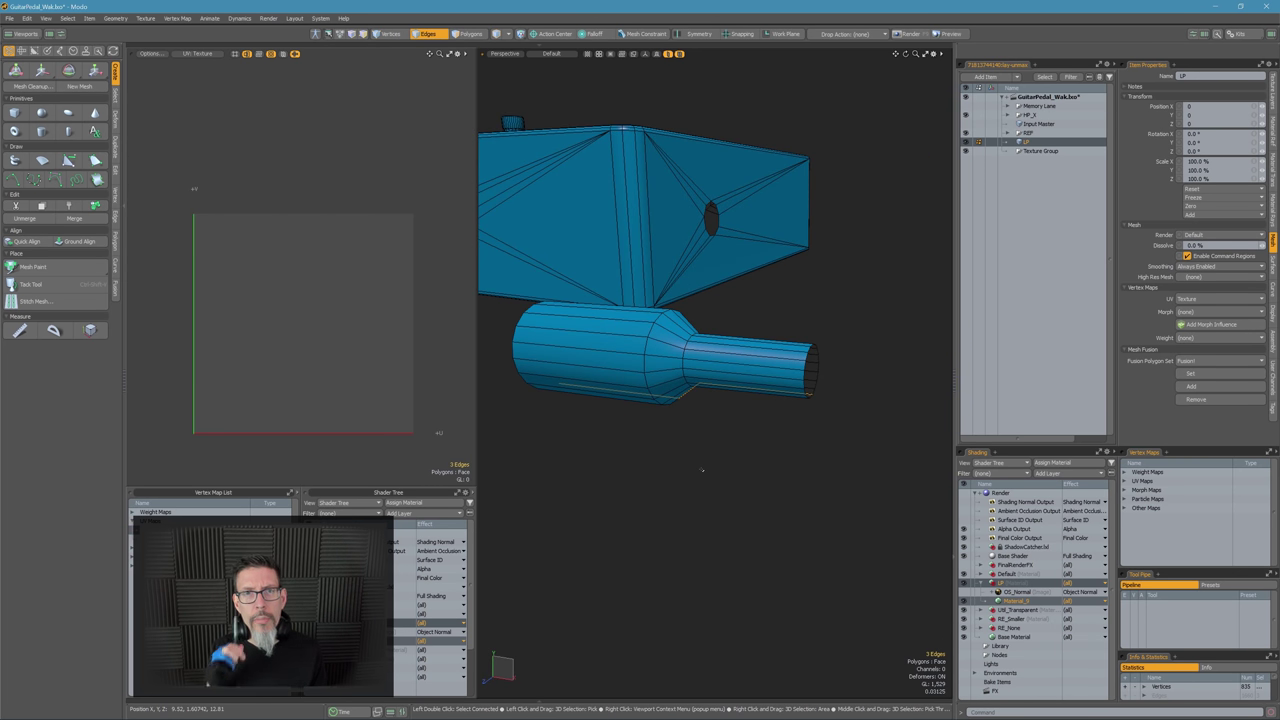
Unwrap the plug body from the selected seam, run UV Relax on the island, and hide the body
{"action": "left_click_drag", "start_coordinate": [352, 274], "coordinate": [322, 259], "text": "alt"}
{"action": "key", "text": "ctrl+1"}
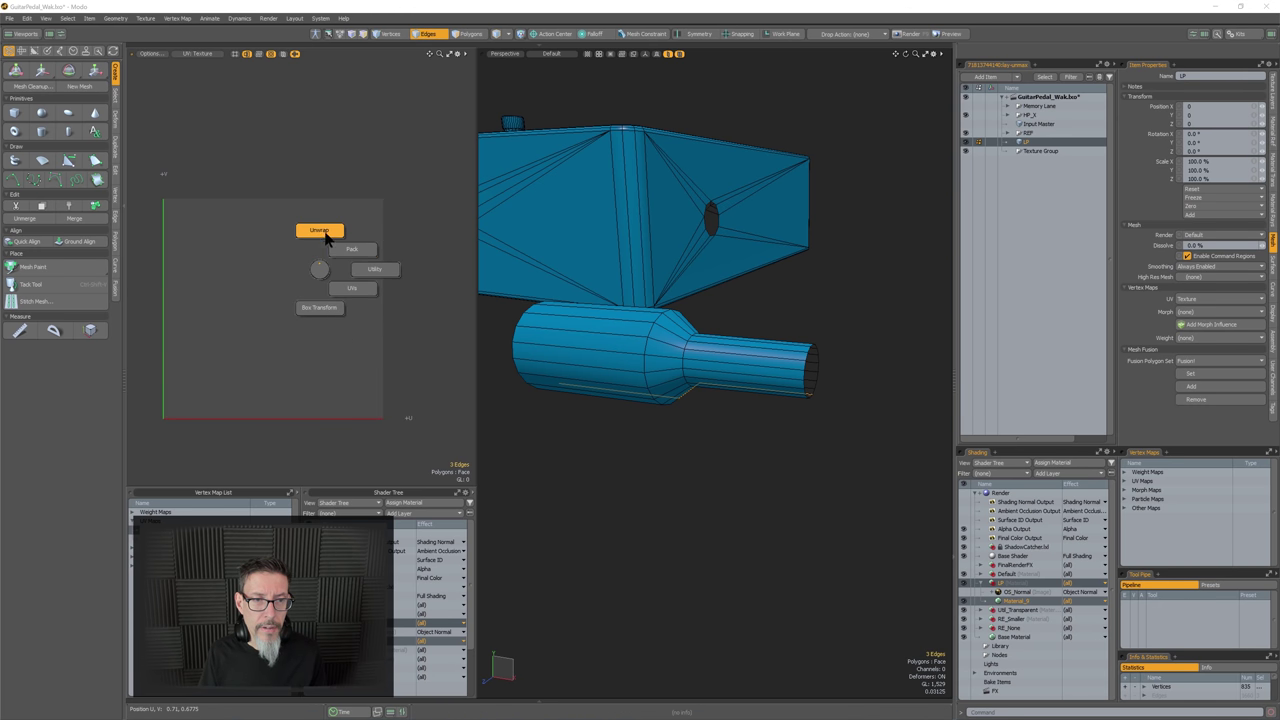
{"action": "left_click", "coordinate": [324, 231]}
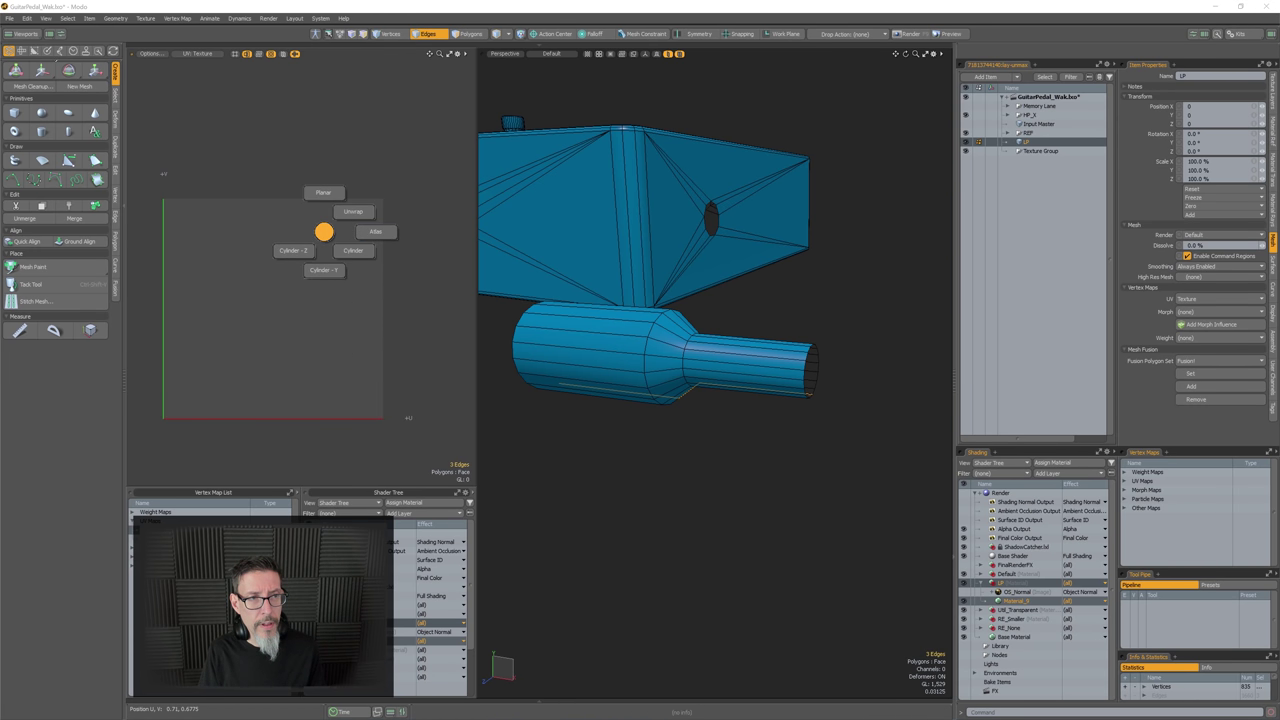
{"action": "left_click", "coordinate": [324, 232]}
{"action": "left_click", "coordinate": [22, 51]}
{"action": "key", "text": "ctrl+1"}
{"action": "left_click", "coordinate": [308, 211]}
{"action": "left_click", "coordinate": [346, 195]}
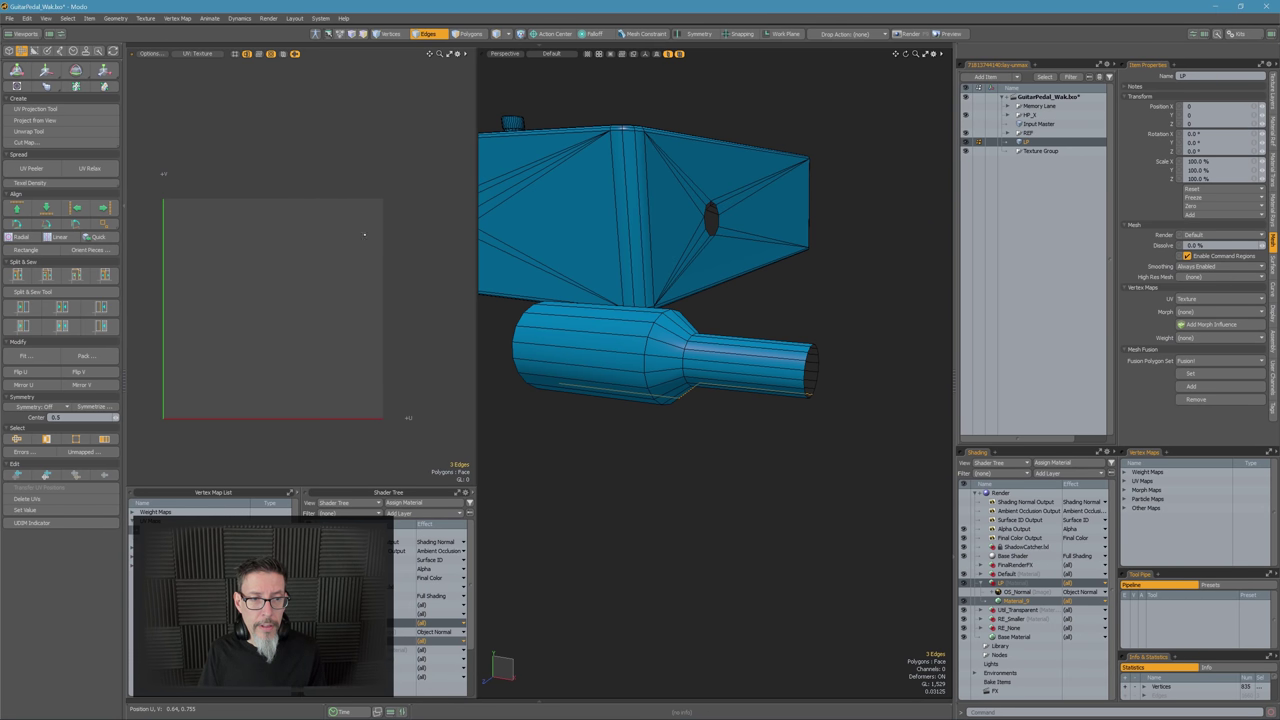
{"action": "left_click", "coordinate": [89, 168]}
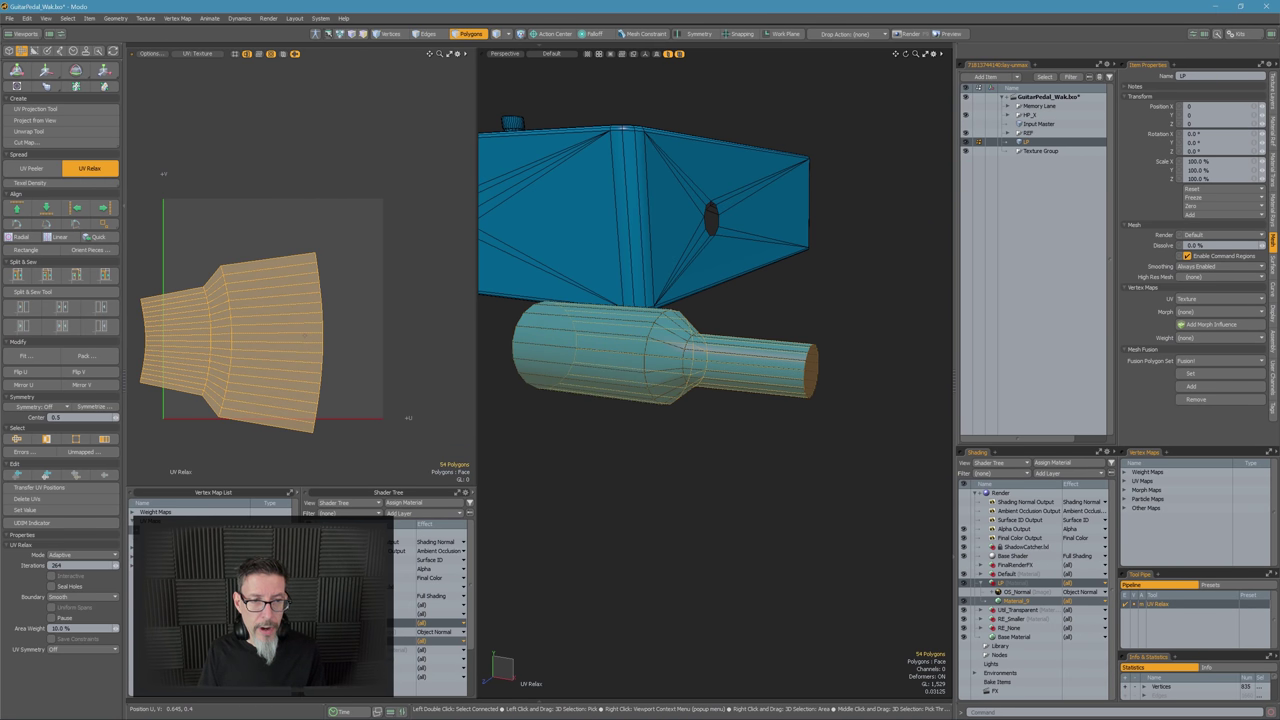
{"action": "left_click_drag", "start_coordinate": [624, 127], "coordinate": [676, 362], "text": "ctrl+alt"}
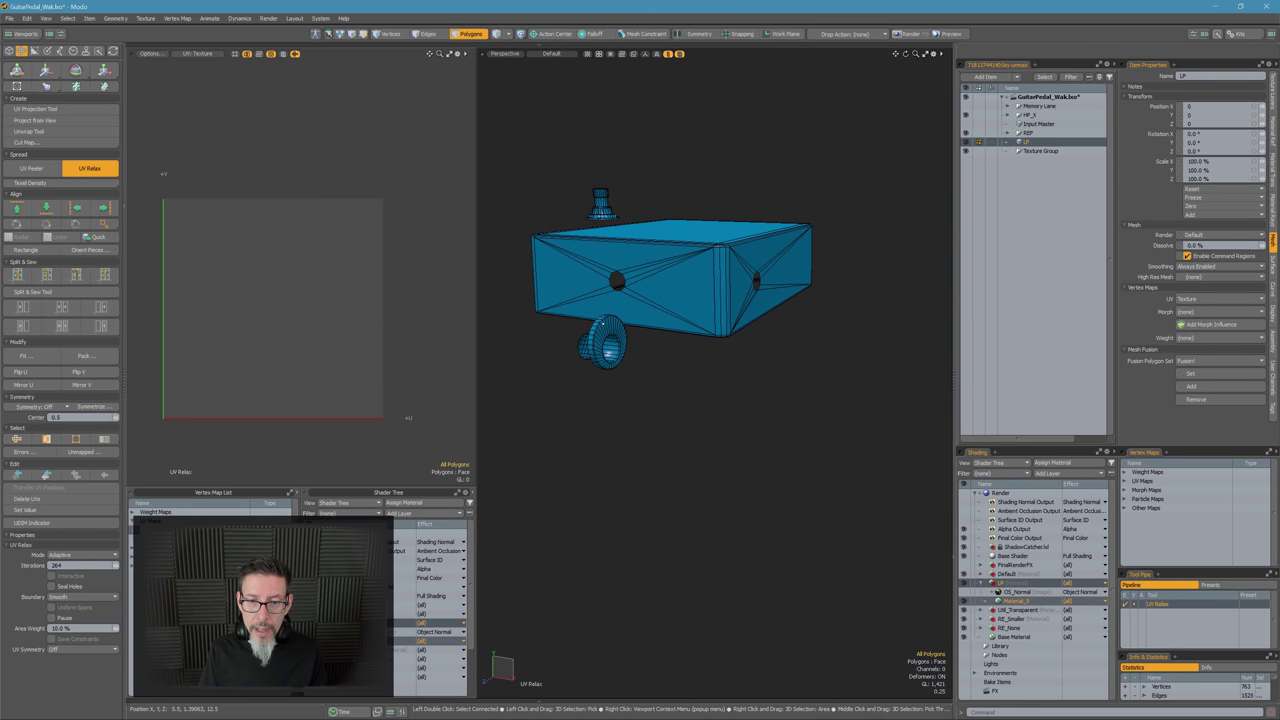
Frame the flanged part below the pedal box, select the flat disc faces inside its opening and hide them
{"action": "key", "text": "q"}
{"action": "double_click", "coordinate": [598, 328]}
{"action": "key", "text": "shift+a"}
{"action": "left_click_drag", "start_coordinate": [540, 326], "coordinate": [512, 328], "text": "alt"}
{"action": "mouse_move", "coordinate": [690, 390]}
{"action": "left_mouse_down"}
{"action": "mouse_move", "coordinate": [728, 428]}
{"action": "mouse_move", "coordinate": [672, 406]}
{"action": "left_mouse_up"}
{"action": "left_click_drag", "start_coordinate": [615, 357], "coordinate": [673, 413], "text": "shift"}
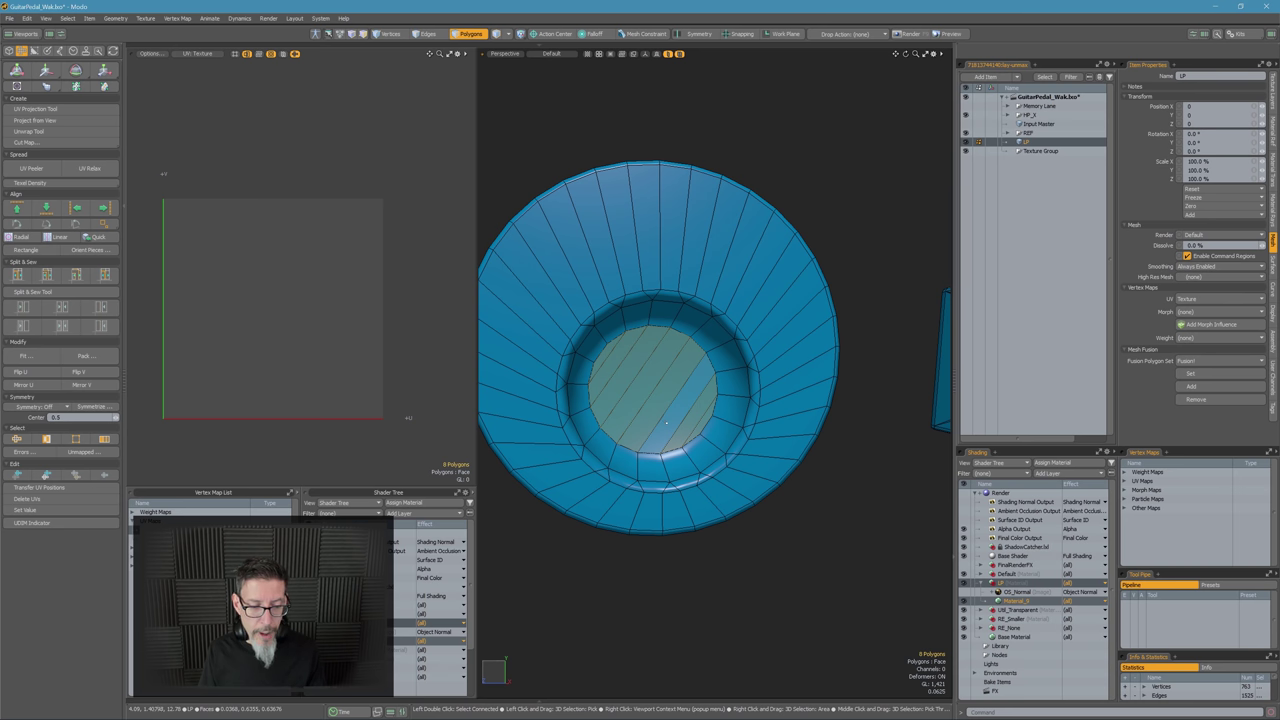
{"action": "key", "text": "Delete"}
{"action": "left_click_drag", "start_coordinate": [646, 366], "coordinate": [674, 340], "text": "alt"}
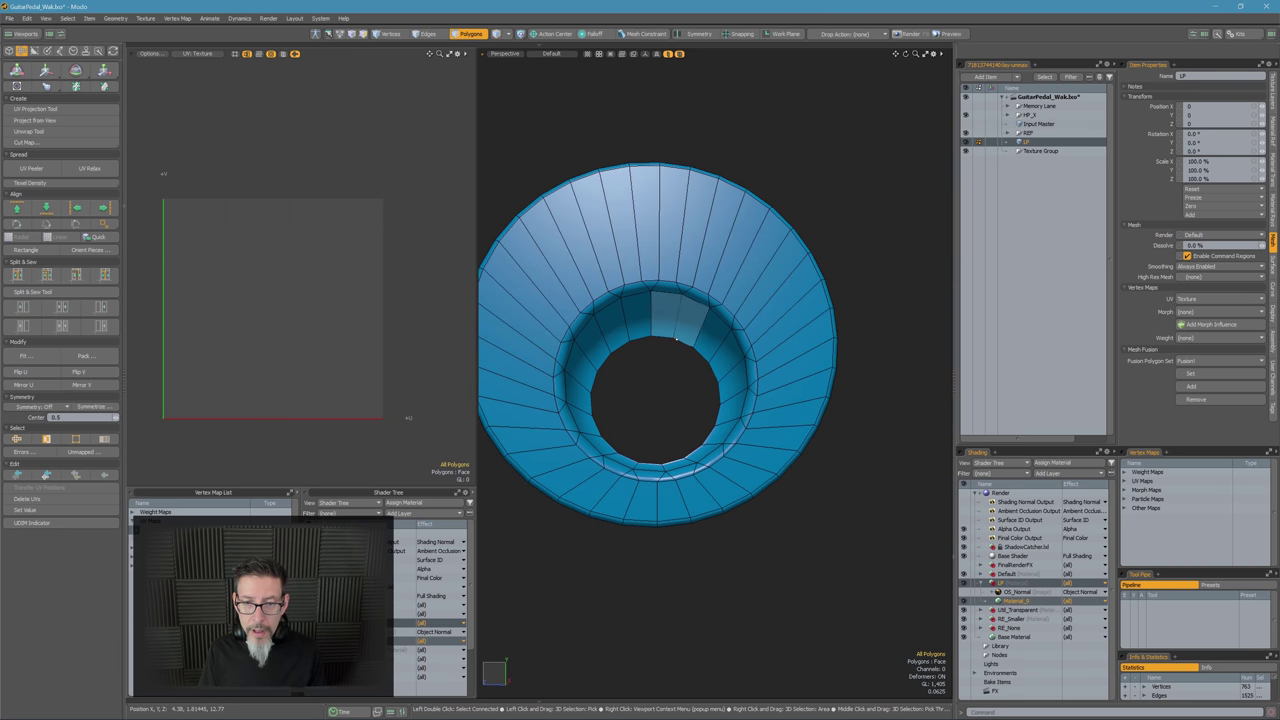
Select the flanged part's inner wall faces around the hole and unwrap them into a straight UV strip
{"action": "left_click_drag", "start_coordinate": [588, 399], "coordinate": [622, 404], "text": "alt"}
{"action": "mouse_move", "coordinate": [702, 326]}
{"action": "left_mouse_down", "text": "shift"}
{"action": "mouse_move", "coordinate": [722, 345]}
{"action": "mouse_move", "coordinate": [692, 450]}
{"action": "mouse_move", "coordinate": [604, 440]}
{"action": "mouse_move", "coordinate": [663, 455]}
{"action": "left_mouse_up", "text": "shift"}
{"action": "left_click_drag", "start_coordinate": [505, 405], "coordinate": [659, 432], "text": "alt"}
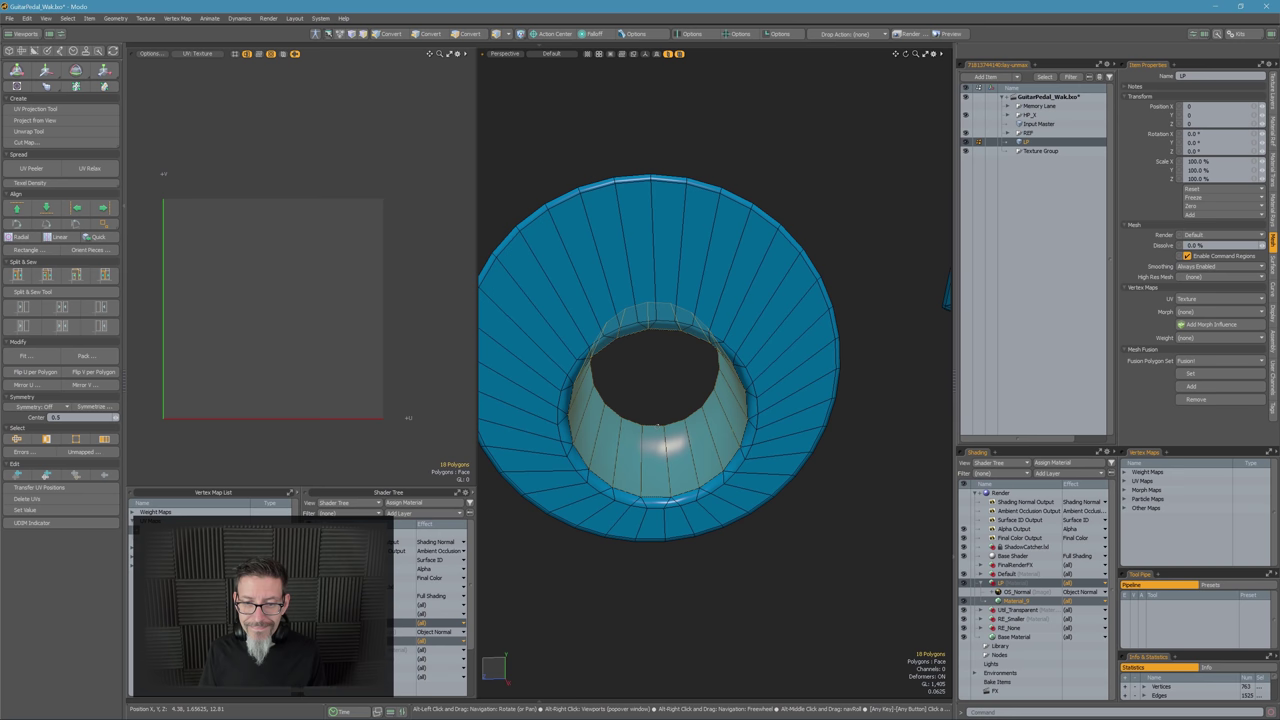
{"action": "key", "text": "ctrl+1"}
{"action": "left_click", "coordinate": [246, 191]}
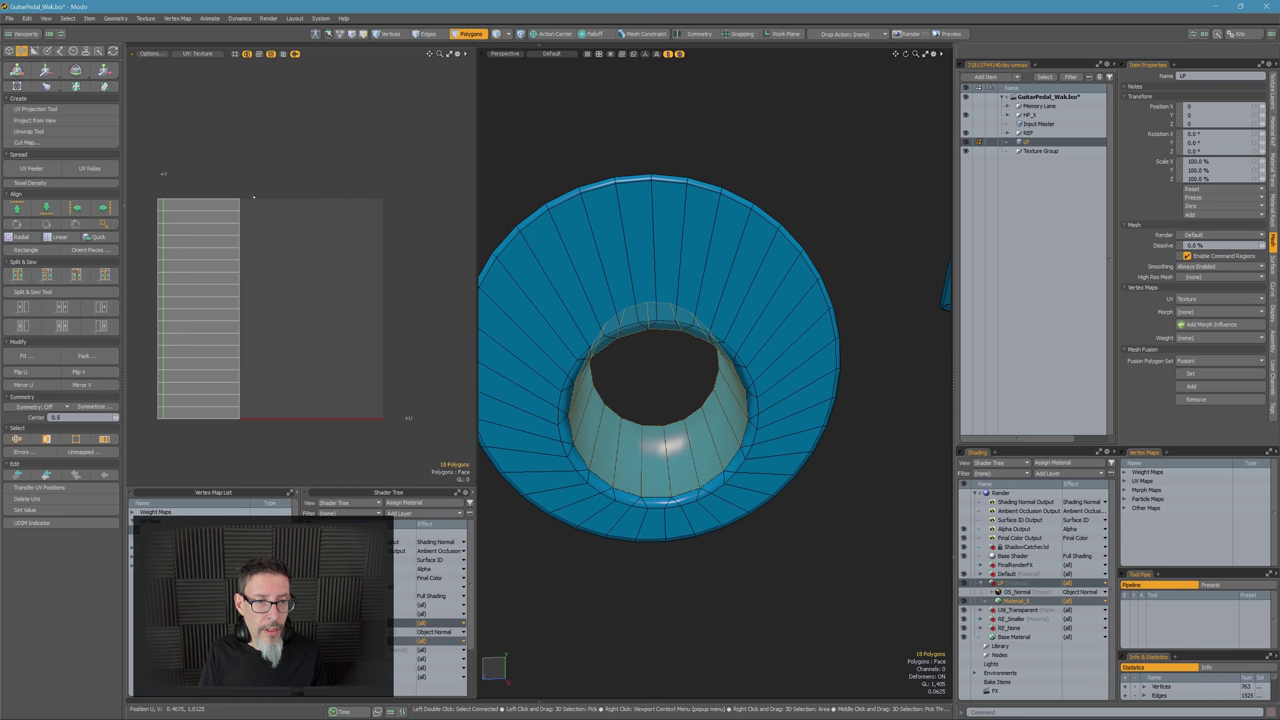
Run UV Relax on the flanged part's inner wall strip and hide those faces
{"action": "key", "text": "shift+r"}
{"action": "key", "text": "space"}
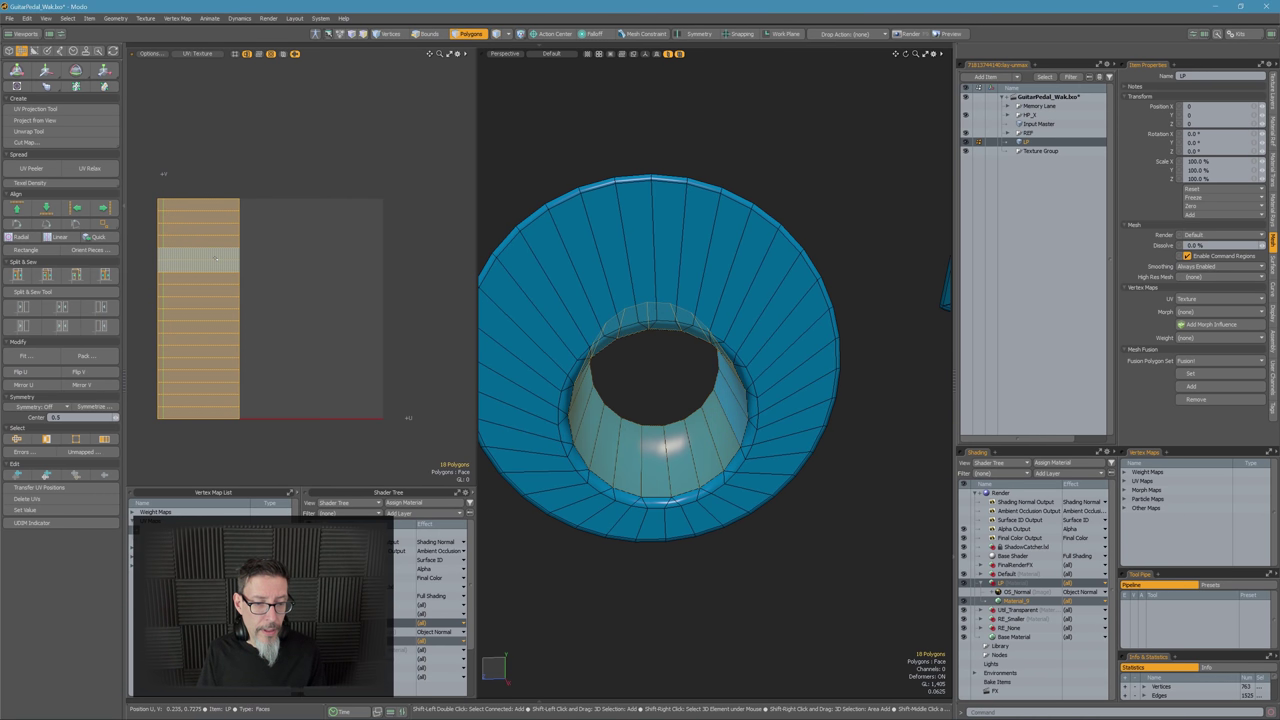
{"action": "key", "text": "shift+r"}
{"action": "key", "text": "h"}
Select the flanged part's remaining faces and relax them into a ring island with UV Relax in Conformal mode
{"action": "mouse_move", "coordinate": [622, 366]}
{"action": "left_mouse_down", "text": "alt"}
{"action": "mouse_move", "coordinate": [676, 388]}
{"action": "mouse_move", "coordinate": [816, 358]}
{"action": "mouse_move", "coordinate": [645, 362]}
{"action": "left_mouse_up", "text": "alt"}
{"action": "scroll", "coordinate": [735, 384], "scroll_direction": "down", "scroll_amount": 3}
{"action": "key", "text": "space"}
{"action": "double_click", "coordinate": [735, 384]}
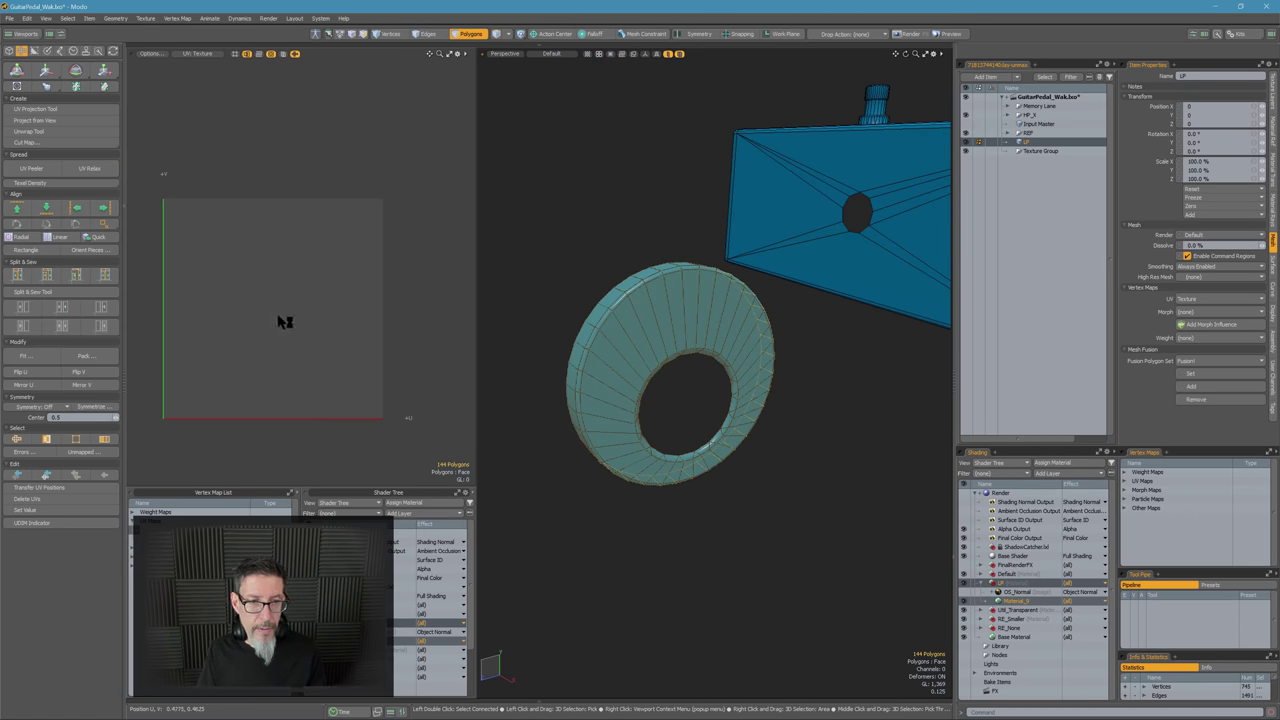
{"action": "key", "text": "shift+r"}
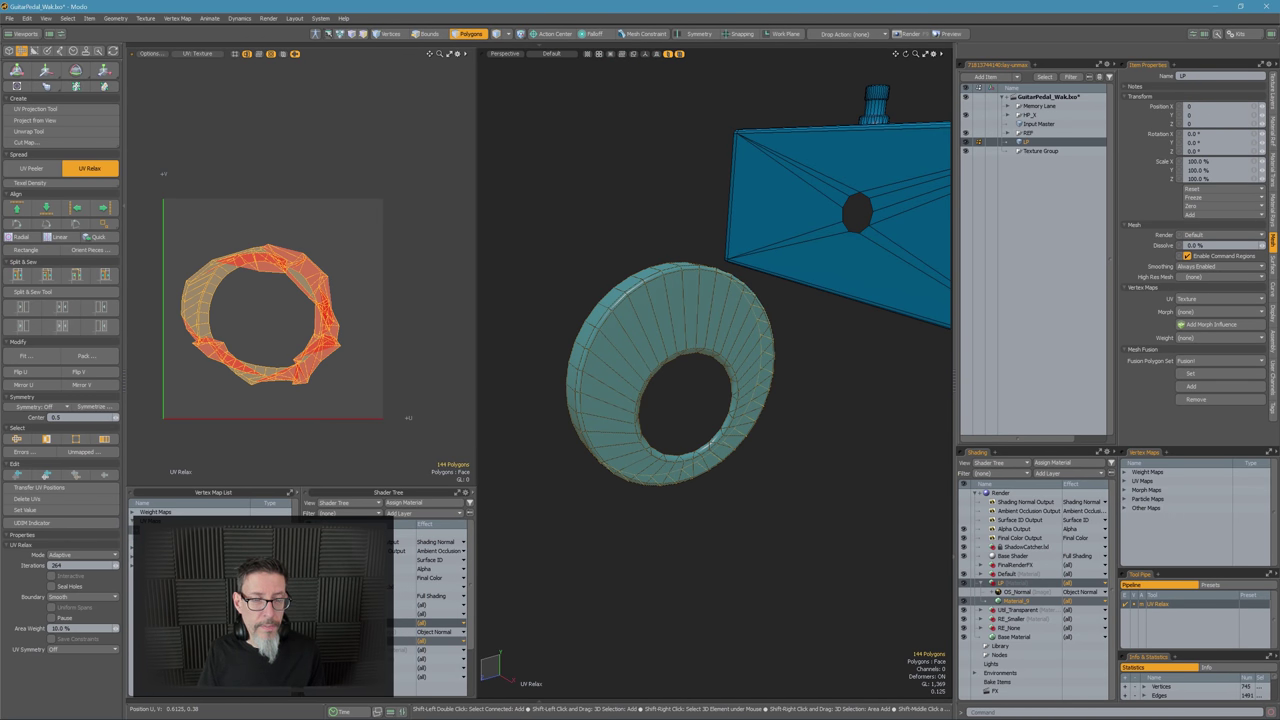
{"action": "key", "text": "ctrl+shift+space"}
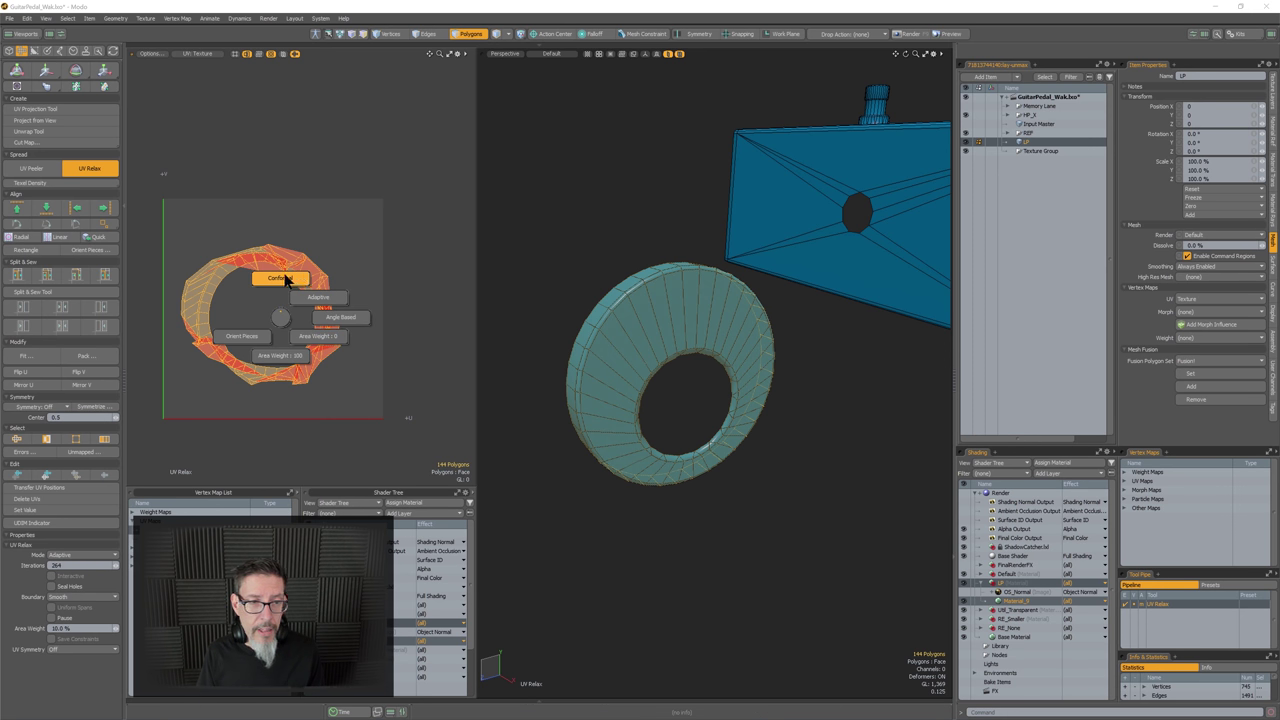
{"action": "left_click", "coordinate": [279, 285]}
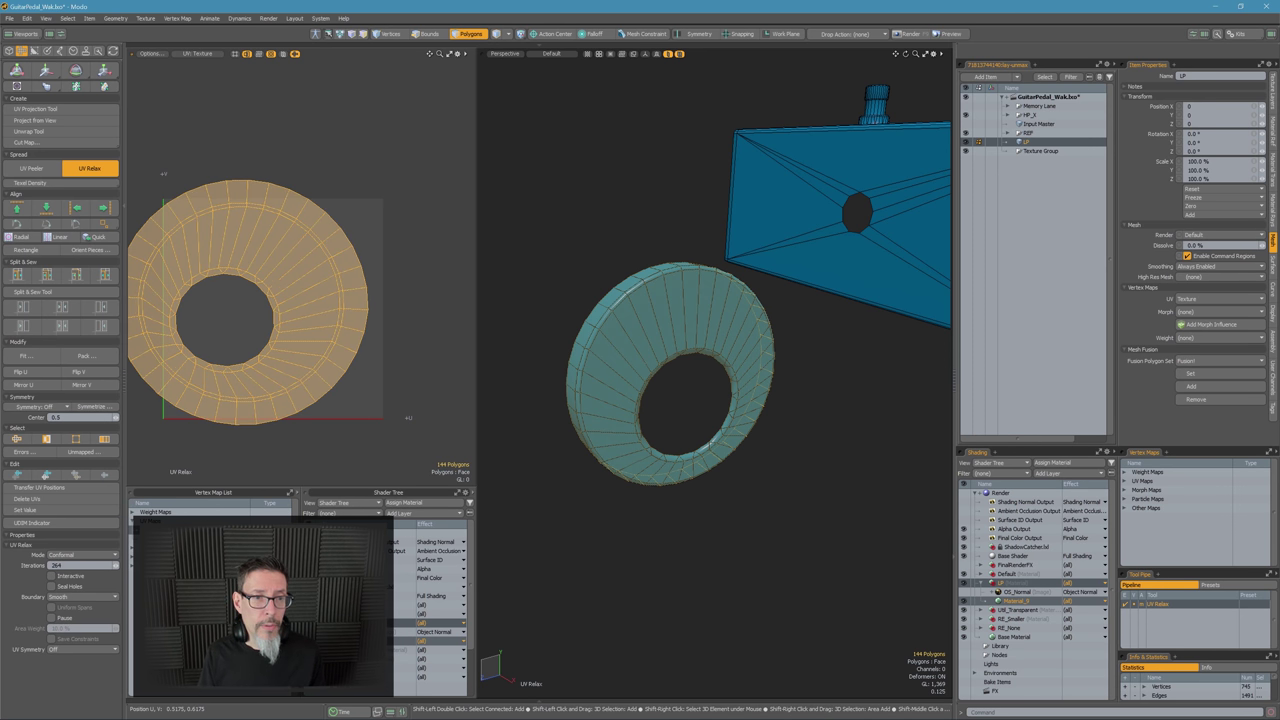
Relax the flange's ring island again with the mode set to Angle Based, and hide the flange faces
{"action": "key", "text": "space"}
{"action": "key", "text": "shift+r"}
{"action": "key", "text": "ctrl+shift+space"}
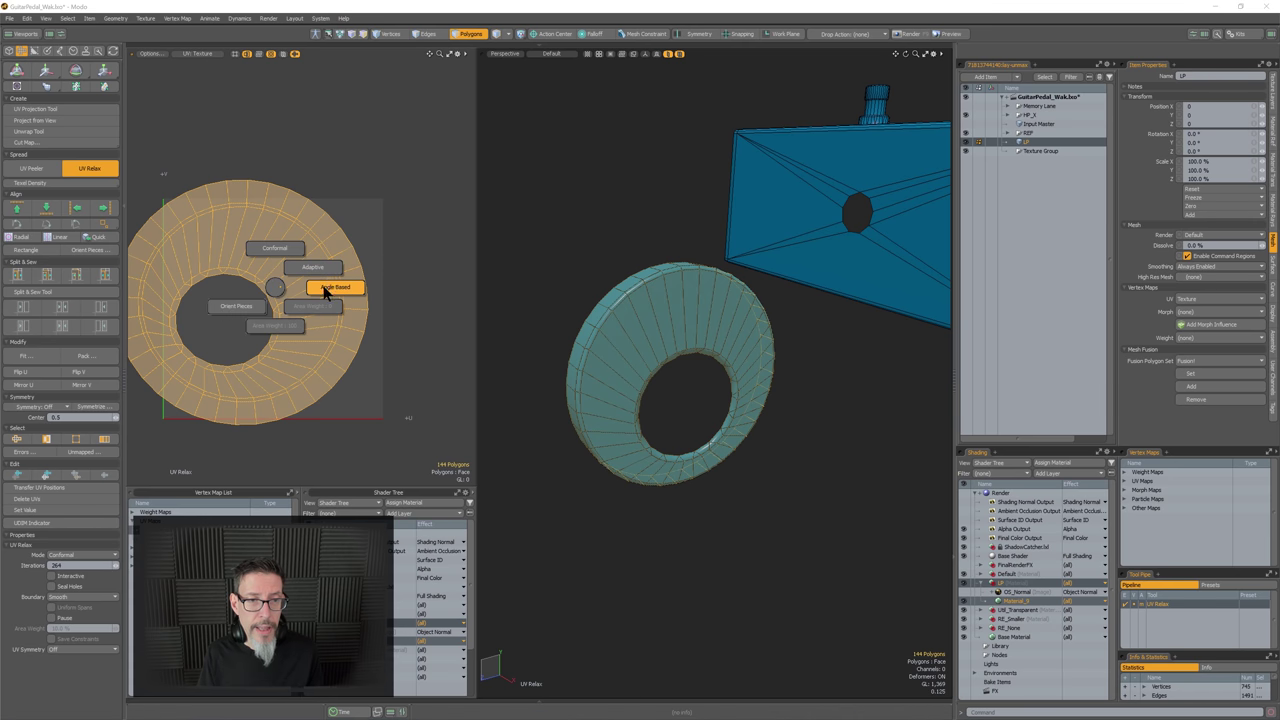
{"action": "left_click", "coordinate": [322, 290]}
{"action": "key", "text": "space"}
{"action": "key", "text": "shift+r"}
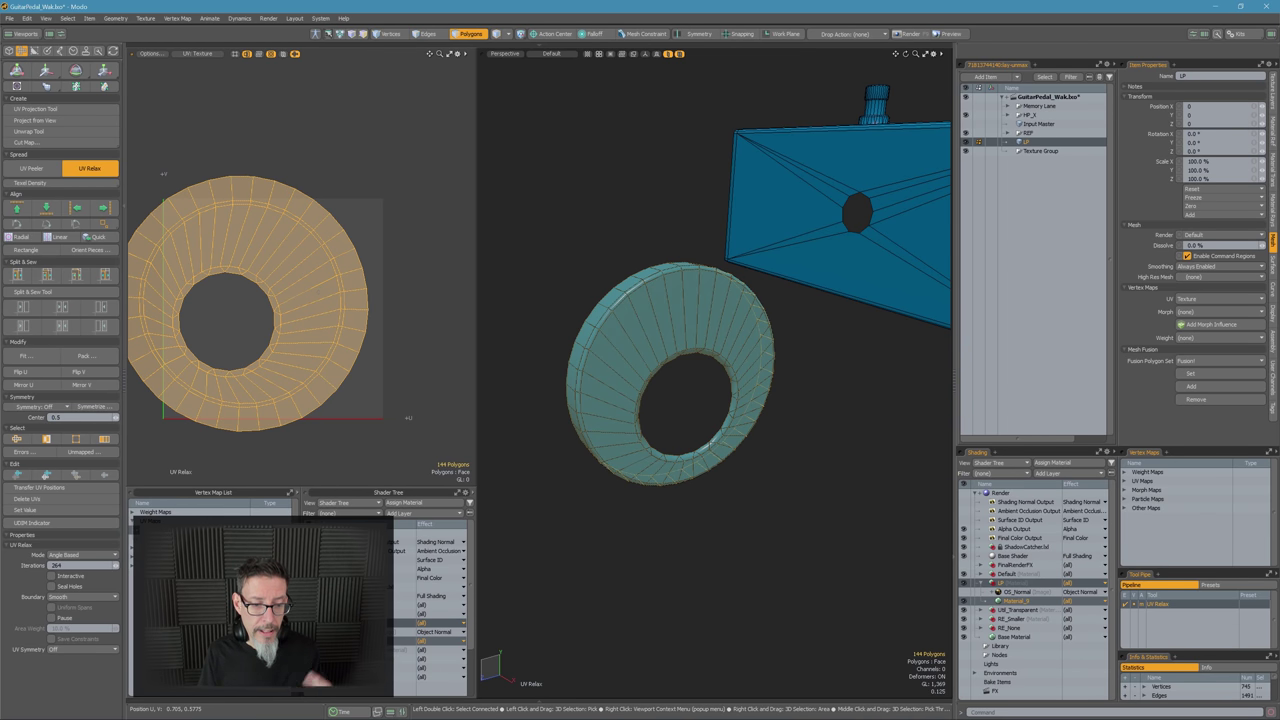
{"action": "key", "text": "h"}
Frame the tapered toggle lever above the pedal box and select the faces of one lengthwise half
{"action": "left_click_drag", "start_coordinate": [770, 268], "coordinate": [563, 420], "text": "alt"}
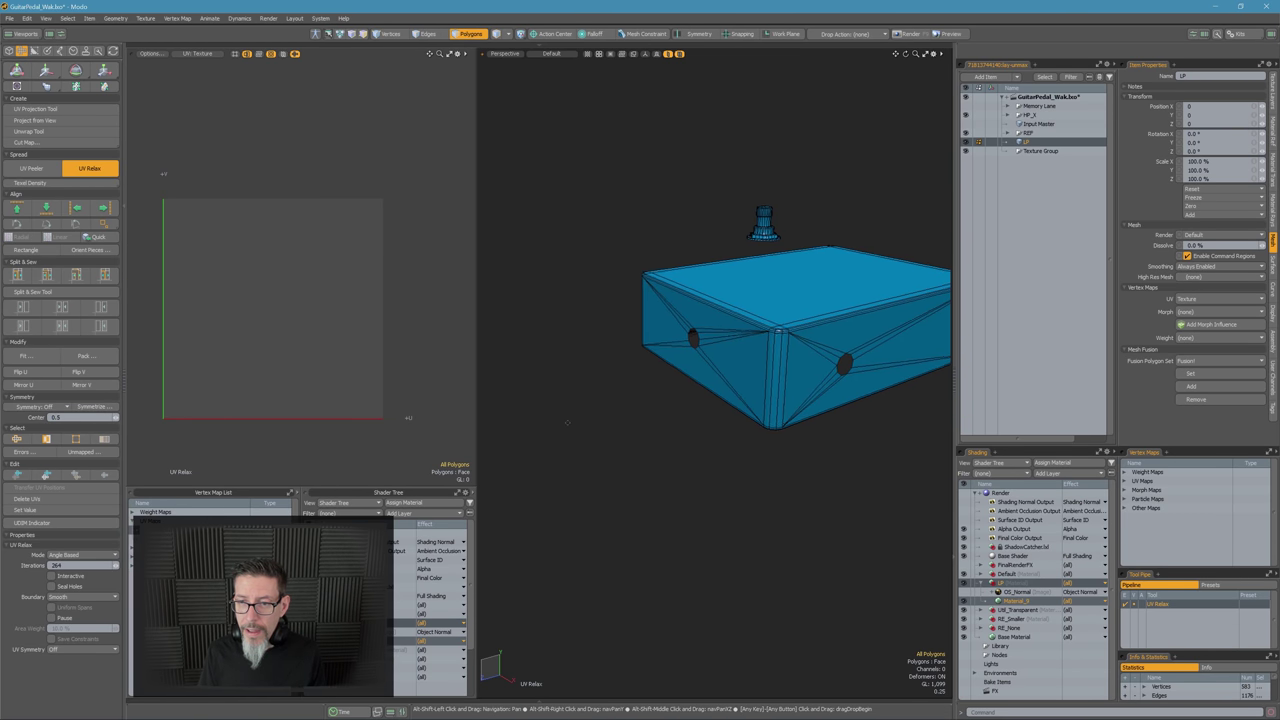
{"action": "left_click_drag", "start_coordinate": [790, 322], "coordinate": [701, 329], "text": "ctrl+alt"}
{"action": "left_click_drag", "start_coordinate": [805, 294], "coordinate": [706, 372], "text": "alt+shift"}
{"action": "key", "text": "space"}
{"action": "mouse_move", "coordinate": [749, 269]}
{"action": "right_mouse_down"}
{"action": "mouse_move", "coordinate": [742, 245]}
{"action": "mouse_move", "coordinate": [740, 288]}
{"action": "right_mouse_up"}
{"action": "key", "text": "shift+a"}
{"action": "left_click_drag", "start_coordinate": [740, 288], "coordinate": [789, 288], "text": "alt"}
{"action": "left_click_drag", "start_coordinate": [727, 334], "coordinate": [672, 334], "text": "ctrl+alt"}
{"action": "left_click_drag", "start_coordinate": [672, 334], "coordinate": [710, 326], "text": "alt"}
{"action": "key", "text": "3"}
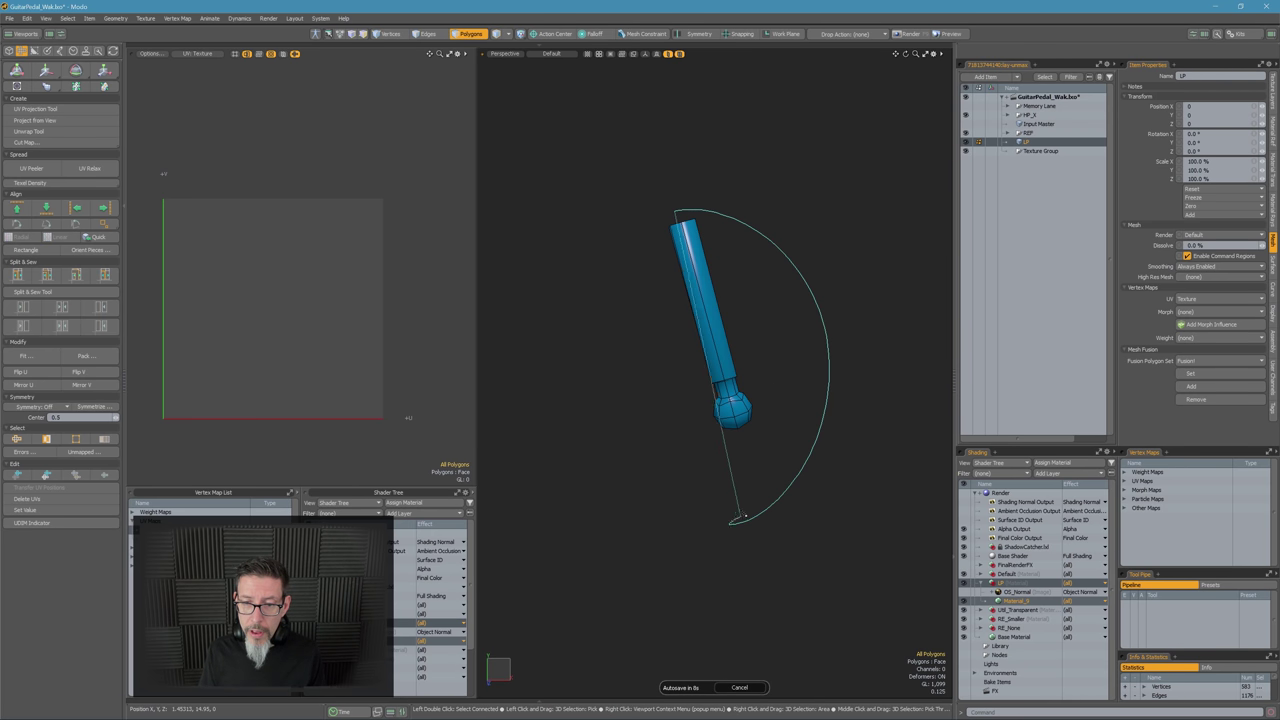
{"action": "right_click_drag", "start_coordinate": [758, 507], "coordinate": [759, 506]}
{"action": "mouse_move", "coordinate": [791, 394]}
{"action": "left_mouse_down", "text": "alt"}
{"action": "mouse_move", "coordinate": [648, 383]}
{"action": "mouse_move", "coordinate": [716, 396]}
{"action": "mouse_move", "coordinate": [806, 290]}
{"action": "mouse_move", "coordinate": [866, 290]}
{"action": "left_mouse_up", "text": "alt"}
{"action": "left_click_drag", "start_coordinate": [680, 360], "coordinate": [732, 400], "text": "alt"}
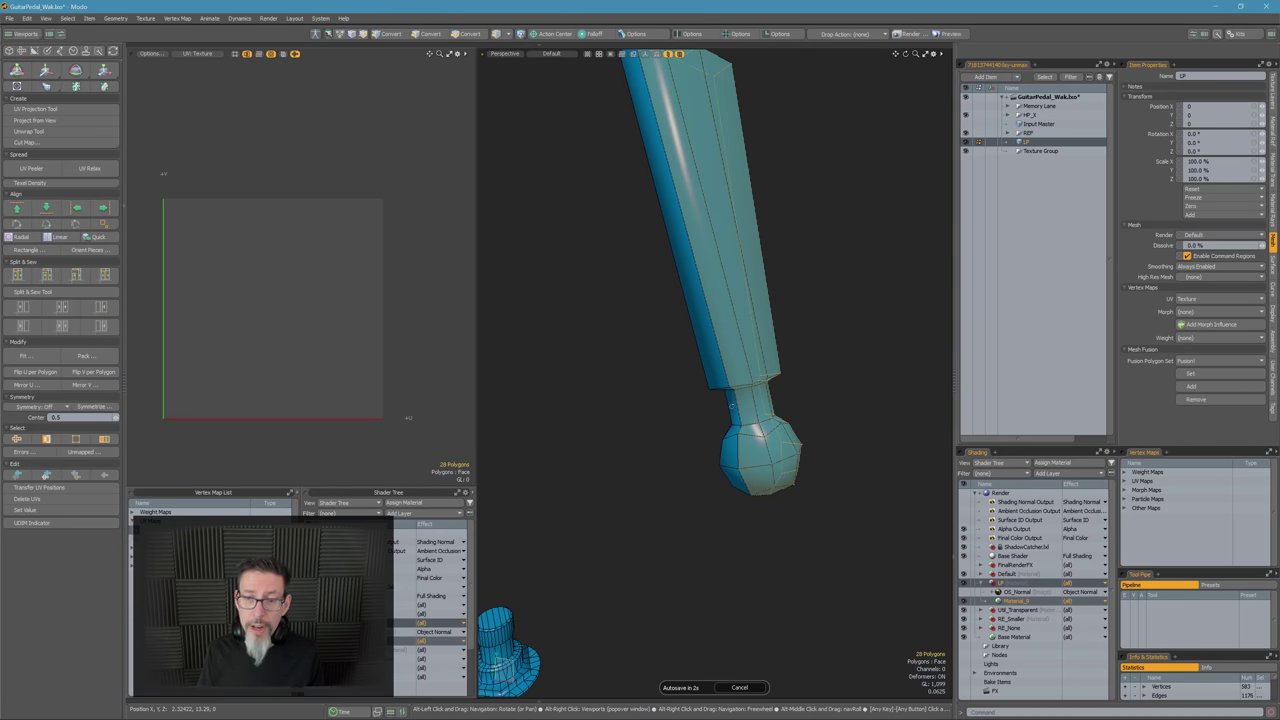
{"action": "left_click_drag", "start_coordinate": [766, 343], "coordinate": [689, 386], "text": "alt"}
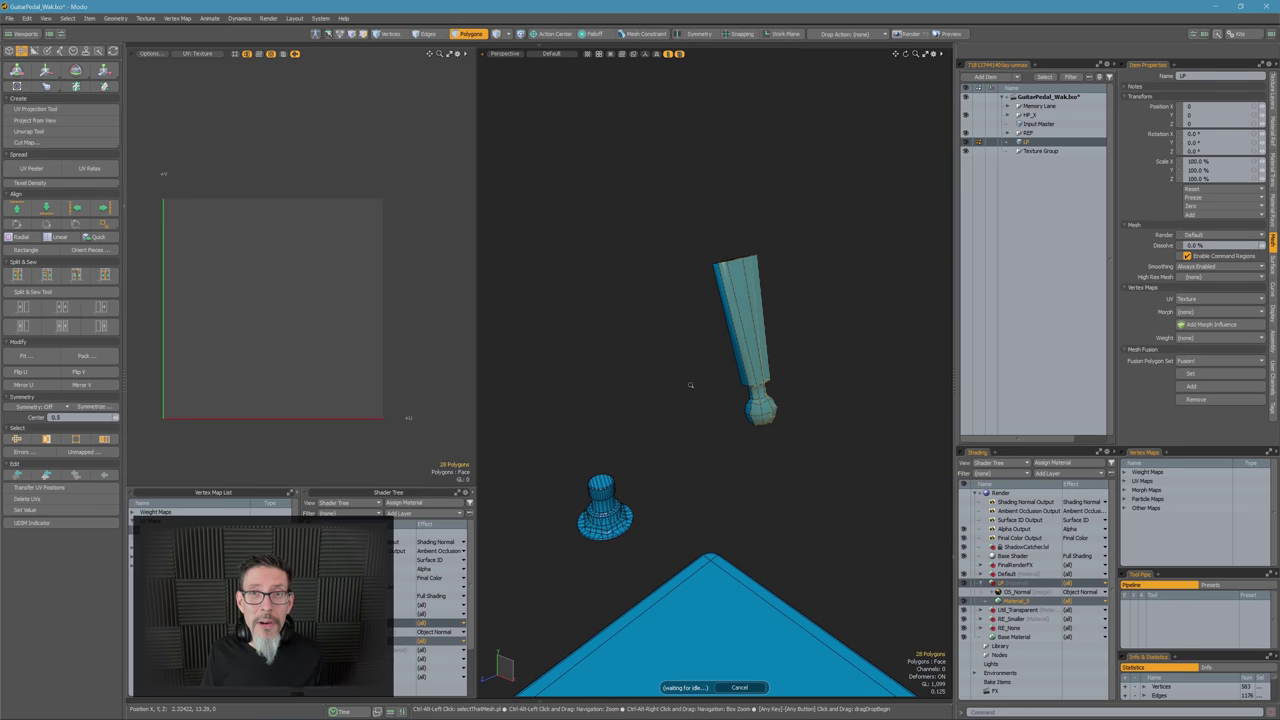
Unwrap the two lengthwise halves of the toggle lever as separate flat islands, hiding each half once unwrapped
{"action": "left_click_drag", "start_coordinate": [738, 348], "coordinate": [572, 380], "text": "alt"}
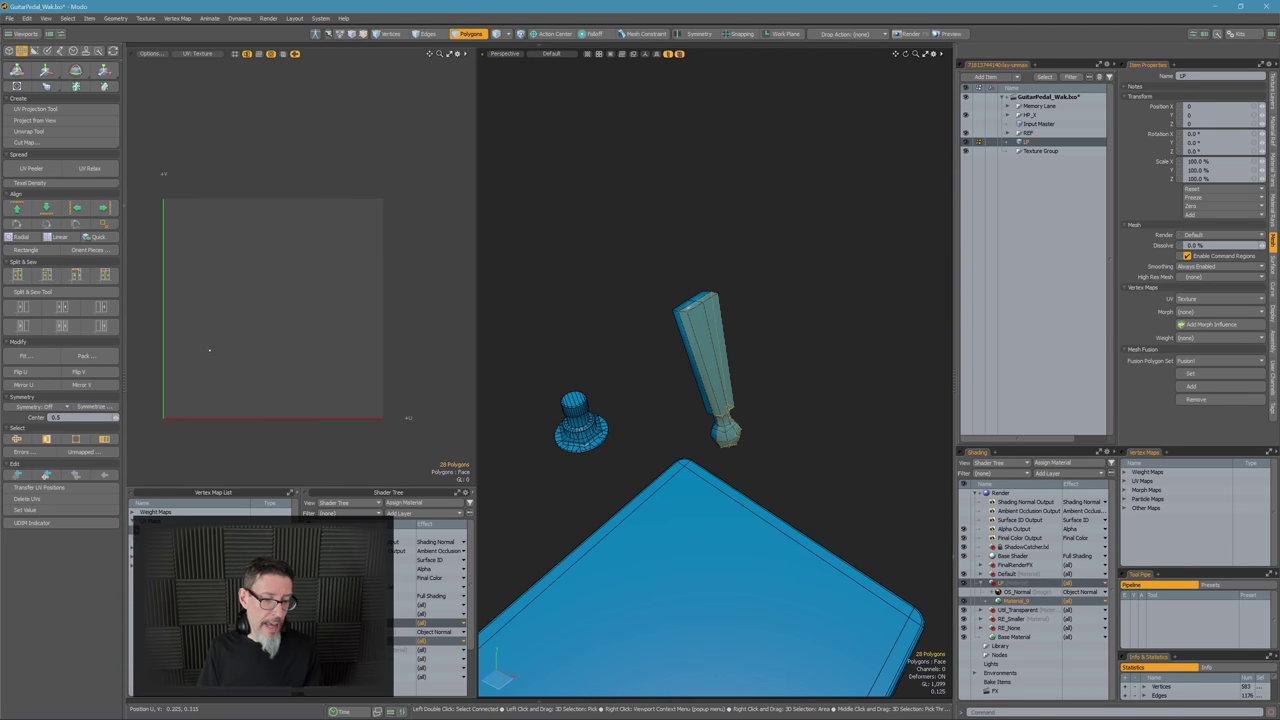
{"action": "key", "text": "ctrl+v"}
{"action": "left_click_drag", "start_coordinate": [254, 348], "coordinate": [205, 377], "text": "alt"}
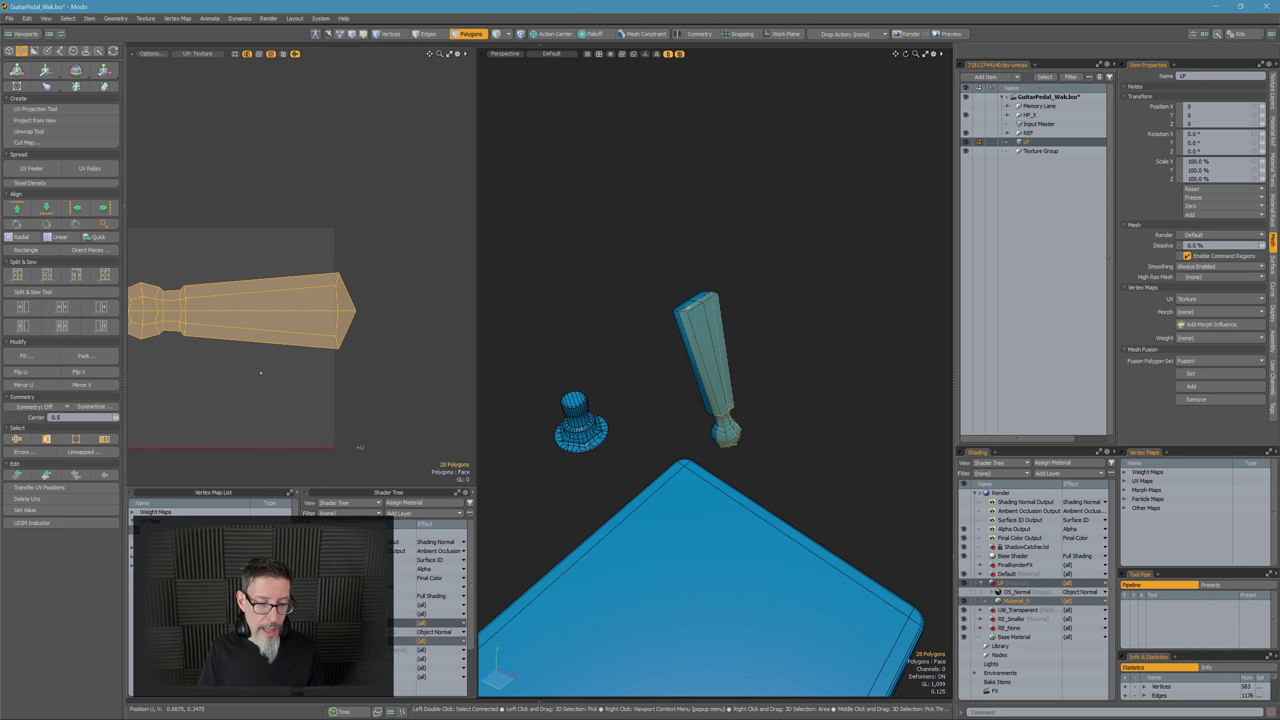
{"action": "key", "text": "h"}
{"action": "right_click_drag", "start_coordinate": [750, 463], "coordinate": [748, 462]}
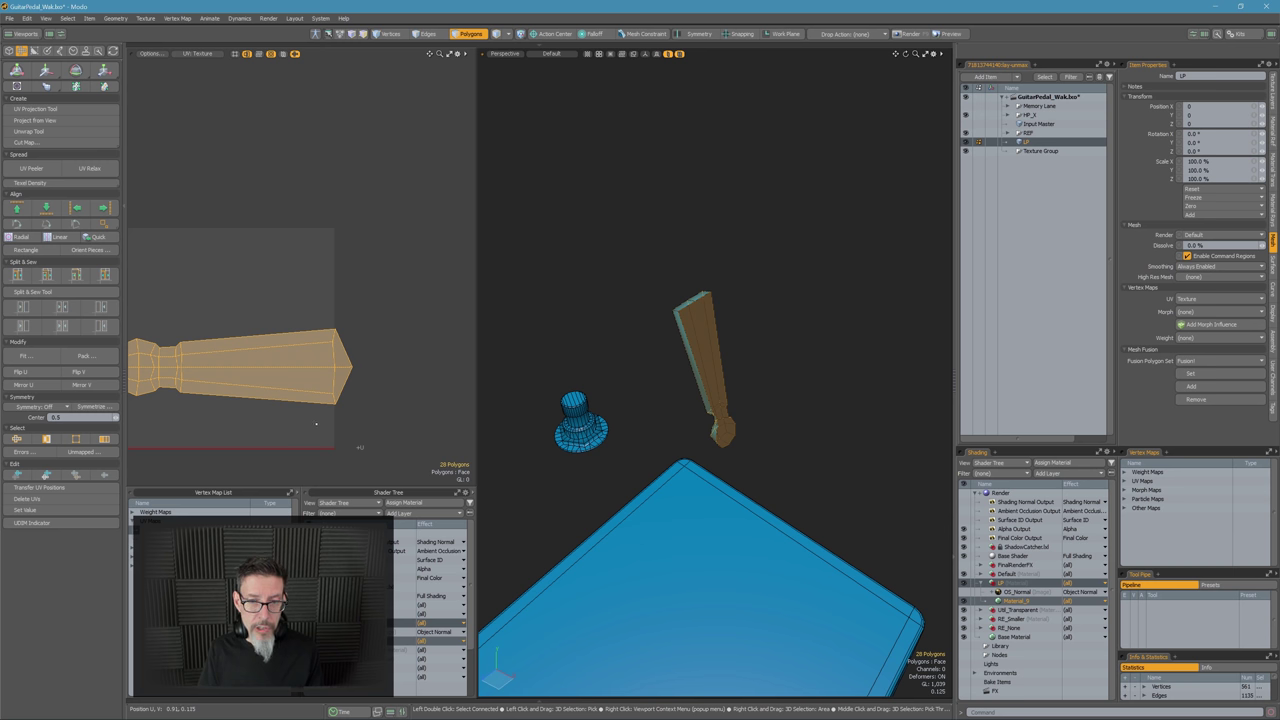
{"action": "key", "text": "Delete"}
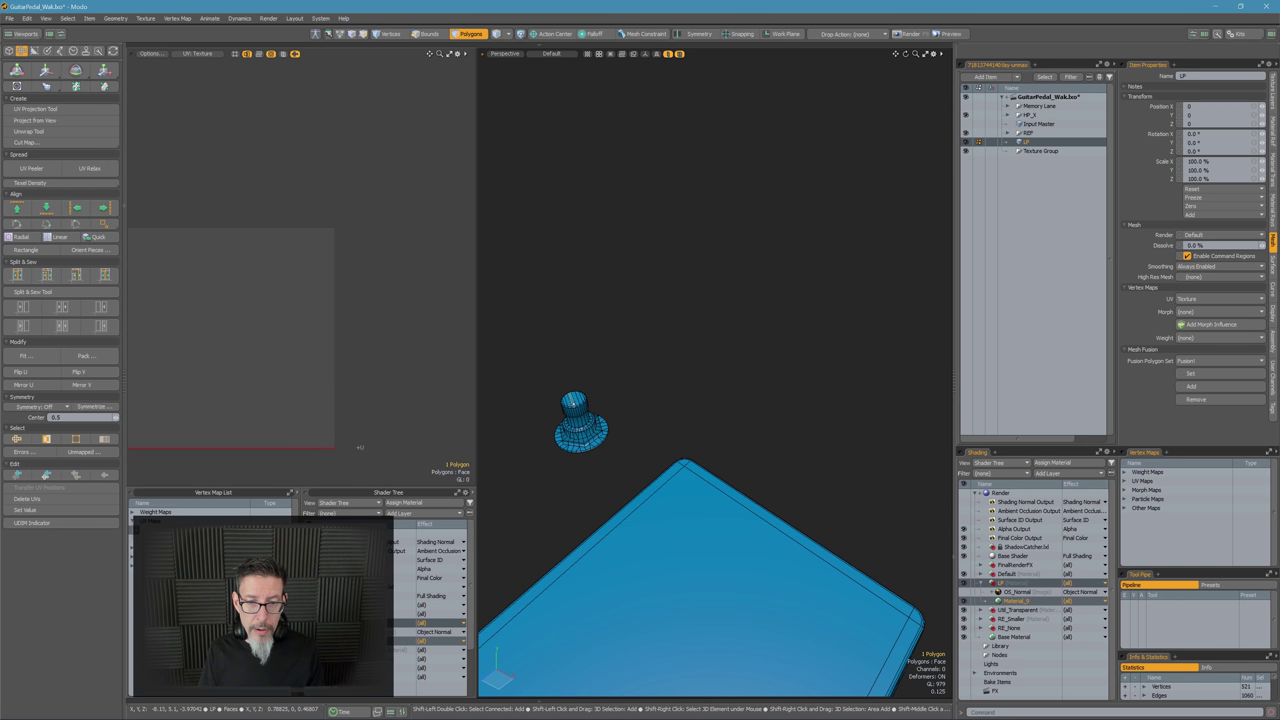
Frame the footswitch, unwrap the top faces of its button as a circular island, and hide those faces
{"action": "key", "text": "shift+a"}
{"action": "left_click_drag", "start_coordinate": [575, 404], "coordinate": [632, 350], "text": "alt"}
{"action": "scroll", "coordinate": [636, 370], "scroll_direction": "down", "scroll_amount": 5}
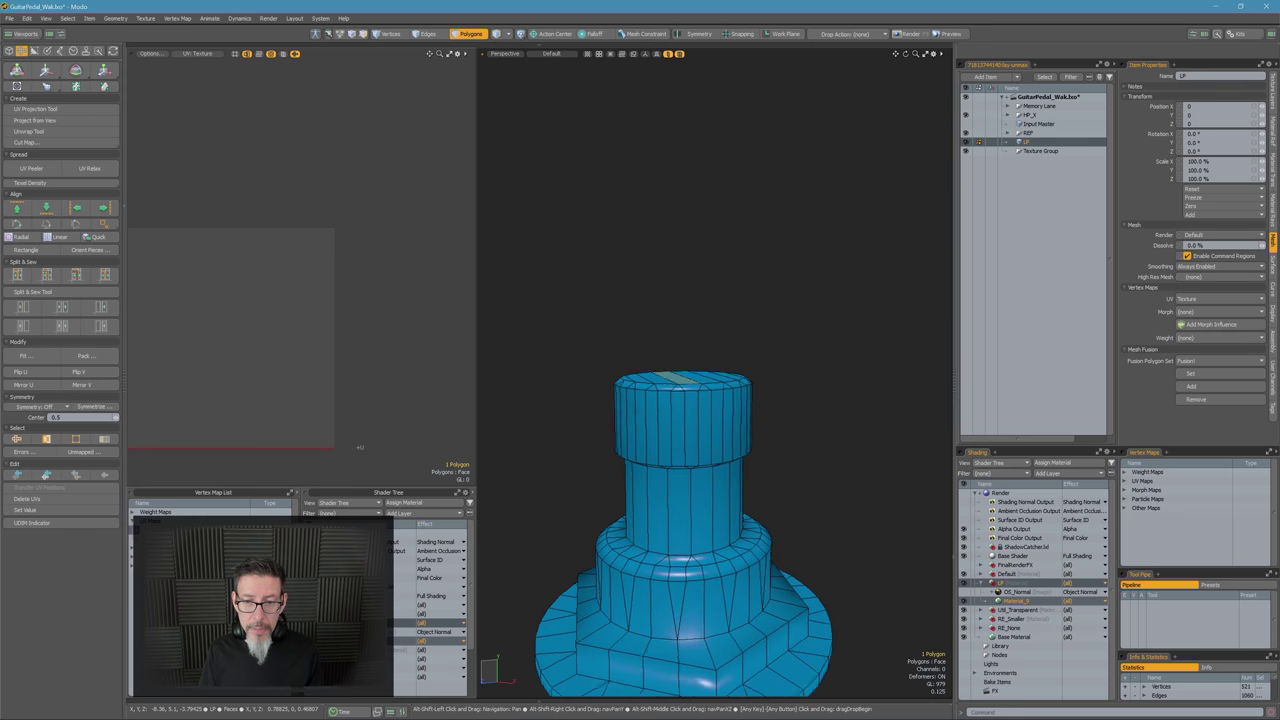
{"action": "left_click_drag", "start_coordinate": [733, 411], "coordinate": [739, 343], "text": "alt+shift"}
{"action": "right_click_drag", "start_coordinate": [693, 236], "coordinate": [829, 271]}
{"action": "left_click_drag", "start_coordinate": [829, 271], "coordinate": [813, 340], "text": "alt"}
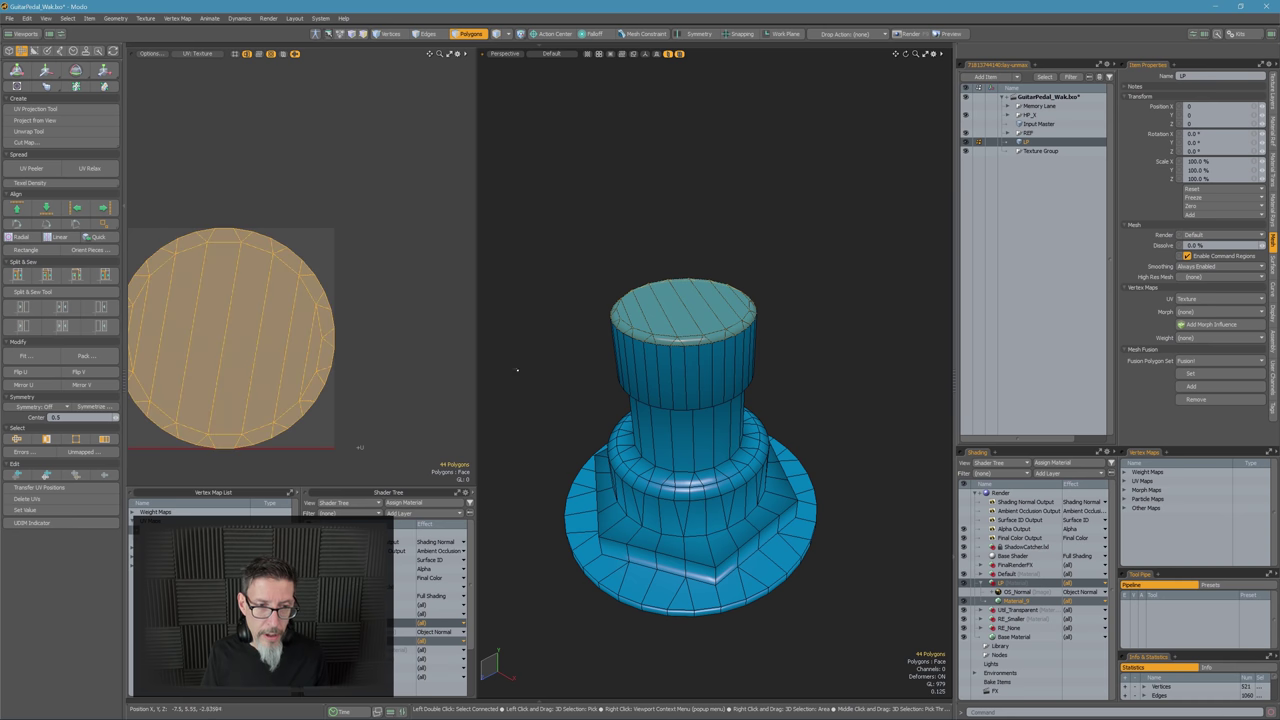
{"action": "key", "text": "h"}
Select all side wall faces of the footswitch's button and the narrower stem beneath it
{"action": "mouse_move", "coordinate": [716, 458]}
{"action": "left_mouse_down", "text": "alt"}
{"action": "mouse_move", "coordinate": [736, 285]}
{"action": "mouse_move", "coordinate": [722, 360]}
{"action": "left_mouse_up", "text": "alt"}
{"action": "left_click_drag", "start_coordinate": [722, 360], "coordinate": [692, 470], "text": "alt+shift"}
{"action": "mouse_move", "coordinate": [673, 282]}
{"action": "left_mouse_down"}
{"action": "mouse_move", "coordinate": [751, 301]}
{"action": "mouse_move", "coordinate": [737, 332]}
{"action": "left_mouse_up"}
{"action": "middle_click_drag", "start_coordinate": [775, 333], "coordinate": [555, 304], "text": "shift"}
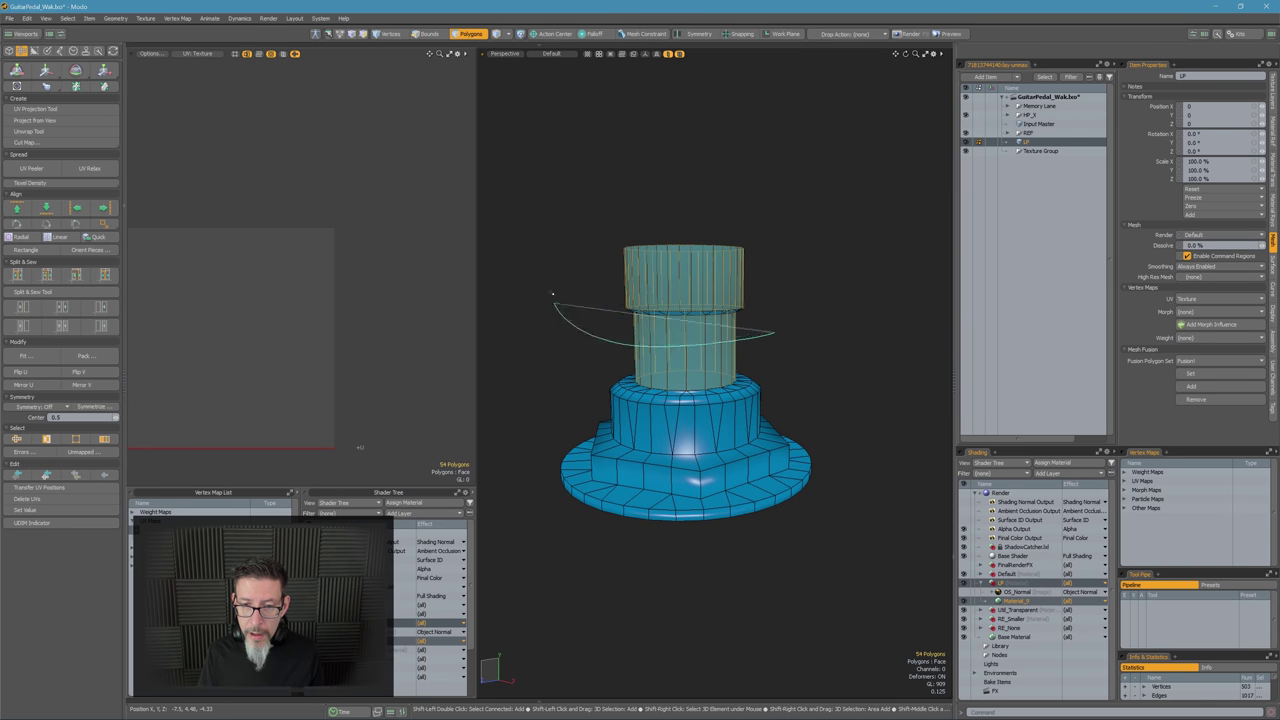
{"action": "left_click_drag", "start_coordinate": [853, 293], "coordinate": [718, 358], "text": "alt"}
Try a Cylinder - Z unwrap on the selected button and stem walls
{"action": "key", "text": "ctrl+space"}
{"action": "left_click", "coordinate": [303, 268]}
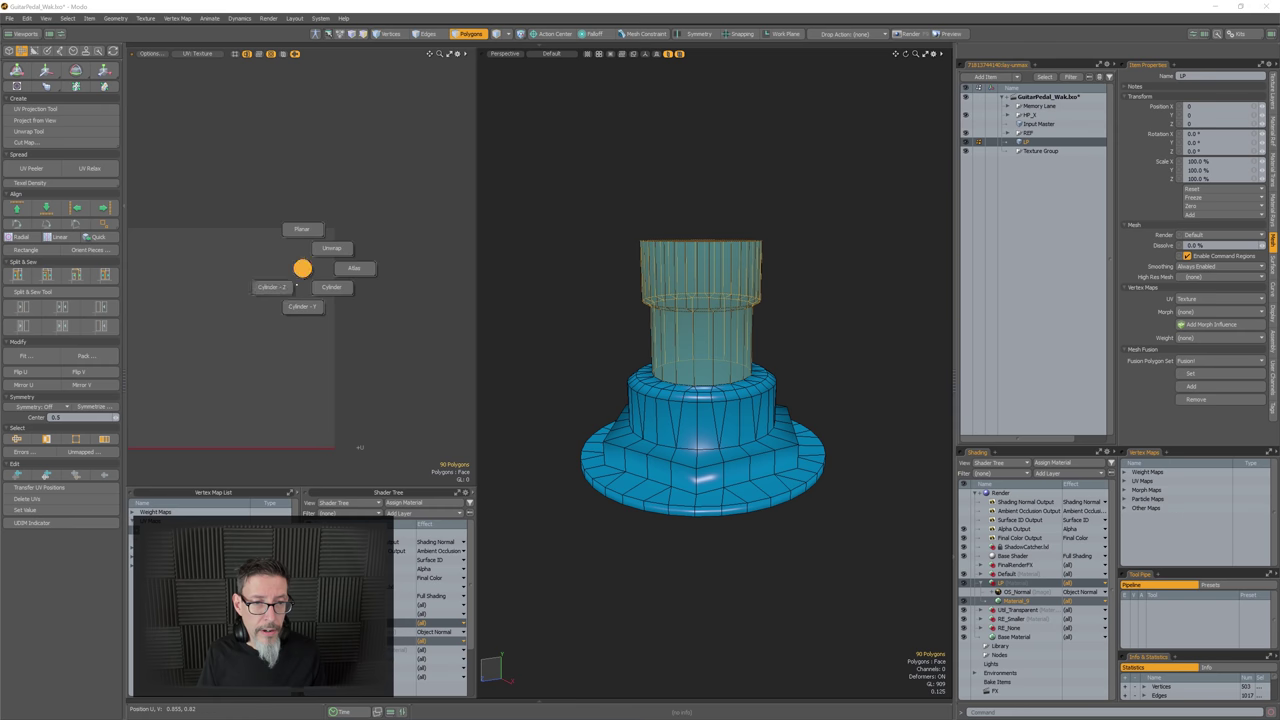
{"action": "left_click", "coordinate": [276, 291]}
Unwrap the selected button and stem walls again with a cylindrical projection that lays them out as a straight strip
{"action": "key", "text": "ctrl+u"}
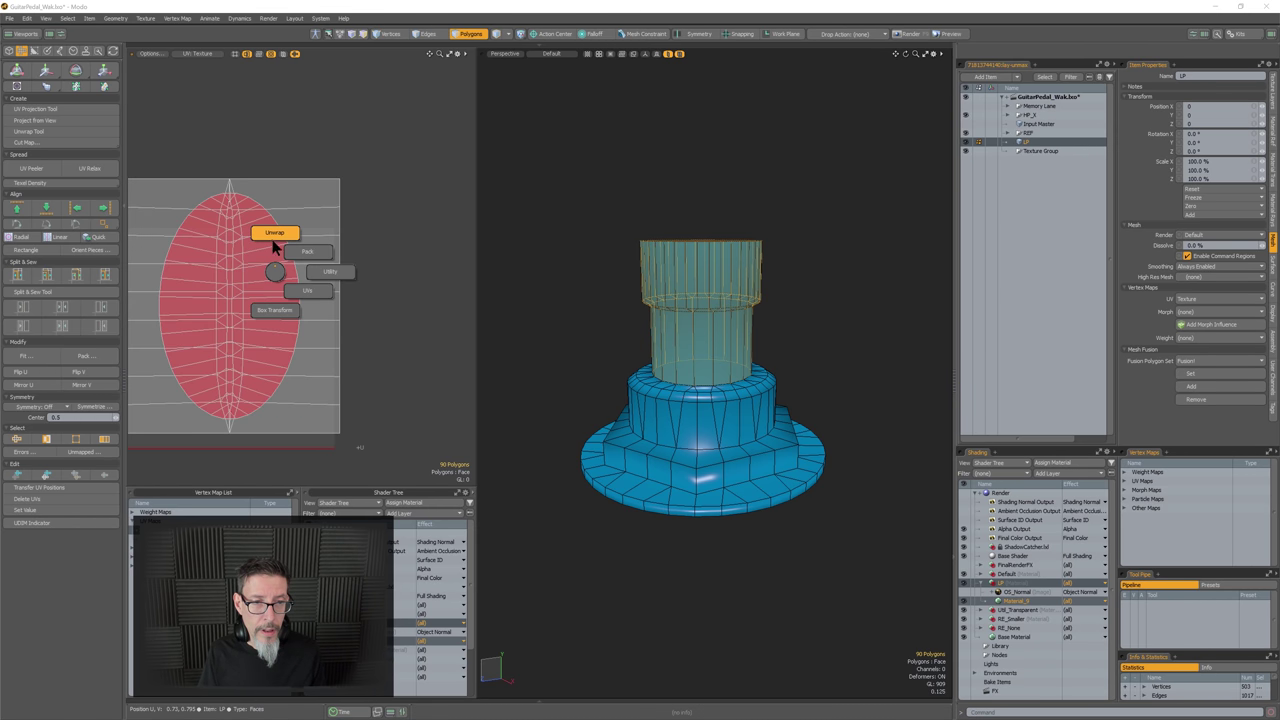
{"action": "left_click", "coordinate": [280, 283]}
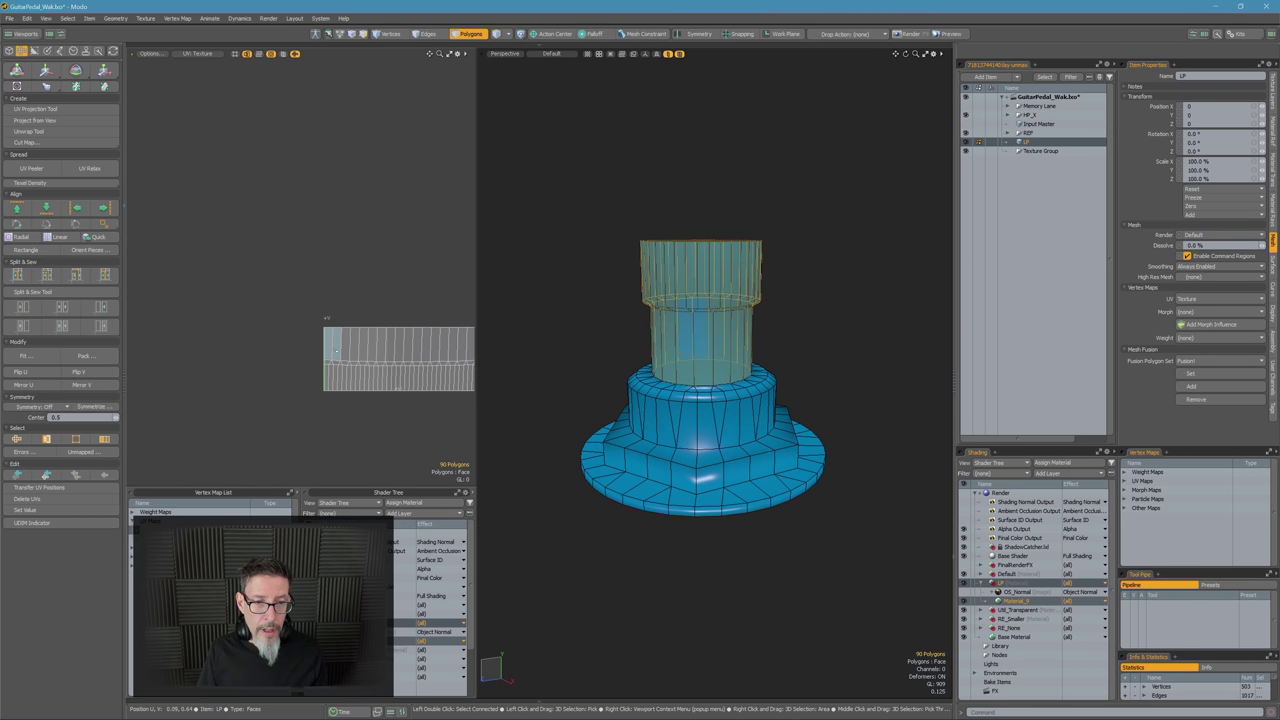
Relax the UV strip of the footswitch's button and stem walls, and hide those faces
{"action": "left_click_drag", "start_coordinate": [390, 369], "coordinate": [301, 354], "text": "alt"}
{"action": "key", "text": "ctrl+r"}
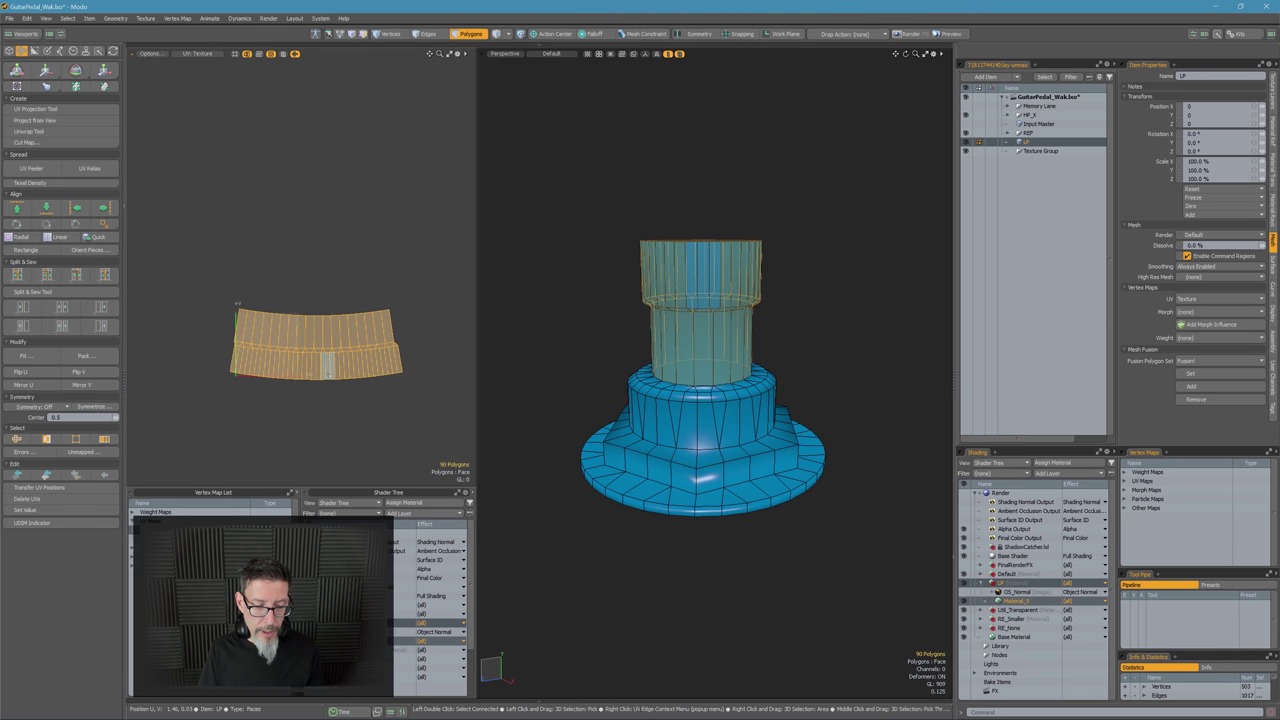
{"action": "key", "text": "Delete"}
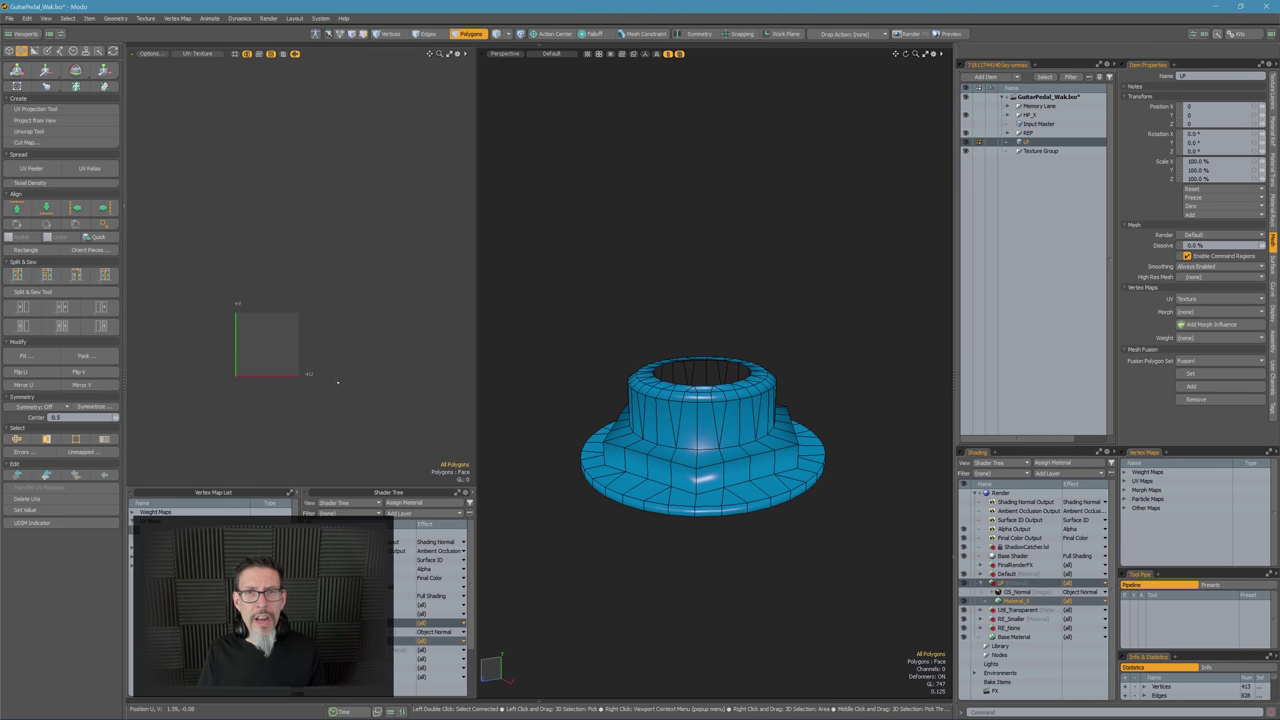
Select all faces of the cylindrical collar above the hex nut and unwrap them as a ring
{"action": "left_click_drag", "start_coordinate": [720, 380], "coordinate": [737, 423], "text": "alt"}
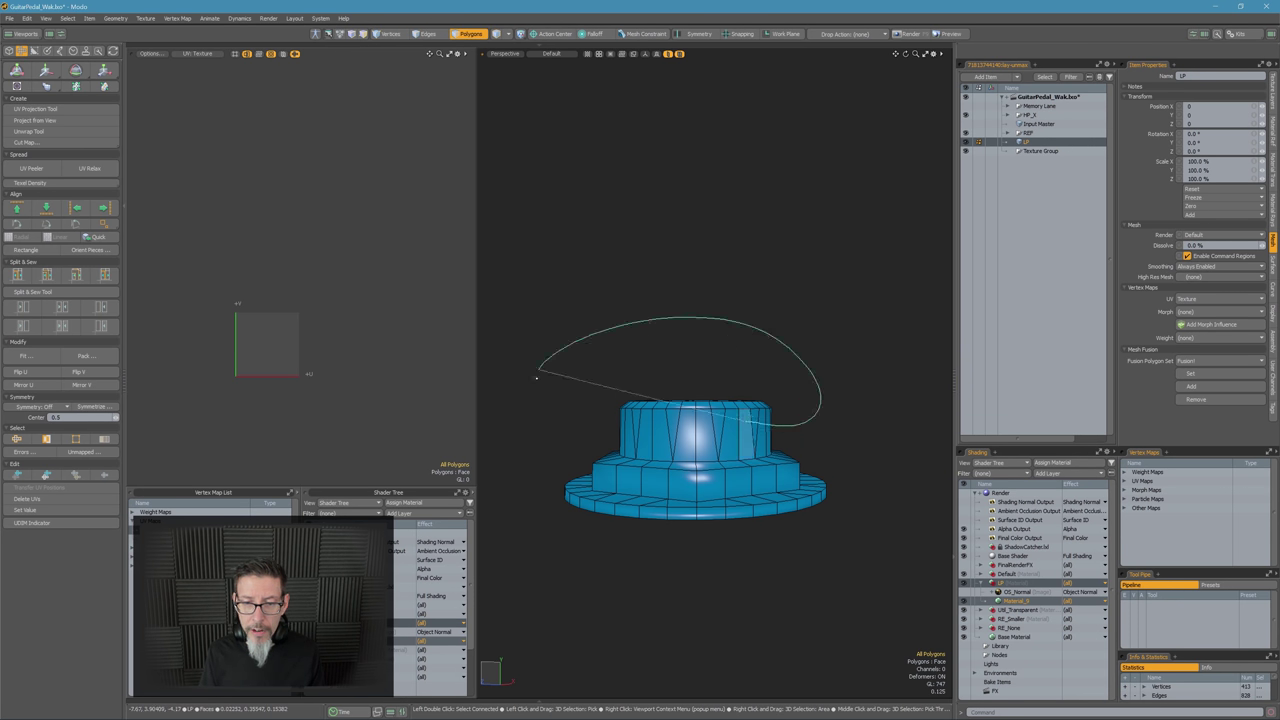
{"action": "middle_click_drag", "start_coordinate": [539, 370], "coordinate": [640, 416]}
{"action": "mouse_move", "coordinate": [632, 430]}
{"action": "left_mouse_down", "text": "shift"}
{"action": "mouse_move", "coordinate": [866, 430]}
{"action": "mouse_move", "coordinate": [726, 417]}
{"action": "mouse_move", "coordinate": [752, 433]}
{"action": "left_mouse_up", "text": "shift"}
{"action": "left_click_drag", "start_coordinate": [852, 398], "coordinate": [731, 431], "text": "alt"}
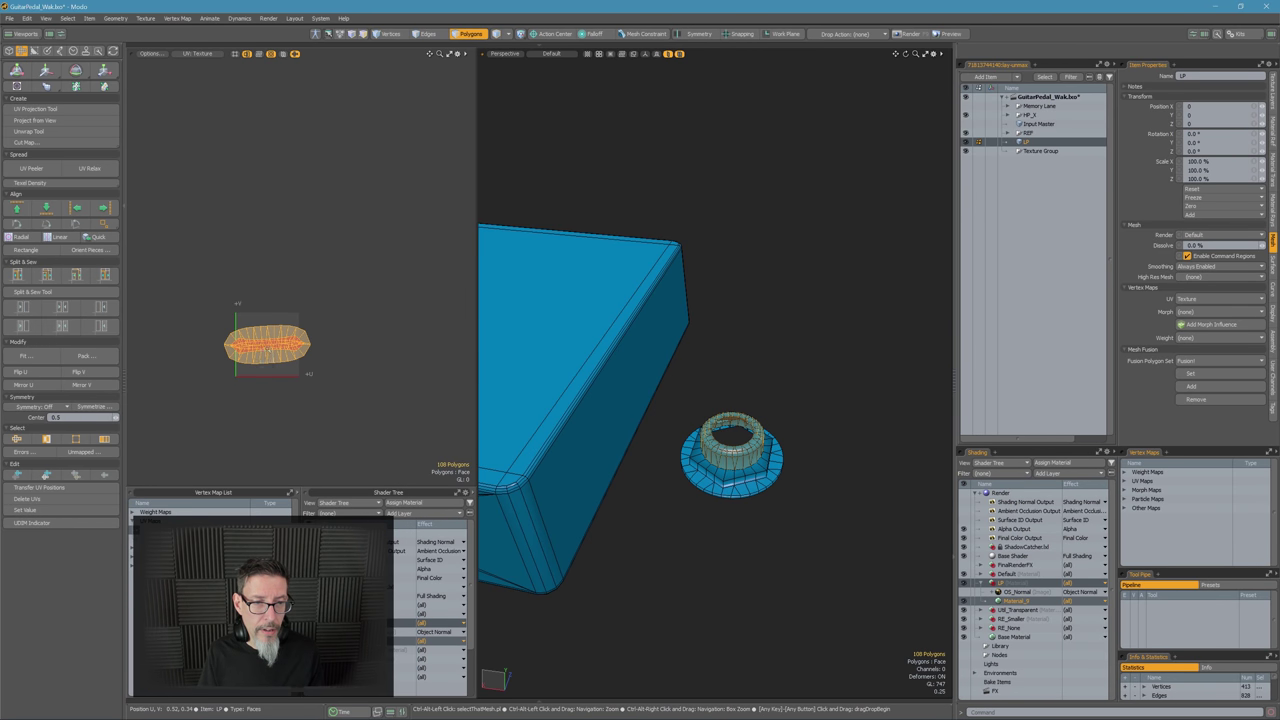
Relax the collar's UV island repeatedly, switching the UV Relax mode to Angle Based
{"action": "scroll", "coordinate": [268, 348], "scroll_direction": "up", "scroll_amount": 5}
{"action": "key", "text": "shift+r"}
{"action": "key", "text": "shift+space"}
{"action": "left_click", "coordinate": [318, 294]}
{"action": "key", "text": "space"}
{"action": "key", "text": "shift+r"}
{"action": "key", "text": "space"}
{"action": "key", "text": "shift+r"}
{"action": "key", "text": "shift+space"}
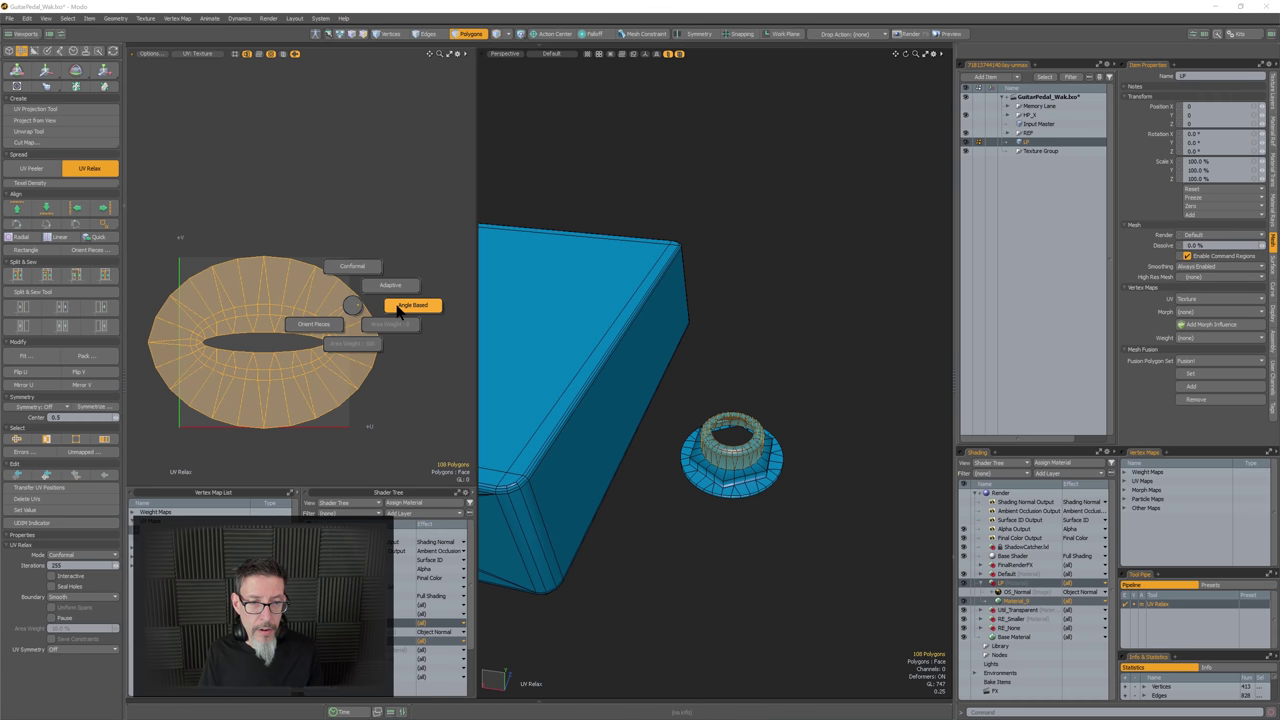
{"action": "left_click", "coordinate": [398, 311]}
Clear the collar selection and select the loop of faces around the outer rim of the footswitch's base flange
{"action": "left_click_drag", "start_coordinate": [817, 431], "coordinate": [776, 432], "text": "alt"}
{"action": "scroll", "coordinate": [791, 449], "scroll_direction": "up", "scroll_amount": 5}
{"action": "key", "text": "space"}
{"action": "left_click_drag", "start_coordinate": [786, 503], "coordinate": [728, 546]}
{"action": "key", "text": "l"}
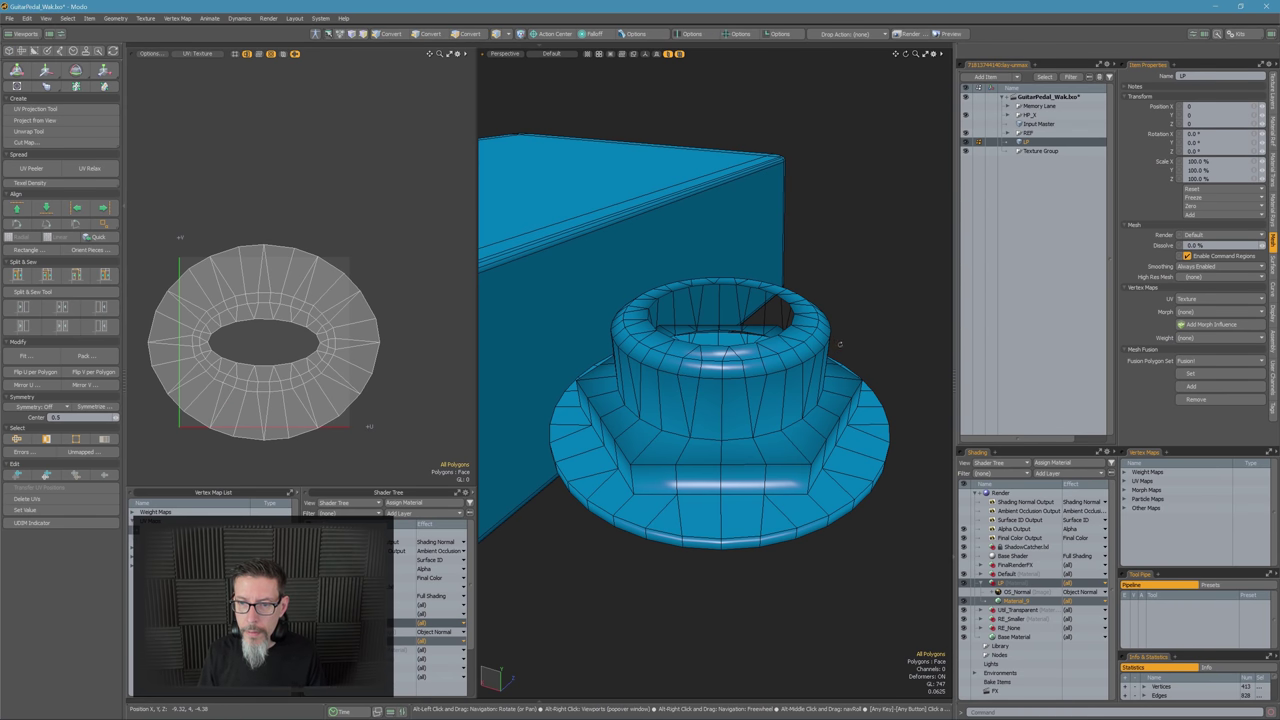
{"action": "left_click_drag", "start_coordinate": [840, 344], "coordinate": [862, 330], "text": "alt"}
{"action": "left_click_drag", "start_coordinate": [778, 480], "coordinate": [815, 447], "text": "alt"}
{"action": "key", "text": "l"}
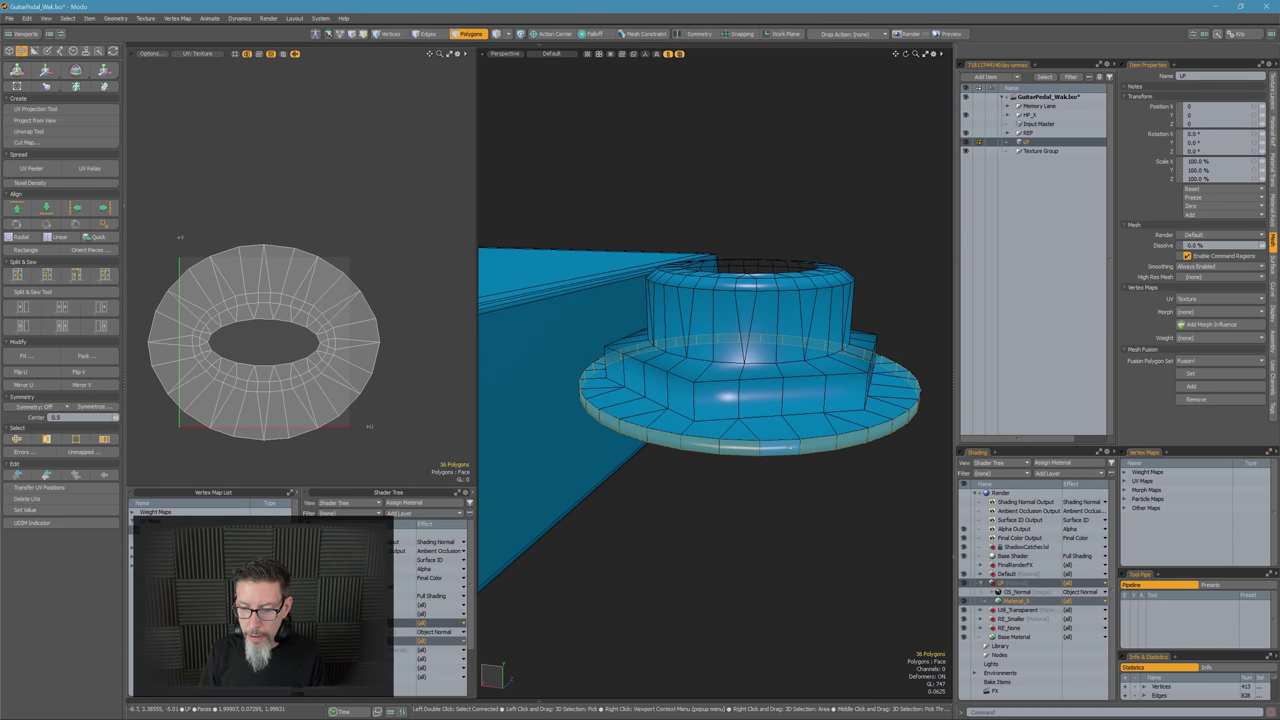
Grow the selection three times to include the flange and hex nut faces, and unwrap them as a ring
{"action": "key", "text": "shift+Up"}
{"action": "key", "text": "shift+Up"}
{"action": "key", "text": "shift+Up"}
{"action": "left_click_drag", "start_coordinate": [425, 339], "coordinate": [396, 369], "text": "alt"}
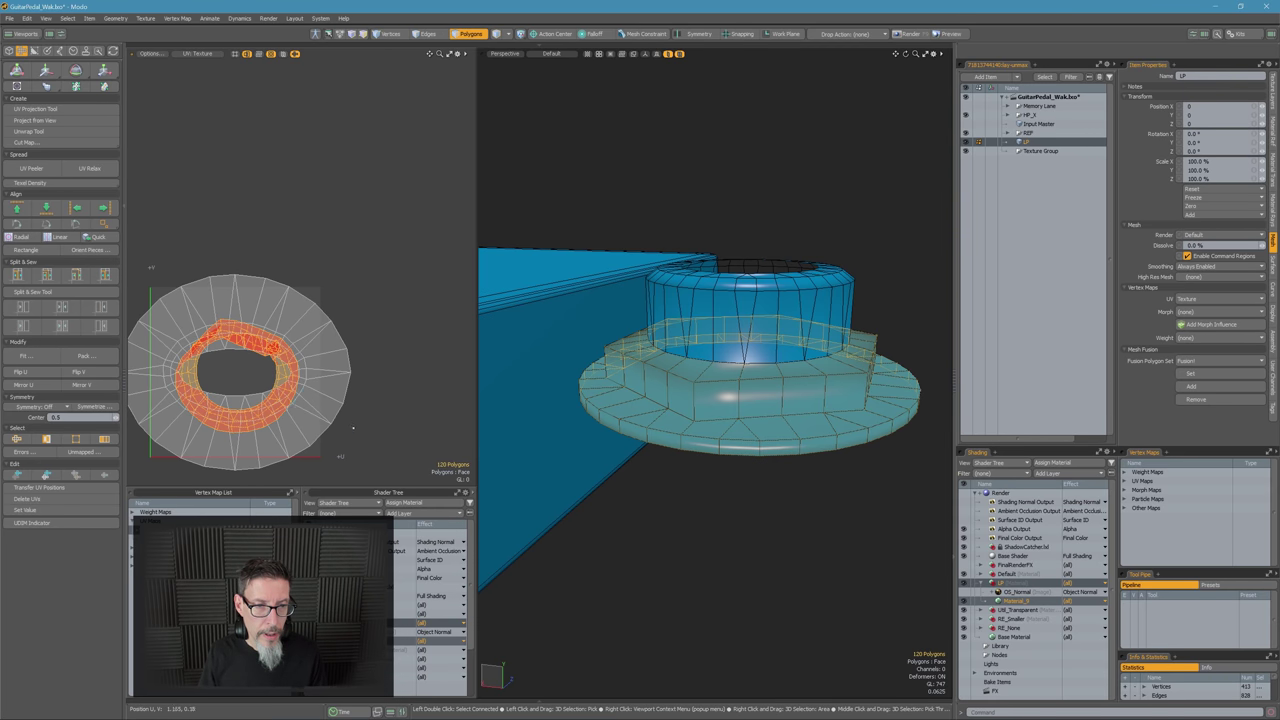
Try relaxing the flange and hex nut island, and move it about 0.26 in U and 1.21 in V, clear of the collar's island
{"action": "key", "text": "shift+r"}
{"action": "key", "text": "ctrl+shift+u"}
{"action": "left_click", "coordinate": [353, 334]}
{"action": "key", "text": "space"}
{"action": "key", "text": "shift+r"}
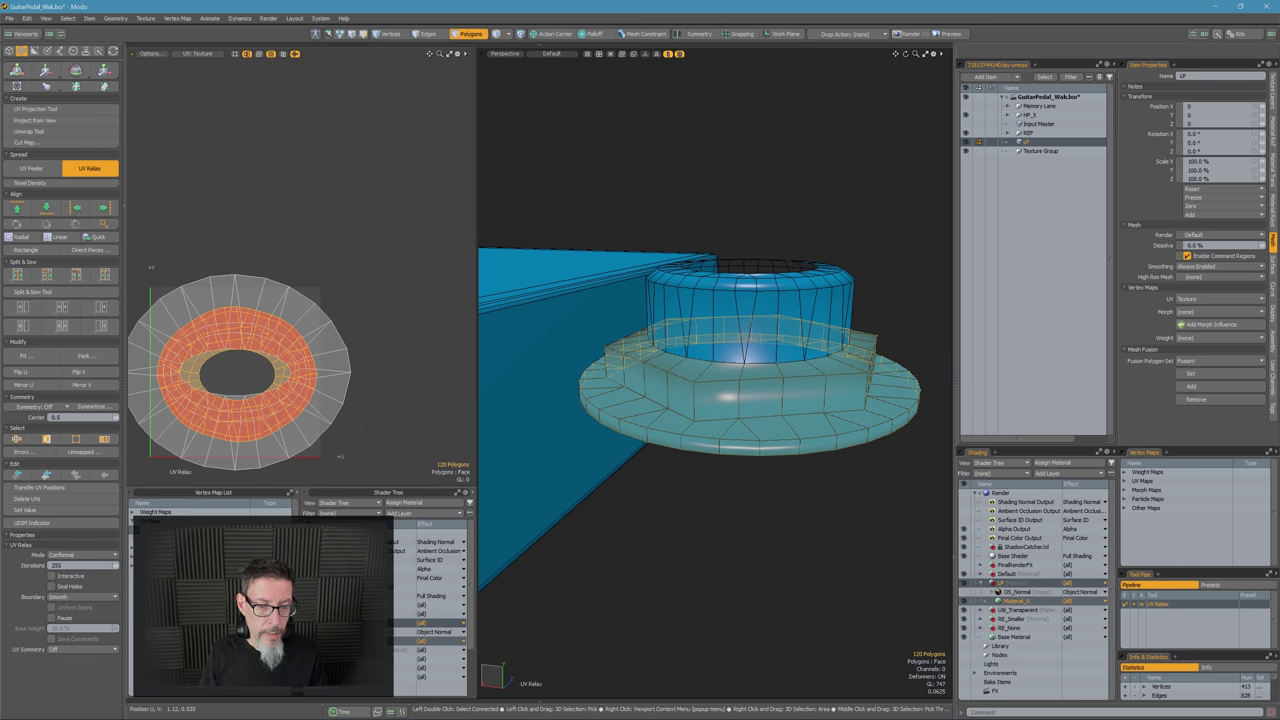
{"action": "key", "text": "w"}
{"action": "left_click_drag", "start_coordinate": [364, 428], "coordinate": [408, 222]}
{"action": "left_click_drag", "start_coordinate": [408, 222], "coordinate": [414, 292], "text": "alt"}
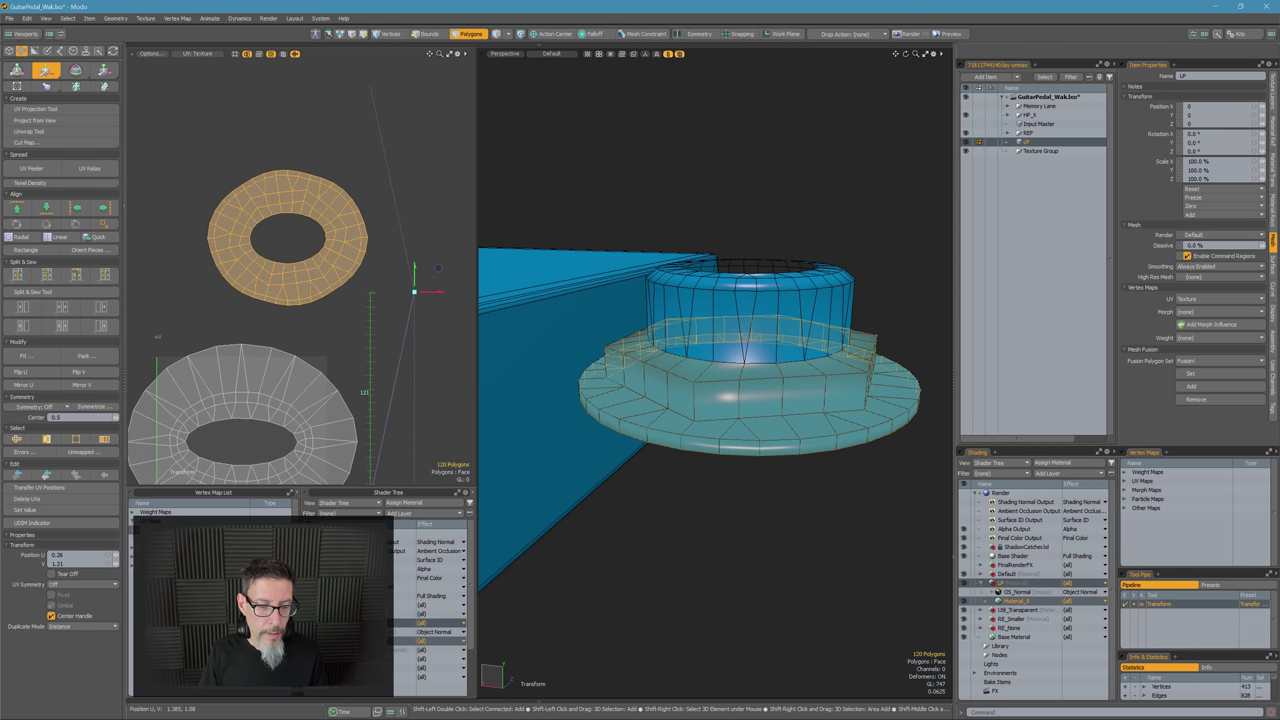
Try relaxing the flange and hex nut island repeatedly in Adaptive mode, and inspect its overlapping faces up close
{"action": "key", "text": "ctrl+shift+u"}
{"action": "left_click", "coordinate": [388, 263]}
{"action": "key", "text": "shift+r"}
{"action": "key", "text": "ctrl+shift+u"}
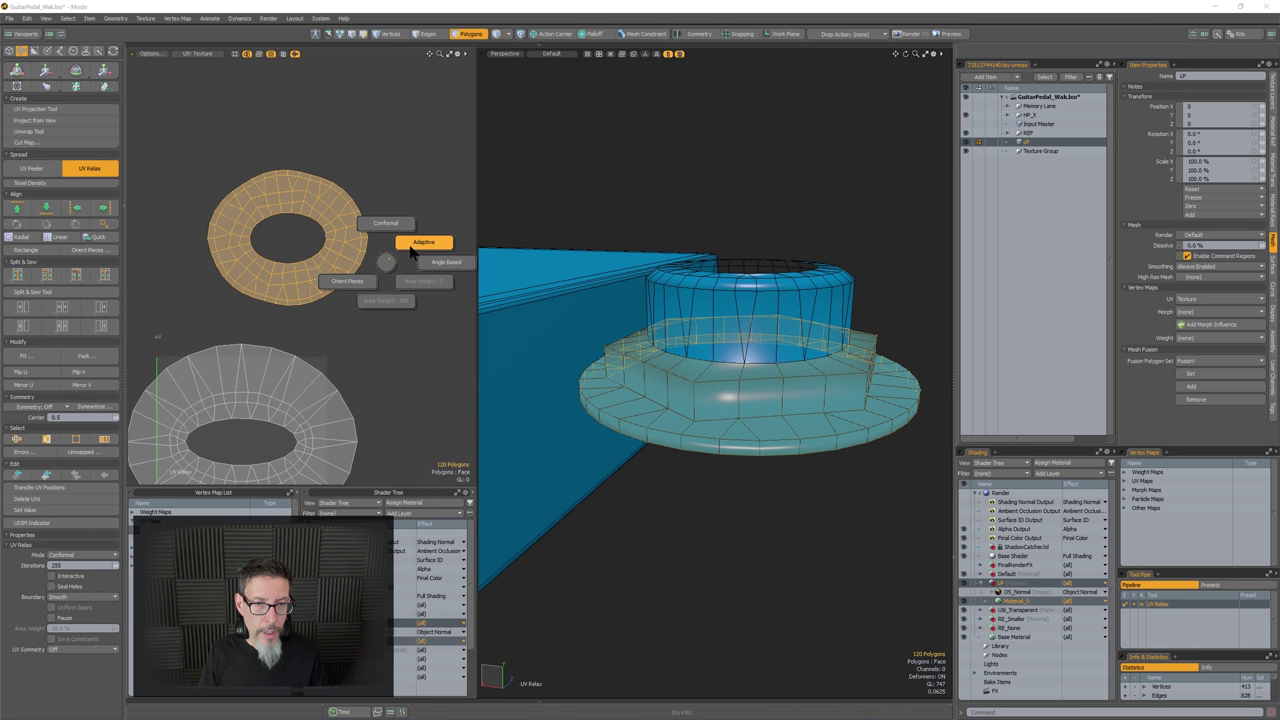
{"action": "left_click", "coordinate": [416, 248]}
{"action": "key", "text": "space"}
{"action": "key", "text": "shift+r"}
{"action": "key", "text": "space"}
{"action": "key", "text": "shift+r"}
{"action": "key", "text": "space"}
{"action": "key", "text": "shift+r"}
{"action": "scroll", "coordinate": [252, 224], "scroll_direction": "up", "scroll_amount": 1}
{"action": "scroll", "coordinate": [246, 228], "scroll_direction": "up", "scroll_amount": 5}
{"action": "key", "text": "space"}
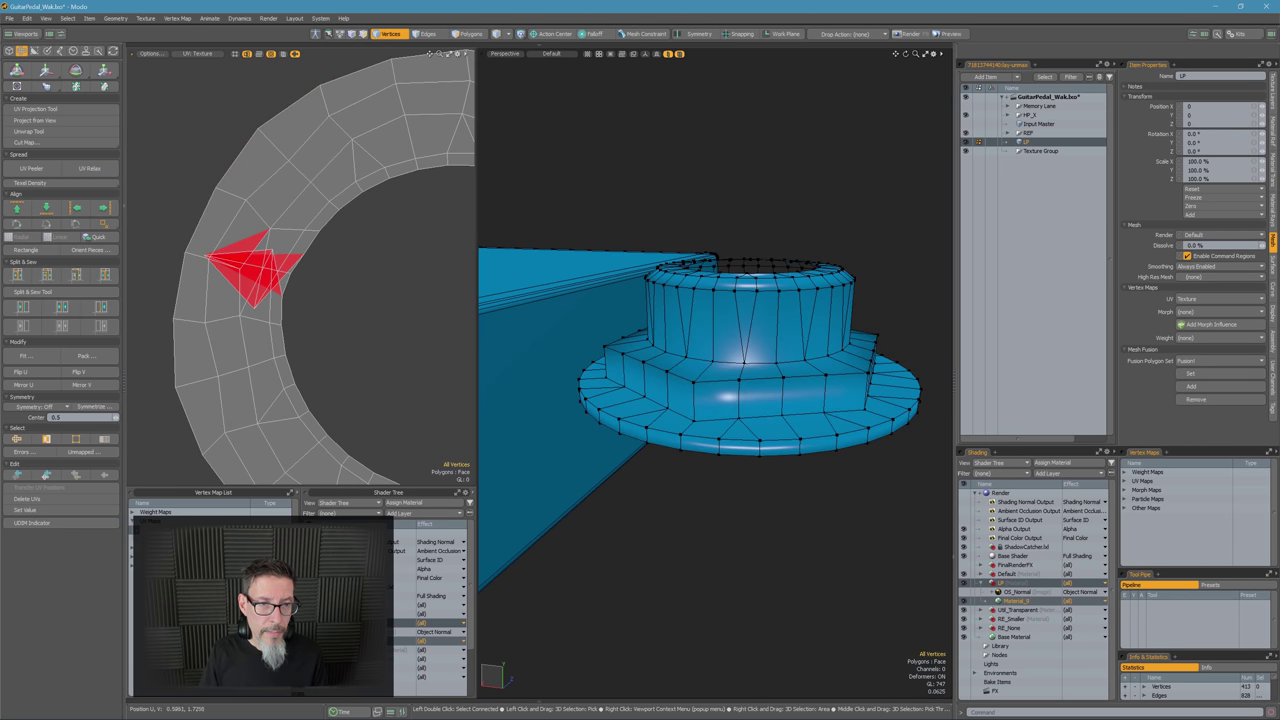
{"action": "left_click_drag", "start_coordinate": [752, 318], "coordinate": [672, 352], "text": "alt"}
{"action": "key", "text": "shift+a"}
{"action": "key", "text": "3"}
{"action": "key", "text": "5"}
{"action": "key", "text": "3"}
{"action": "left_click", "coordinate": [642, 369]}
{"action": "double_click", "coordinate": [642, 370]}
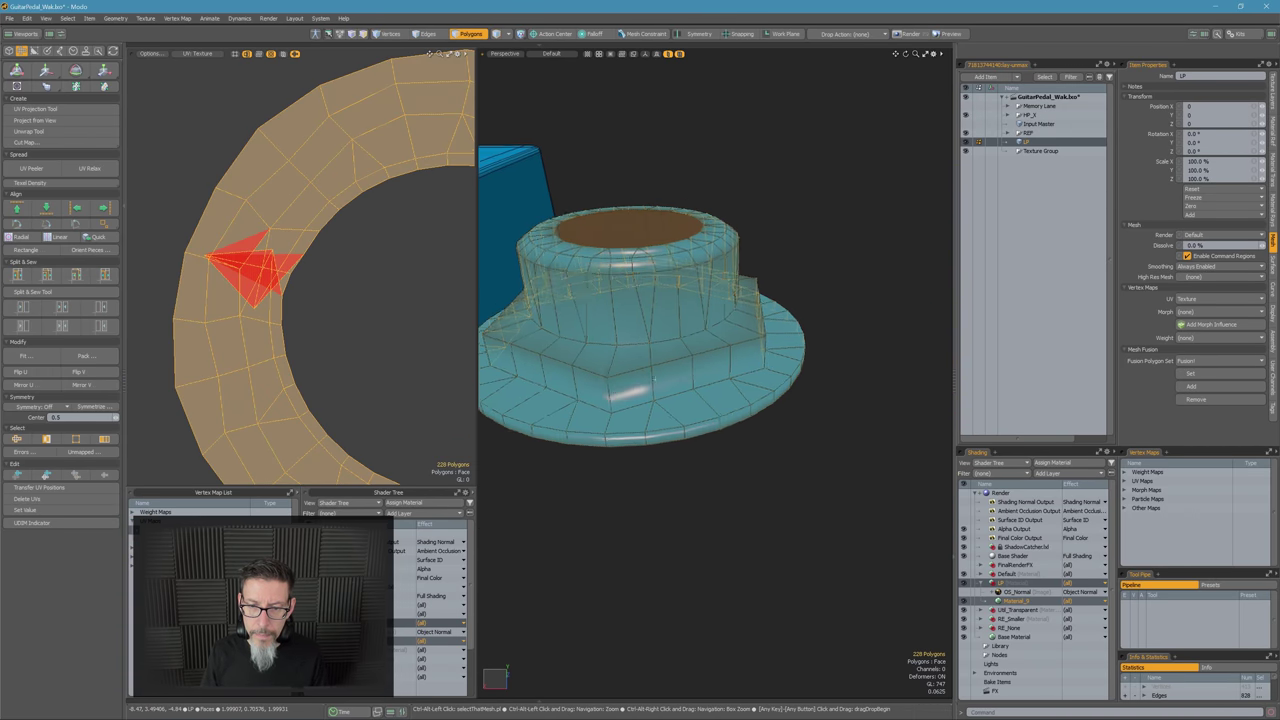
{"action": "key", "text": "ctrl+z"}
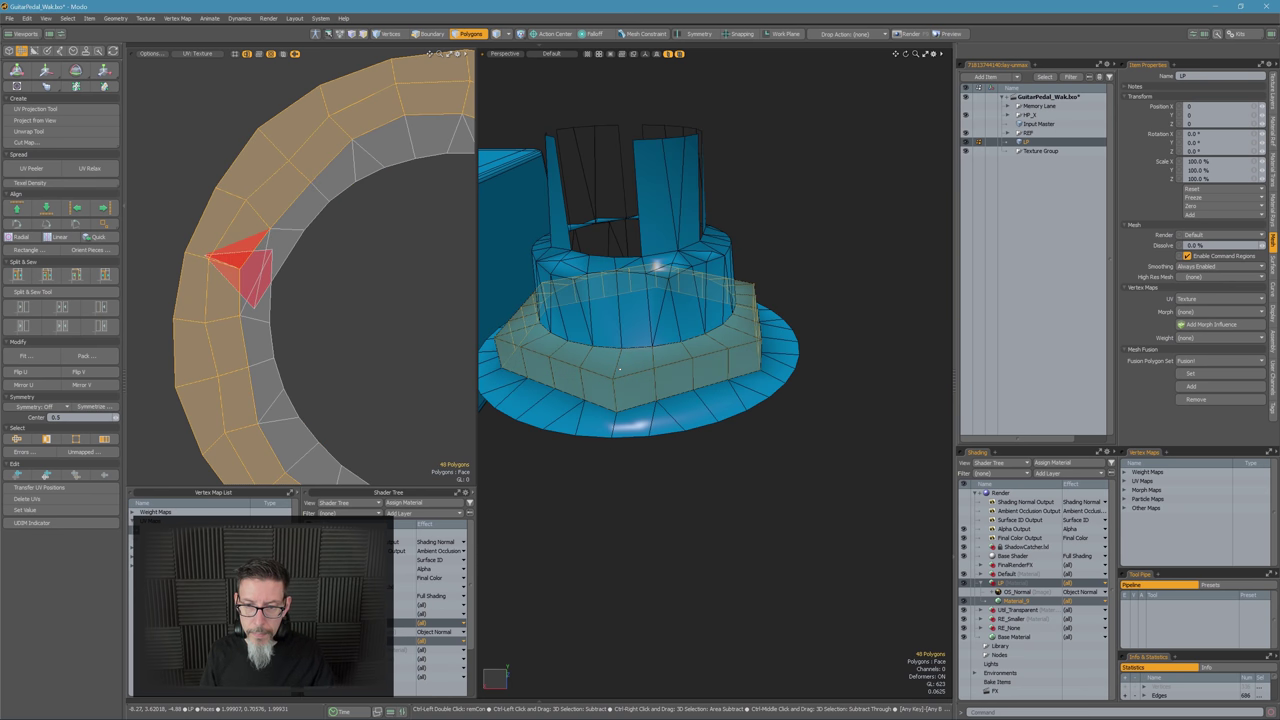
{"action": "key", "text": "ctrl+z"}
{"action": "left_click_drag", "start_coordinate": [774, 290], "coordinate": [762, 302], "text": "alt"}
{"action": "left_click", "coordinate": [780, 291]}
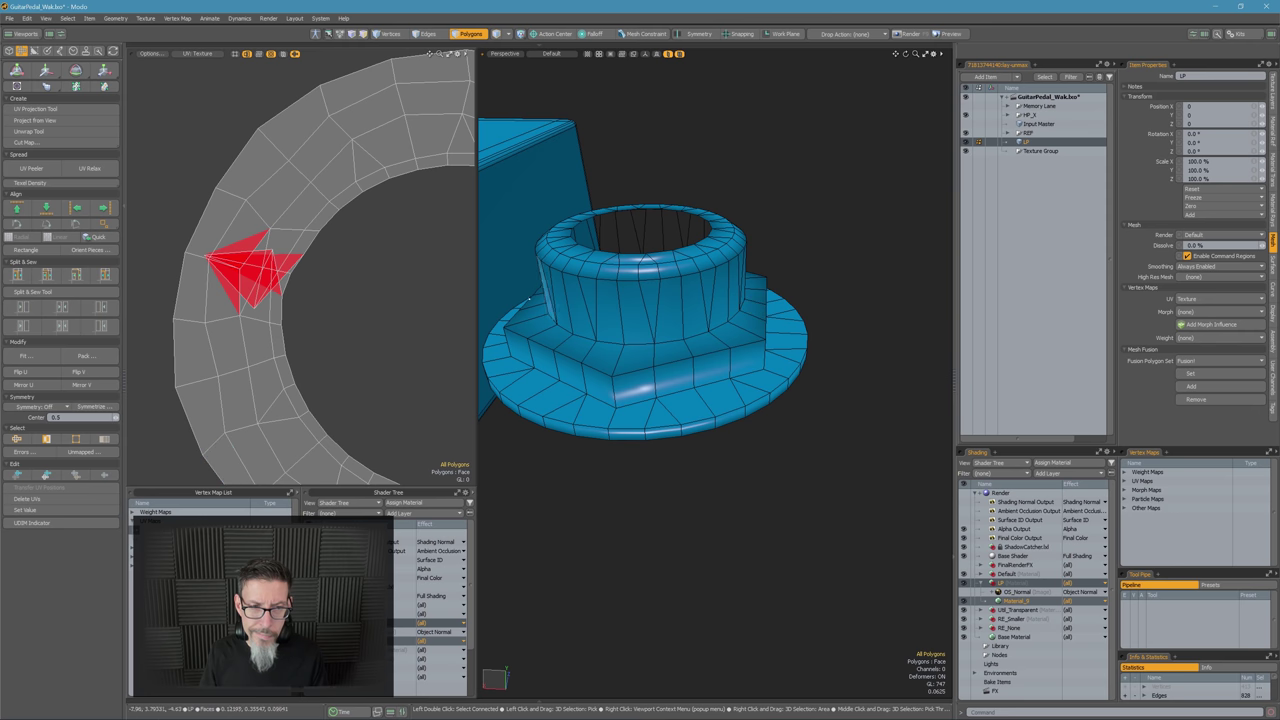
Select the whole flange and hex nut island again and try more Adaptive relax passes on it
{"action": "double_click", "coordinate": [296, 197]}
{"action": "scroll", "coordinate": [335, 272], "scroll_direction": "down", "scroll_amount": 6}
{"action": "left_click_drag", "start_coordinate": [341, 342], "coordinate": [283, 328], "text": "alt+shift"}
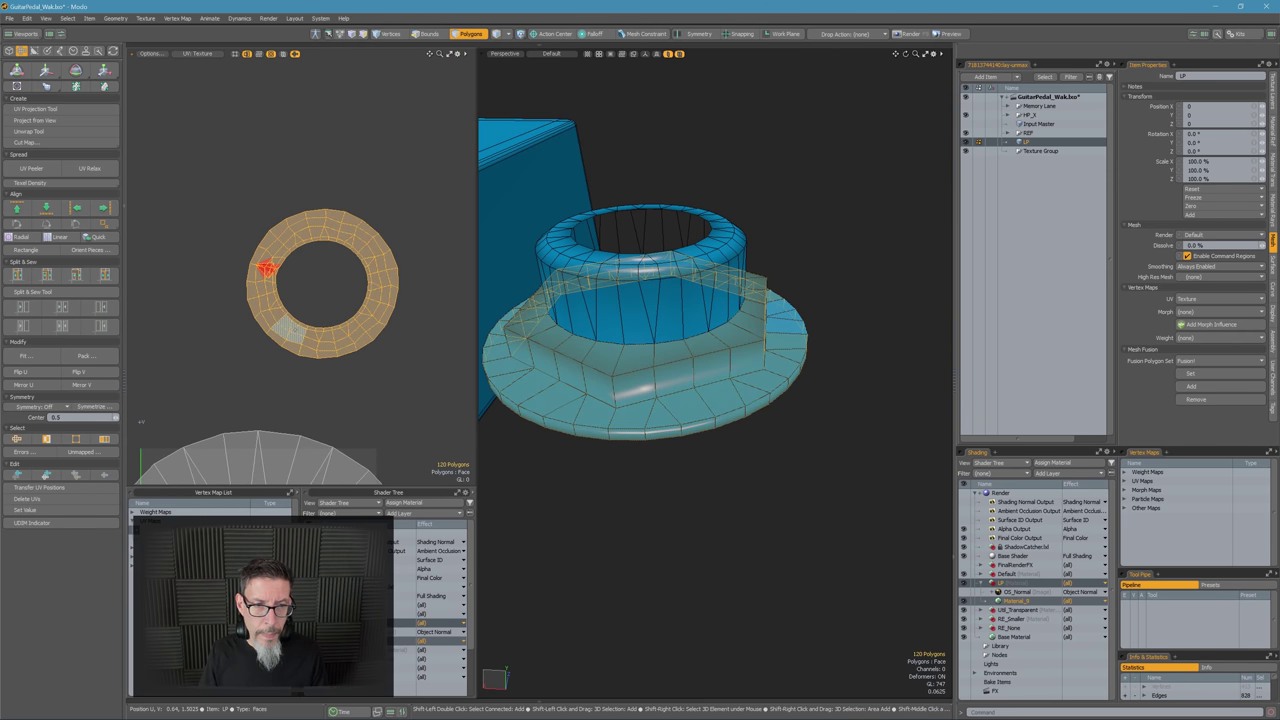
{"action": "key", "text": "shift+r"}
{"action": "key", "text": "space"}
{"action": "key", "text": "shift+r"}
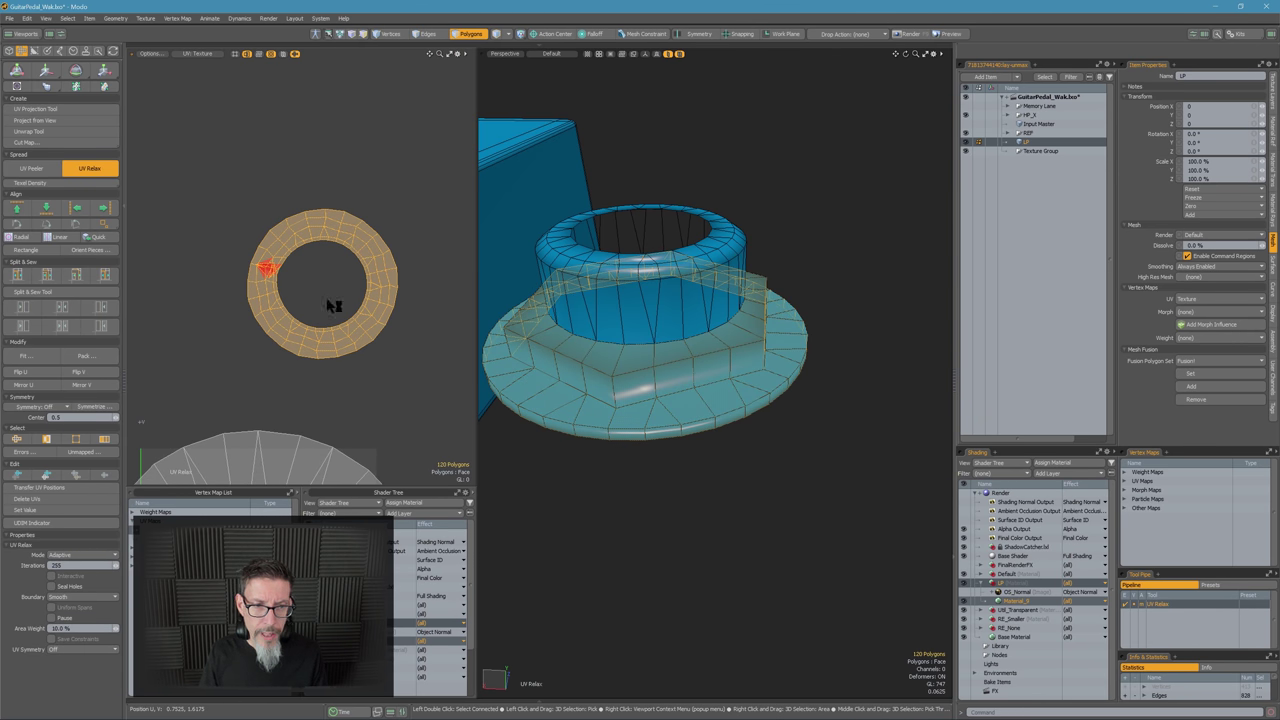
{"action": "key", "text": "space"}
Unwrap the flange and hex nut faces again and relax their island with the Angle Based mode
{"action": "scroll", "coordinate": [347, 339], "scroll_direction": "down", "scroll_amount": 3}
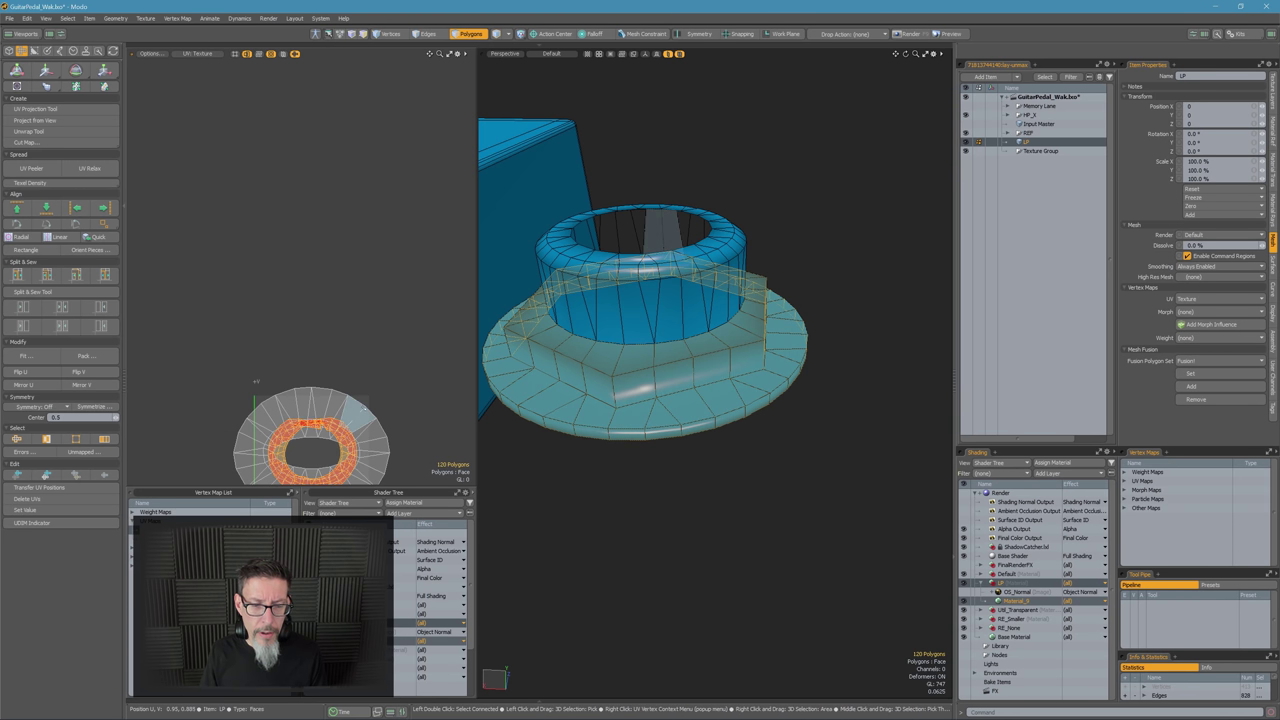
{"action": "key", "text": "shift+r"}
{"action": "key", "text": "space"}
{"action": "key", "text": "shift+r"}
{"action": "key", "text": "space"}
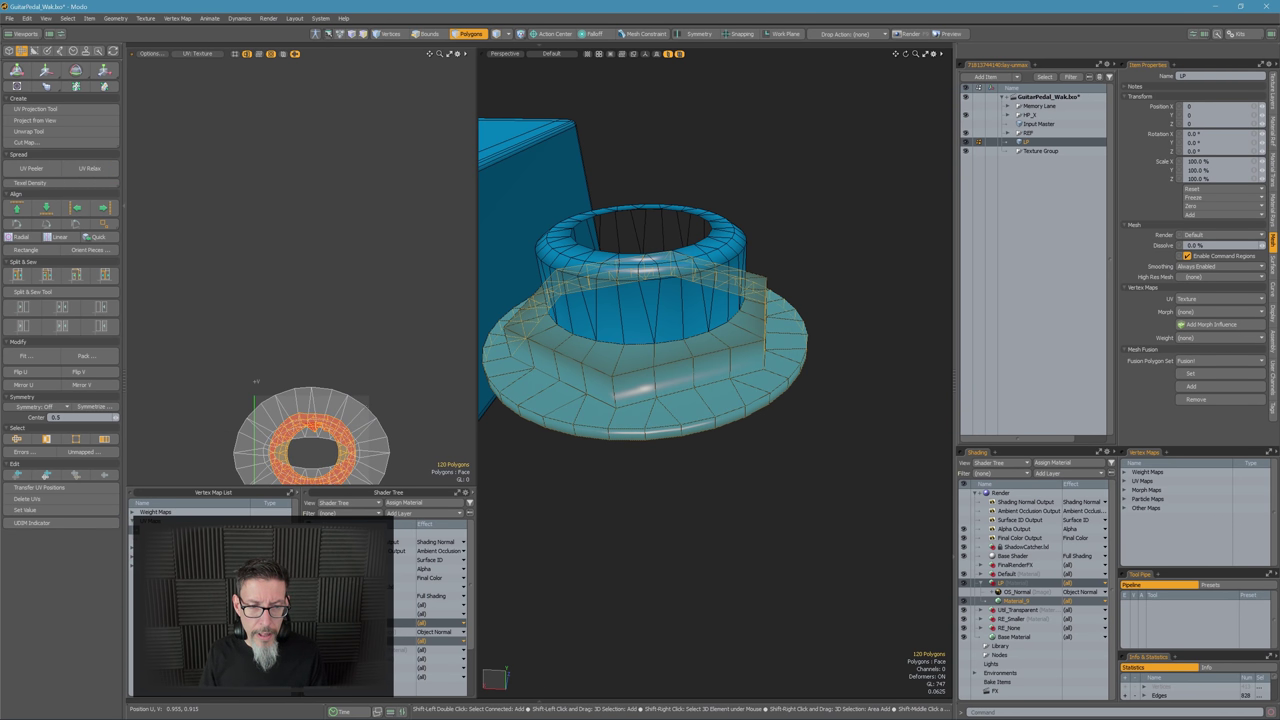
{"action": "key", "text": "shift+r"}
{"action": "key", "text": "ctrl+1"}
{"action": "left_click", "coordinate": [425, 407]}
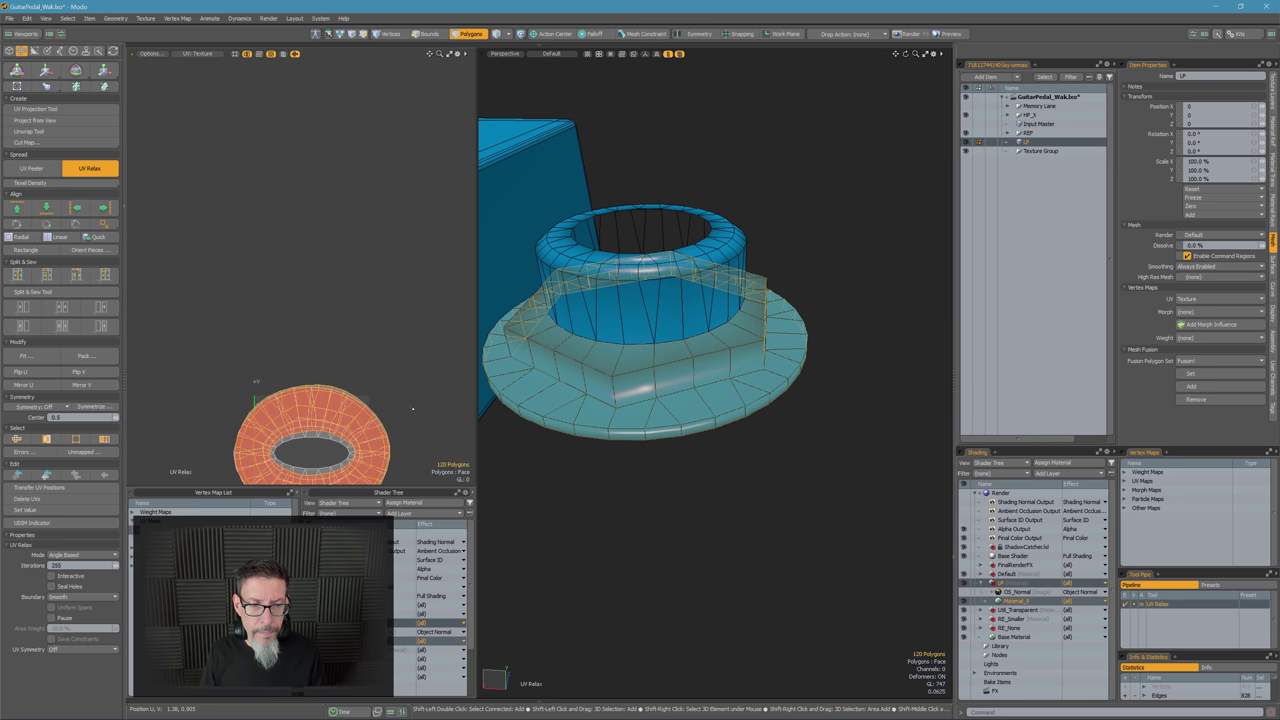
Move the flange and hex nut island about 1.45 up in V, clear of the collar's island, and hide those faces
{"action": "key", "text": "y"}
{"action": "left_click_drag", "start_coordinate": [405, 437], "coordinate": [405, 268]}
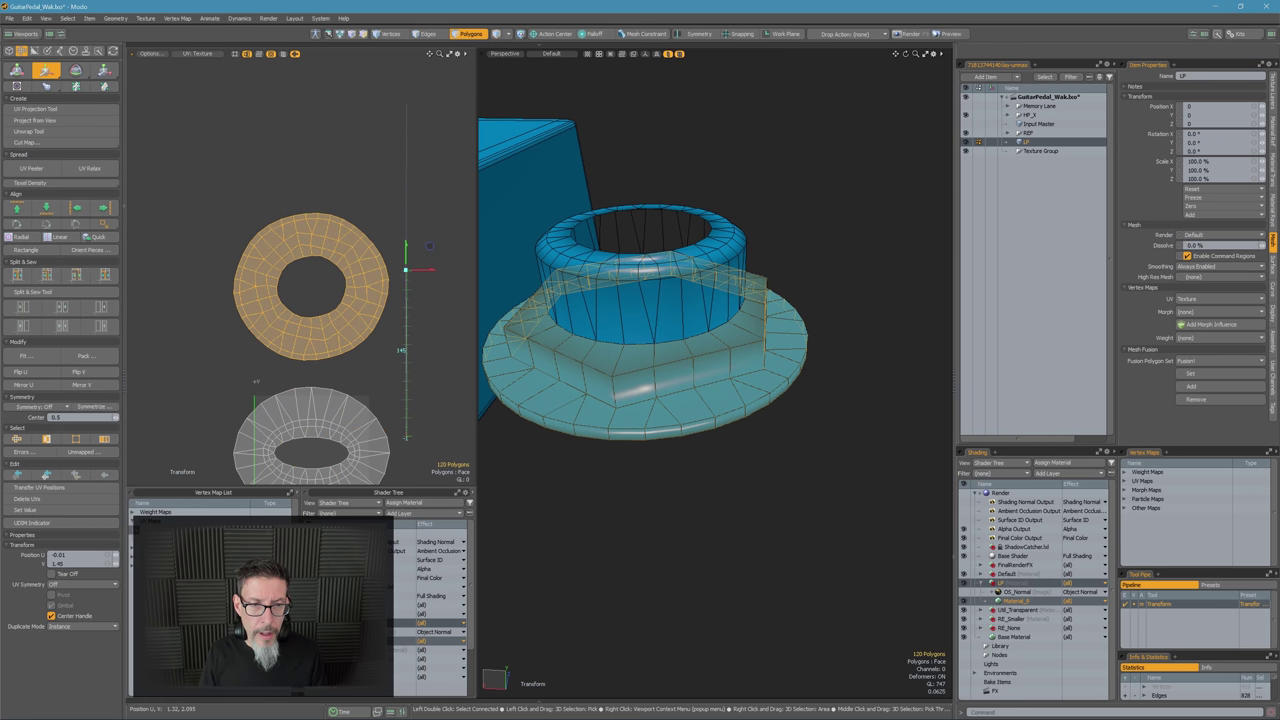
{"action": "left_click_drag", "start_coordinate": [322, 277], "coordinate": [368, 278], "text": "ctrl+alt"}
{"action": "left_click_drag", "start_coordinate": [640, 430], "coordinate": [698, 380], "text": "alt"}
{"action": "key", "text": "h"}
{"action": "key", "text": "q"}
Select a three-edge seam running across the collar from its outer wall to its inner rim
{"action": "double_click", "coordinate": [711, 327]}
{"action": "left_click_drag", "start_coordinate": [711, 327], "coordinate": [720, 377], "text": "alt"}
{"action": "key", "text": "2"}
{"action": "left_click", "coordinate": [741, 376]}
{"action": "left_click_drag", "start_coordinate": [560, 362], "coordinate": [631, 351], "text": "alt"}
{"action": "scroll", "coordinate": [631, 351], "scroll_direction": "down", "scroll_amount": 3}
{"action": "left_click_drag", "start_coordinate": [346, 472], "coordinate": [355, 295], "text": "alt"}
{"action": "scroll", "coordinate": [355, 295], "scroll_direction": "down", "scroll_amount": 3}
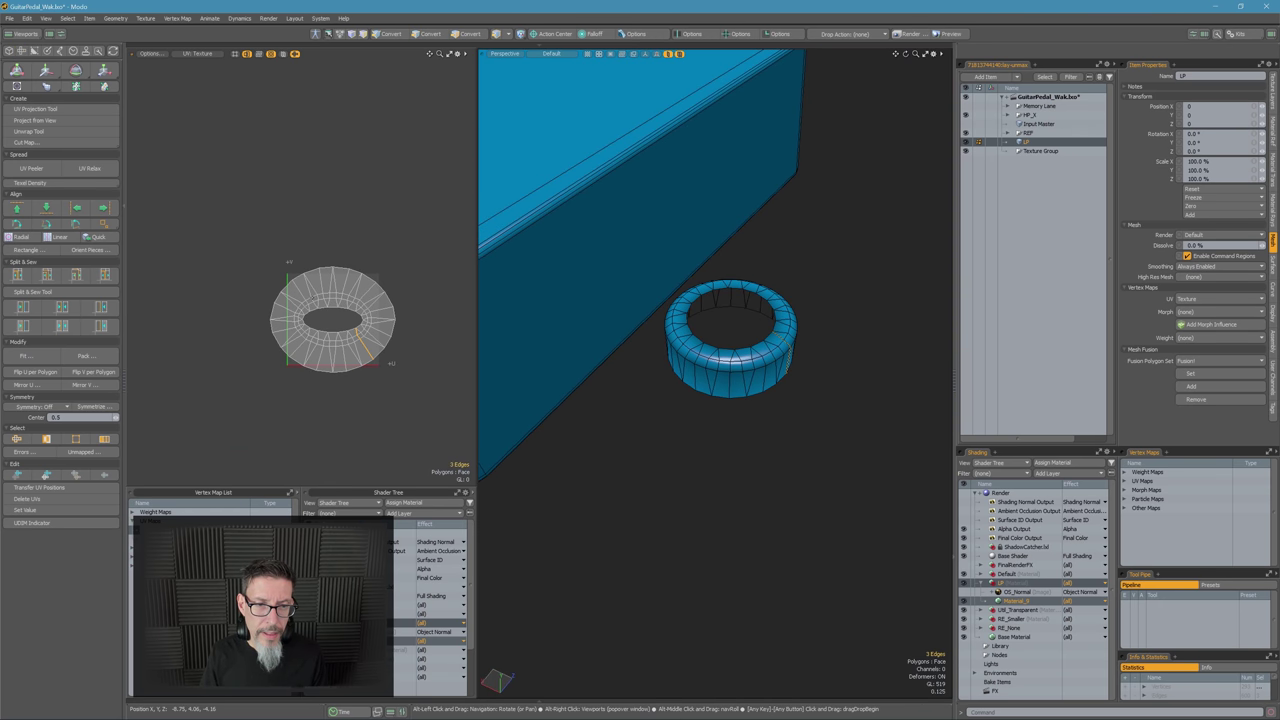
Split the collar's UV island along the selected seam and relax it in Conformal mode into an open curved strip
{"action": "key", "text": "ctrl+space"}
{"action": "left_click", "coordinate": [340, 191]}
{"action": "left_click", "coordinate": [369, 180]}
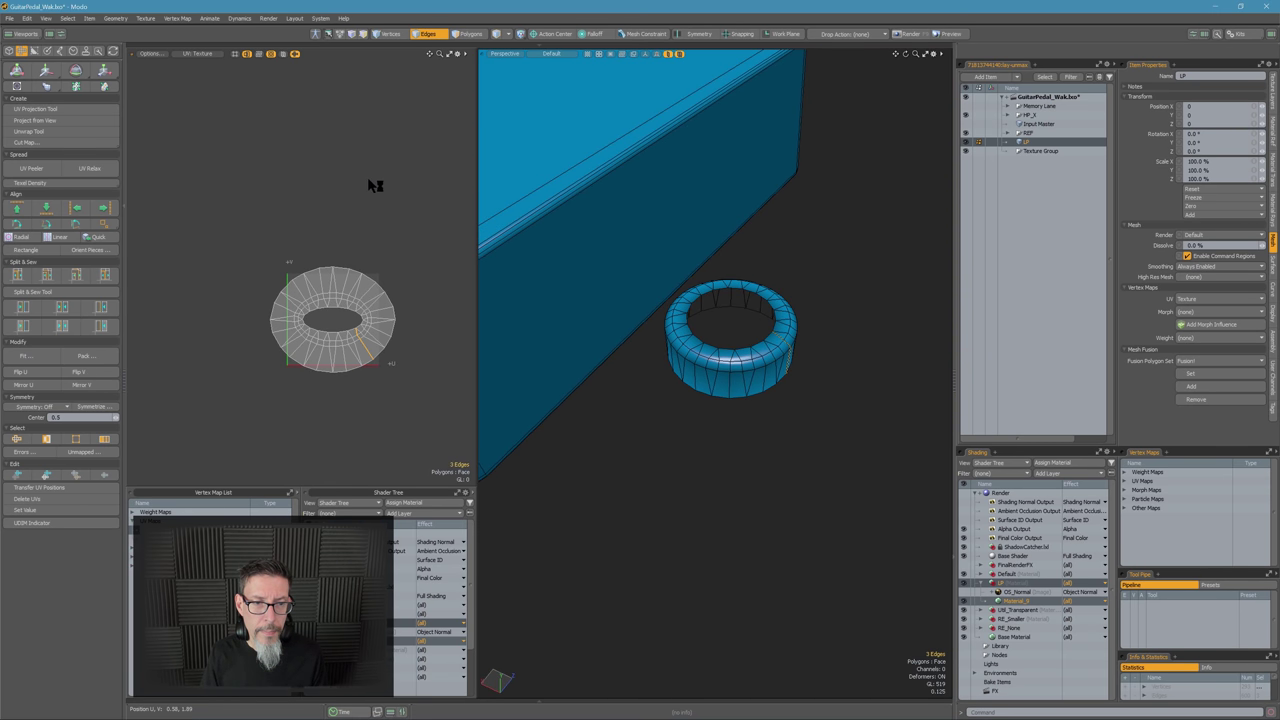
{"action": "key", "text": "3"}
{"action": "double_click", "coordinate": [355, 345]}
{"action": "key", "text": "shift+r"}
{"action": "key", "text": "ctrl+space"}
{"action": "left_click", "coordinate": [363, 307]}
{"action": "left_click_drag", "start_coordinate": [352, 359], "coordinate": [426, 354], "text": "ctrl+alt"}
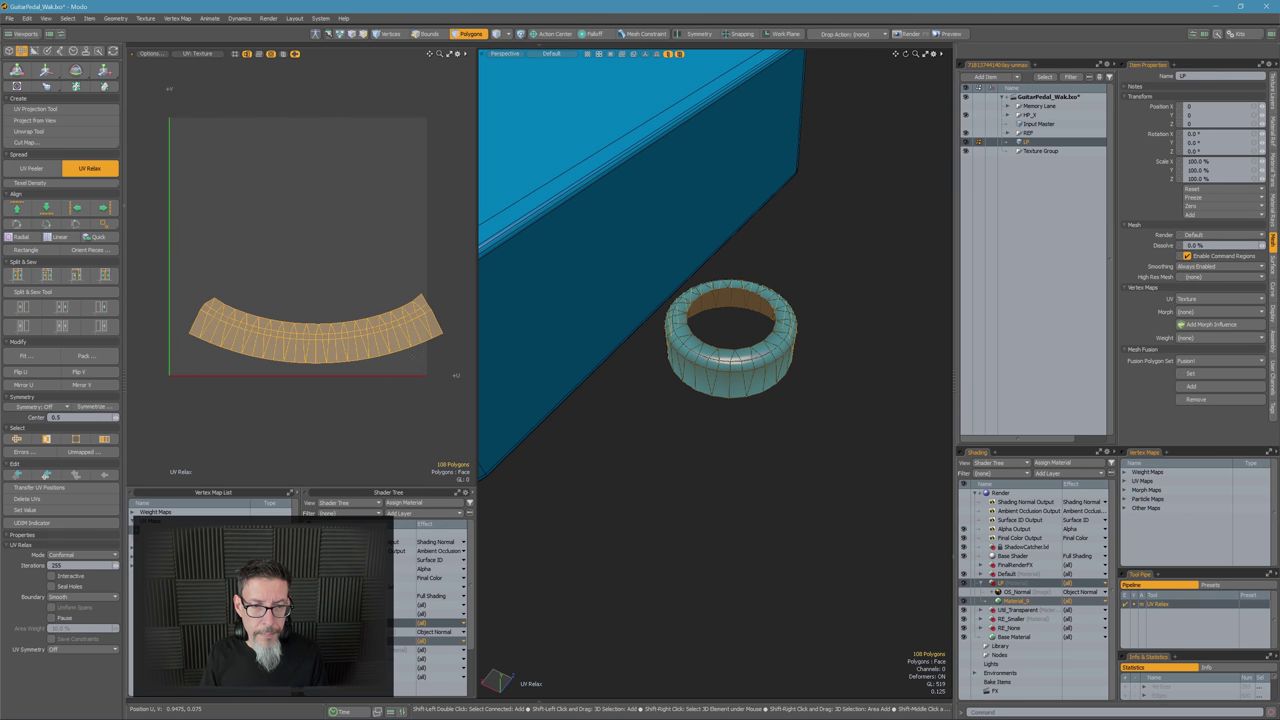
Hide the collar faces and select the enclosure's top and bottom faces together with their bevels
{"action": "key", "text": "h"}
{"action": "left_click_drag", "start_coordinate": [640, 440], "coordinate": [621, 255], "text": "ctrl+alt"}
{"action": "key", "text": "q"}
{"action": "left_click_drag", "start_coordinate": [621, 303], "coordinate": [646, 255], "text": "alt"}
{"action": "double_click", "coordinate": [669, 220]}
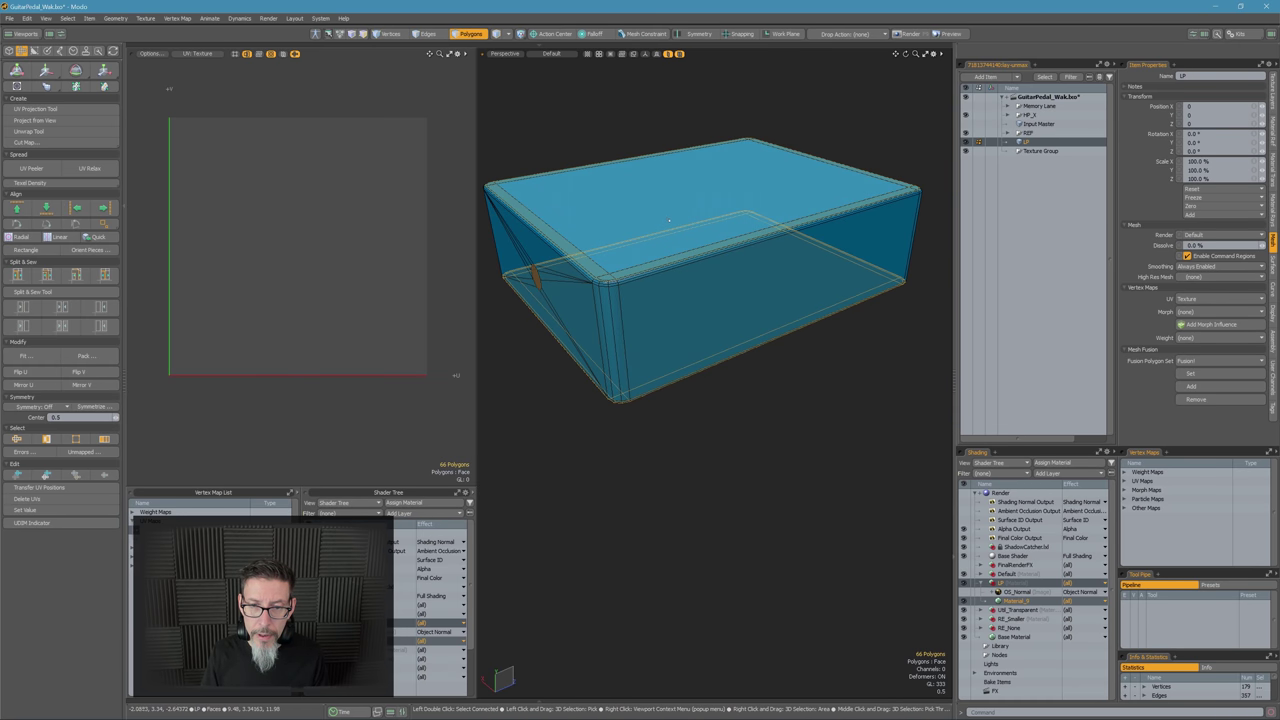
{"action": "left_click_drag", "start_coordinate": [686, 216], "coordinate": [590, 315], "text": "alt"}
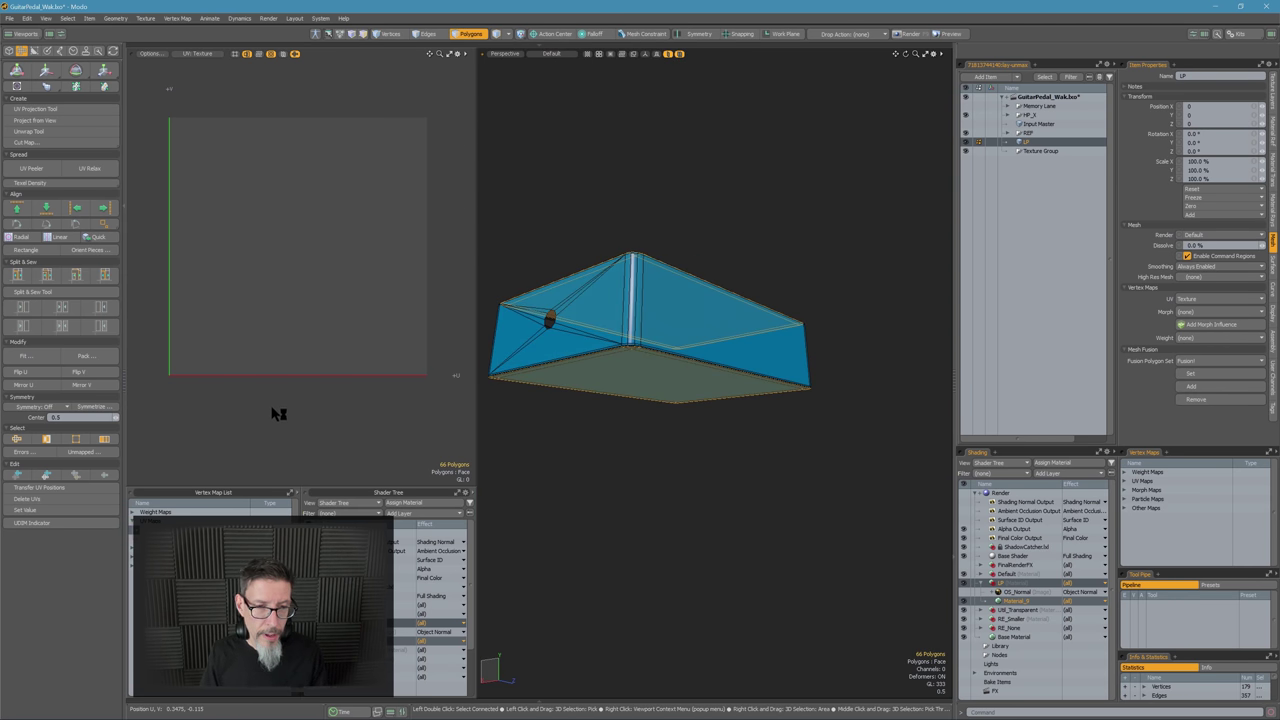
Unwrap the enclosure's top and bottom as squarely oriented islands and hide those faces
{"action": "left_click_drag", "start_coordinate": [398, 238], "coordinate": [369, 345], "text": "alt+shift"}
{"action": "key", "text": "2"}
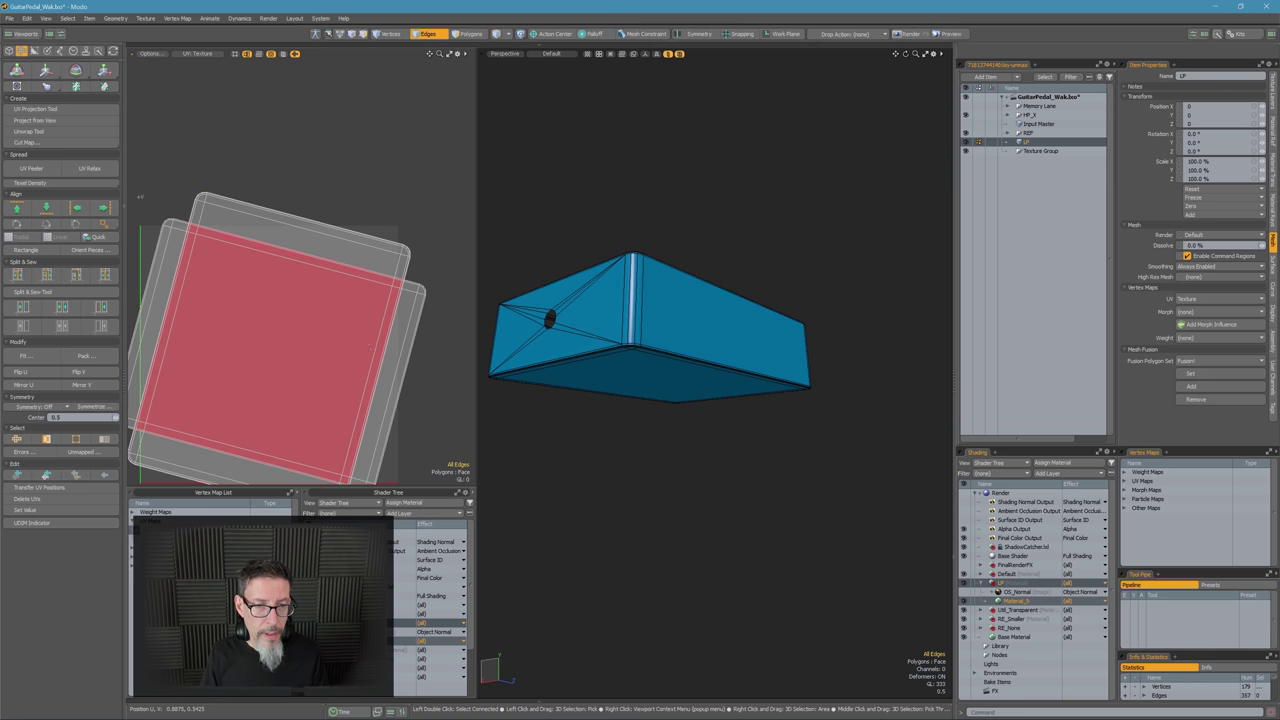
{"action": "key", "text": "shift+r"}
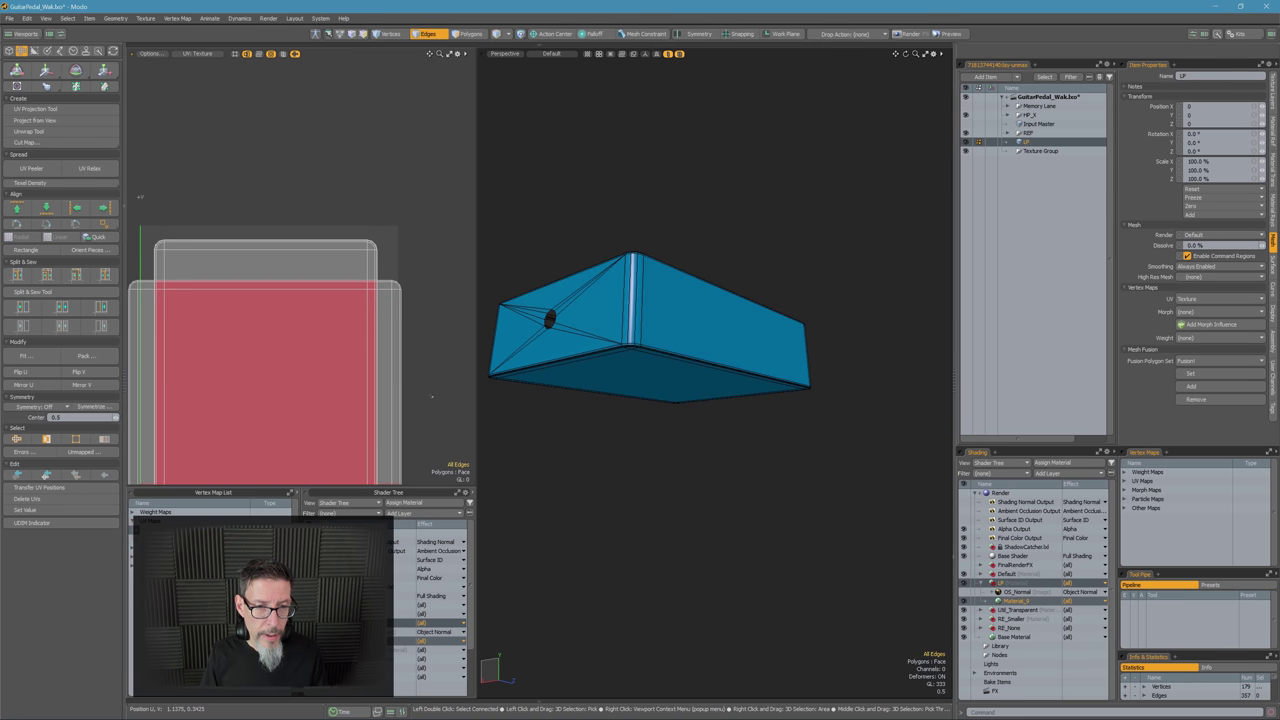
{"action": "key", "text": "3"}
{"action": "key", "text": "Delete"}
Select all faces of one enclosure wall with a round hole, including the adjoining corner strips
{"action": "left_click_drag", "start_coordinate": [600, 290], "coordinate": [666, 370], "text": "alt"}
{"action": "mouse_move", "coordinate": [650, 337]}
{"action": "left_mouse_down", "text": "shift"}
{"action": "mouse_move", "coordinate": [658, 433]}
{"action": "mouse_move", "coordinate": [700, 402]}
{"action": "mouse_move", "coordinate": [728, 444]}
{"action": "left_mouse_up", "text": "shift"}
{"action": "left_click_drag", "start_coordinate": [728, 490], "coordinate": [711, 455], "text": "alt"}
{"action": "left_click", "coordinate": [732, 398], "text": "shift"}
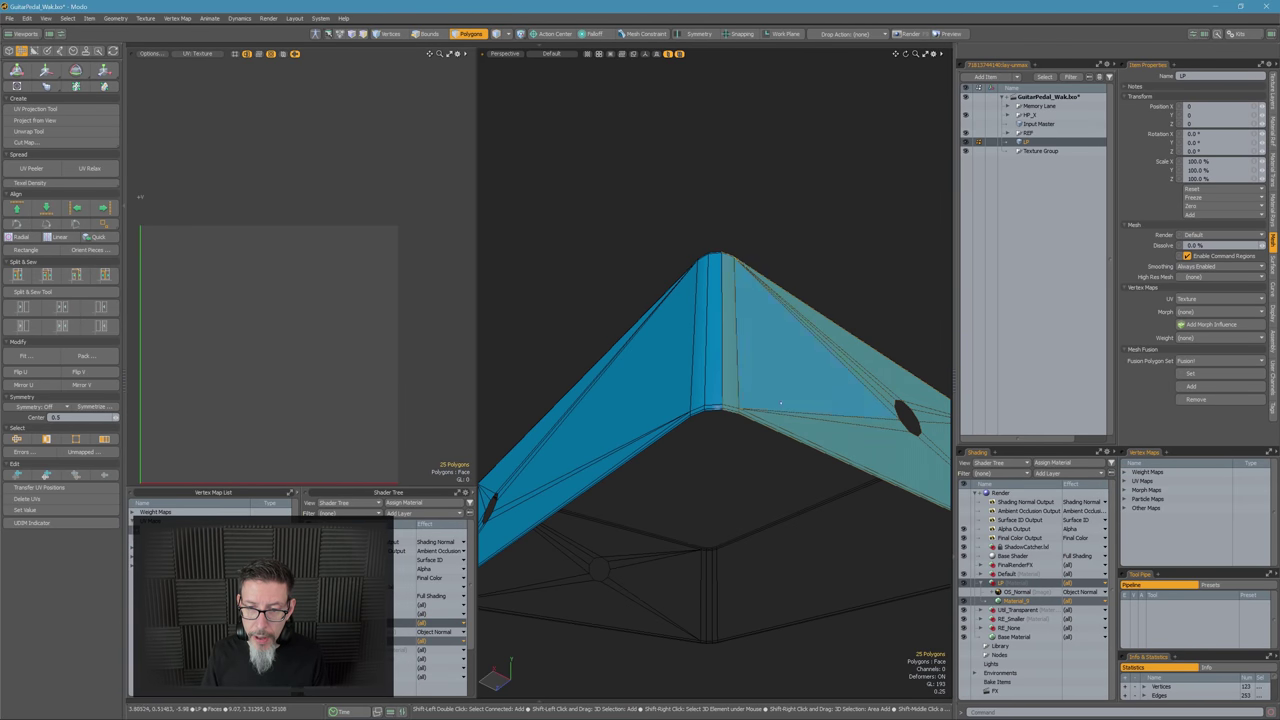
{"action": "left_click_drag", "start_coordinate": [734, 399], "coordinate": [703, 484], "text": "alt"}
{"action": "scroll", "coordinate": [703, 484], "scroll_direction": "down", "scroll_amount": 4}
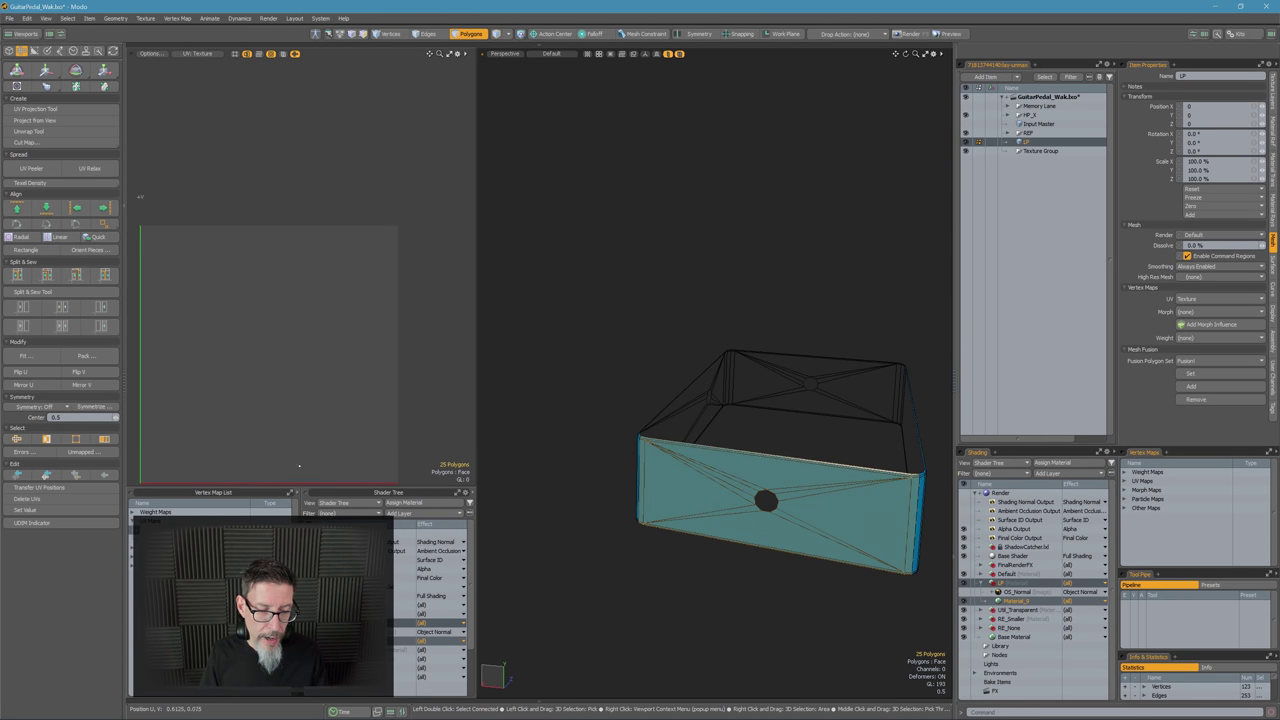
Unwrap the selected wall with the round hole as a flat rectangular island and hide its faces
{"action": "left_click_drag", "start_coordinate": [318, 443], "coordinate": [323, 300], "text": "alt+shift"}
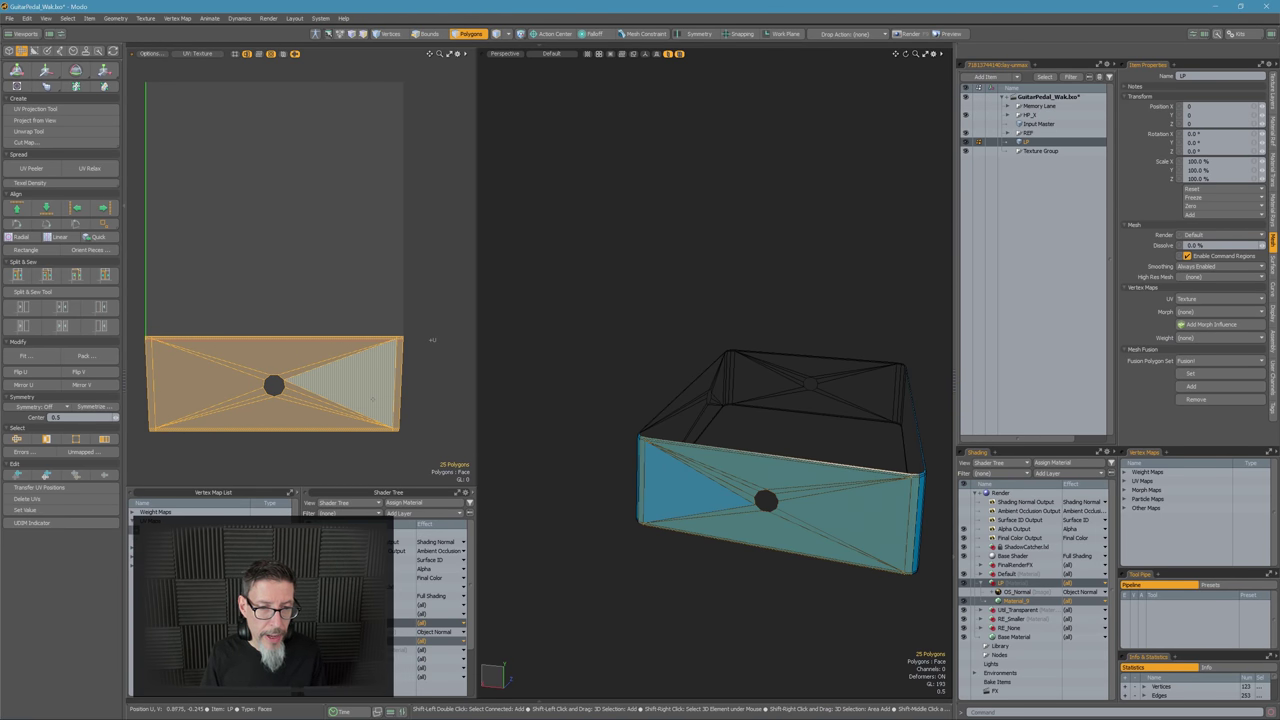
{"action": "left_click_drag", "start_coordinate": [797, 501], "coordinate": [732, 535], "text": "alt"}
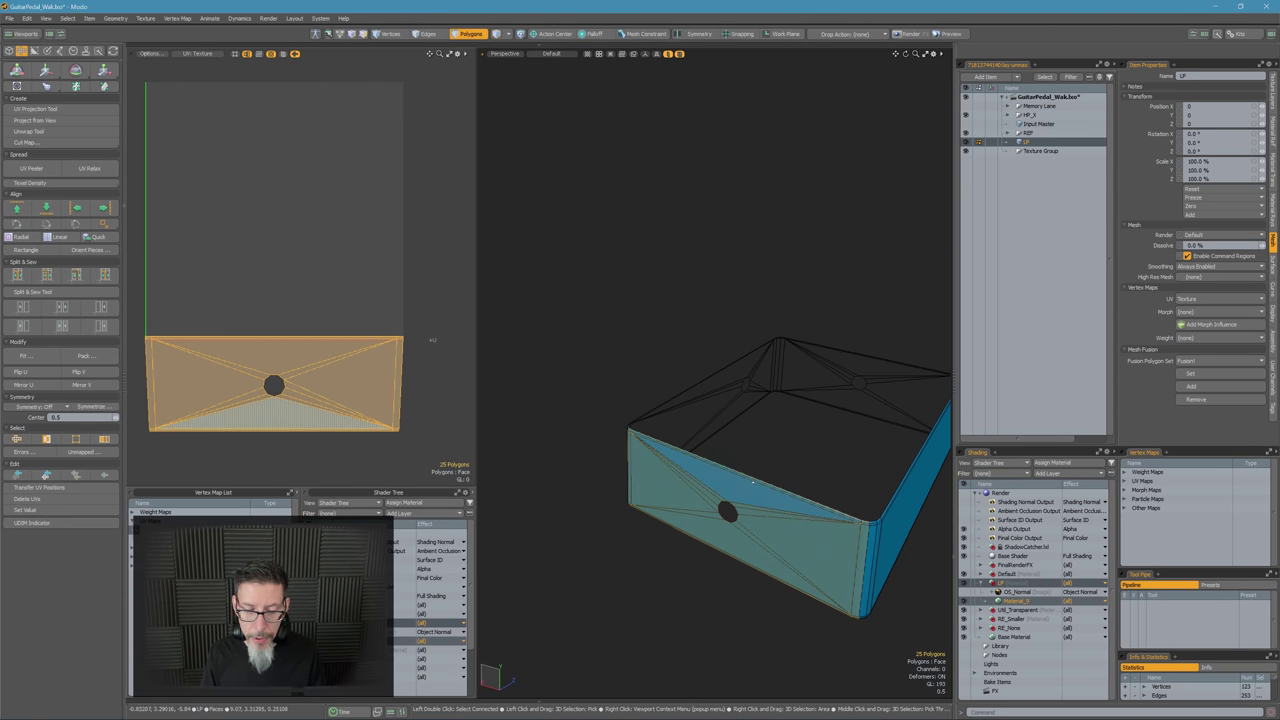
{"action": "key", "text": "h"}
Try to select the neighbouring enclosure side wall together with its corner strips
{"action": "left_click_drag", "start_coordinate": [806, 489], "coordinate": [641, 434], "text": "alt"}
{"action": "left_click", "coordinate": [645, 524]}
{"action": "right_click_drag", "start_coordinate": [645, 524], "coordinate": [572, 384]}
{"action": "left_click_drag", "start_coordinate": [717, 520], "coordinate": [640, 512], "text": "alt"}
{"action": "left_click_drag", "start_coordinate": [720, 545], "coordinate": [688, 442], "text": "alt+shift"}
{"action": "scroll", "coordinate": [605, 468], "scroll_direction": "up", "scroll_amount": 5}
{"action": "key", "text": "3"}
{"action": "mouse_move", "coordinate": [728, 340]}
{"action": "right_mouse_down"}
{"action": "mouse_move", "coordinate": [590, 290]}
{"action": "mouse_move", "coordinate": [700, 625]}
{"action": "mouse_move", "coordinate": [722, 597]}
{"action": "right_mouse_up"}
{"action": "key", "text": "a"}
{"action": "mouse_move", "coordinate": [746, 463]}
{"action": "right_mouse_down", "text": "shift"}
{"action": "mouse_move", "coordinate": [508, 229]}
{"action": "mouse_move", "coordinate": [718, 604]}
{"action": "mouse_move", "coordinate": [742, 518]}
{"action": "right_mouse_up", "text": "shift"}
{"action": "left_click_drag", "start_coordinate": [838, 490], "coordinate": [708, 435], "text": "alt"}
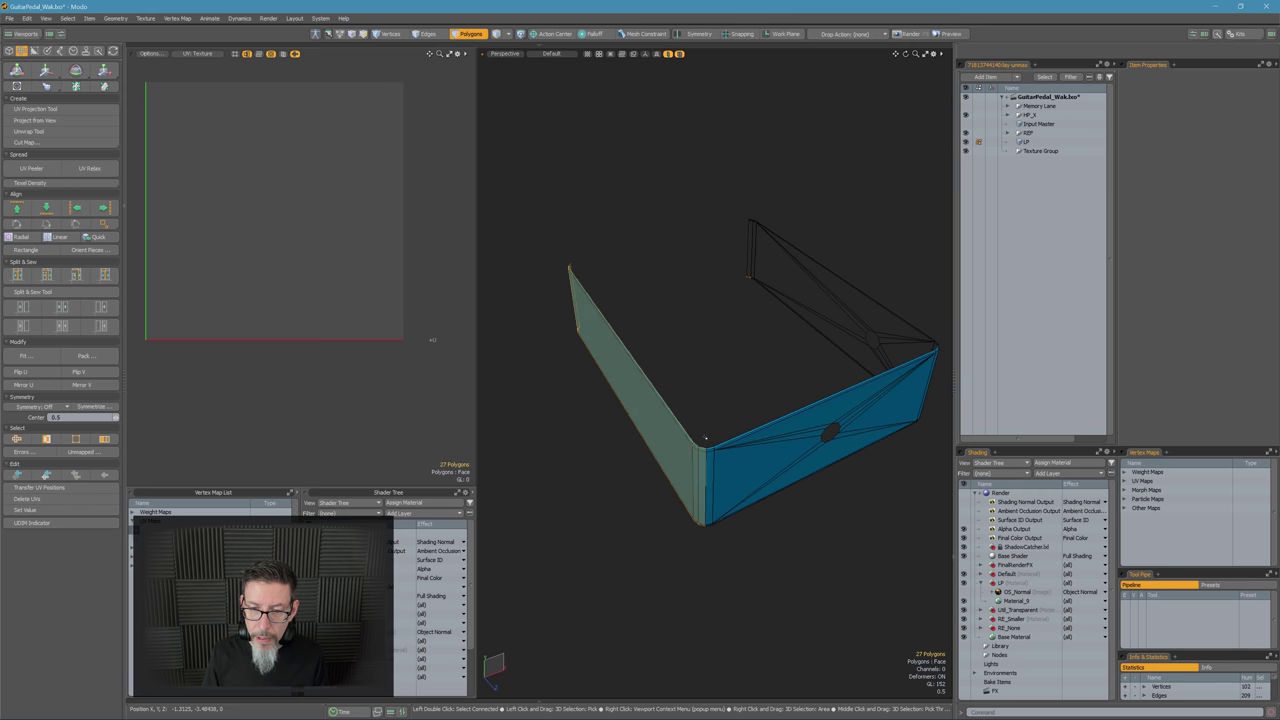
Select all faces of the neighbouring enclosure side wall with a round hole, including its adjoining corner strips
{"action": "mouse_move", "coordinate": [700, 507]}
{"action": "right_mouse_down"}
{"action": "mouse_move", "coordinate": [808, 555]}
{"action": "mouse_move", "coordinate": [787, 384]}
{"action": "mouse_move", "coordinate": [765, 386]}
{"action": "right_mouse_up"}
{"action": "mouse_move", "coordinate": [815, 412]}
{"action": "left_mouse_down", "text": "alt"}
{"action": "mouse_move", "coordinate": [593, 380]}
{"action": "mouse_move", "coordinate": [748, 315]}
{"action": "left_mouse_up", "text": "alt"}
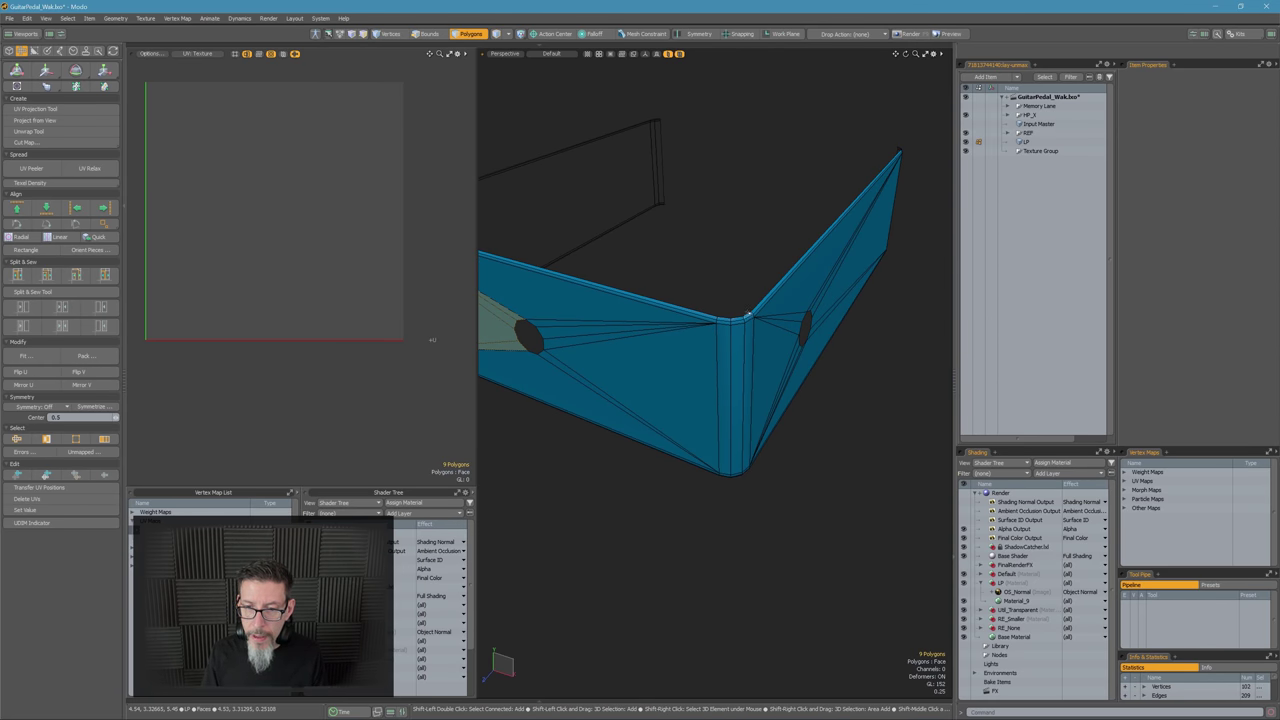
{"action": "mouse_move", "coordinate": [738, 308]}
{"action": "right_mouse_down", "text": "shift"}
{"action": "mouse_move", "coordinate": [700, 557]}
{"action": "mouse_move", "coordinate": [746, 404]}
{"action": "mouse_move", "coordinate": [735, 318]}
{"action": "right_mouse_up", "text": "shift"}
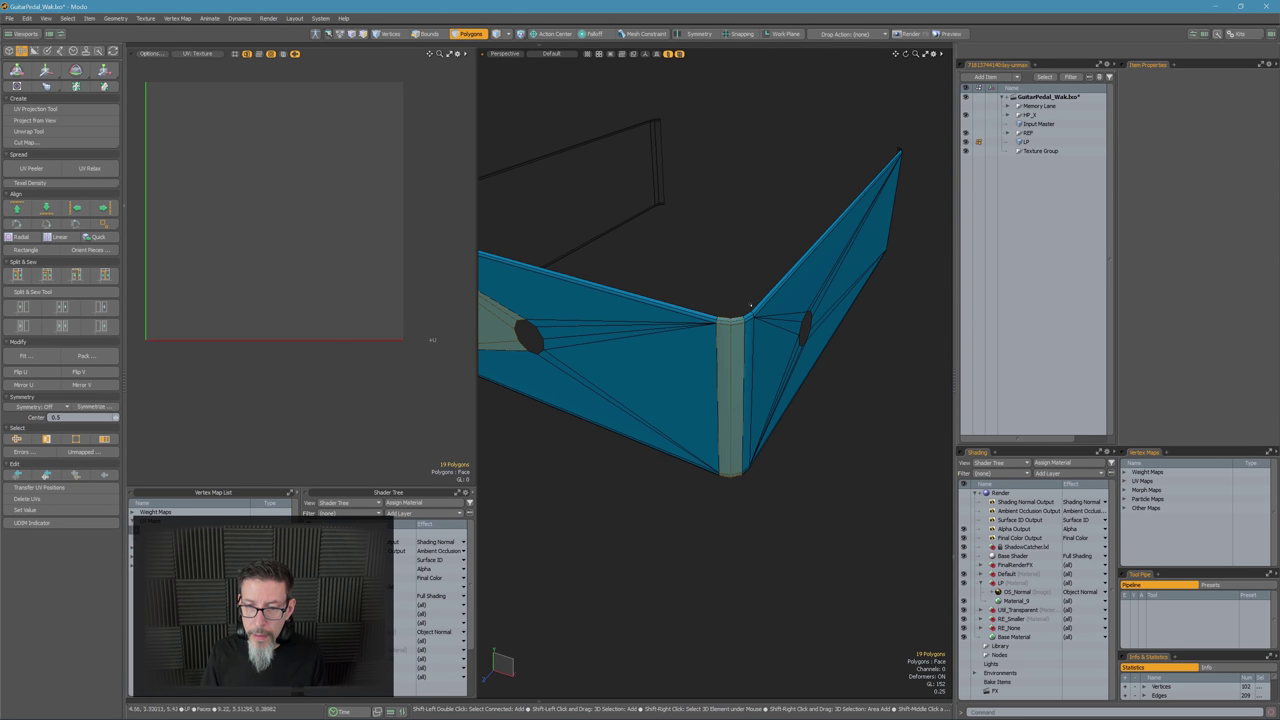
{"action": "mouse_move", "coordinate": [703, 311]}
{"action": "left_mouse_down", "text": "shift"}
{"action": "mouse_move", "coordinate": [592, 418]}
{"action": "mouse_move", "coordinate": [600, 430]}
{"action": "mouse_move", "coordinate": [735, 436]}
{"action": "mouse_move", "coordinate": [872, 420]}
{"action": "mouse_move", "coordinate": [840, 345]}
{"action": "mouse_move", "coordinate": [800, 328]}
{"action": "mouse_move", "coordinate": [740, 385]}
{"action": "left_mouse_up", "text": "shift"}
{"action": "left_click", "coordinate": [775, 325], "text": "shift"}
{"action": "scroll", "coordinate": [740, 385], "scroll_direction": "down", "scroll_amount": 3}
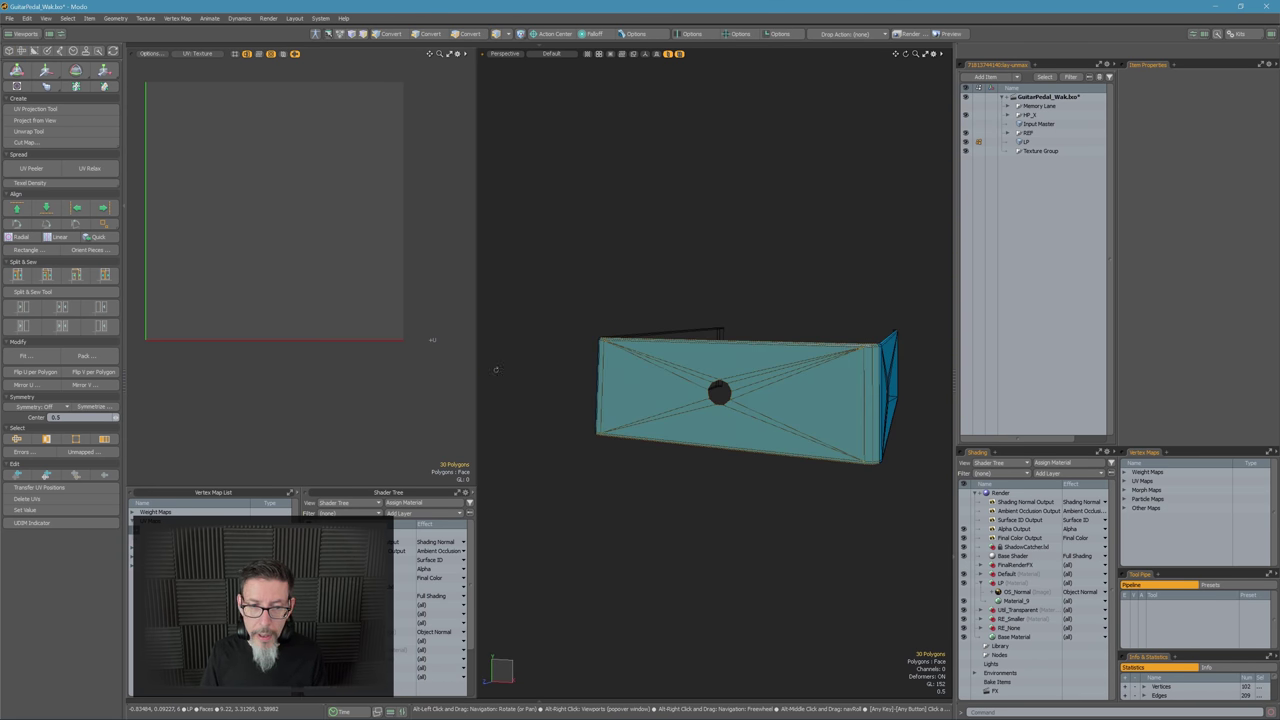
Unwrap and relax the selected side wall as a rectangular UV island and hide its faces
{"action": "left_click", "coordinate": [345, 318]}
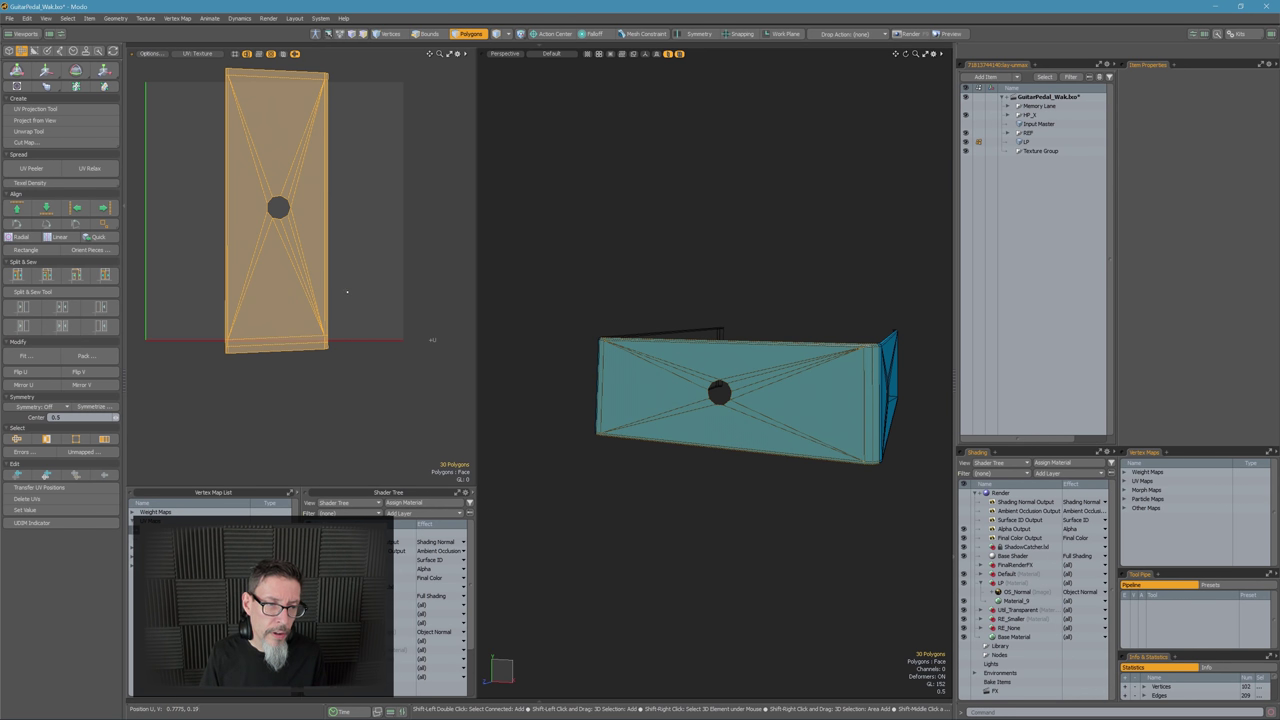
{"action": "key", "text": "ctrl+shift+r"}
{"action": "key", "text": "ctrl+shift+space"}
{"action": "left_click", "coordinate": [348, 259]}
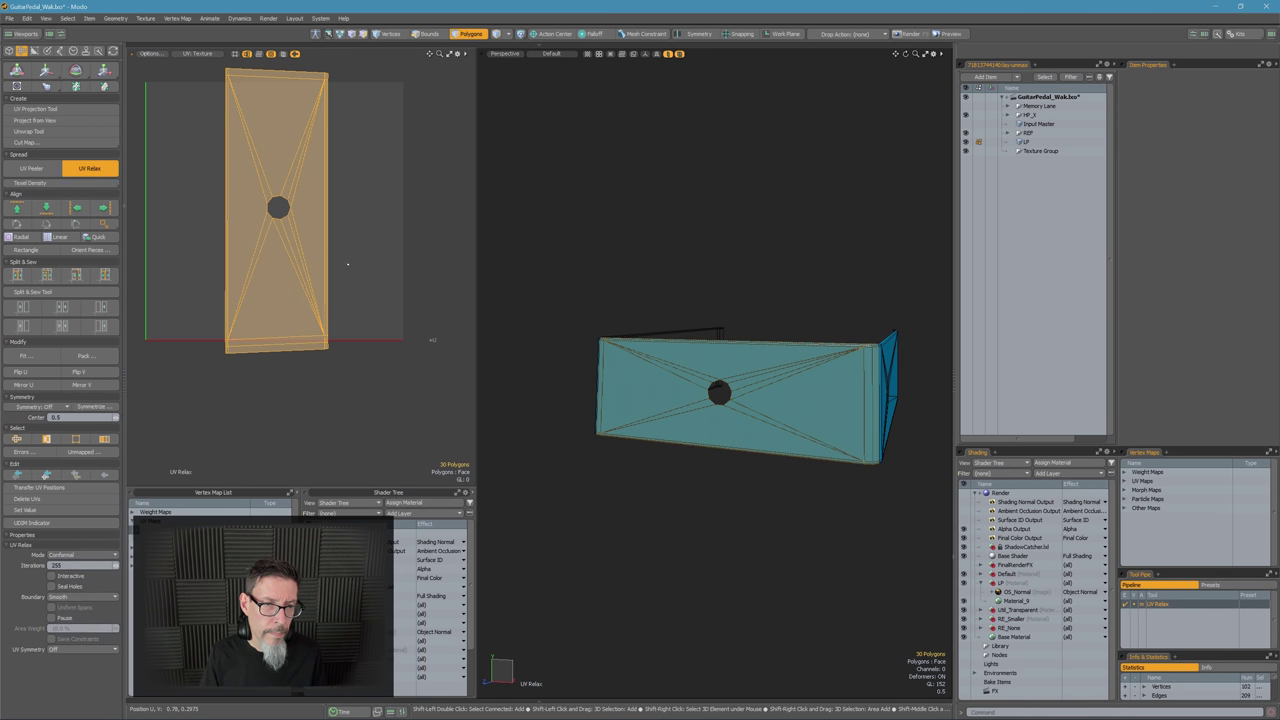
{"action": "right_click", "coordinate": [348, 264]}
{"action": "left_click", "coordinate": [386, 247]}
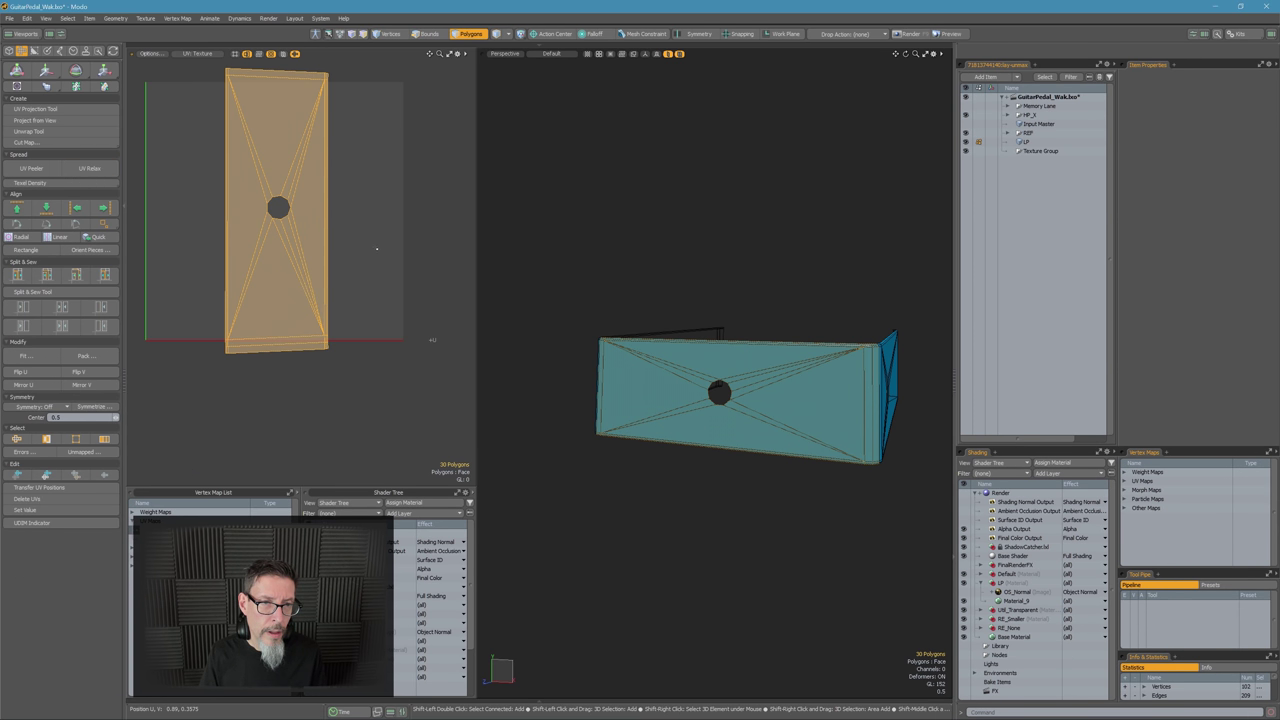
{"action": "key", "text": "h"}
Unwrap the two remaining opposite enclosure walls as separate flat islands and clear the selection
{"action": "left_click_drag", "start_coordinate": [746, 386], "coordinate": [706, 392], "text": "alt"}
{"action": "scroll", "coordinate": [706, 392], "scroll_direction": "down", "scroll_amount": 3}
{"action": "key", "text": "q"}
{"action": "mouse_move", "coordinate": [799, 532]}
{"action": "right_mouse_down"}
{"action": "mouse_move", "coordinate": [851, 538]}
{"action": "mouse_move", "coordinate": [729, 557]}
{"action": "mouse_move", "coordinate": [780, 545]}
{"action": "right_mouse_up"}
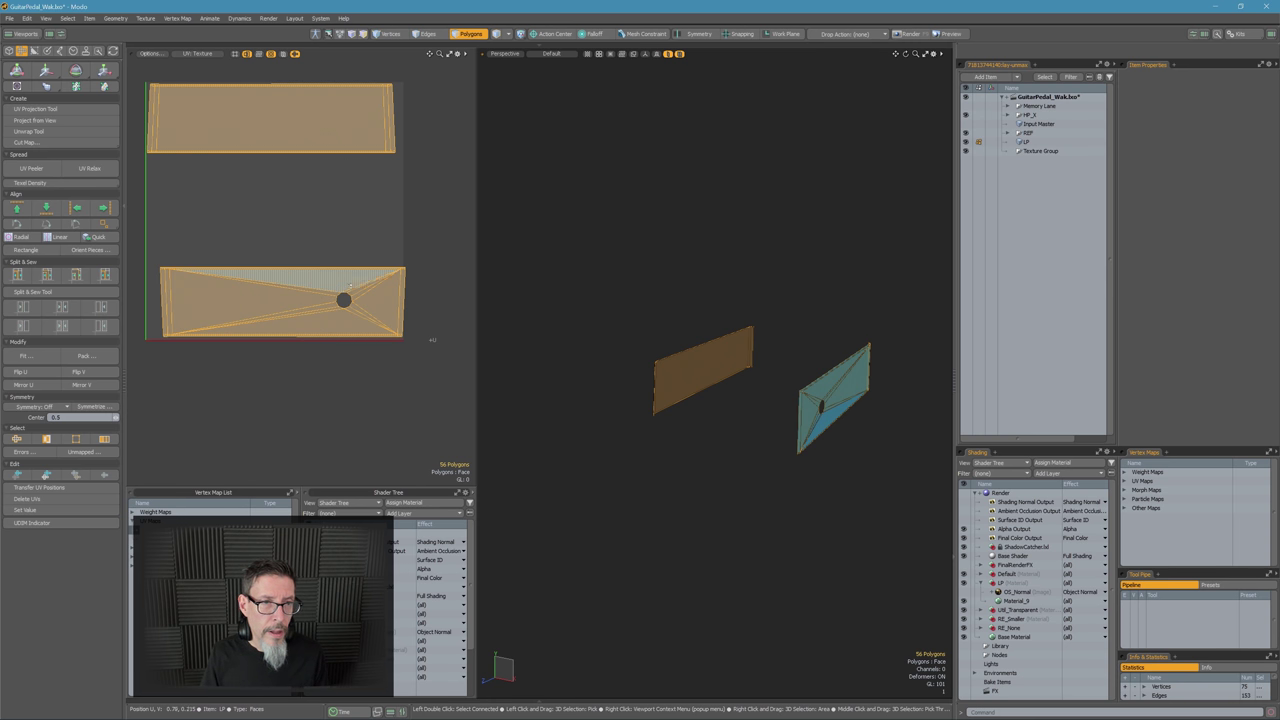
{"action": "key", "text": "Escape"}
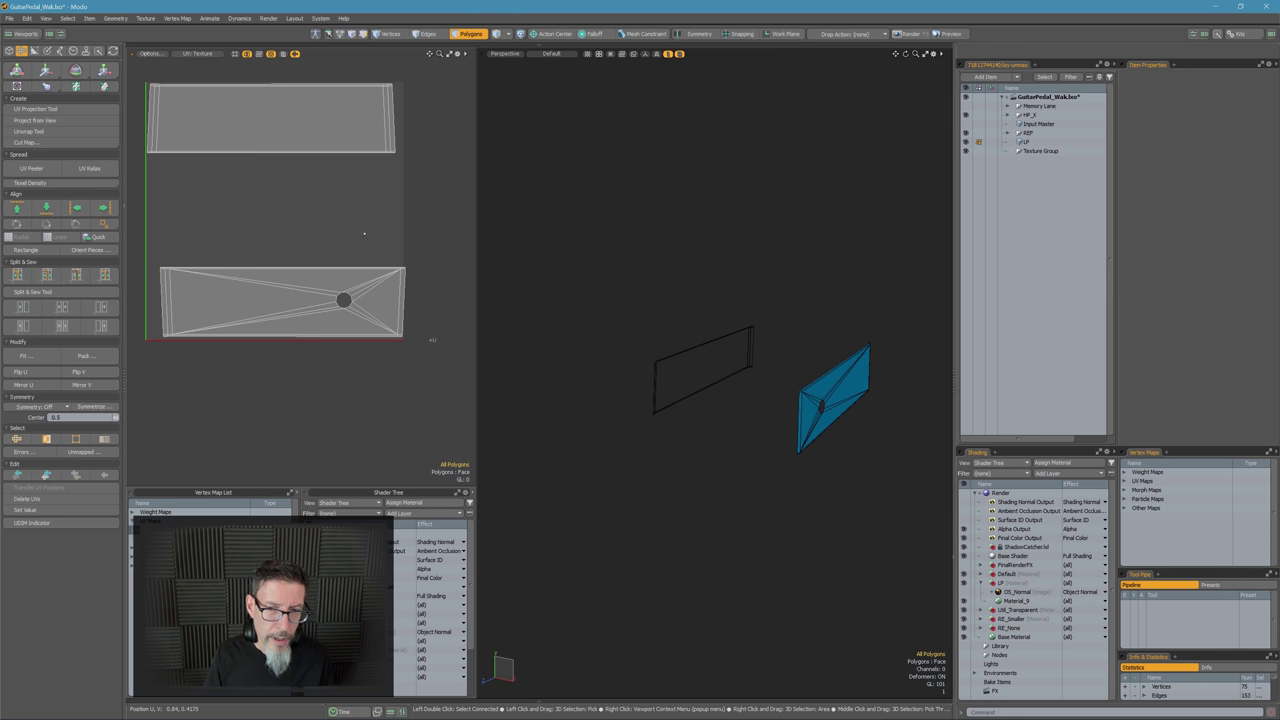
Unhide all parts of the pedal so the complete model and all its UV islands are shown
{"action": "key", "text": "u"}
{"action": "scroll", "coordinate": [406, 352], "scroll_direction": "down", "scroll_amount": 5}
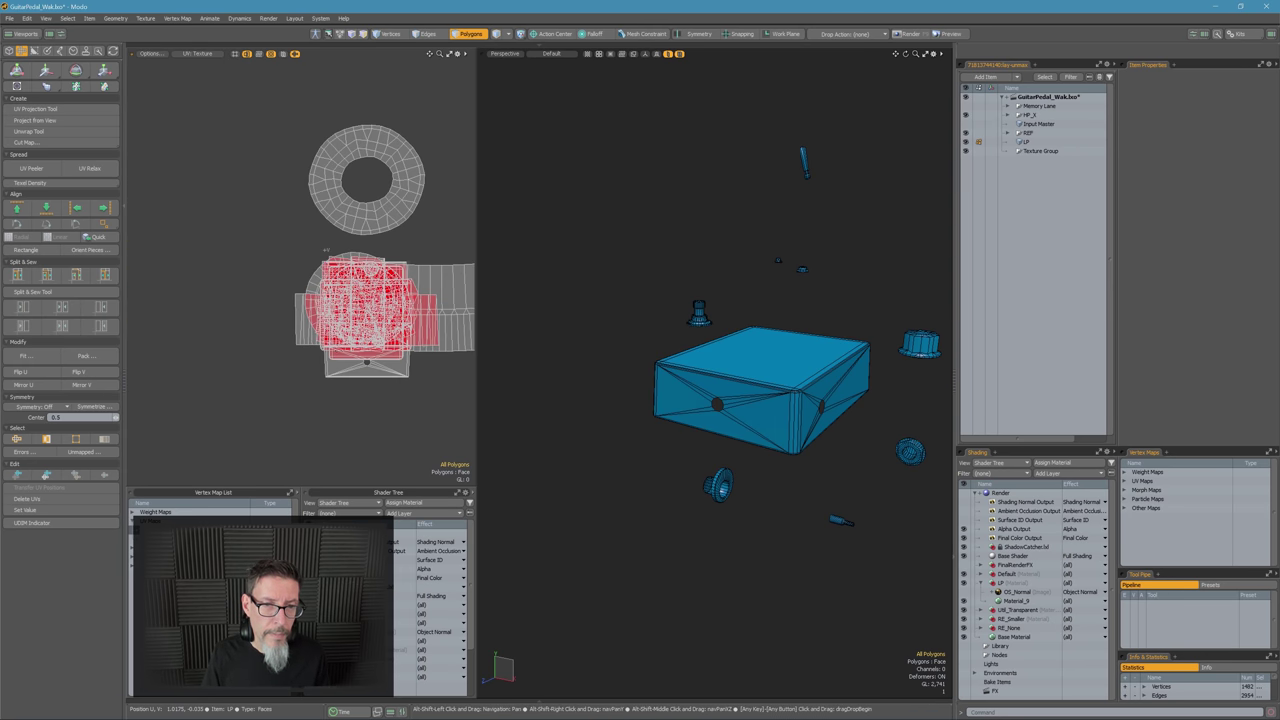
{"action": "left_click_drag", "start_coordinate": [406, 352], "coordinate": [316, 358], "text": "alt"}
{"action": "left_click_drag", "start_coordinate": [732, 356], "coordinate": [762, 358], "text": "alt"}
{"action": "scroll", "coordinate": [762, 380], "scroll_direction": "down", "scroll_amount": 4}
{"action": "scroll", "coordinate": [762, 390], "scroll_direction": "up", "scroll_amount": 5}
{"action": "left_click_drag", "start_coordinate": [765, 470], "coordinate": [663, 476], "text": "alt"}
{"action": "scroll", "coordinate": [663, 476], "scroll_direction": "down", "scroll_amount": 4}
{"action": "left_click_drag", "start_coordinate": [472, 236], "coordinate": [412, 244], "text": "alt"}
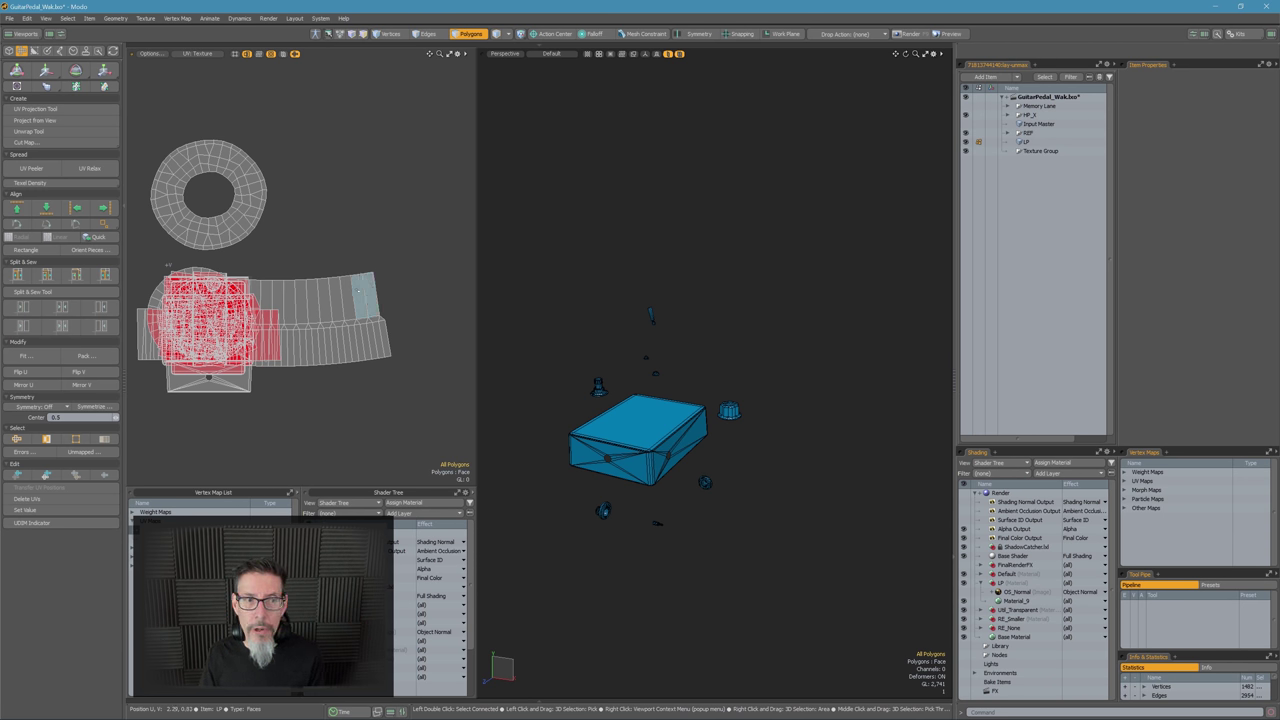
Pack all UV islands into the normalized region with Stretch and Orient enabled and a reduced gap
{"action": "left_click", "coordinate": [86, 355]}
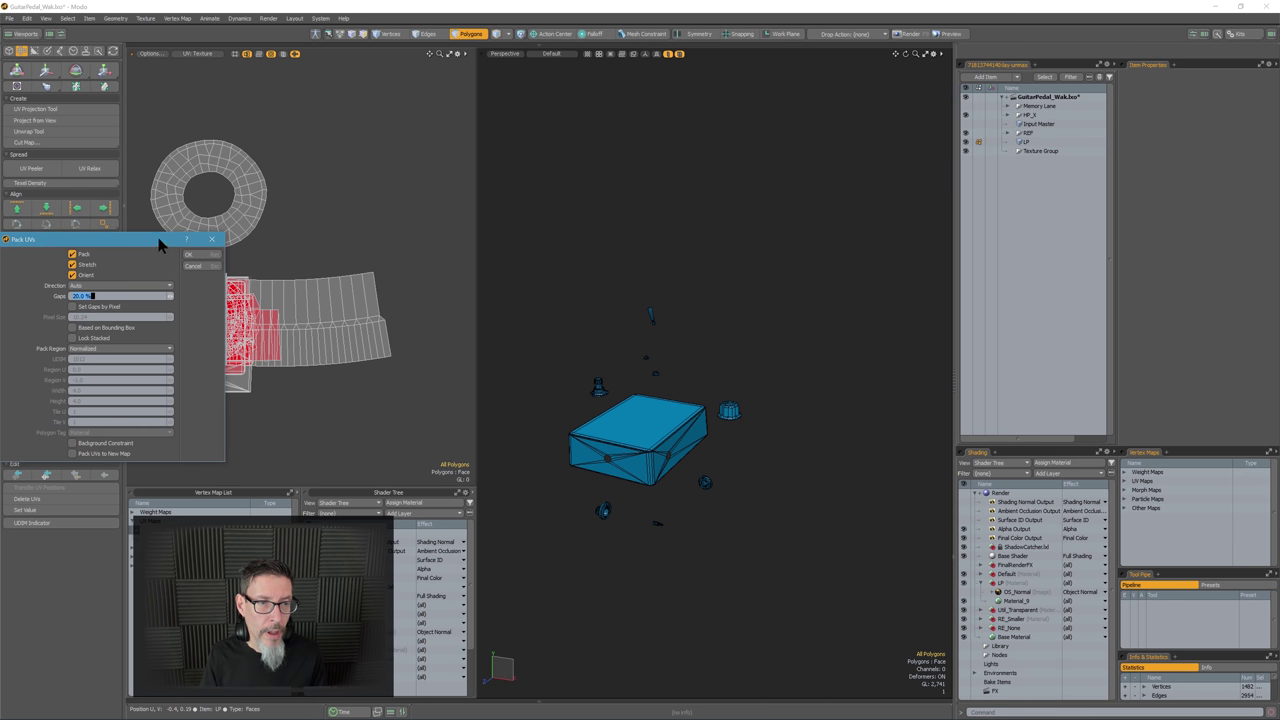
{"action": "left_click_drag", "start_coordinate": [160, 244], "coordinate": [600, 216]}
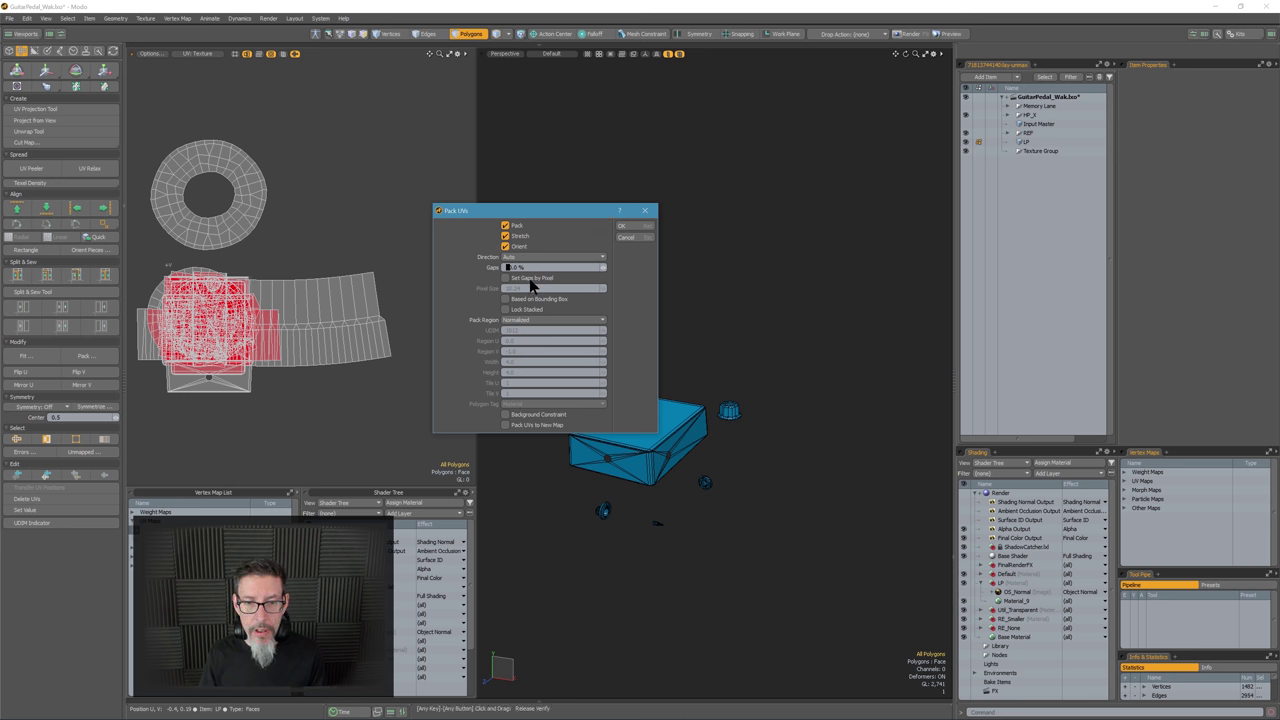
{"action": "left_click", "coordinate": [634, 228]}
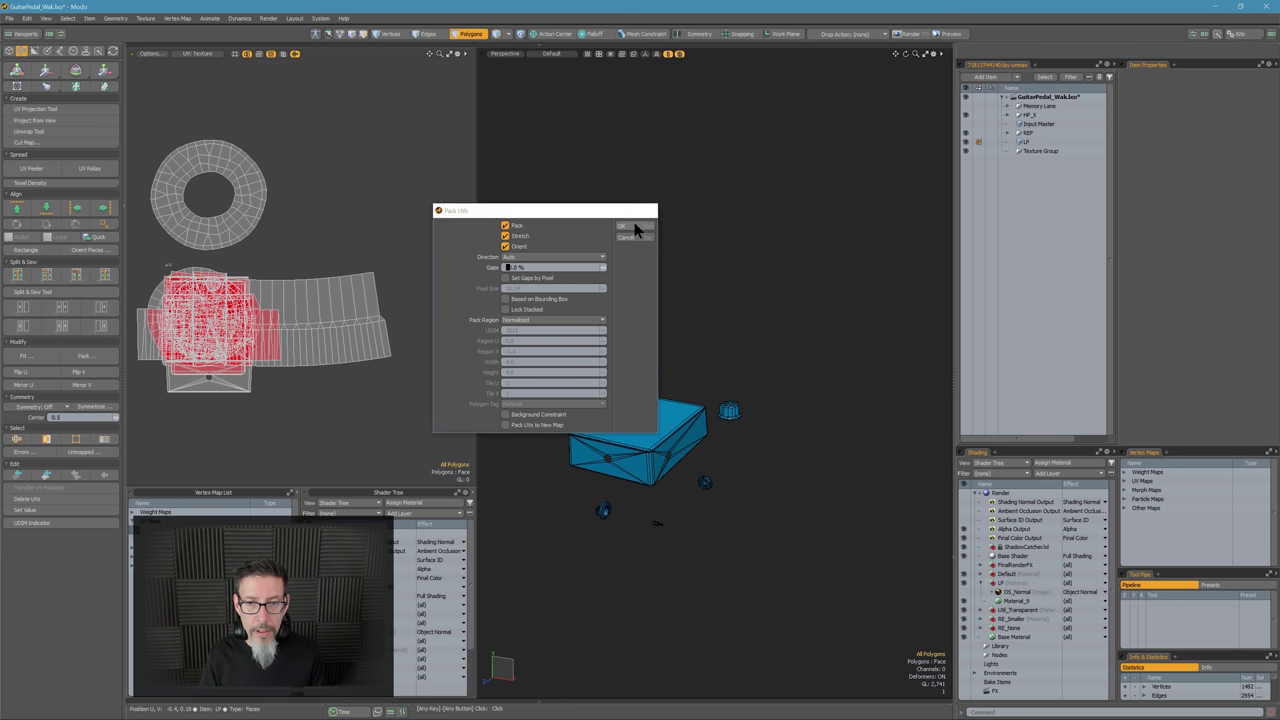
Examine the packed UV layout up close, including the ring-shaped knob island and the spacing between the small parts
{"action": "scroll", "coordinate": [224, 311], "scroll_direction": "up", "scroll_amount": 7}
{"action": "left_click_drag", "start_coordinate": [224, 311], "coordinate": [340, 233], "text": "alt"}
{"action": "scroll", "coordinate": [324, 218], "scroll_direction": "down", "scroll_amount": 3}
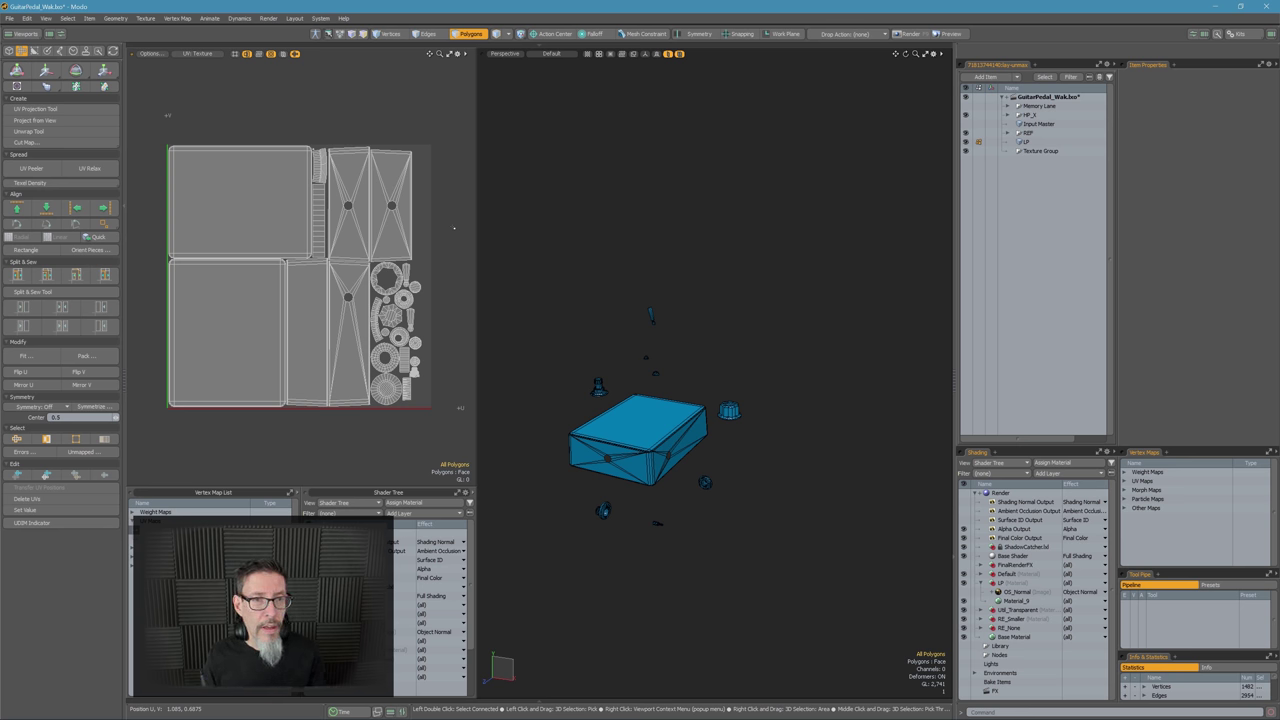
{"action": "left_click_drag", "start_coordinate": [332, 138], "coordinate": [358, 143], "text": "ctrl+alt"}
{"action": "left_click_drag", "start_coordinate": [358, 143], "coordinate": [290, 60], "text": "alt+shift"}
{"action": "left_click_drag", "start_coordinate": [290, 60], "coordinate": [400, 100], "text": "ctrl+alt"}
{"action": "mouse_move", "coordinate": [418, 150]}
{"action": "left_mouse_down"}
{"action": "mouse_move", "coordinate": [342, 176]}
{"action": "mouse_move", "coordinate": [336, 232]}
{"action": "mouse_move", "coordinate": [265, 229]}
{"action": "left_mouse_up"}
{"action": "double_click", "coordinate": [348, 181]}
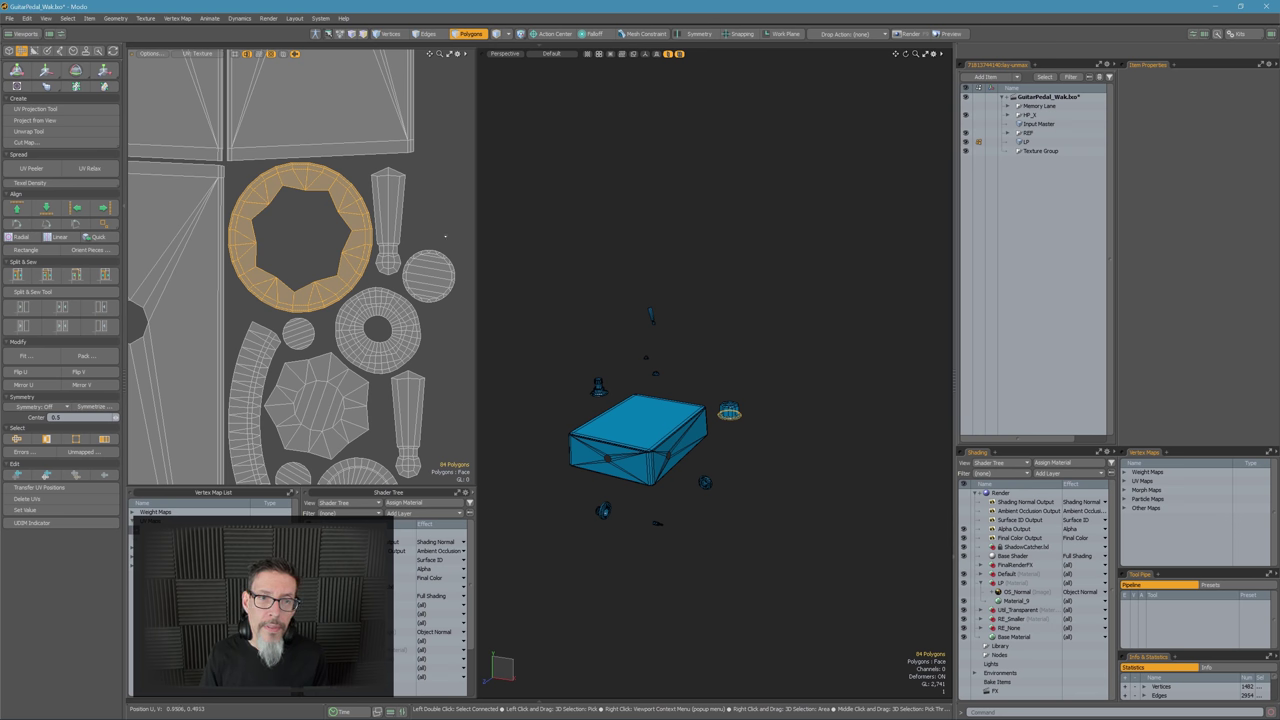
{"action": "left_click", "coordinate": [445, 238]}
{"action": "scroll", "coordinate": [445, 243], "scroll_direction": "down", "scroll_amount": 4}
{"action": "scroll", "coordinate": [440, 256], "scroll_direction": "down", "scroll_amount": 4}
{"action": "mouse_move", "coordinate": [403, 348]}
{"action": "left_mouse_down", "text": "alt+shift"}
{"action": "mouse_move", "coordinate": [383, 332]}
{"action": "mouse_move", "coordinate": [410, 343]}
{"action": "left_mouse_up", "text": "alt+shift"}
{"action": "scroll", "coordinate": [383, 332], "scroll_direction": "down", "scroll_amount": 5}
{"action": "scroll", "coordinate": [383, 332], "scroll_direction": "up", "scroll_amount": 5}
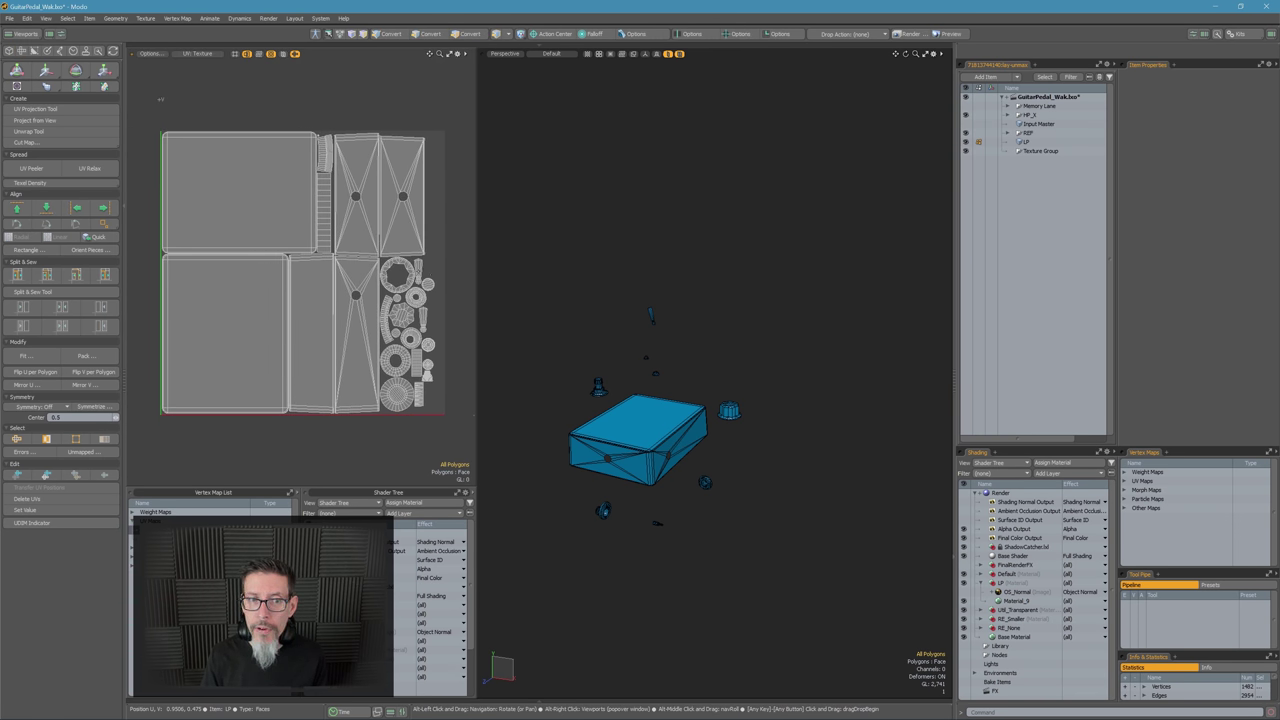
{"action": "scroll", "coordinate": [368, 298], "scroll_direction": "down", "scroll_amount": 3}
{"action": "scroll", "coordinate": [362, 301], "scroll_direction": "up", "scroll_amount": 2}
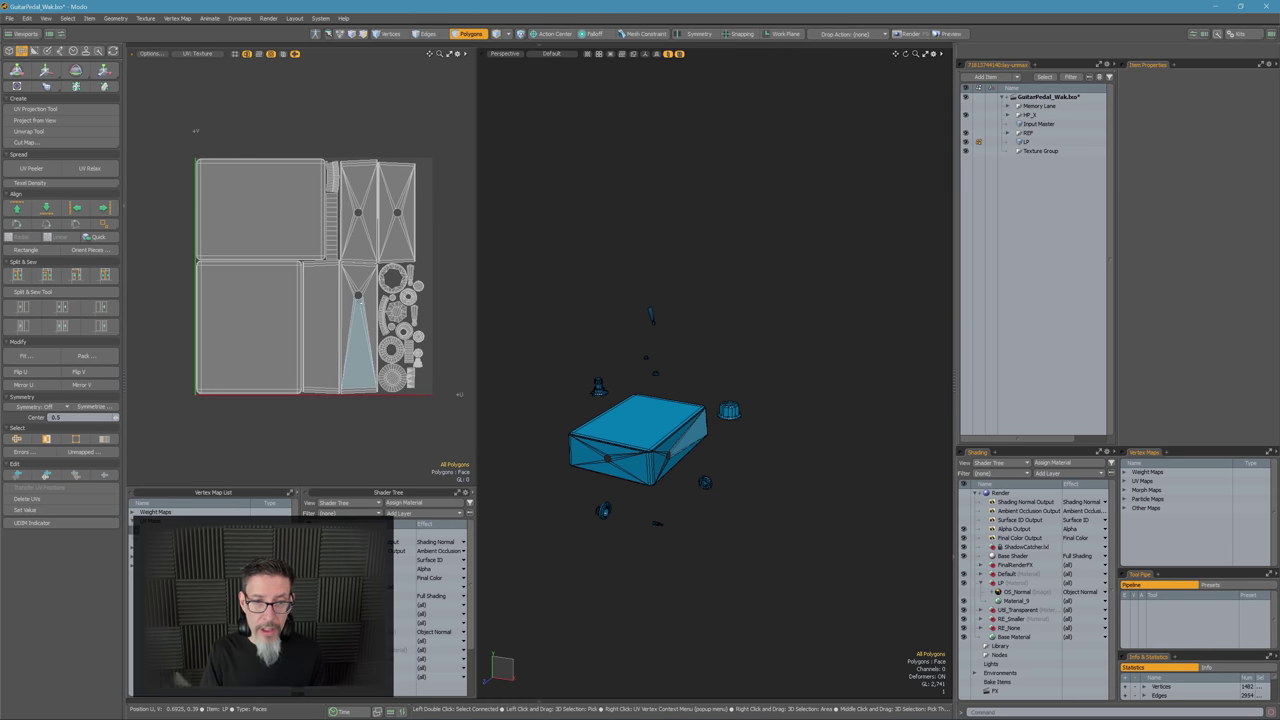
{"action": "left_click_drag", "start_coordinate": [434, 275], "coordinate": [409, 286], "text": "alt"}
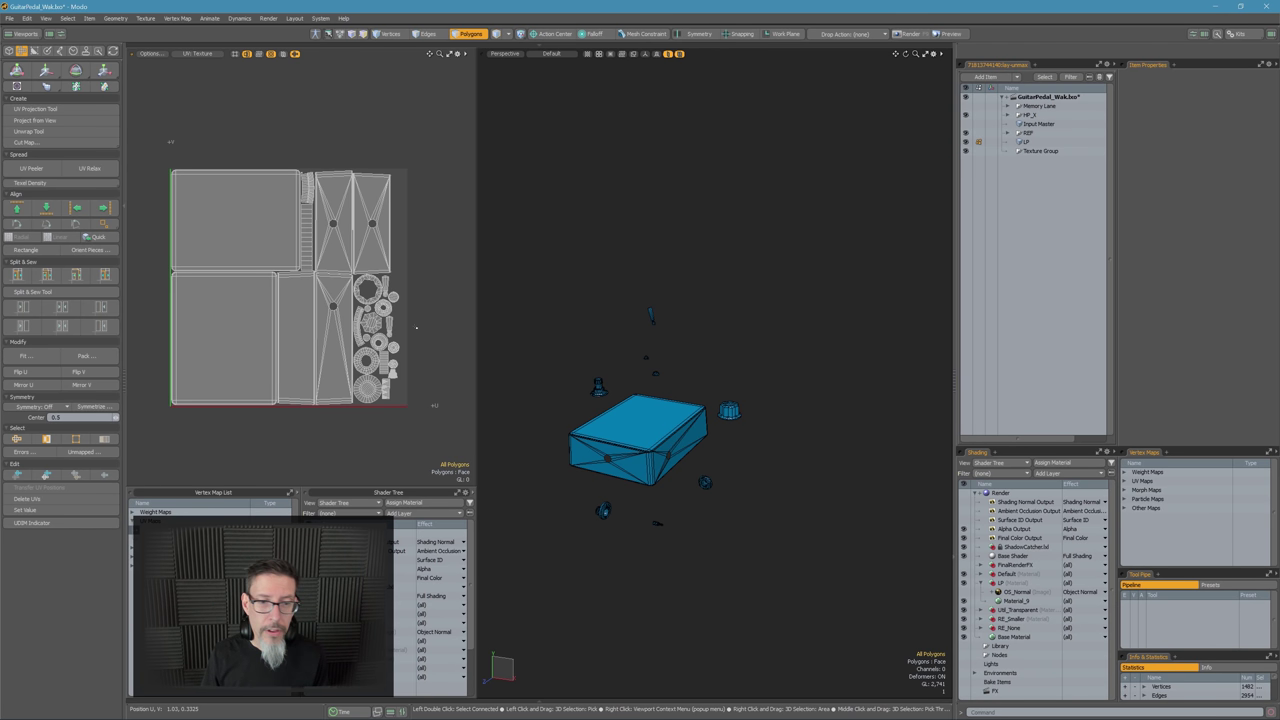
Bake from object to texture into the OS_Normal image and inspect the model with the UV layout alongside
{"action": "left_click_drag", "start_coordinate": [700, 324], "coordinate": [715, 330], "text": "alt"}
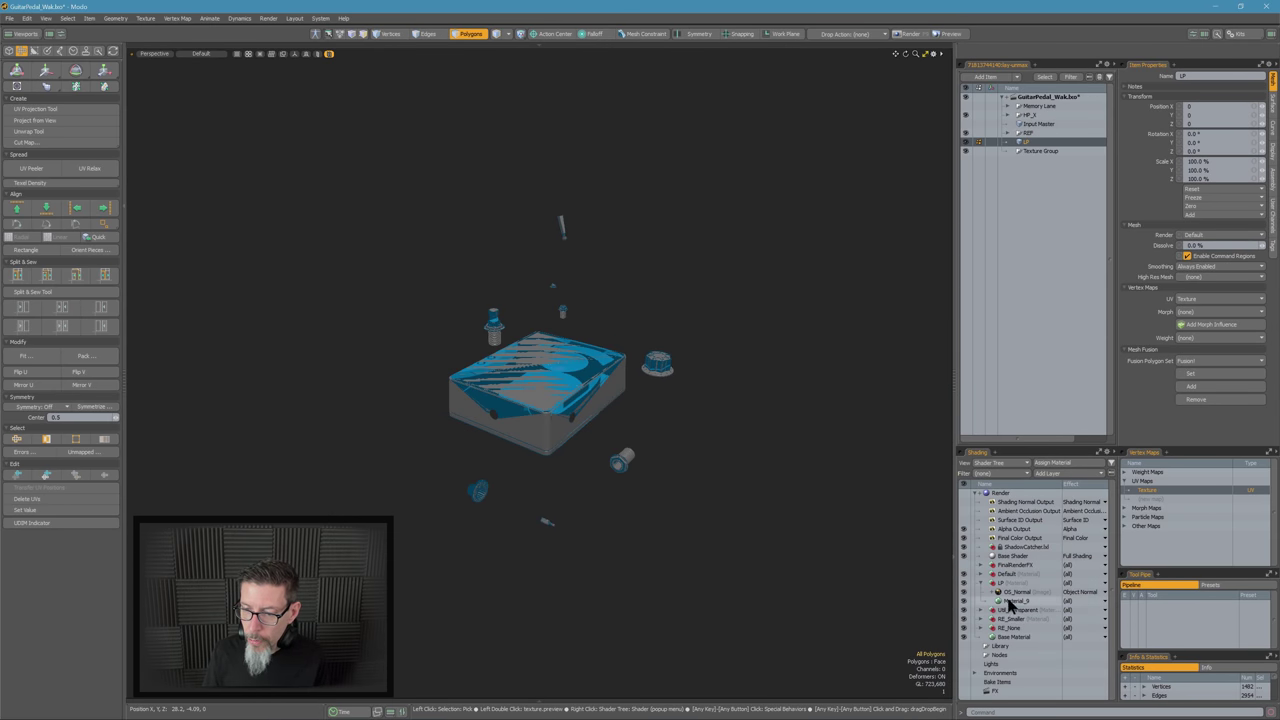
{"action": "right_click", "coordinate": [1012, 593]}
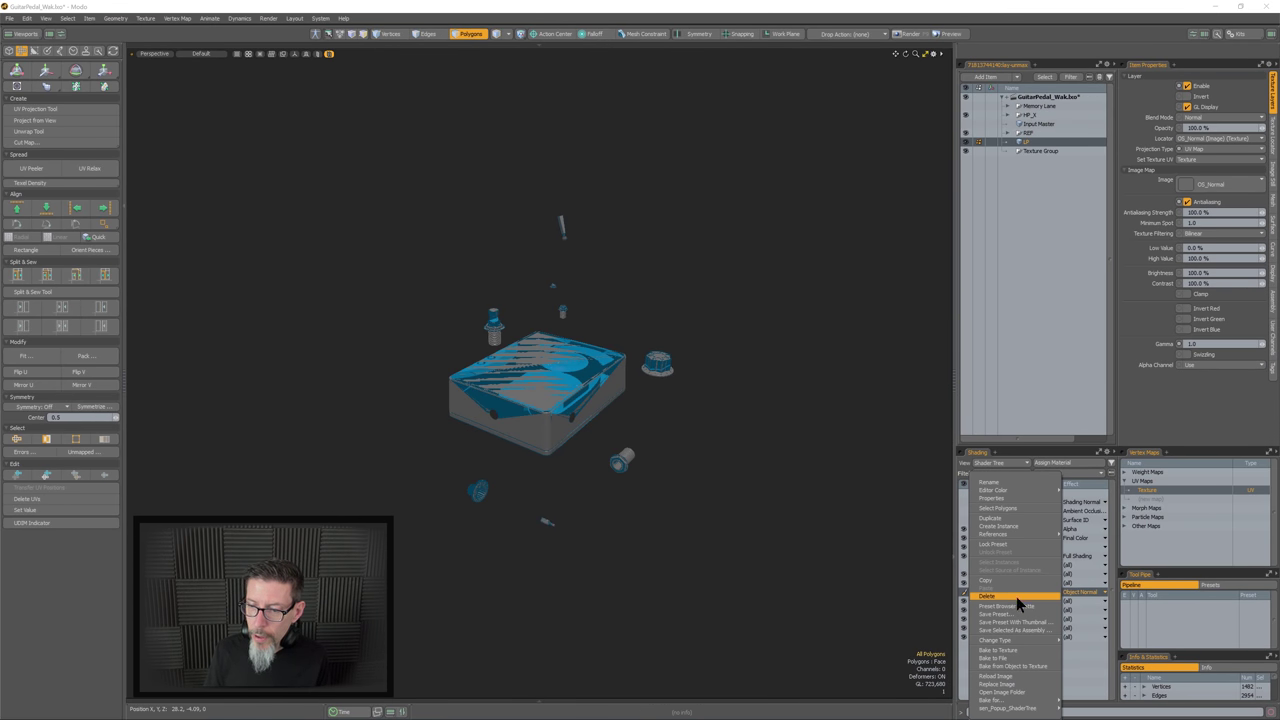
{"action": "left_click", "coordinate": [1016, 665]}
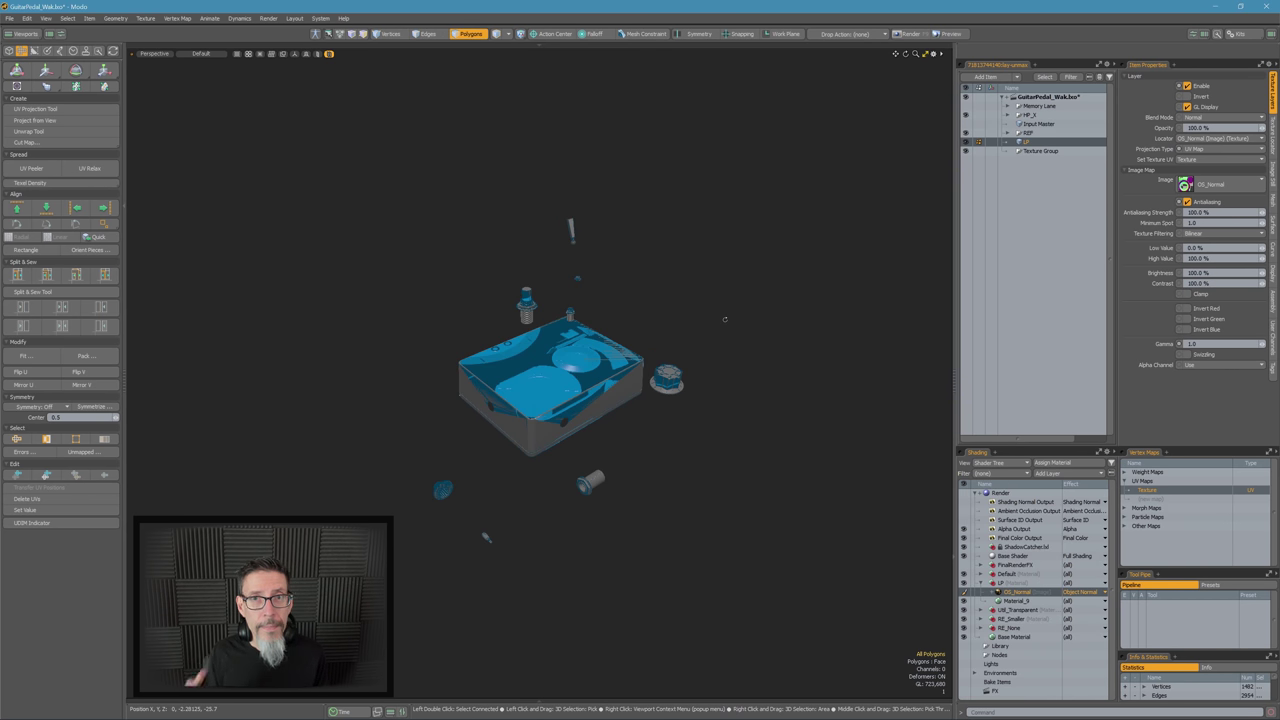
{"action": "left_click_drag", "start_coordinate": [725, 319], "coordinate": [676, 366], "text": "alt"}
{"action": "key", "text": "KP_0"}
{"action": "left_click_drag", "start_coordinate": [806, 300], "coordinate": [822, 292], "text": "alt"}
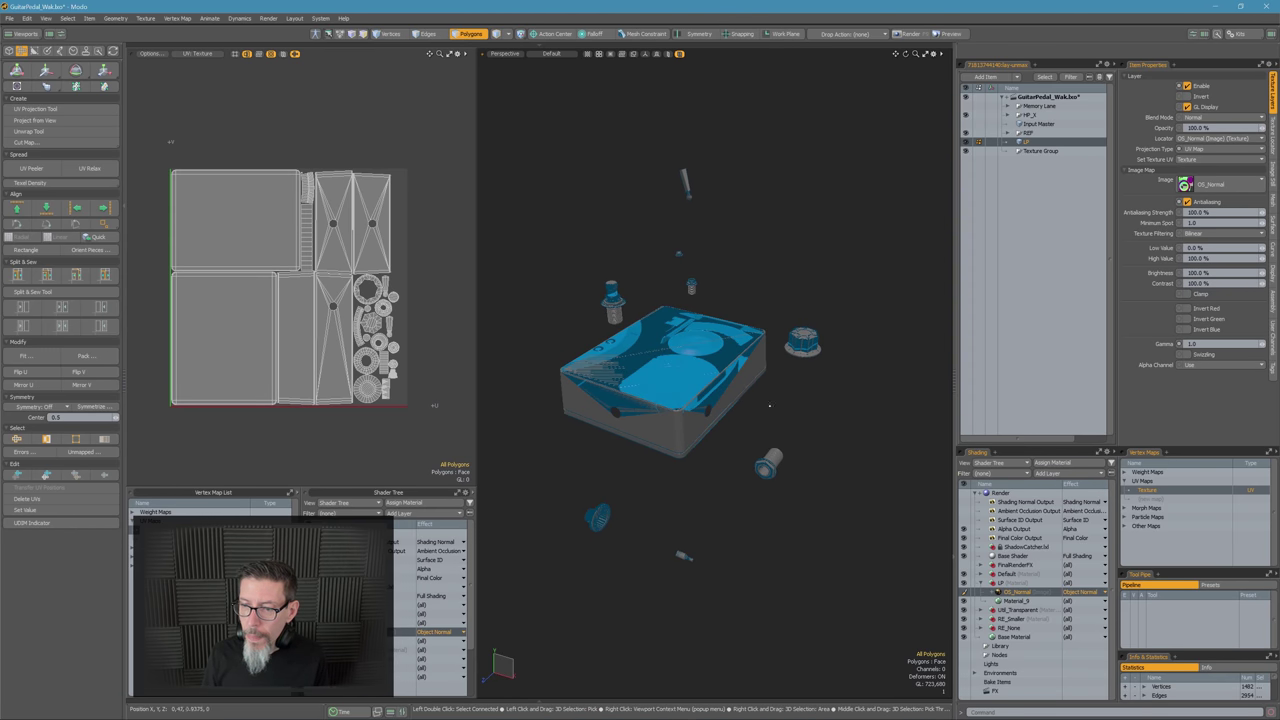
Review the surface settings of the low-poly material below OS_Normal and inspect the overlapping meshes around the enclosure
{"action": "left_click", "coordinate": [1012, 601]}
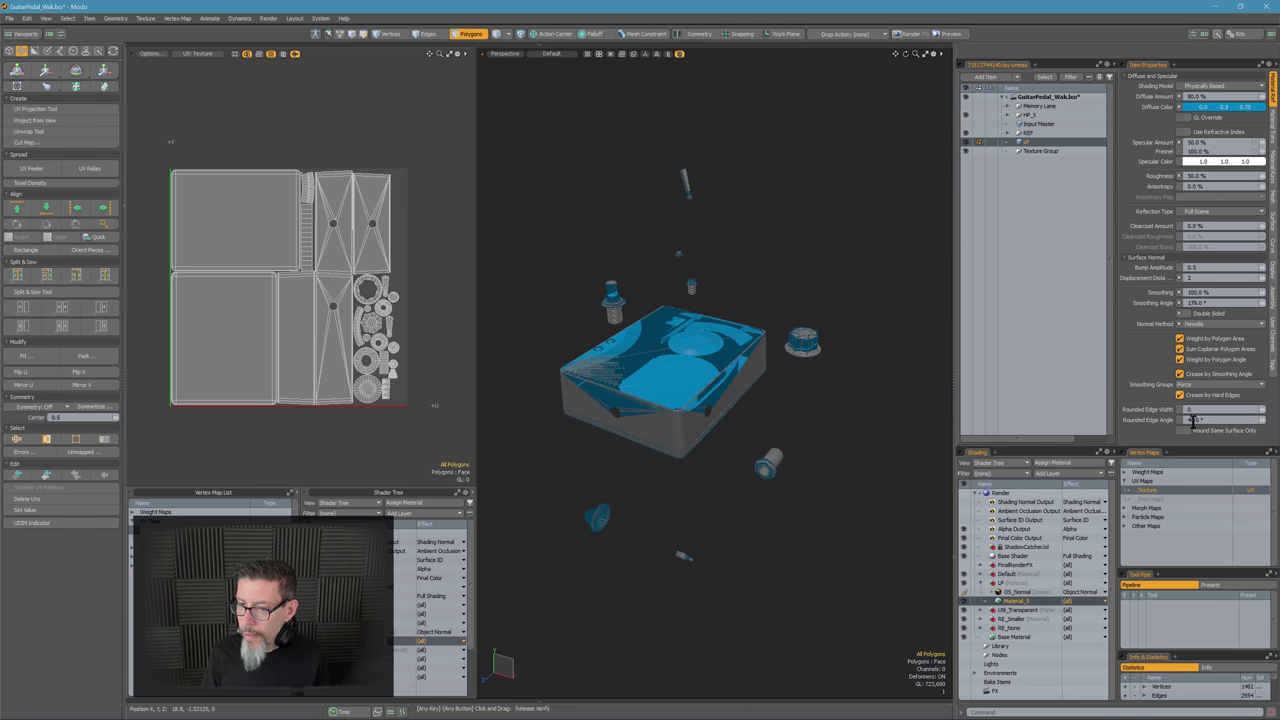
{"action": "left_click_drag", "start_coordinate": [752, 348], "coordinate": [727, 358], "text": "alt"}
{"action": "left_click_drag", "start_coordinate": [830, 296], "coordinate": [781, 396], "text": "alt"}
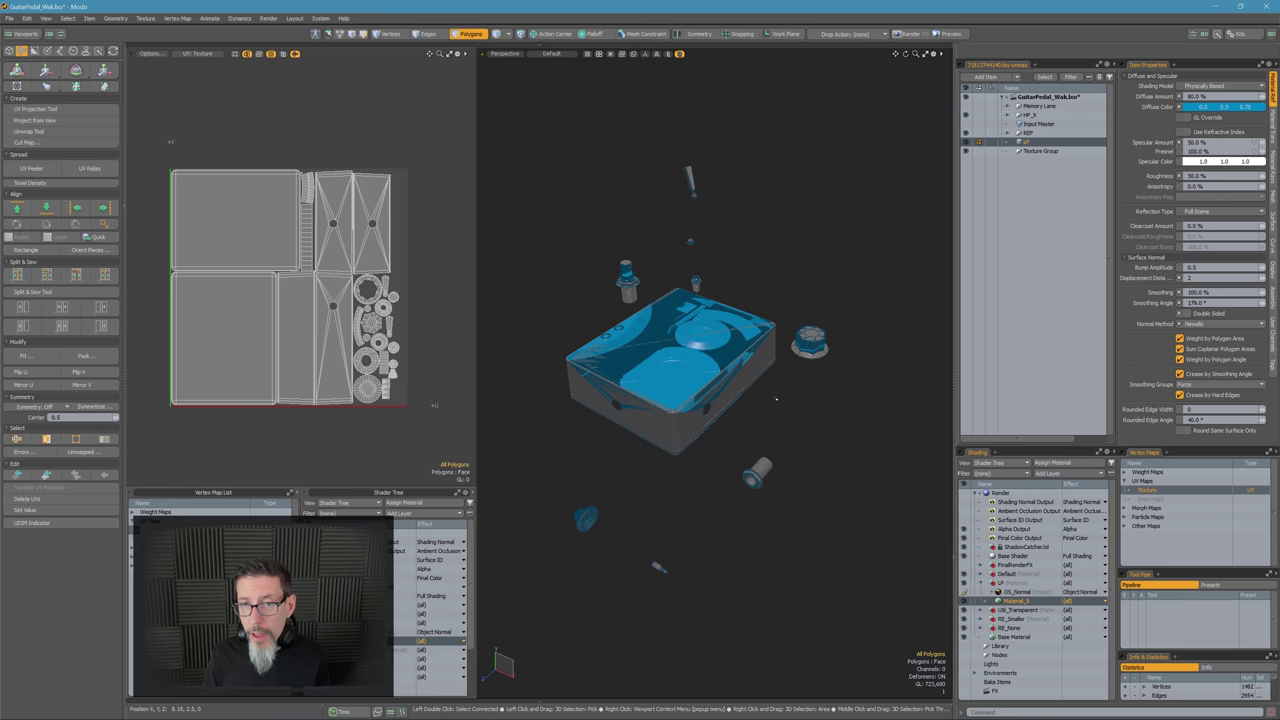
{"action": "left_click_drag", "start_coordinate": [862, 345], "coordinate": [841, 362], "text": "alt"}
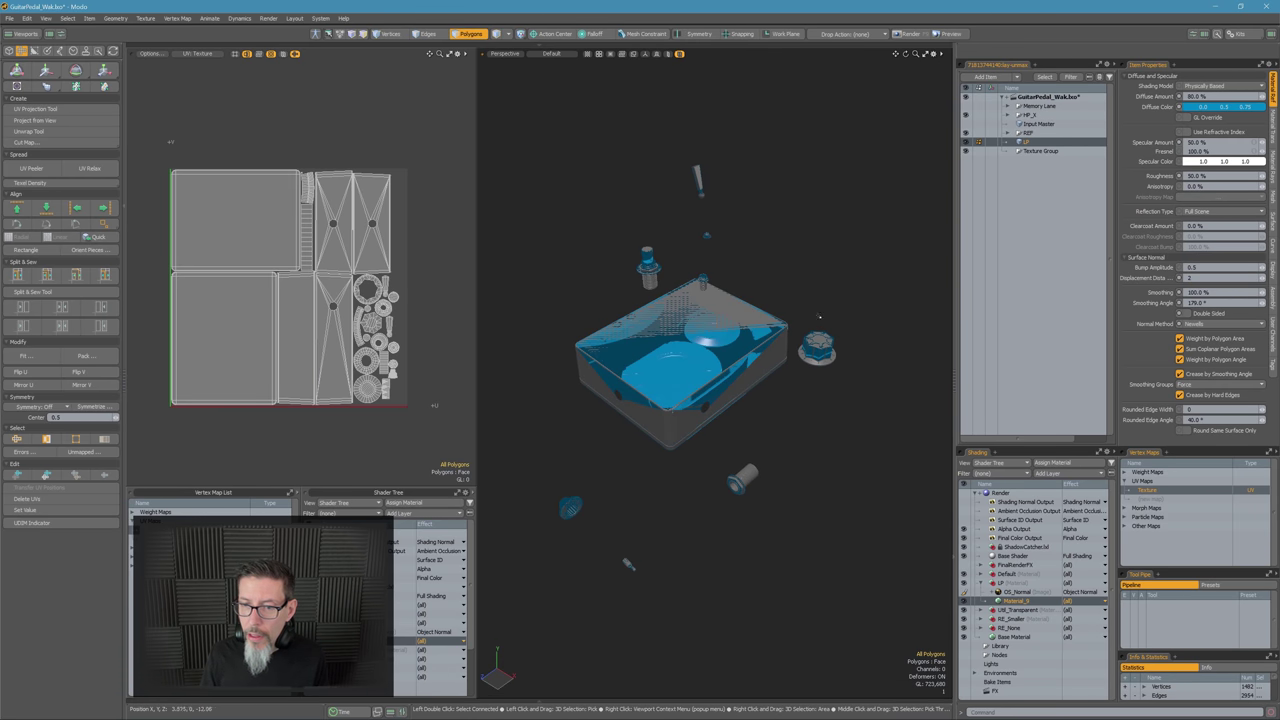
Activate the cage morph map of the low-poly mesh and clear its stored offsets
{"action": "key", "text": "ctrl+w"}
{"action": "key", "text": "ctrl+w"}
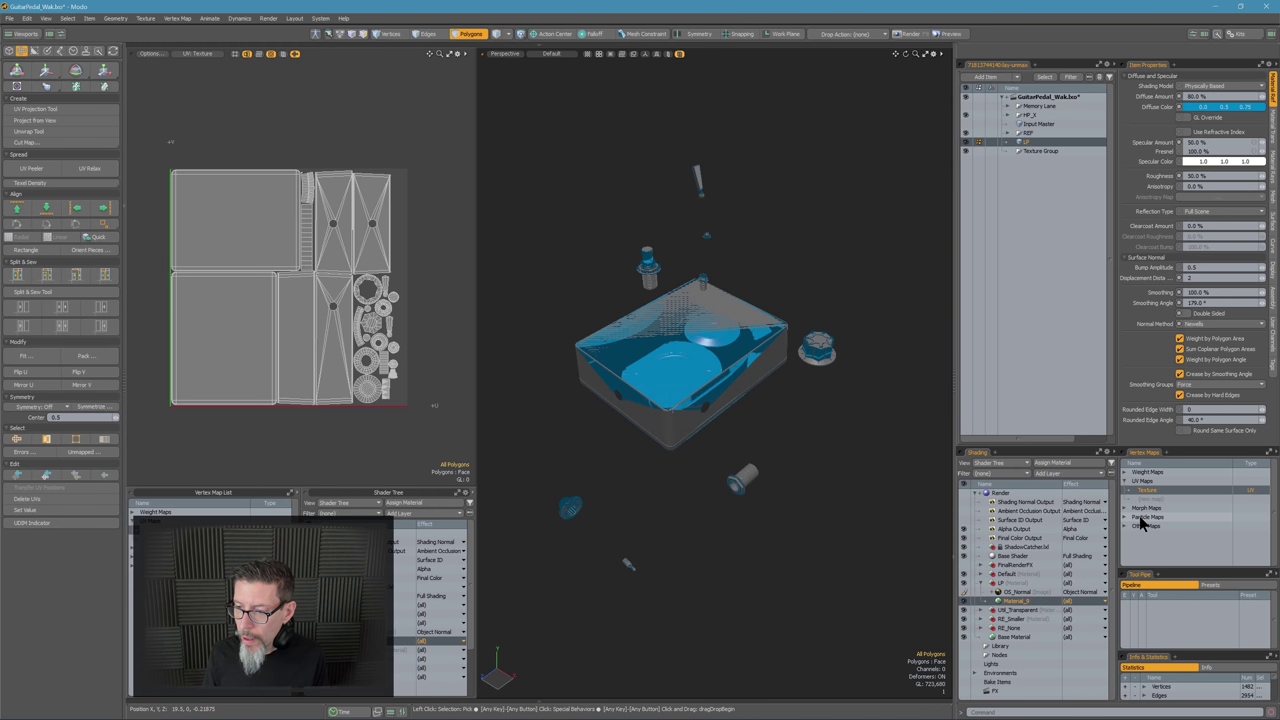
{"action": "left_click", "coordinate": [1125, 508]}
{"action": "left_click", "coordinate": [1148, 516]}
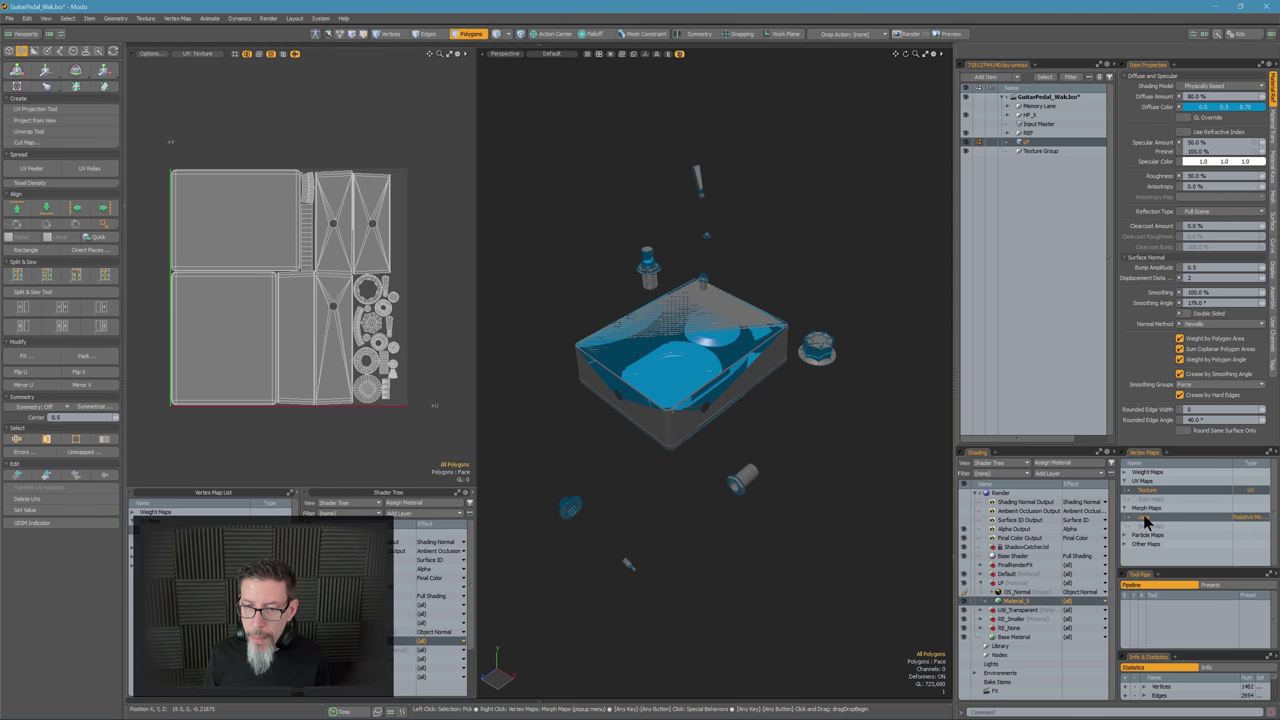
{"action": "left_click", "coordinate": [1146, 518]}
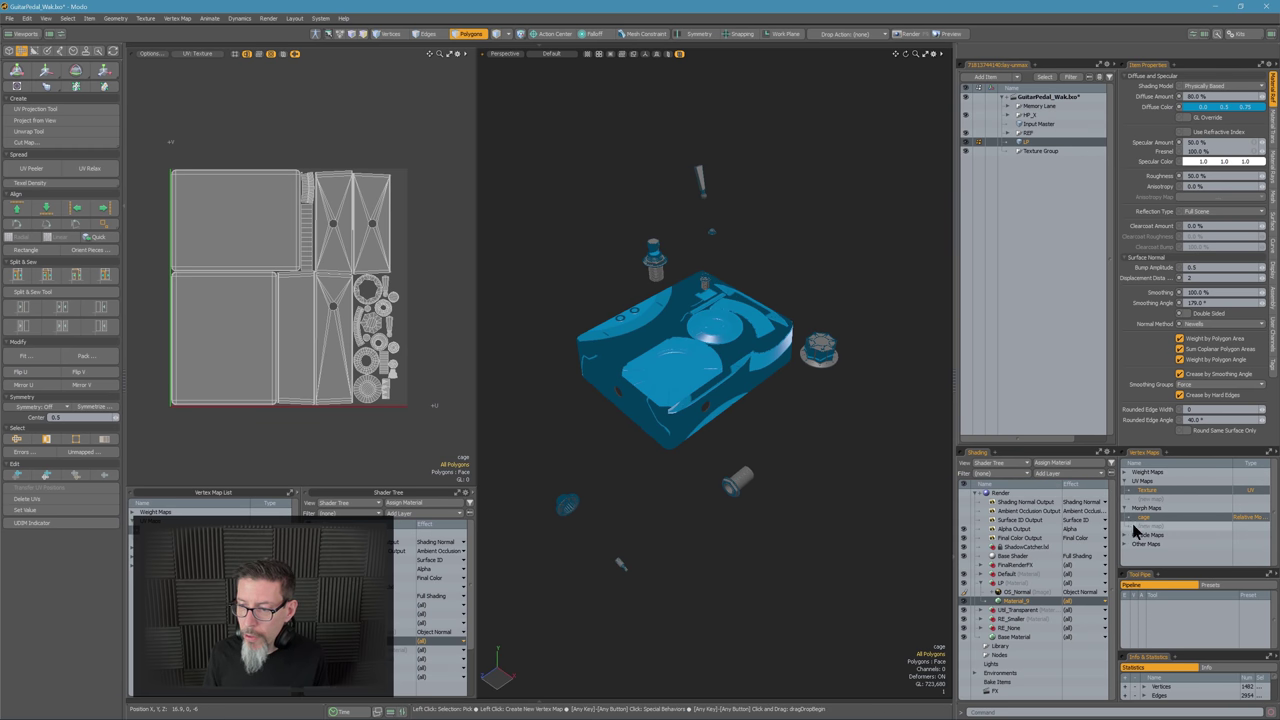
{"action": "right_click", "coordinate": [1138, 522]}
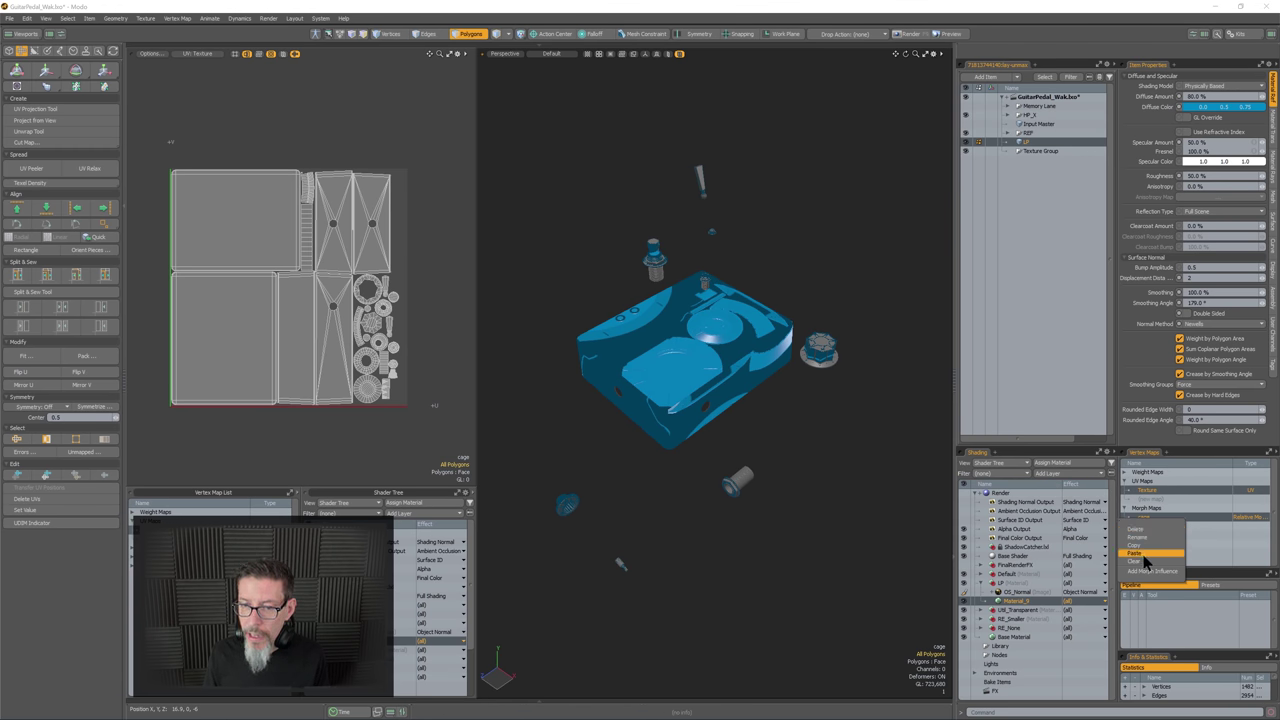
{"action": "left_click", "coordinate": [1144, 558]}
{"action": "left_click_drag", "start_coordinate": [620, 430], "coordinate": [654, 457], "text": "alt"}
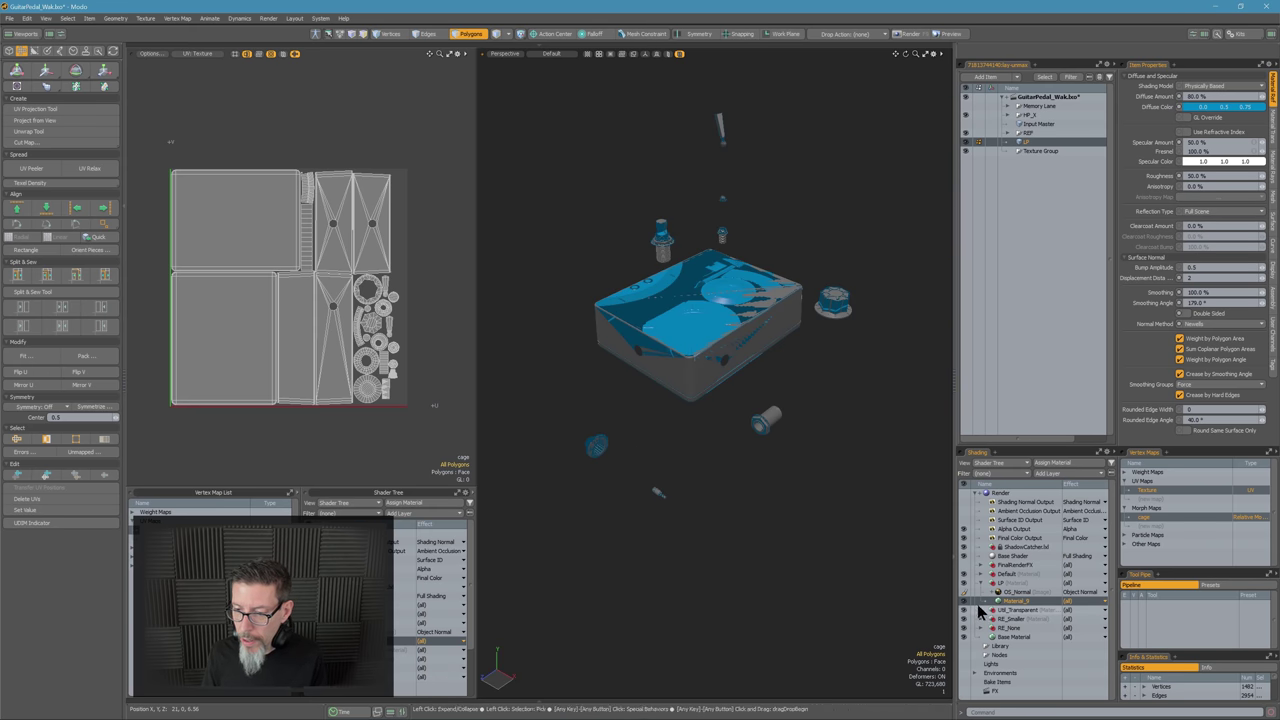
Disable the OS_Normal layer and push the low-poly surface outward in the cage morph until it encloses the high-poly enclosure
{"action": "left_click", "coordinate": [965, 592]}
{"action": "mouse_move", "coordinate": [755, 405]}
{"action": "left_mouse_down", "text": "ctrl+alt"}
{"action": "mouse_move", "coordinate": [812, 396]}
{"action": "mouse_move", "coordinate": [817, 432]}
{"action": "left_mouse_up", "text": "ctrl+alt"}
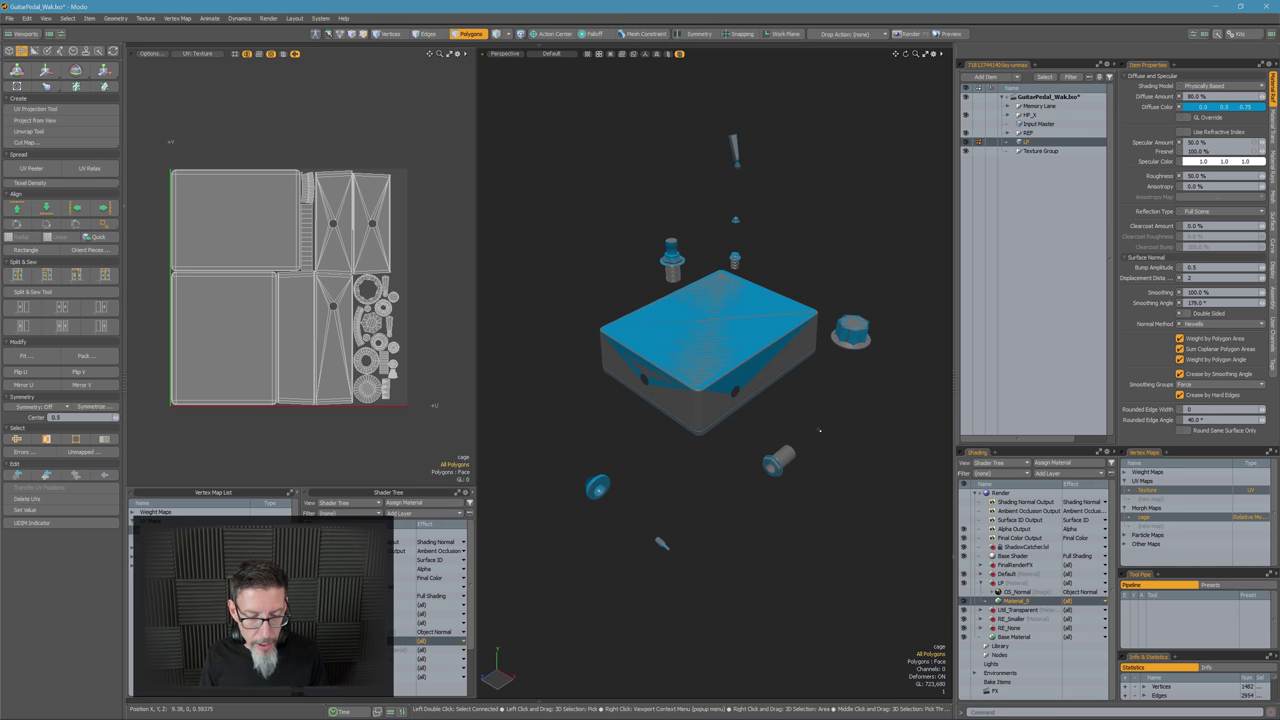
{"action": "key", "text": "shift+h"}
{"action": "mouse_move", "coordinate": [829, 396]}
{"action": "left_mouse_down"}
{"action": "mouse_move", "coordinate": [731, 401]}
{"action": "mouse_move", "coordinate": [800, 377]}
{"action": "mouse_move", "coordinate": [789, 340]}
{"action": "mouse_move", "coordinate": [768, 361]}
{"action": "mouse_move", "coordinate": [734, 289]}
{"action": "left_mouse_up"}
{"action": "left_click_drag", "start_coordinate": [740, 400], "coordinate": [644, 322], "text": "ctrl+alt"}
{"action": "key", "text": "q"}
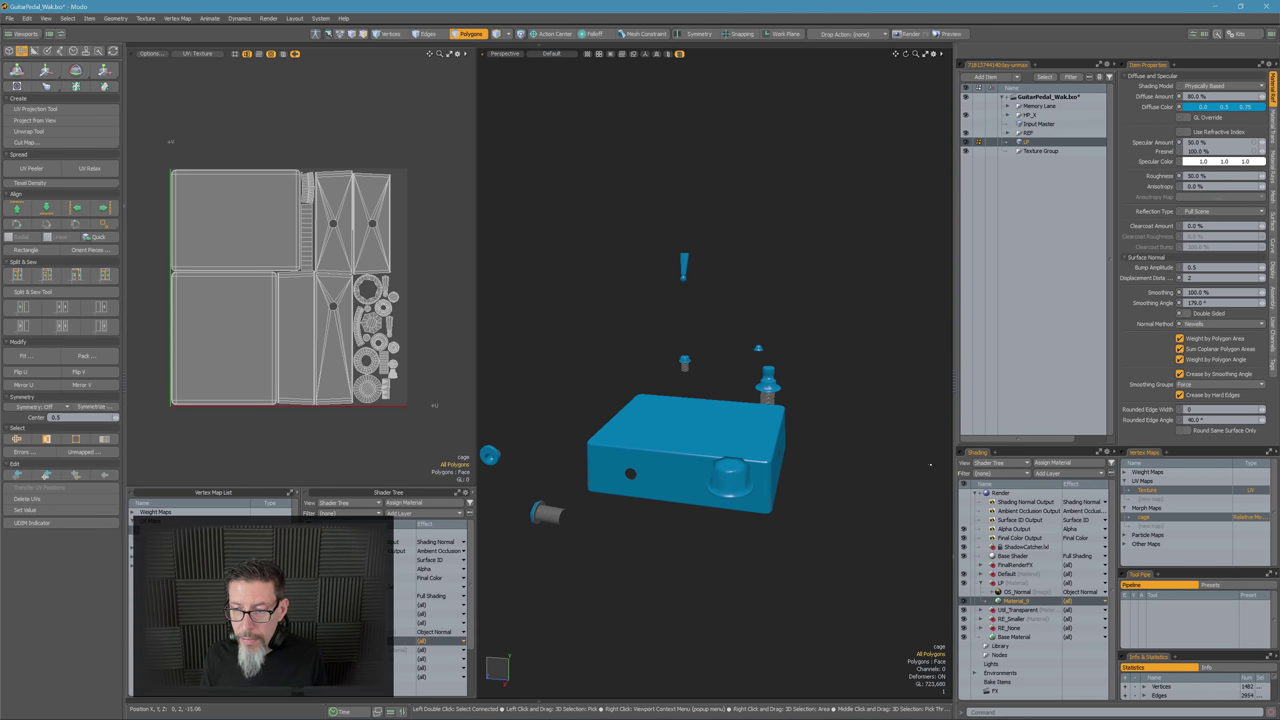
Deselect the cage morph map to return to the base mesh and save the scene
{"action": "left_click", "coordinate": [1158, 519]}
{"action": "left_click_drag", "start_coordinate": [812, 318], "coordinate": [912, 326], "text": "alt"}
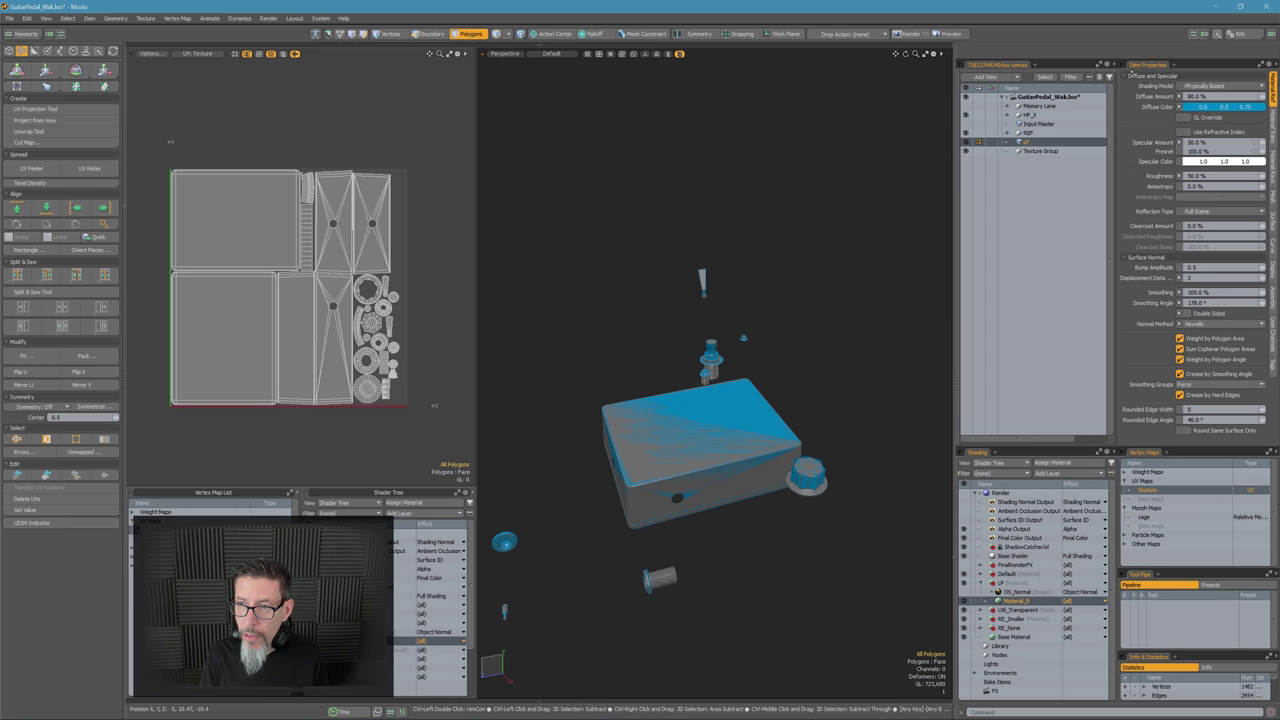
{"action": "key", "text": "ctrl+s"}
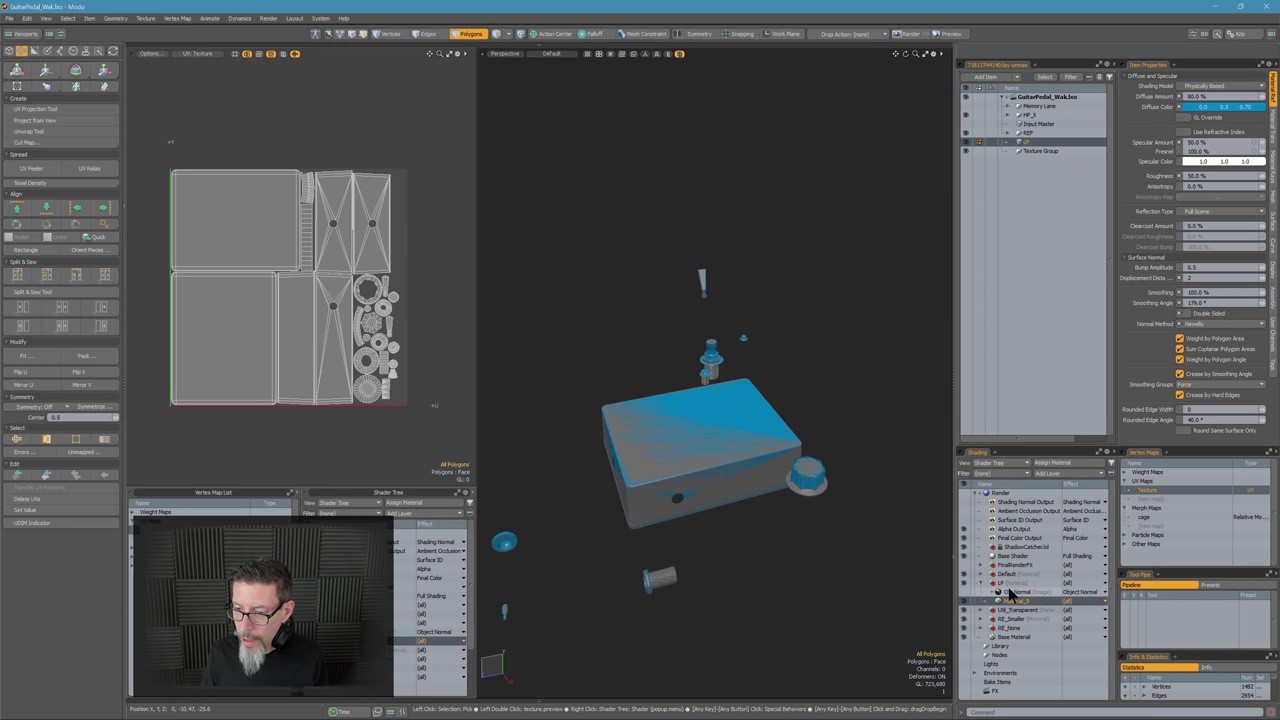
Bake OS_Normal from the high-poly object using the cage morph with a distance of 0, and close the finished render
{"action": "right_click", "coordinate": [1013, 594]}
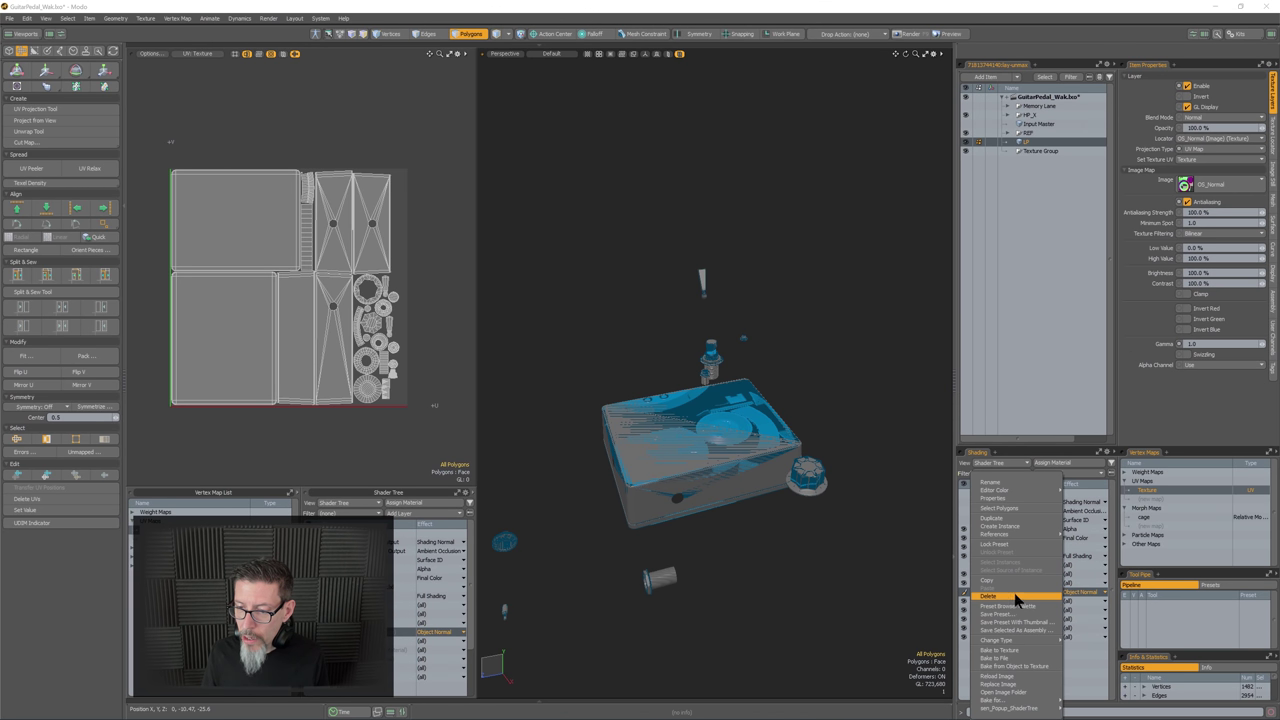
{"action": "left_click", "coordinate": [1010, 666]}
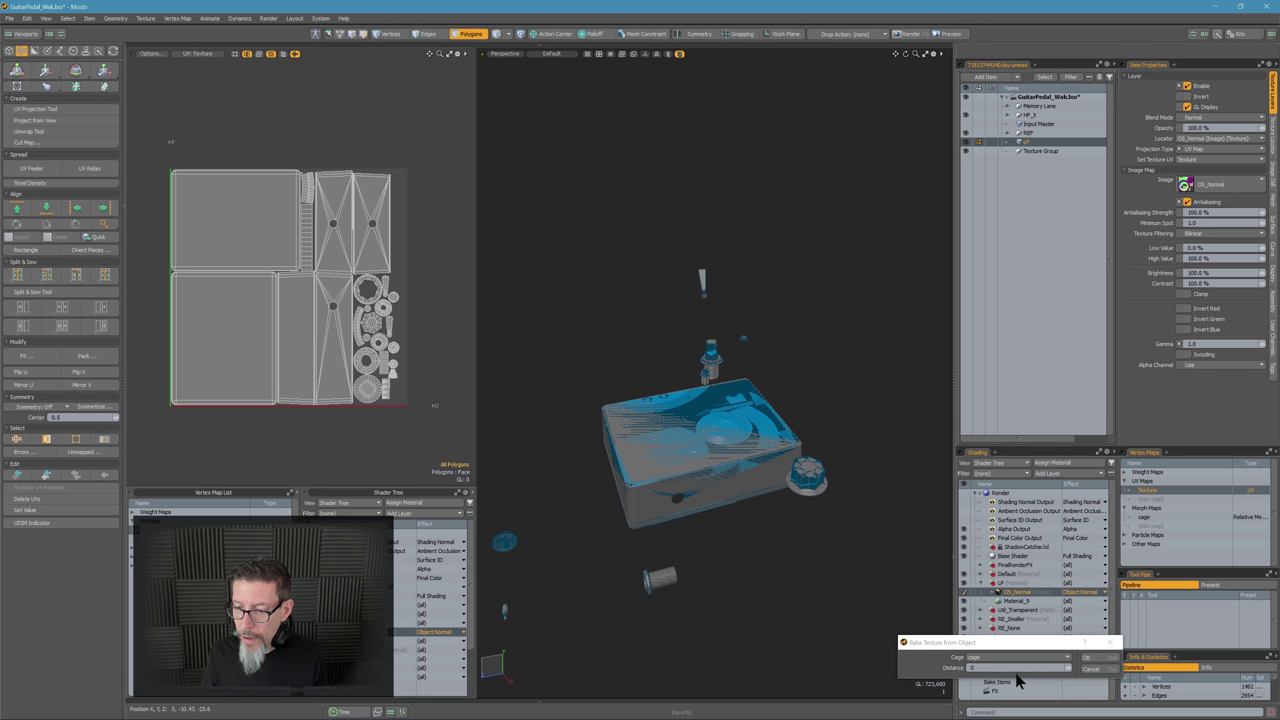
{"action": "left_click", "coordinate": [1098, 658]}
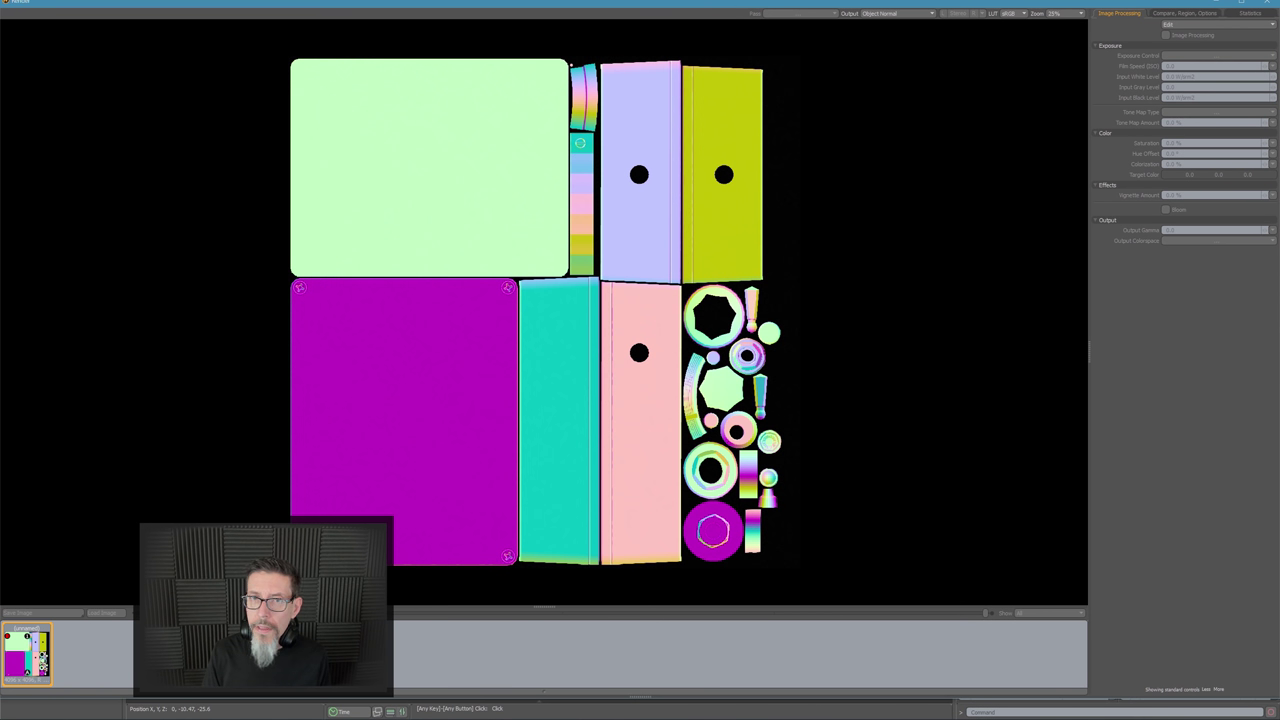
{"action": "left_click", "coordinate": [1266, 6]}
Examine the baked pedal surface and the overlapping low-poly and high-poly geometry of the hex jack nut
{"action": "mouse_move", "coordinate": [640, 398]}
{"action": "left_mouse_down", "text": "alt"}
{"action": "mouse_move", "coordinate": [690, 400]}
{"action": "mouse_move", "coordinate": [641, 397]}
{"action": "mouse_move", "coordinate": [659, 406]}
{"action": "left_mouse_up", "text": "alt"}
{"action": "key", "text": "0"}
{"action": "key", "text": "i"}
{"action": "left_click_drag", "start_coordinate": [646, 456], "coordinate": [930, 480], "text": "alt"}
{"action": "left_click_drag", "start_coordinate": [686, 429], "coordinate": [863, 386], "text": "alt+shift"}
{"action": "left_click_drag", "start_coordinate": [437, 383], "coordinate": [484, 532], "text": "alt"}
{"action": "scroll", "coordinate": [600, 476], "scroll_direction": "up", "scroll_amount": 10}
{"action": "scroll", "coordinate": [622, 442], "scroll_direction": "down", "scroll_amount": 6}
{"action": "key", "text": "i"}
{"action": "left_click_drag", "start_coordinate": [602, 450], "coordinate": [655, 422], "text": "alt"}
{"action": "scroll", "coordinate": [715, 445], "scroll_direction": "up", "scroll_amount": 4}
{"action": "double_click", "coordinate": [655, 420]}
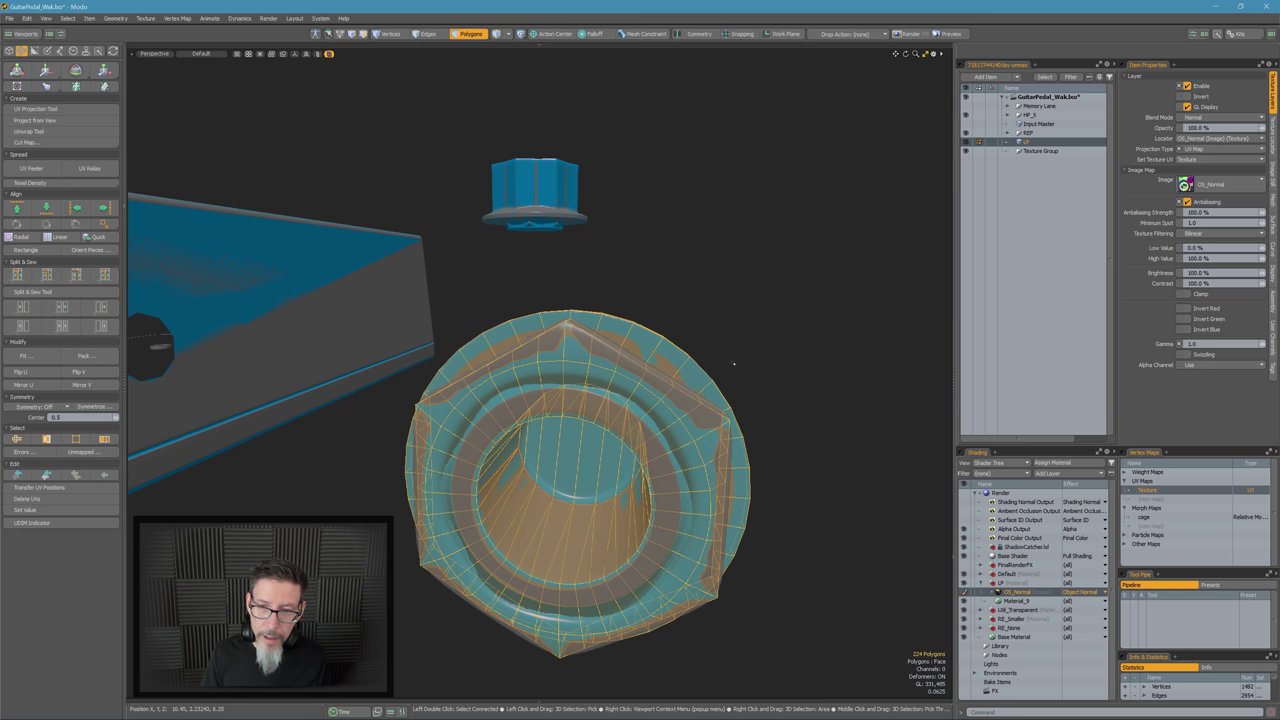
{"action": "left_click", "coordinate": [724, 369]}
Compare the low-poly and high-poly versions of the jack nut by toggling the LP mesh's visibility and the polygon wireframe
{"action": "left_click", "coordinate": [1034, 132]}
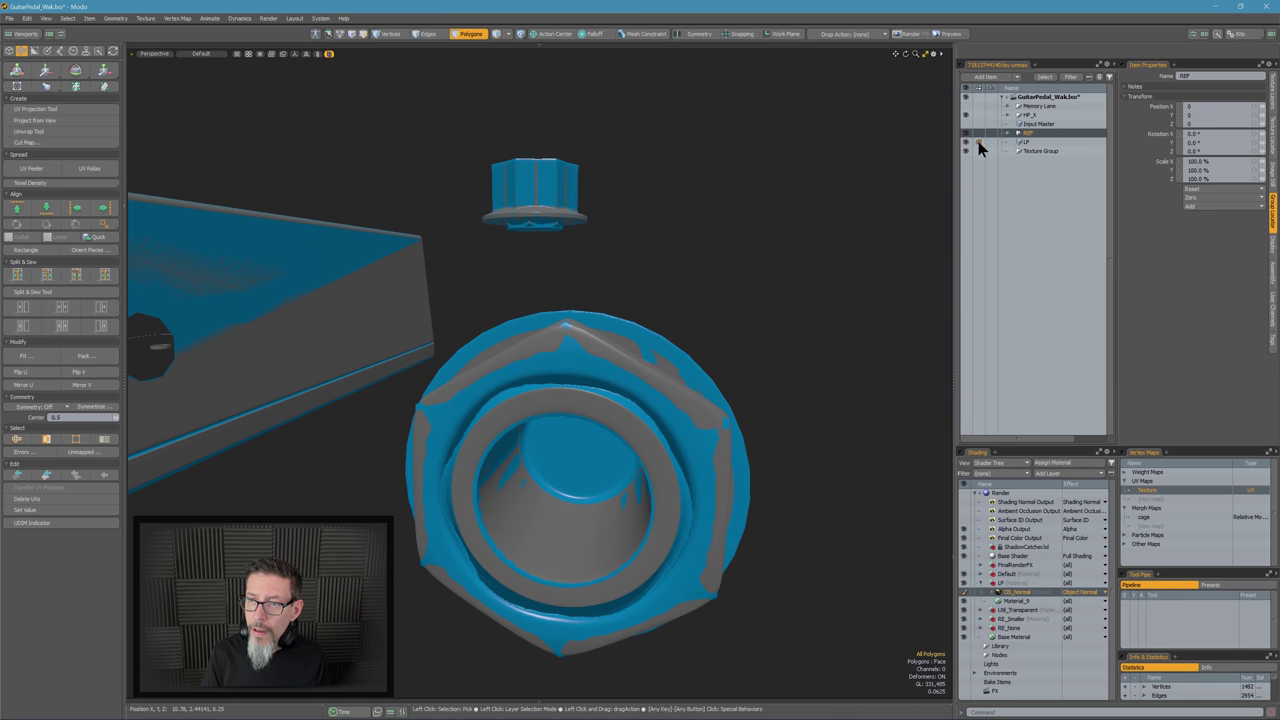
{"action": "left_click", "coordinate": [966, 142]}
{"action": "left_click_drag", "start_coordinate": [803, 254], "coordinate": [648, 382], "text": "alt"}
{"action": "left_click", "coordinate": [966, 142]}
{"action": "key", "text": "5"}
{"action": "left_click_drag", "start_coordinate": [737, 263], "coordinate": [672, 366], "text": "alt"}
{"action": "key", "text": "5"}
{"action": "scroll", "coordinate": [609, 344], "scroll_direction": "up", "scroll_amount": 5}
{"action": "scroll", "coordinate": [609, 344], "scroll_direction": "down", "scroll_amount": 4}
{"action": "key", "text": "slash"}
{"action": "key", "text": "slash"}
Add an edge loop around the raised ring of the low-poly jack nut at about 67.9%
{"action": "key", "text": "alt+c"}
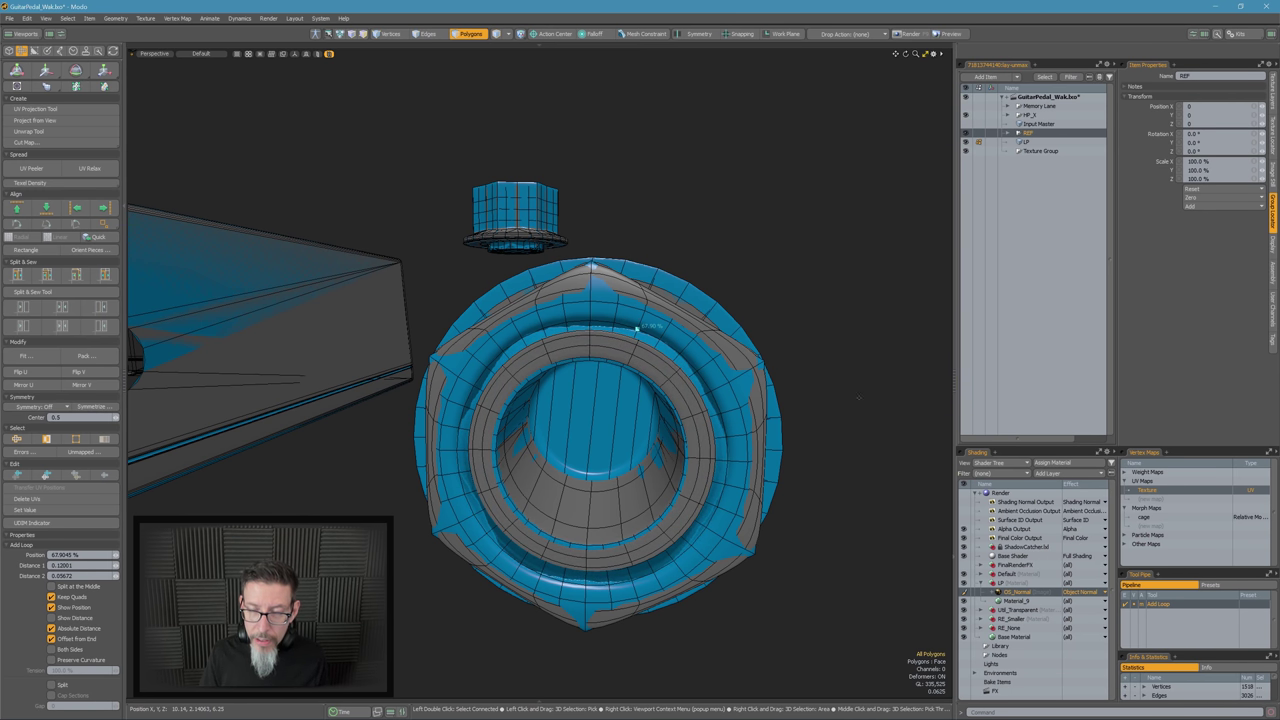
{"action": "left_click_drag", "start_coordinate": [826, 217], "coordinate": [740, 240], "text": "alt"}
{"action": "key", "text": "space"}
{"action": "left_click_drag", "start_coordinate": [681, 371], "coordinate": [750, 383], "text": "alt"}
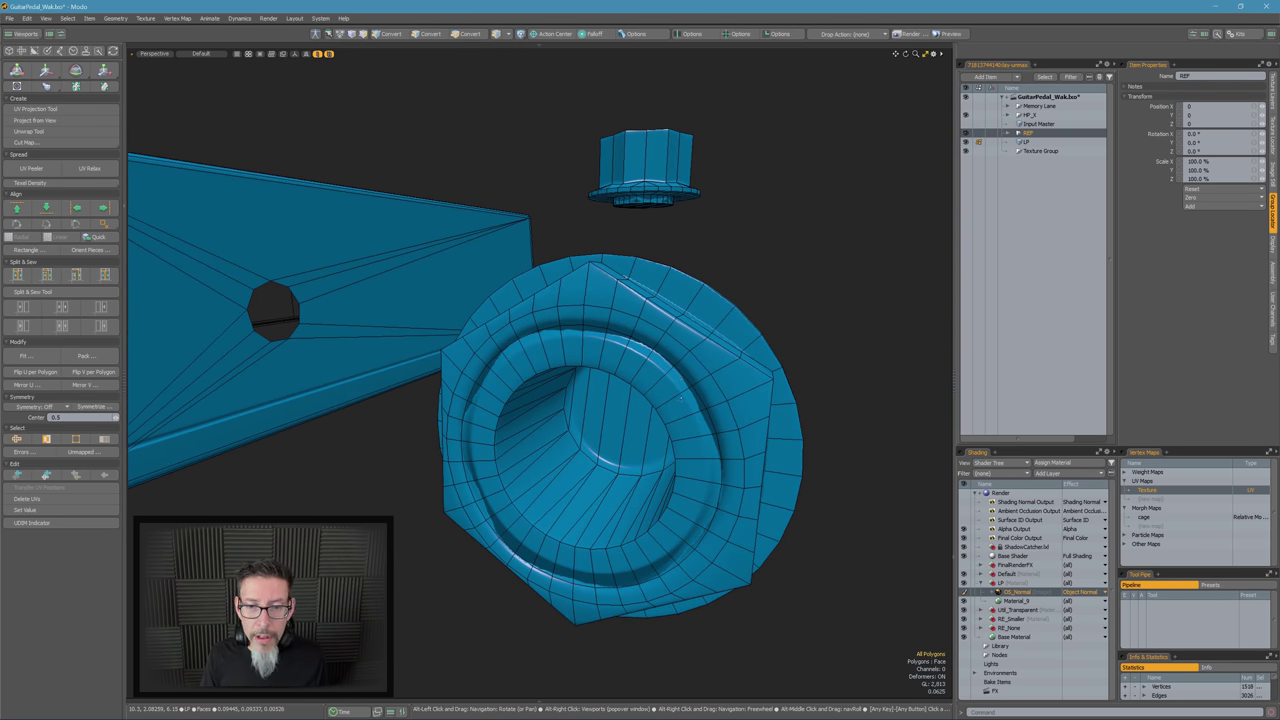
Locate and select the jack nut's ring-shaped UV island in the Texture UV map
{"action": "key", "text": "KP_0"}
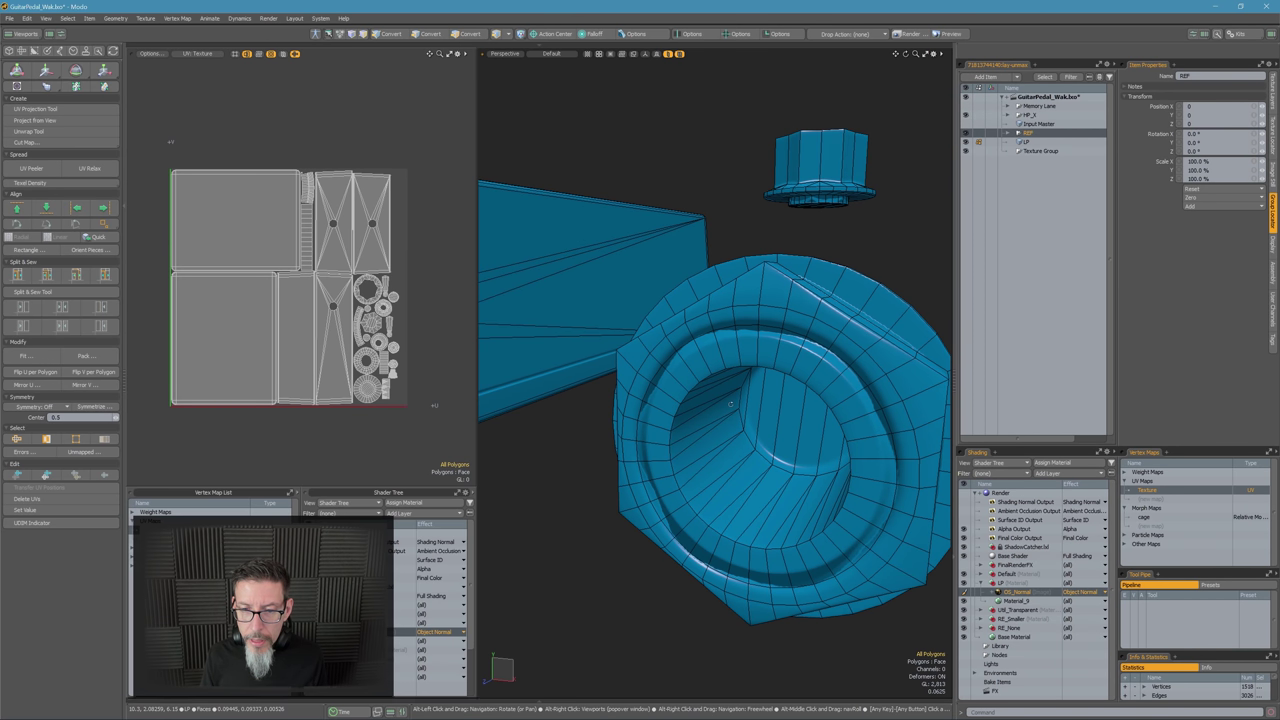
{"action": "left_click", "coordinate": [789, 352]}
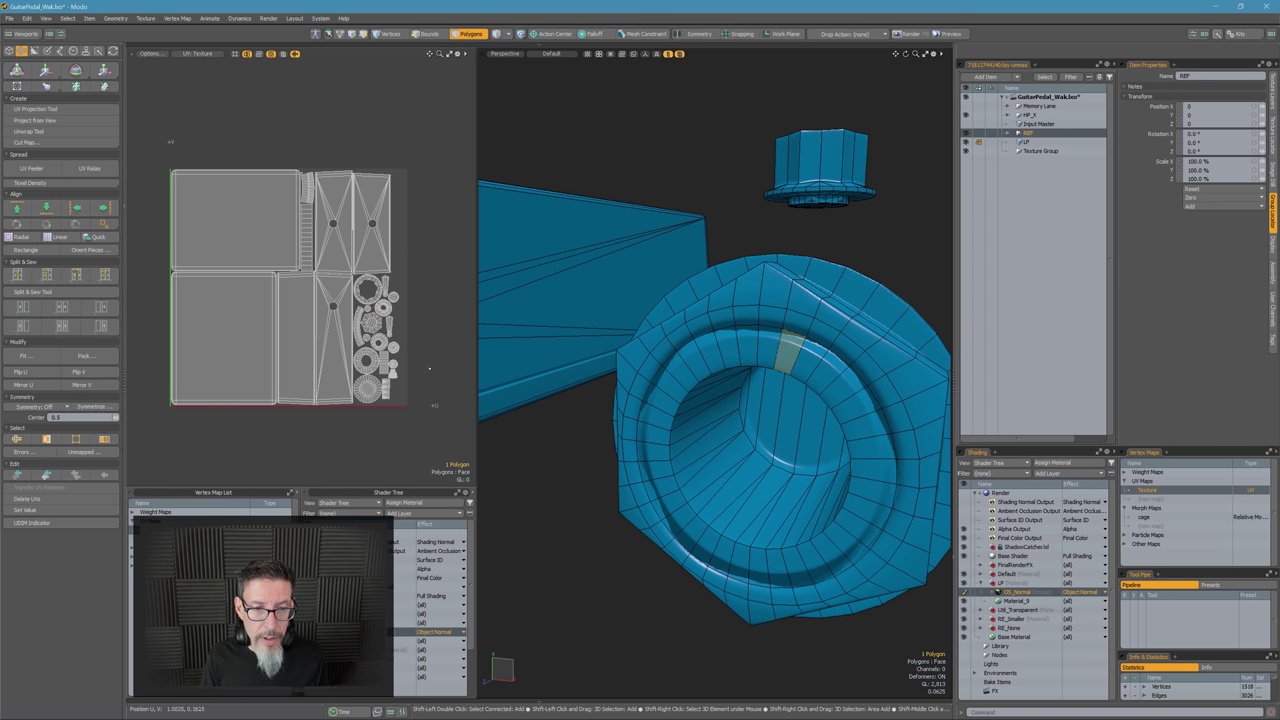
{"action": "key", "text": "]"}
{"action": "scroll", "coordinate": [404, 305], "scroll_direction": "up", "scroll_amount": 5}
{"action": "scroll", "coordinate": [300, 327], "scroll_direction": "up", "scroll_amount": 4}
{"action": "left_click", "coordinate": [454, 373]}
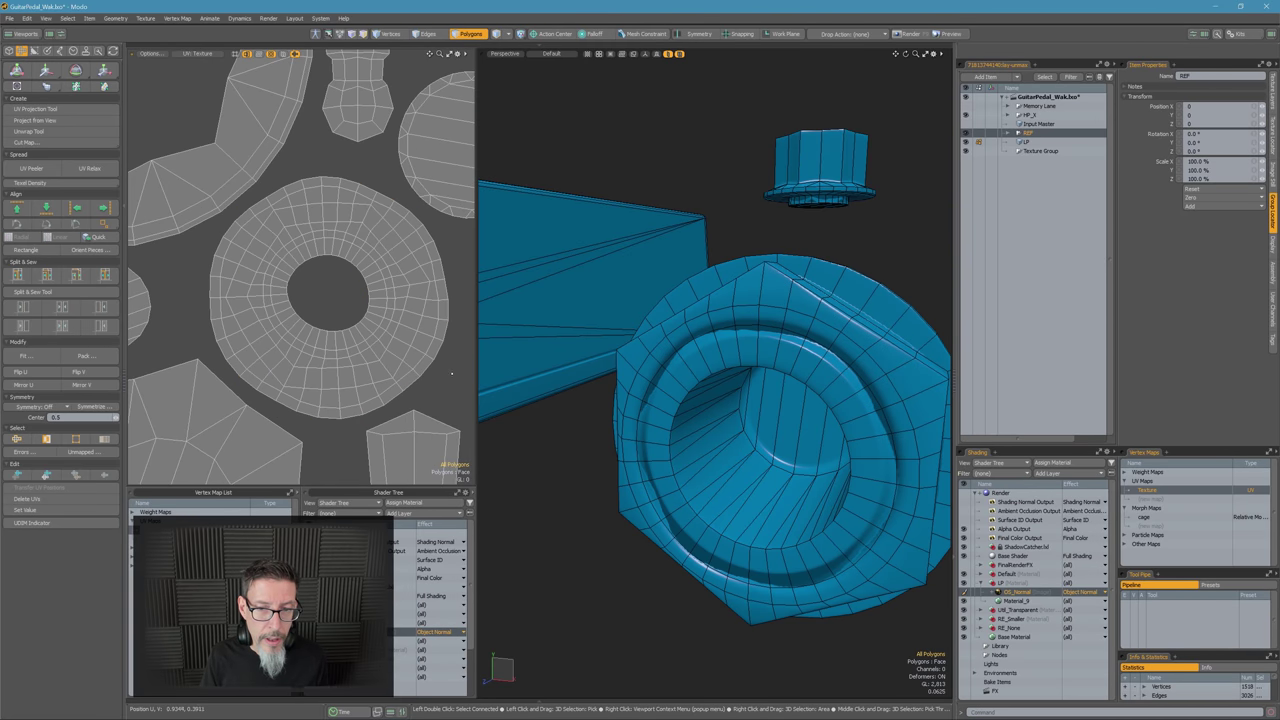
{"action": "scroll", "coordinate": [453, 373], "scroll_direction": "down", "scroll_amount": 3}
{"action": "double_click", "coordinate": [424, 366]}
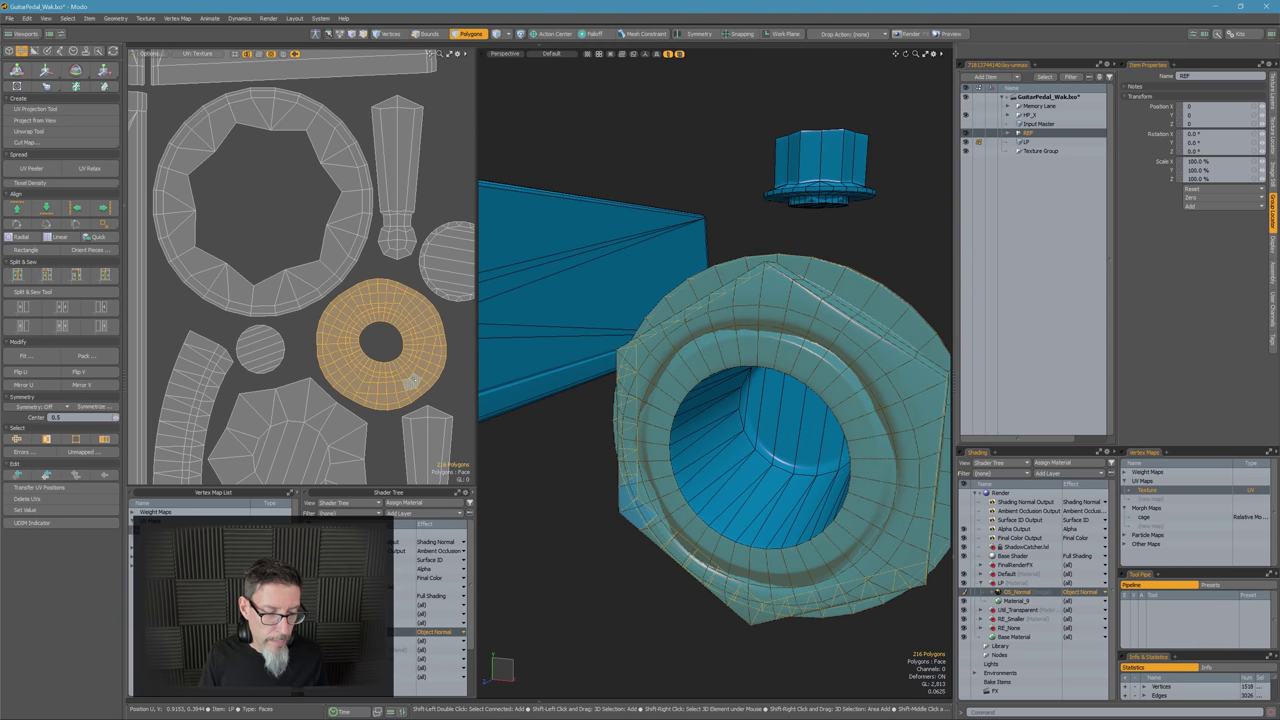
Try relaxing the ring-shaped UV island in Adaptive mode and undo the distorted layout
{"action": "left_click", "coordinate": [89, 168]}
{"action": "key", "text": "ctrl+space"}
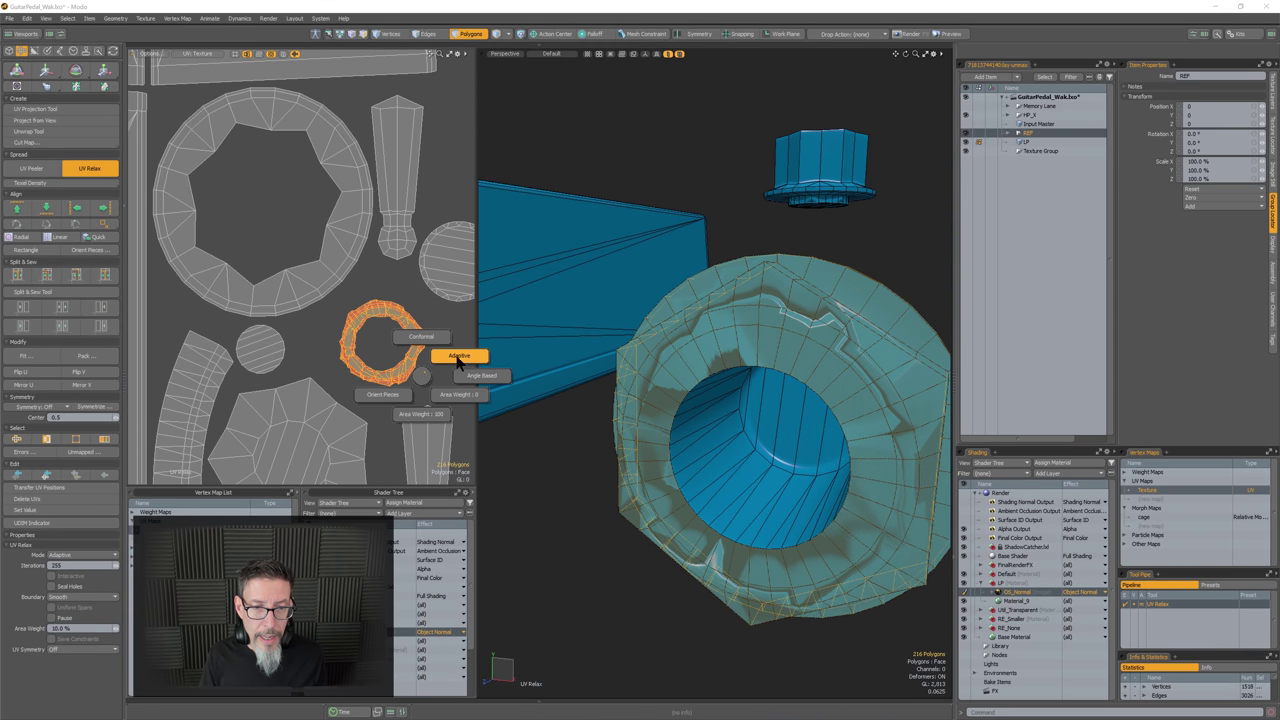
{"action": "left_click", "coordinate": [460, 360]}
{"action": "key", "text": "ctrl+z"}
{"action": "key", "text": "ctrl+z"}
{"action": "key", "text": "ctrl+shift+z"}
{"action": "key", "text": "ctrl+z"}
Relax the jack nut's ring-shaped UV island in Angle Based mode and clear the selection
{"action": "key", "text": "ctrl+space"}
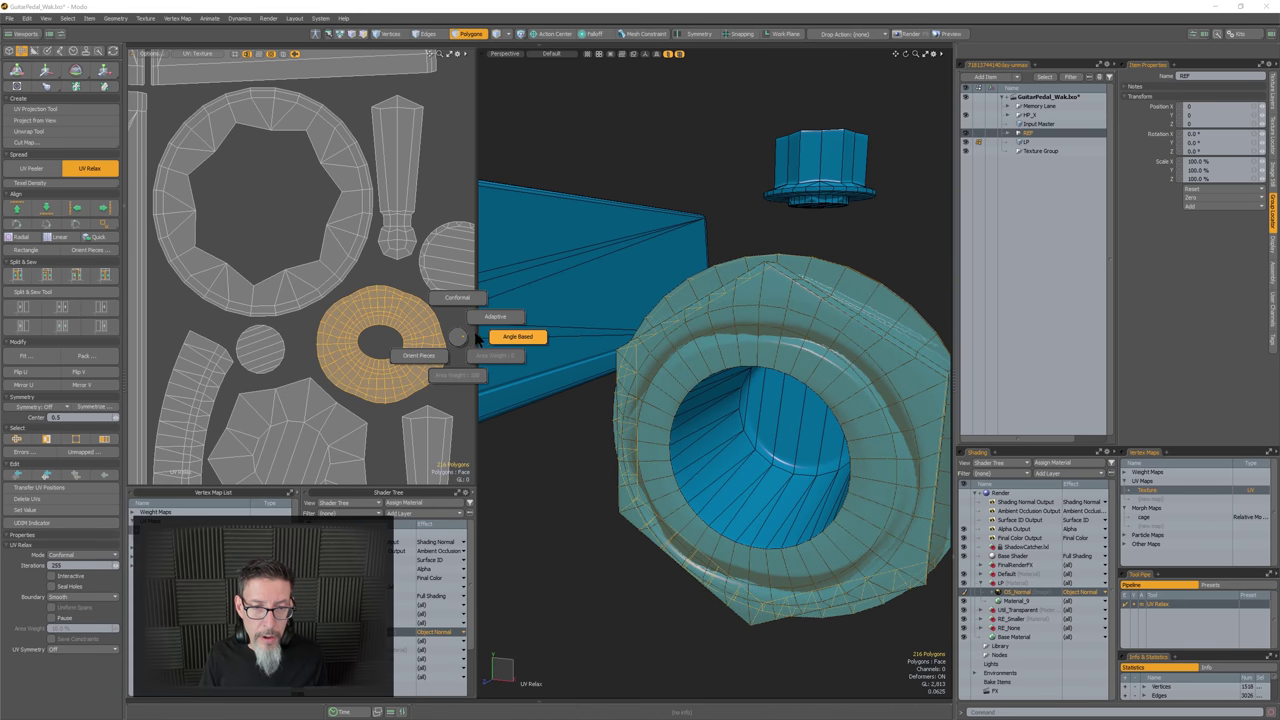
{"action": "left_click", "coordinate": [507, 339]}
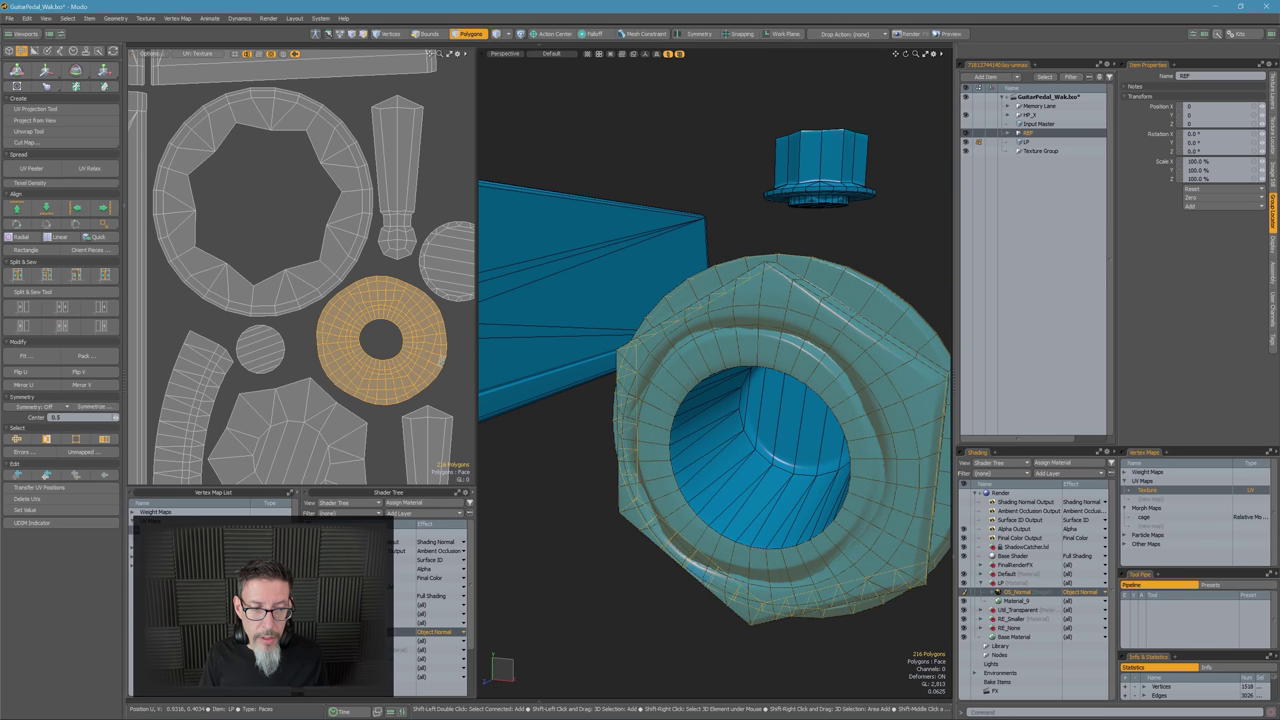
{"action": "key", "text": "q"}
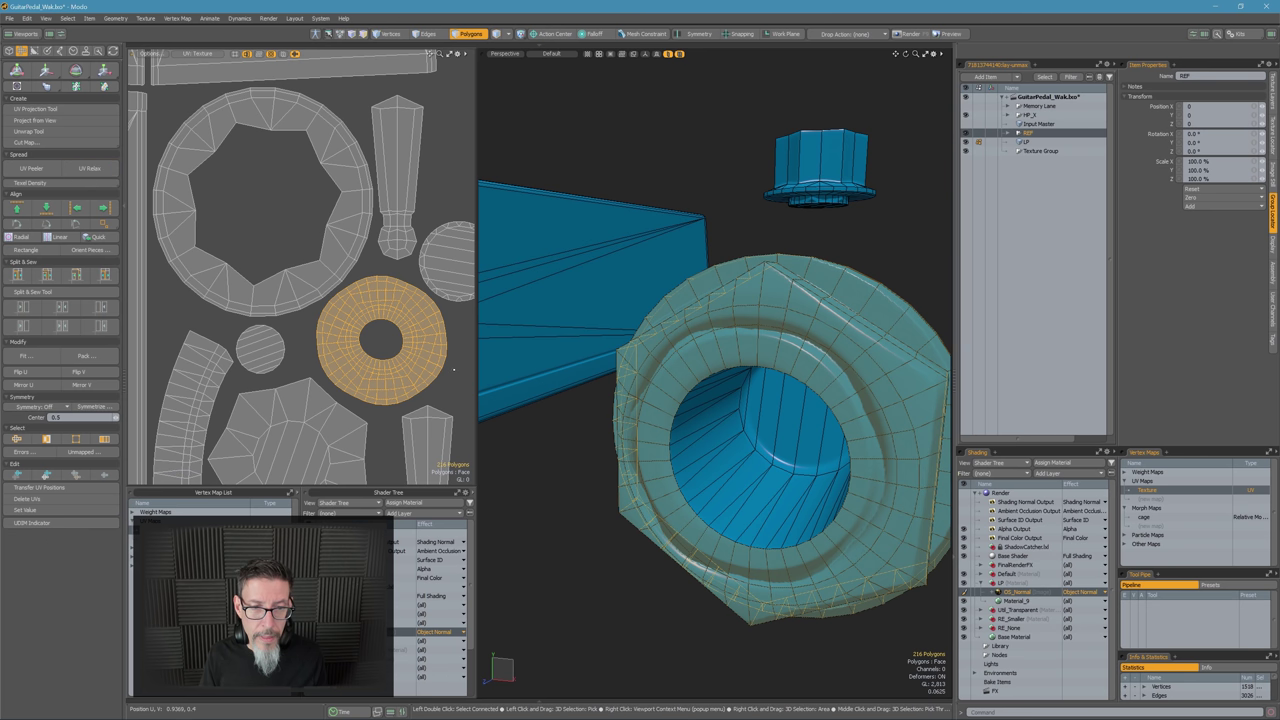
{"action": "left_click", "coordinate": [455, 385]}
{"action": "left_click_drag", "start_coordinate": [455, 385], "coordinate": [336, 383], "text": "ctrl+alt"}
{"action": "left_click_drag", "start_coordinate": [336, 383], "coordinate": [217, 333], "text": "alt+shift"}
{"action": "key", "text": "ctrl+space"}
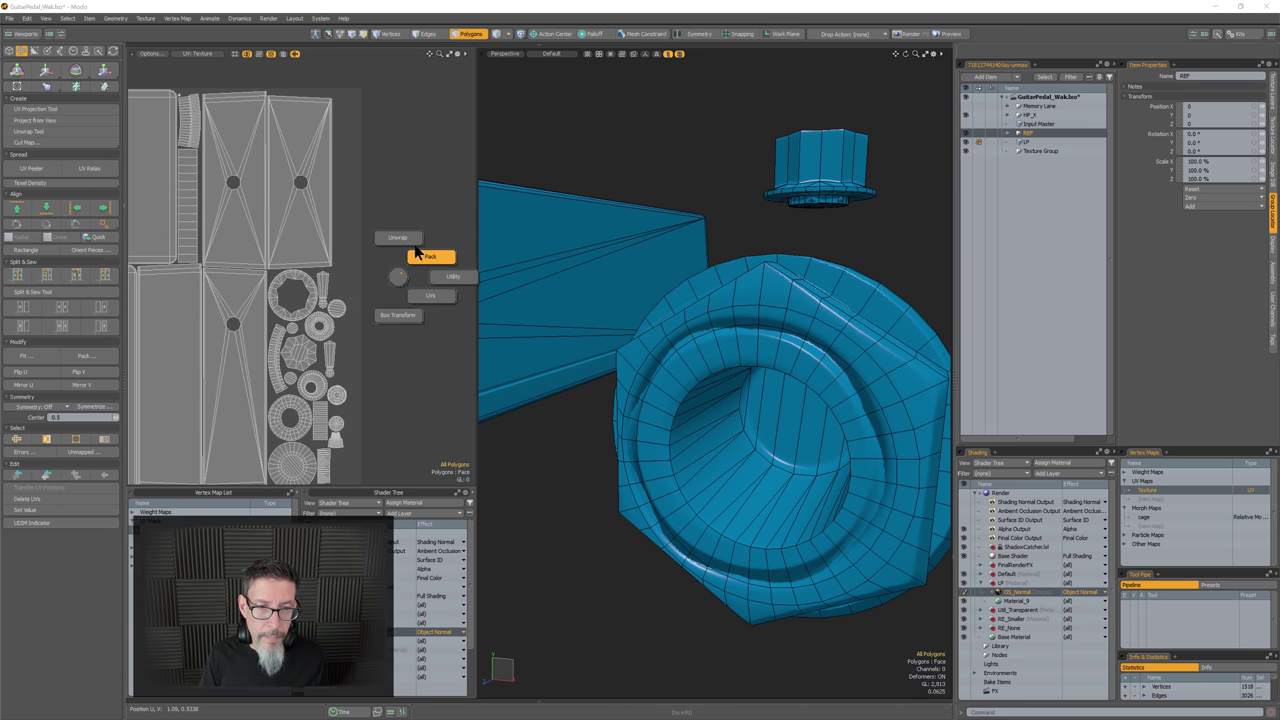
{"action": "scroll", "coordinate": [446, 337], "scroll_direction": "up", "scroll_amount": 8}
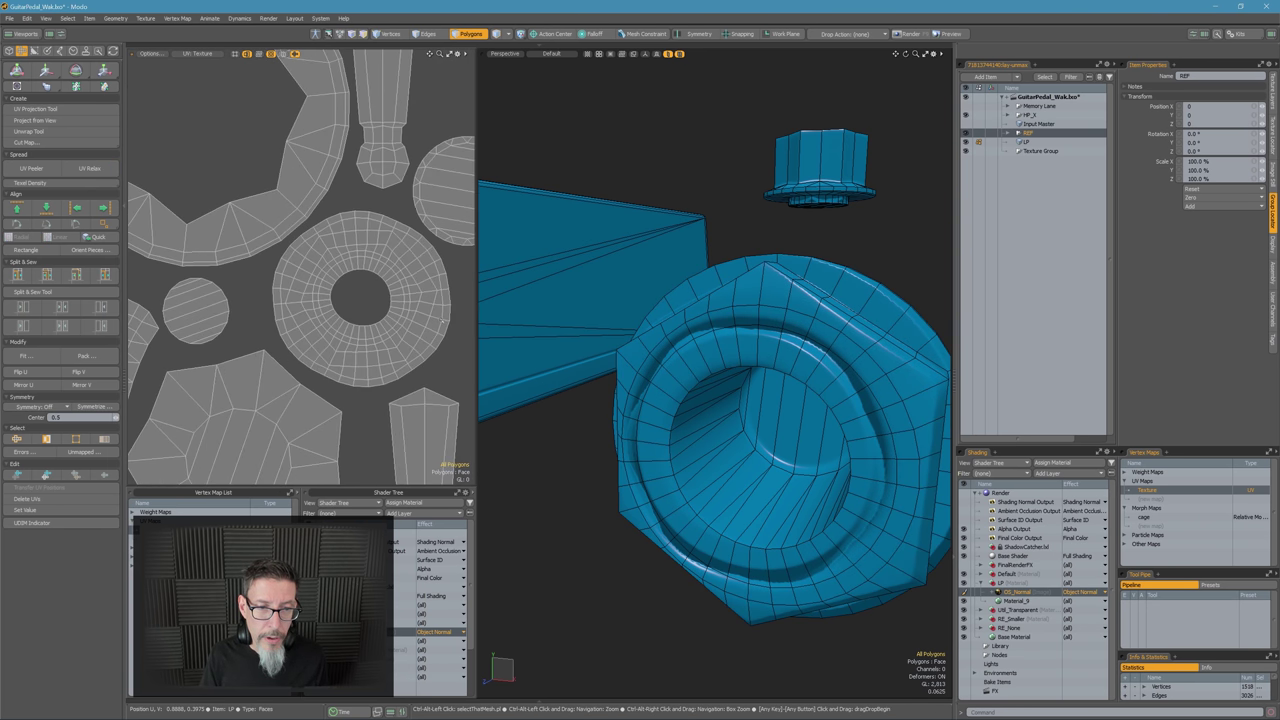
{"action": "scroll", "coordinate": [857, 344], "scroll_direction": "down", "scroll_amount": 4}
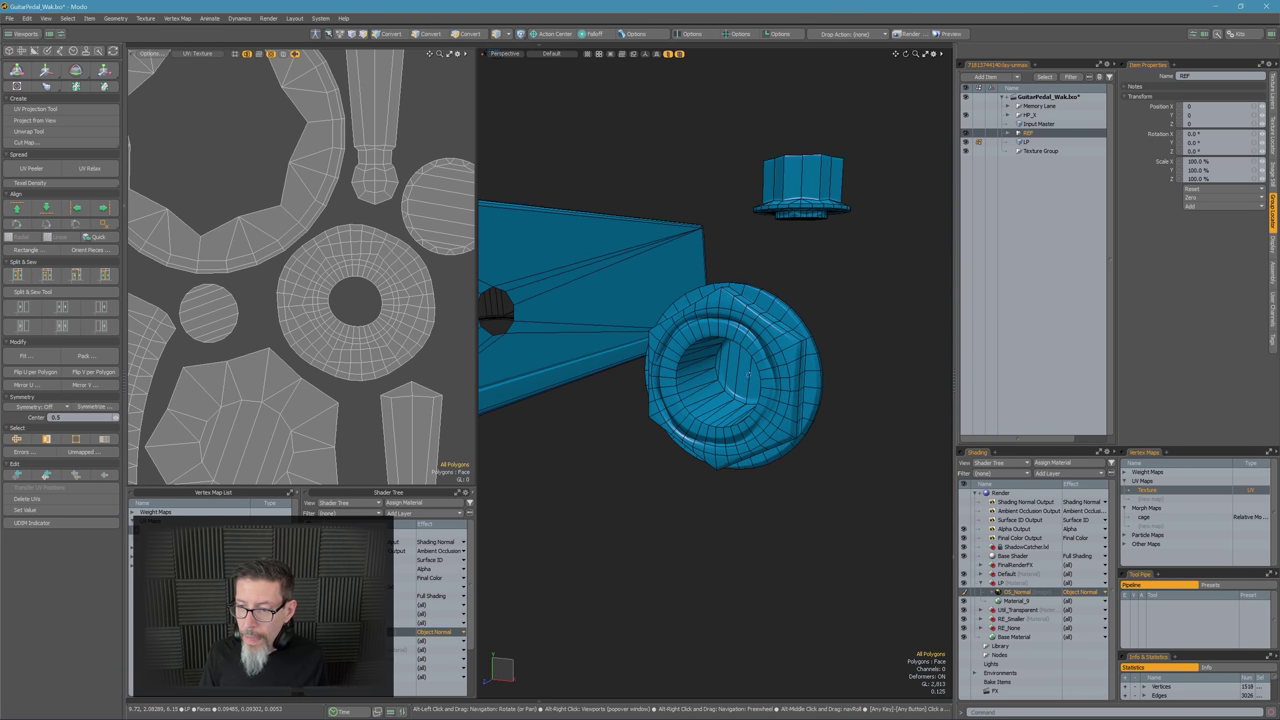
Activate the cage morph map, select the jack nut's polygons and clear their stored cage offsets
{"action": "left_click_drag", "start_coordinate": [858, 344], "coordinate": [836, 361], "text": "alt"}
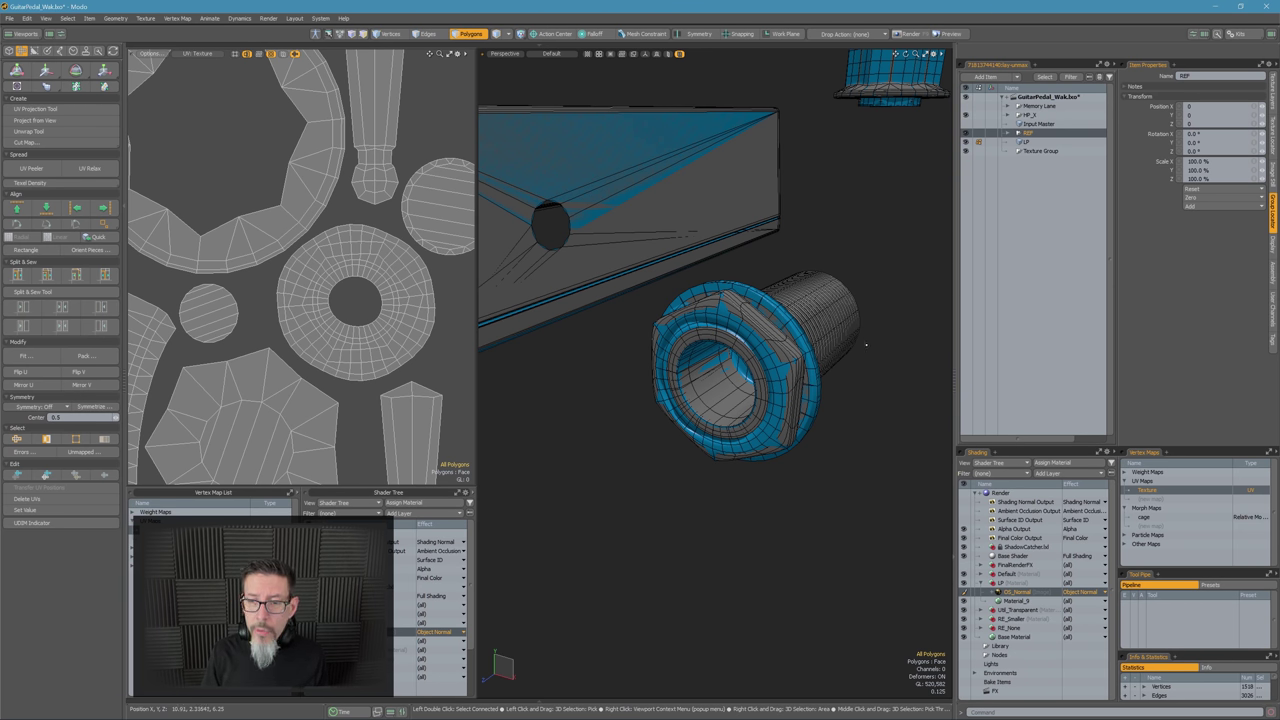
{"action": "left_click", "coordinate": [1143, 516]}
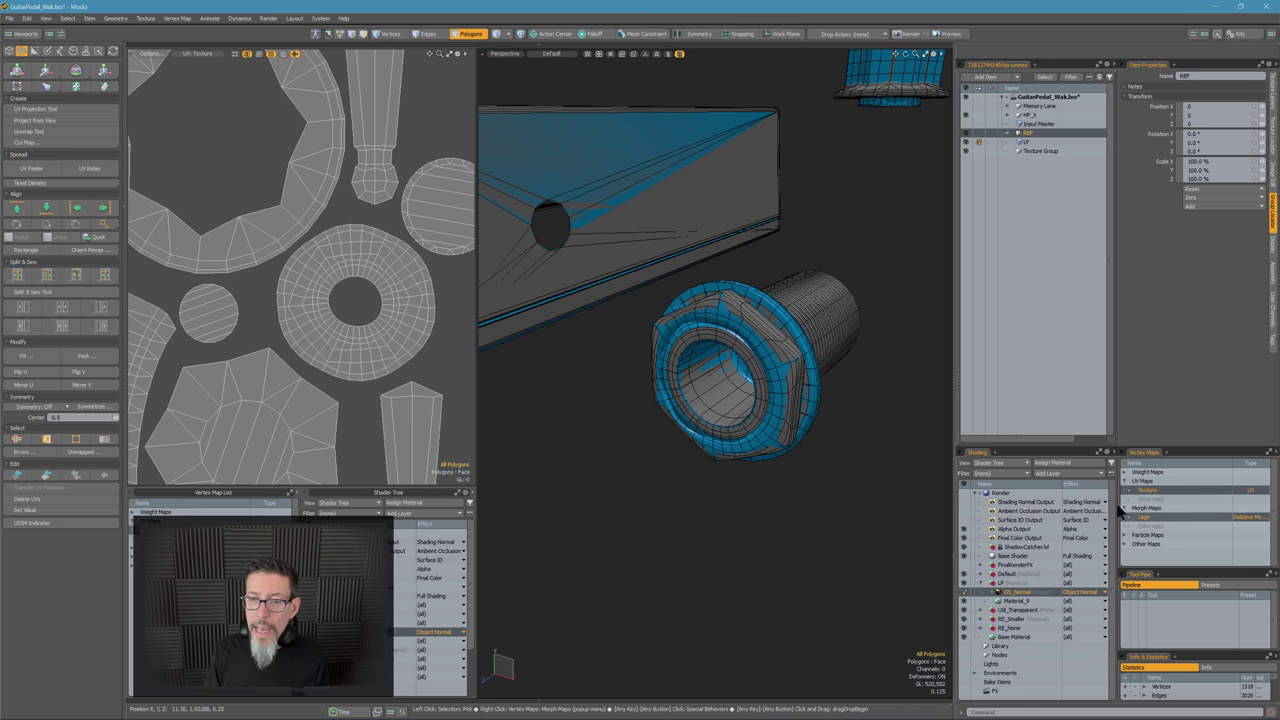
{"action": "double_click", "coordinate": [331, 262]}
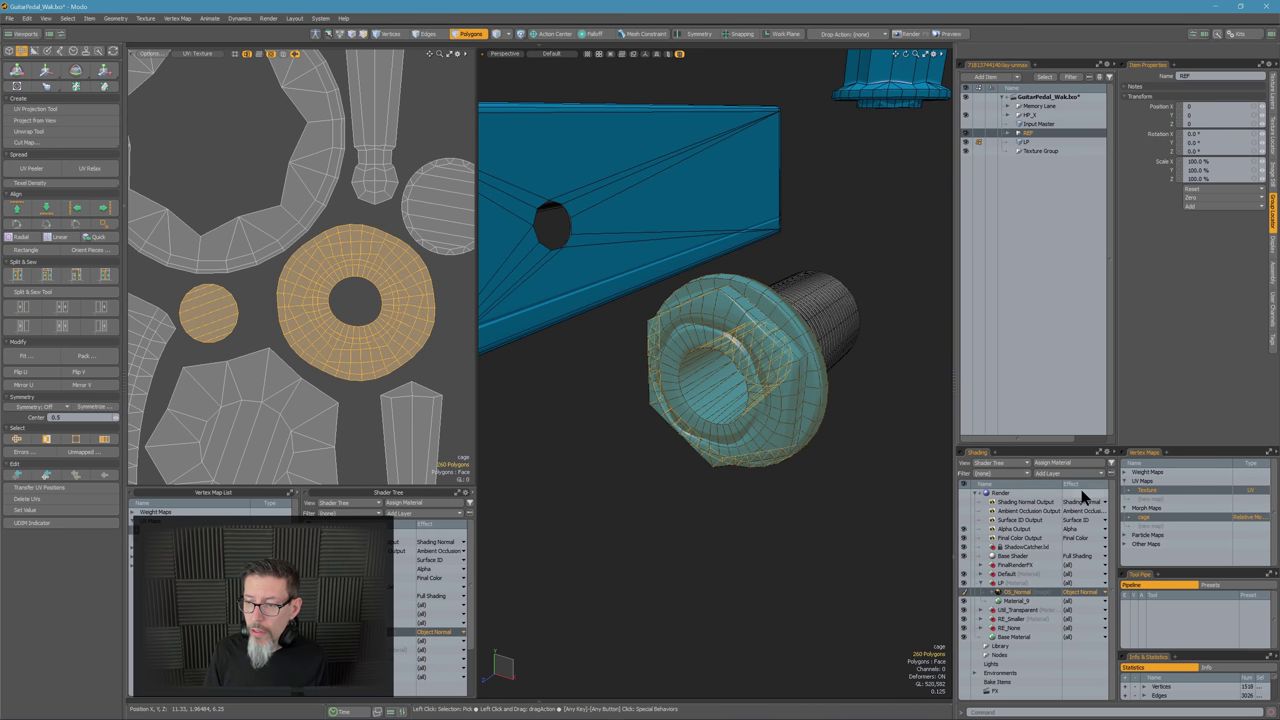
{"action": "right_click", "coordinate": [1140, 520]}
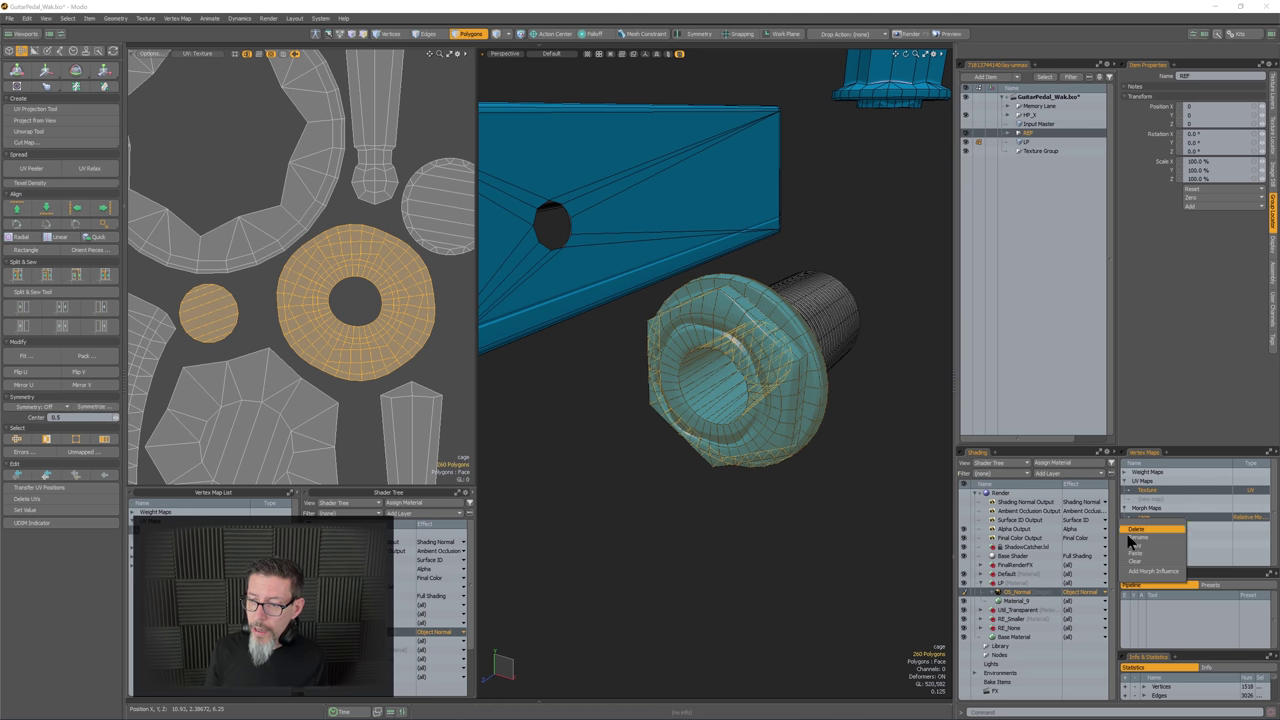
{"action": "left_click", "coordinate": [1140, 562]}
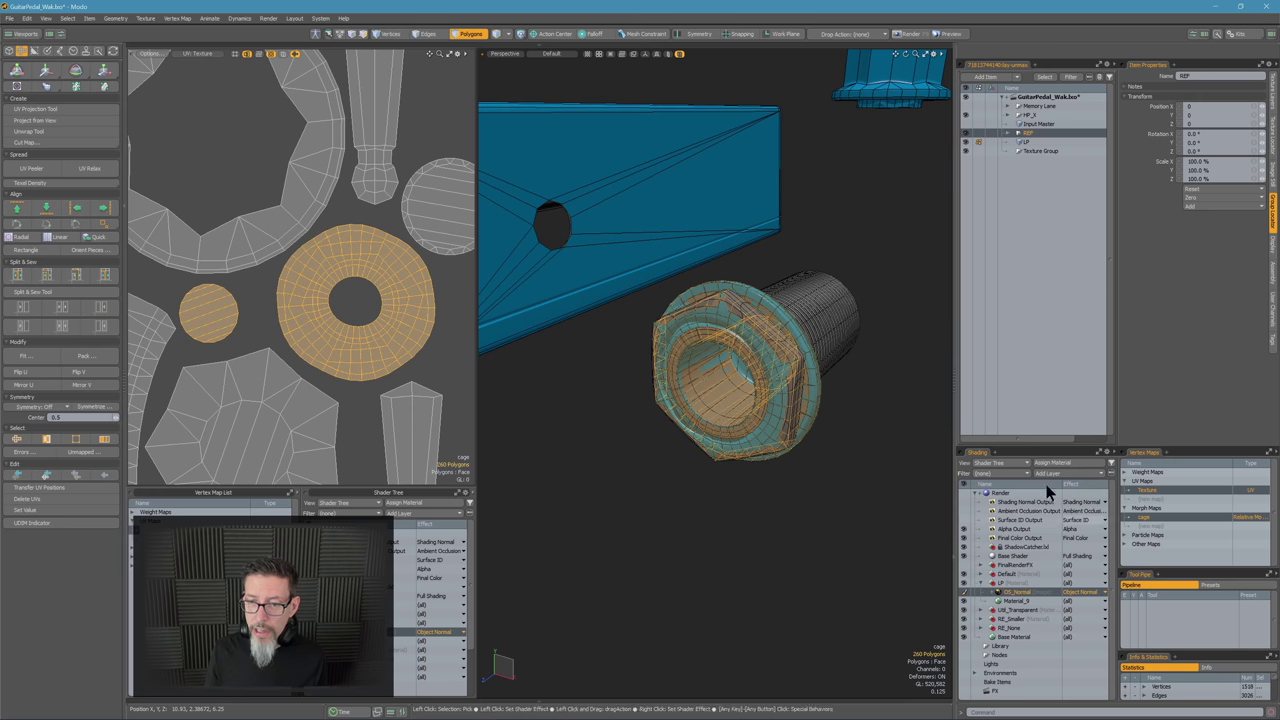
Push the jack nut's polygons outward by 0.02832 in the cage morph so they enclose the high-poly nut
{"action": "left_click_drag", "start_coordinate": [876, 373], "coordinate": [867, 371], "text": "alt"}
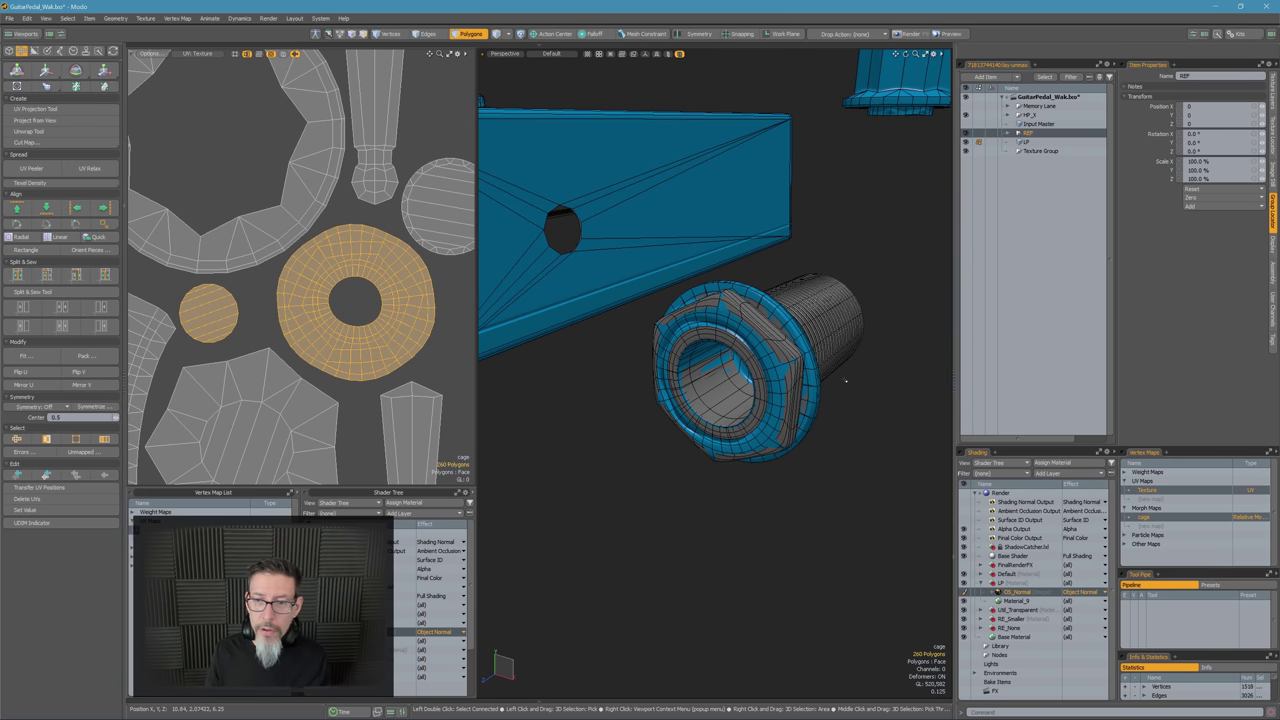
{"action": "key", "text": "shift+p"}
{"action": "left_click_drag", "start_coordinate": [783, 396], "coordinate": [846, 394]}
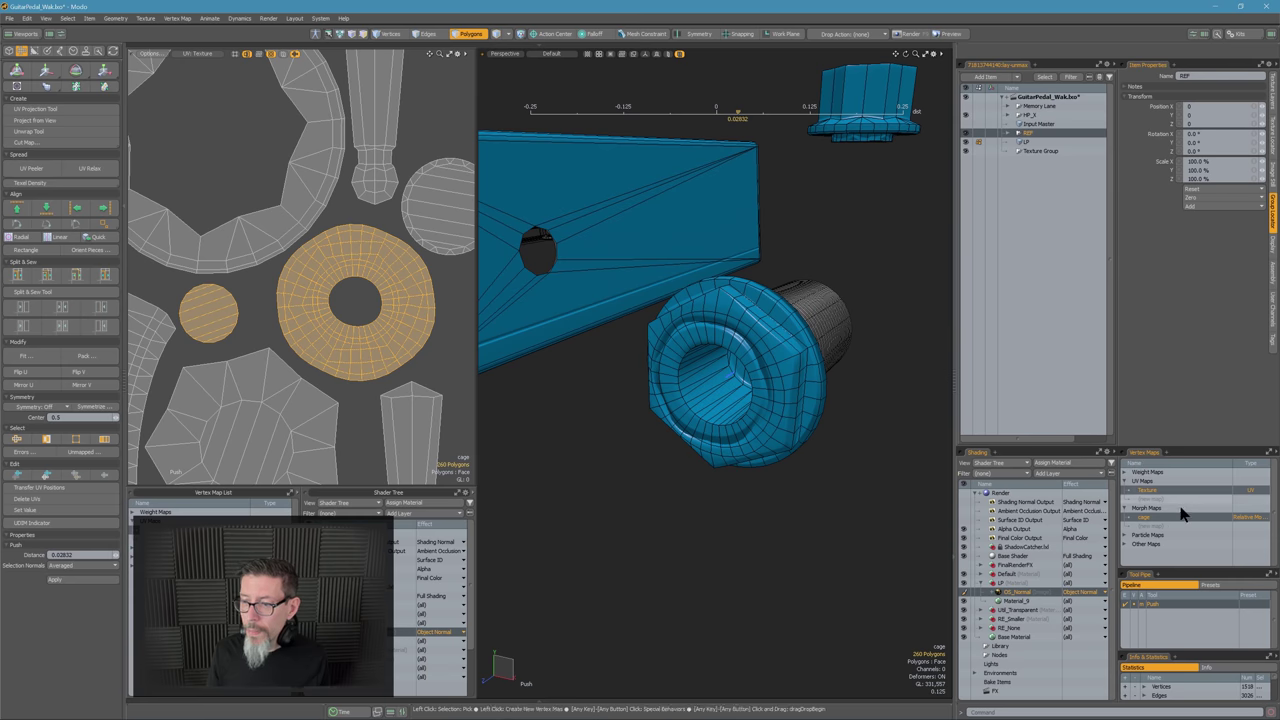
Deselect the cage morph map, drop the Push tool and polygon selection, and save the scene
{"action": "left_click", "coordinate": [1135, 517]}
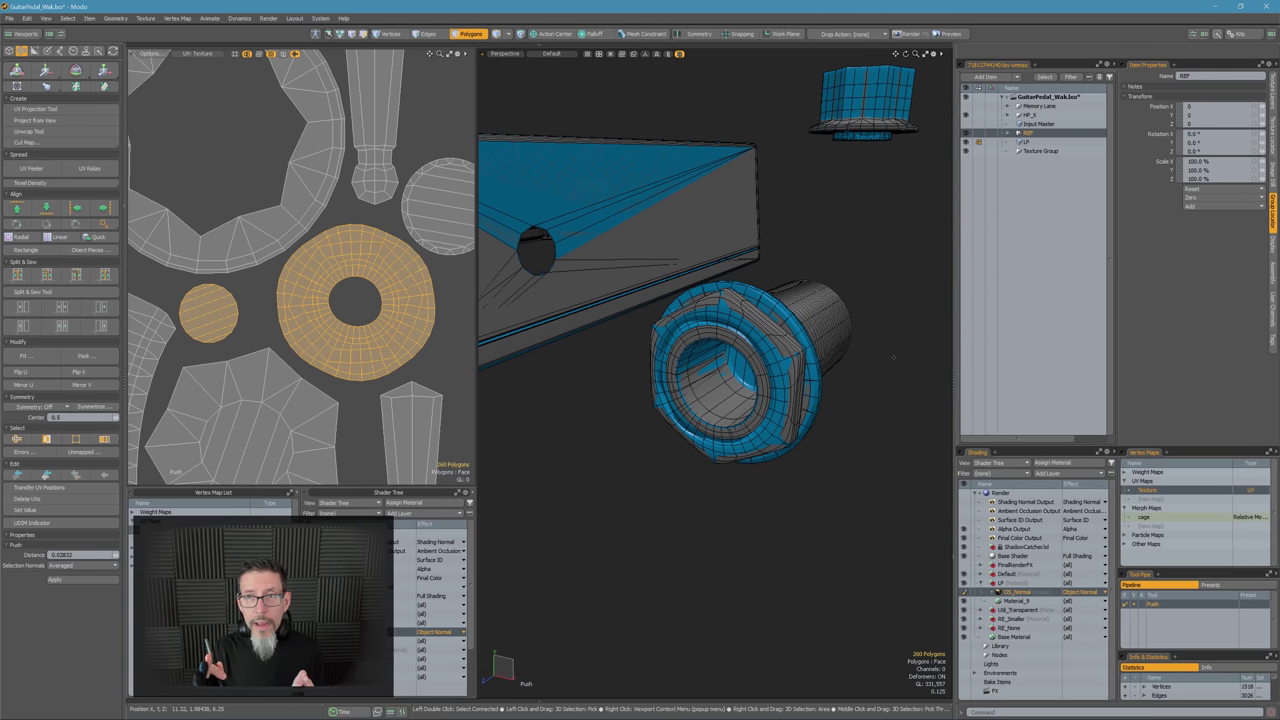
{"action": "left_click", "coordinate": [858, 245]}
{"action": "key", "text": "space"}
{"action": "left_click", "coordinate": [860, 252]}
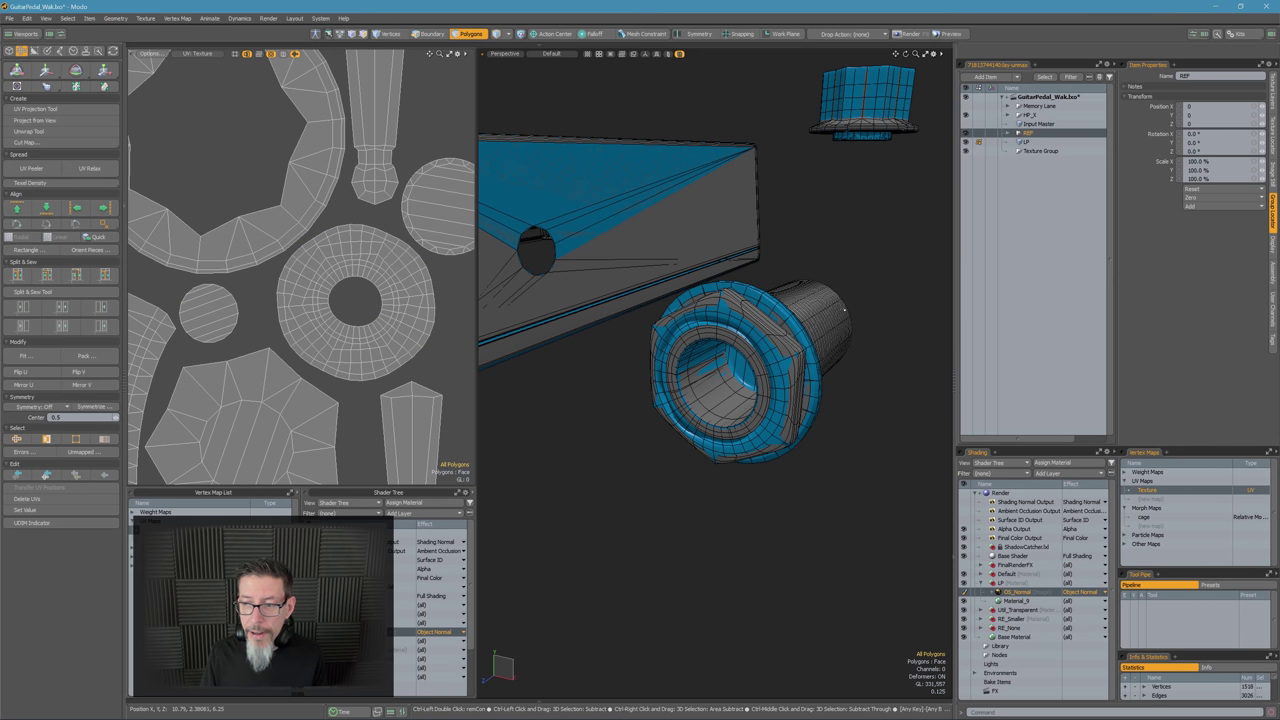
{"action": "key", "text": "ctrl+s"}
Rebake OS_Normal from the high-poly object with the cage morph chosen as the cage, and close the finished render
{"action": "left_click_drag", "start_coordinate": [855, 337], "coordinate": [863, 447], "text": "alt"}
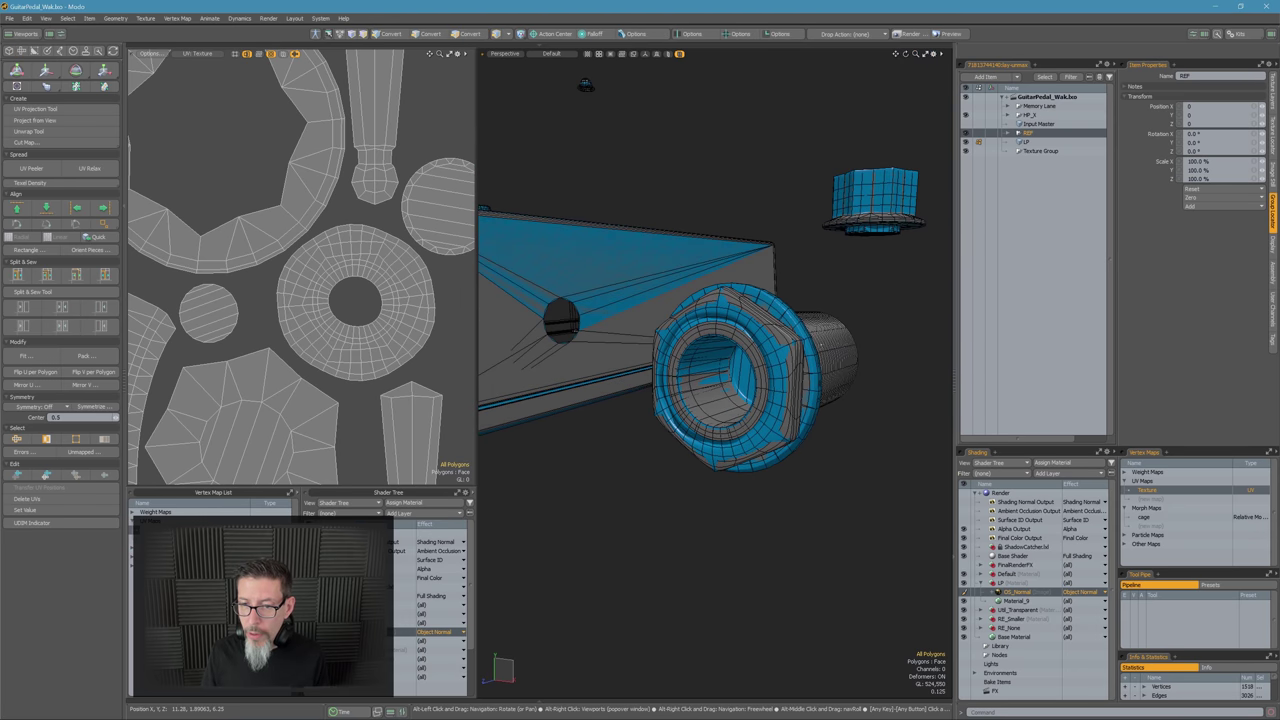
{"action": "right_click", "coordinate": [1010, 597]}
{"action": "left_click", "coordinate": [1011, 668]}
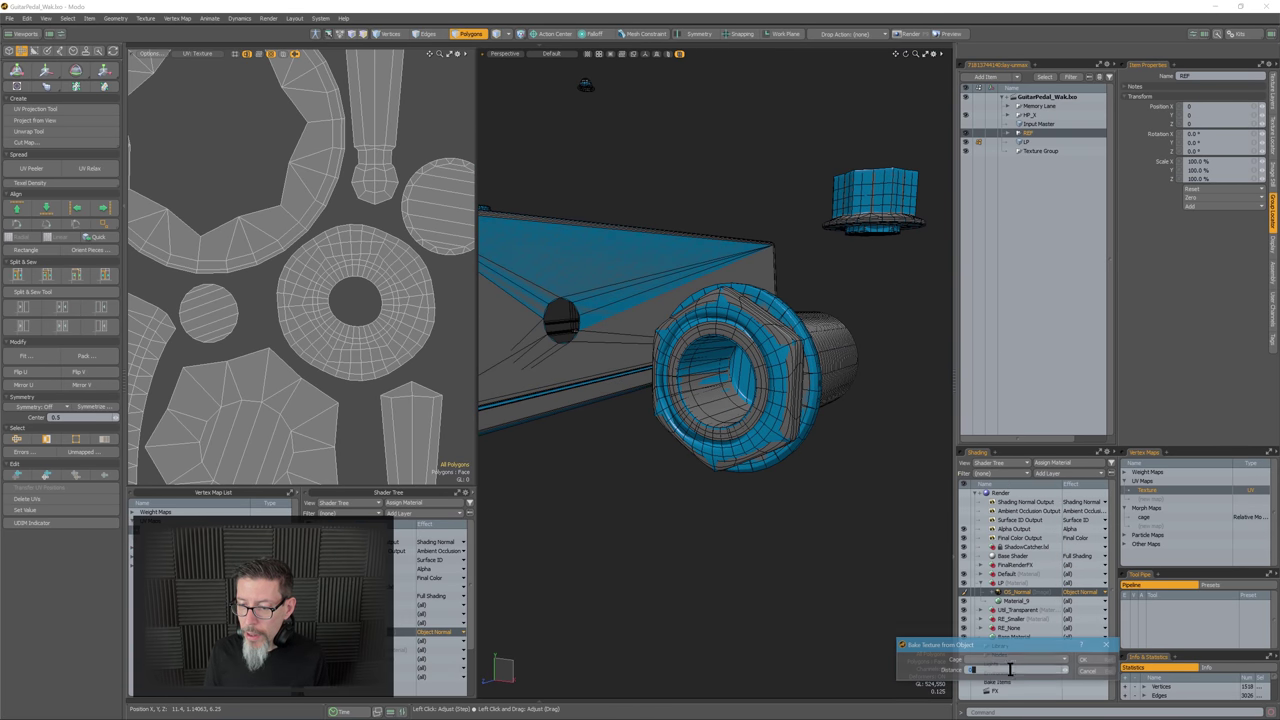
{"action": "left_click", "coordinate": [1010, 660]}
{"action": "left_click", "coordinate": [1009, 681]}
{"action": "left_click", "coordinate": [1100, 661]}
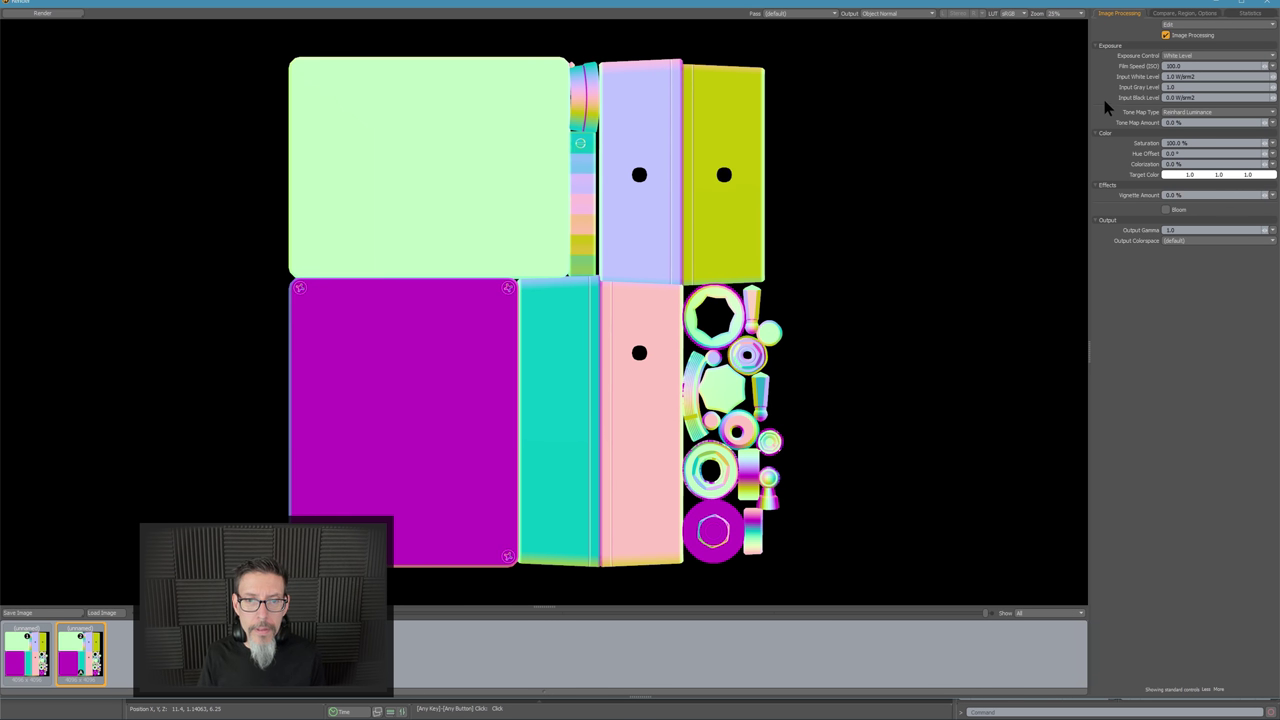
{"action": "left_click", "coordinate": [1268, 4]}
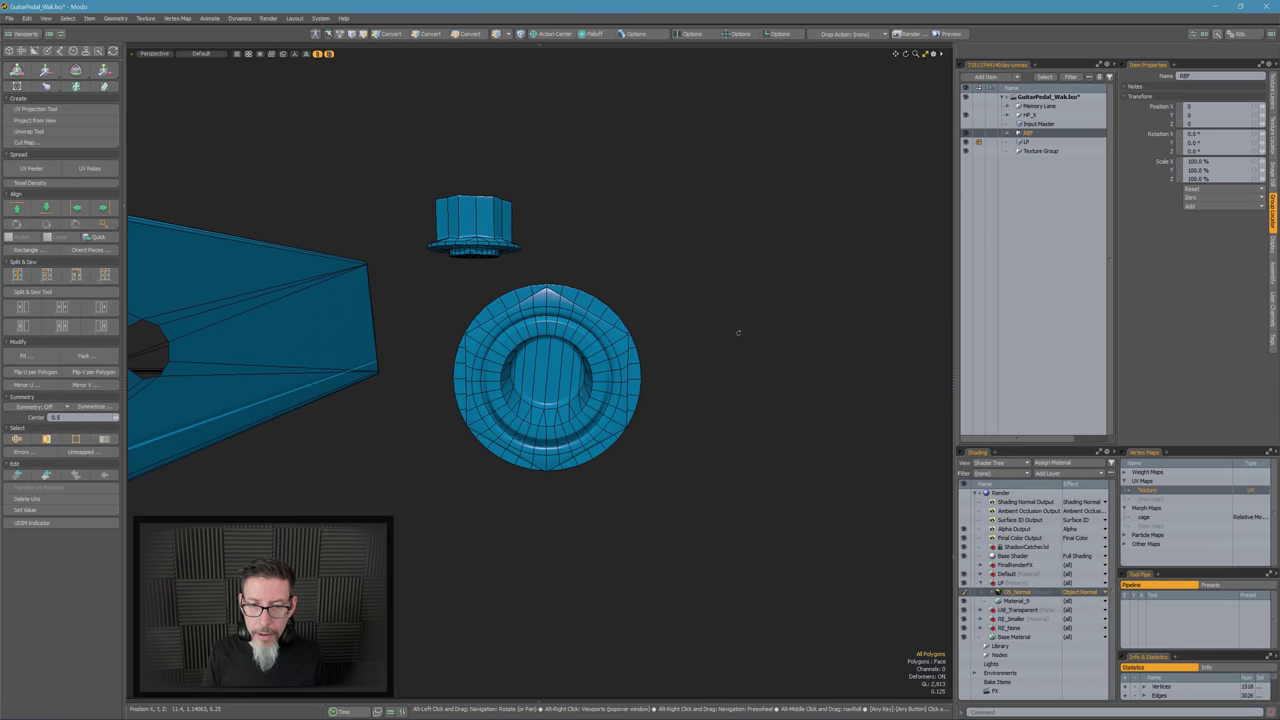
Examine the rebaked normals on the low-poly jack nut without wireframe from several angles
{"action": "key", "text": "ctrl+2"}
{"action": "scroll", "coordinate": [576, 370], "scroll_direction": "up", "scroll_amount": 4}
{"action": "left_click_drag", "start_coordinate": [576, 370], "coordinate": [456, 353], "text": "alt"}
{"action": "scroll", "coordinate": [584, 368], "scroll_direction": "down", "scroll_amount": 4}
{"action": "scroll", "coordinate": [614, 370], "scroll_direction": "up", "scroll_amount": 4}
{"action": "mouse_move", "coordinate": [456, 353]}
{"action": "left_mouse_down", "text": "ctrl+alt"}
{"action": "mouse_move", "coordinate": [479, 352]}
{"action": "mouse_move", "coordinate": [445, 352]}
{"action": "left_mouse_up", "text": "ctrl+alt"}
{"action": "left_click_drag", "start_coordinate": [690, 310], "coordinate": [646, 358], "text": "alt+shift"}
{"action": "left_click_drag", "start_coordinate": [646, 358], "coordinate": [636, 314], "text": "alt"}
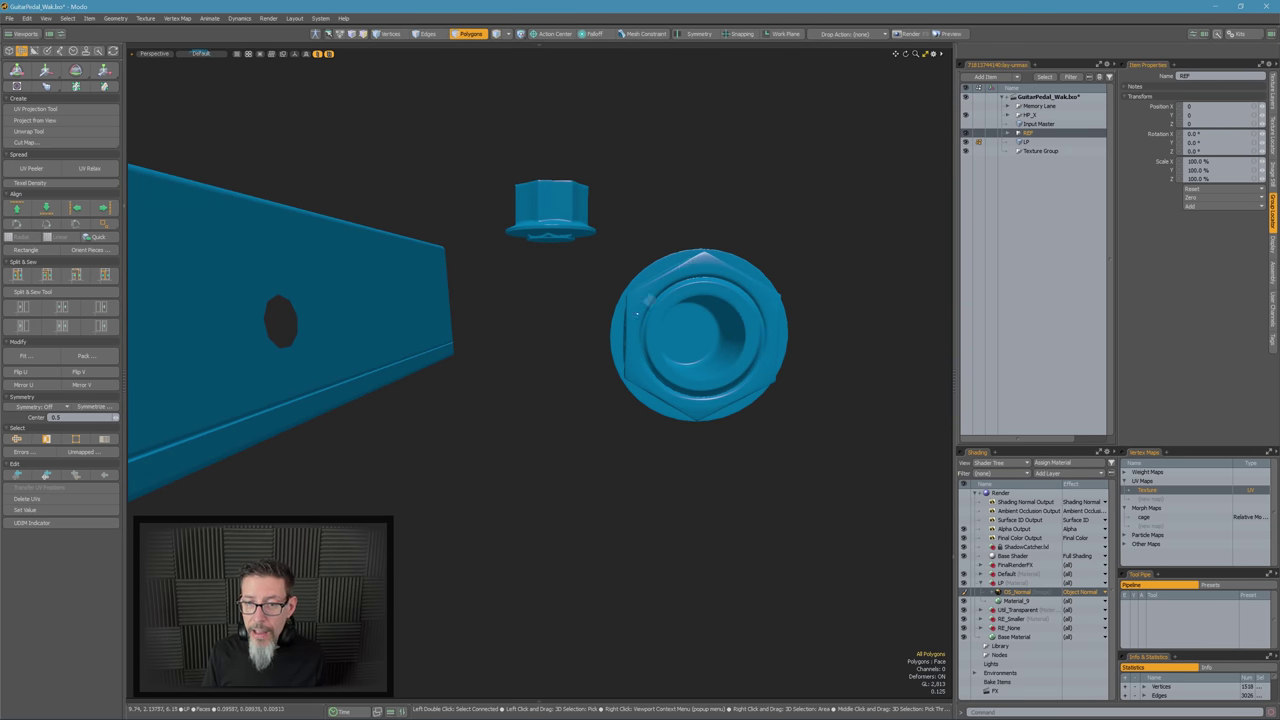
Examine the baked shading on the flanged hex part above the enclosure, including its flange and underside
{"action": "left_click_drag", "start_coordinate": [724, 330], "coordinate": [586, 346], "text": "alt"}
{"action": "scroll", "coordinate": [704, 165], "scroll_direction": "up", "scroll_amount": 4}
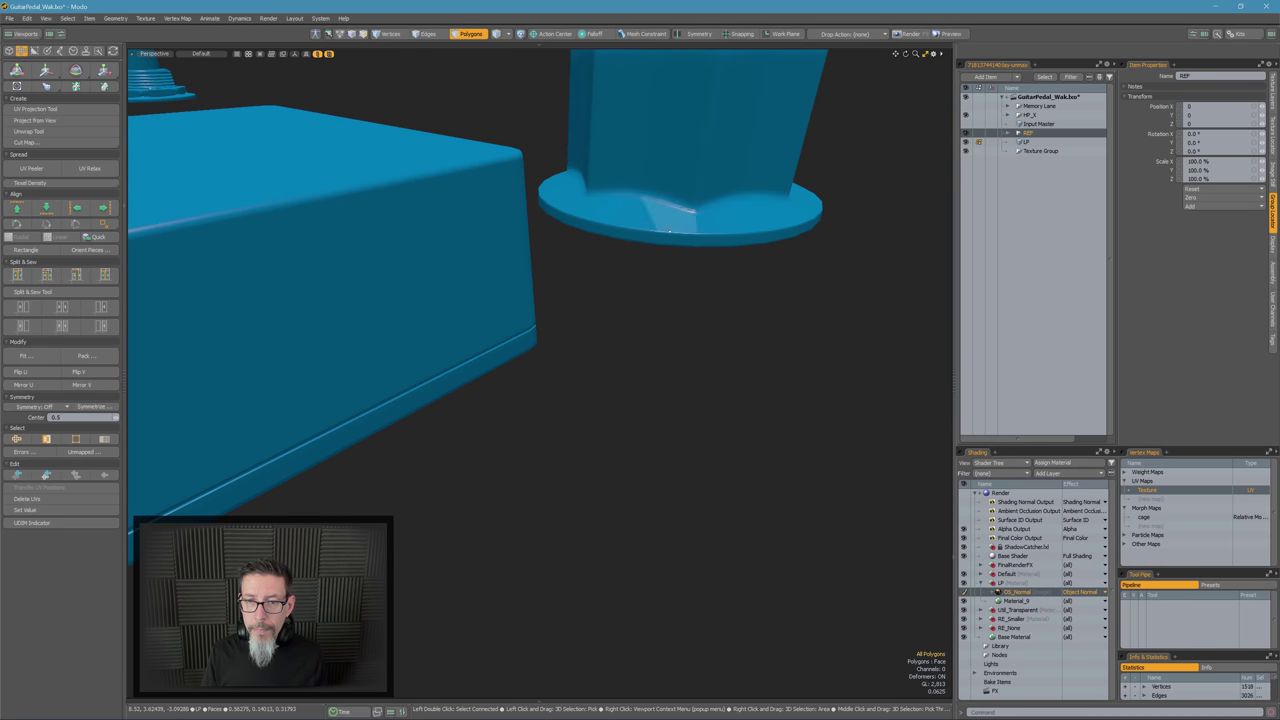
{"action": "scroll", "coordinate": [690, 162], "scroll_direction": "up", "scroll_amount": 6}
{"action": "scroll", "coordinate": [630, 445], "scroll_direction": "down", "scroll_amount": 6}
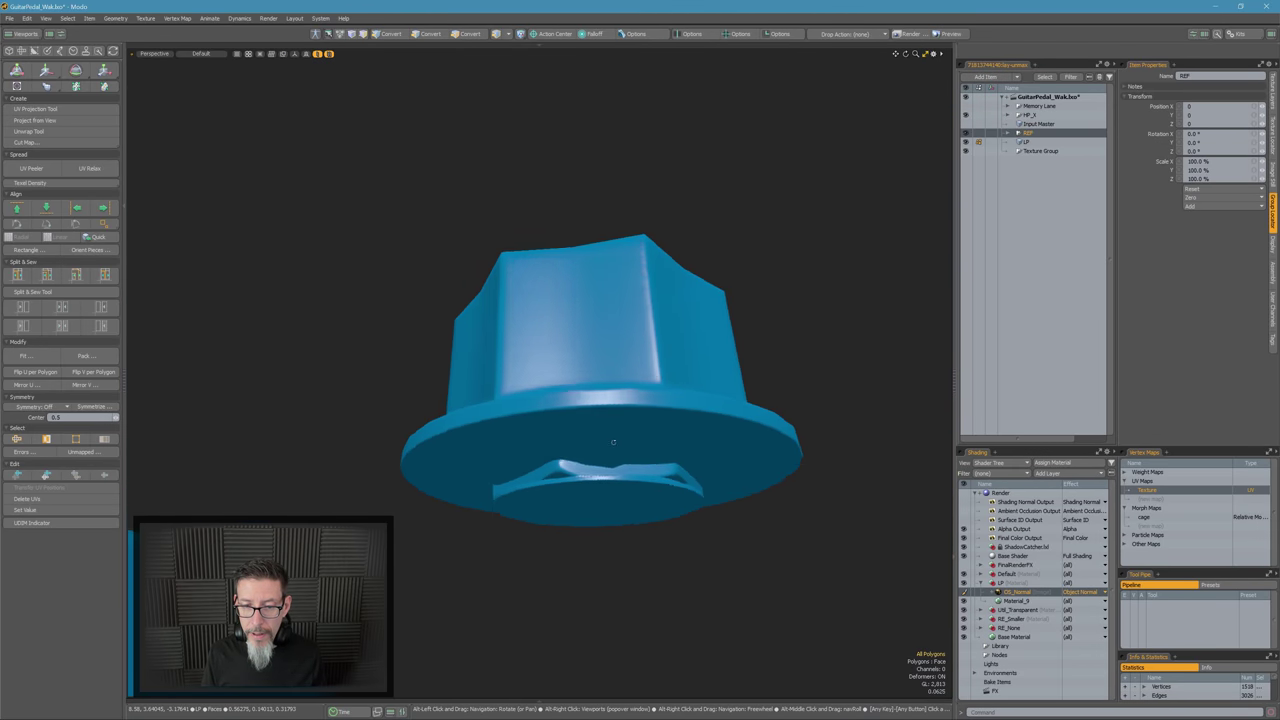
{"action": "left_click_drag", "start_coordinate": [630, 445], "coordinate": [740, 300], "text": "alt"}
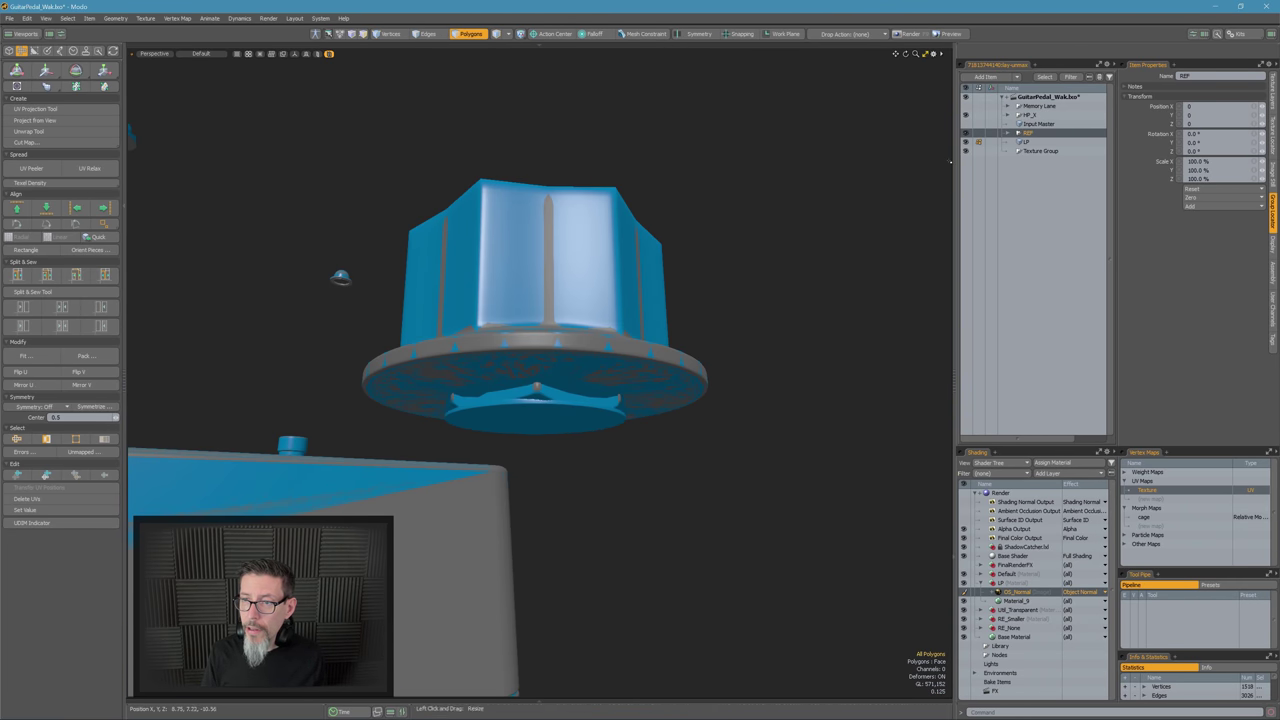
Hide the low-poly mesh to examine the high-poly nut and collar beneath it, and show the low-poly mesh again
{"action": "left_click", "coordinate": [965, 142]}
{"action": "left_click_drag", "start_coordinate": [735, 370], "coordinate": [656, 456], "text": "alt"}
{"action": "key", "text": "3"}
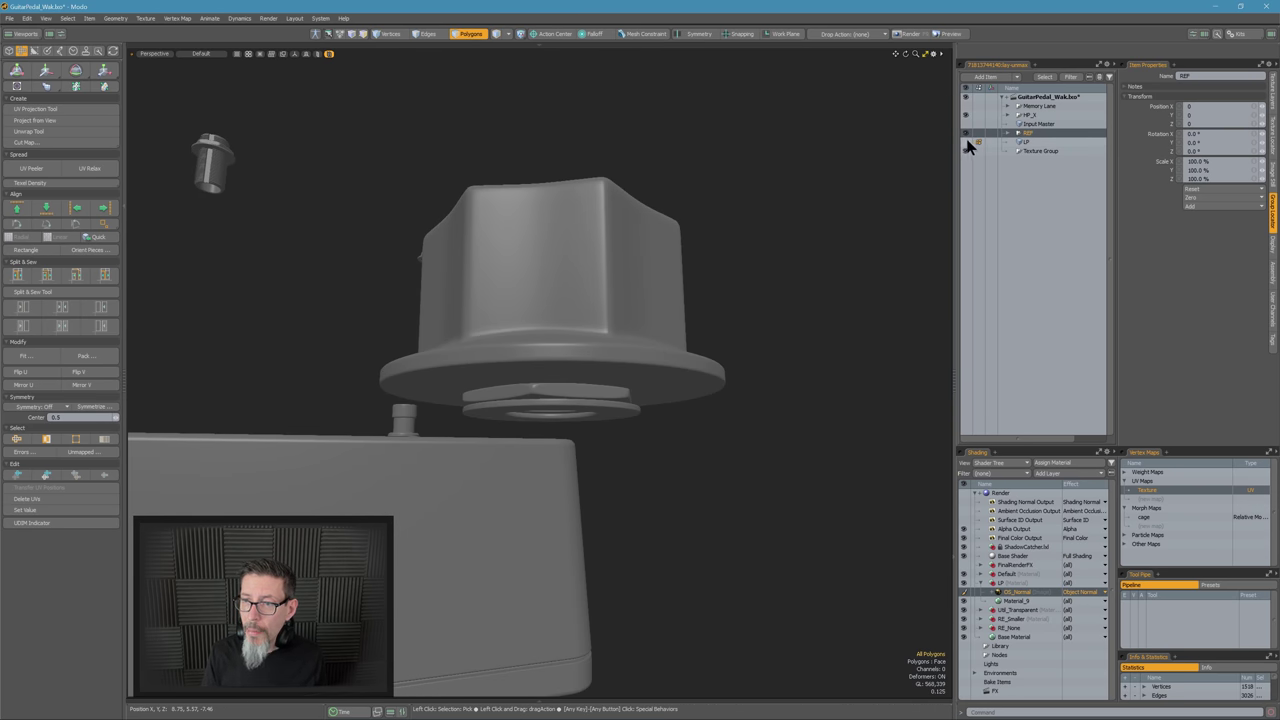
{"action": "left_click", "coordinate": [965, 133]}
{"action": "left_click", "coordinate": [966, 142]}
Isolate the LP mesh and examine the shading on the nut, its flange and the short collar underneath
{"action": "left_click", "coordinate": [1026, 142]}
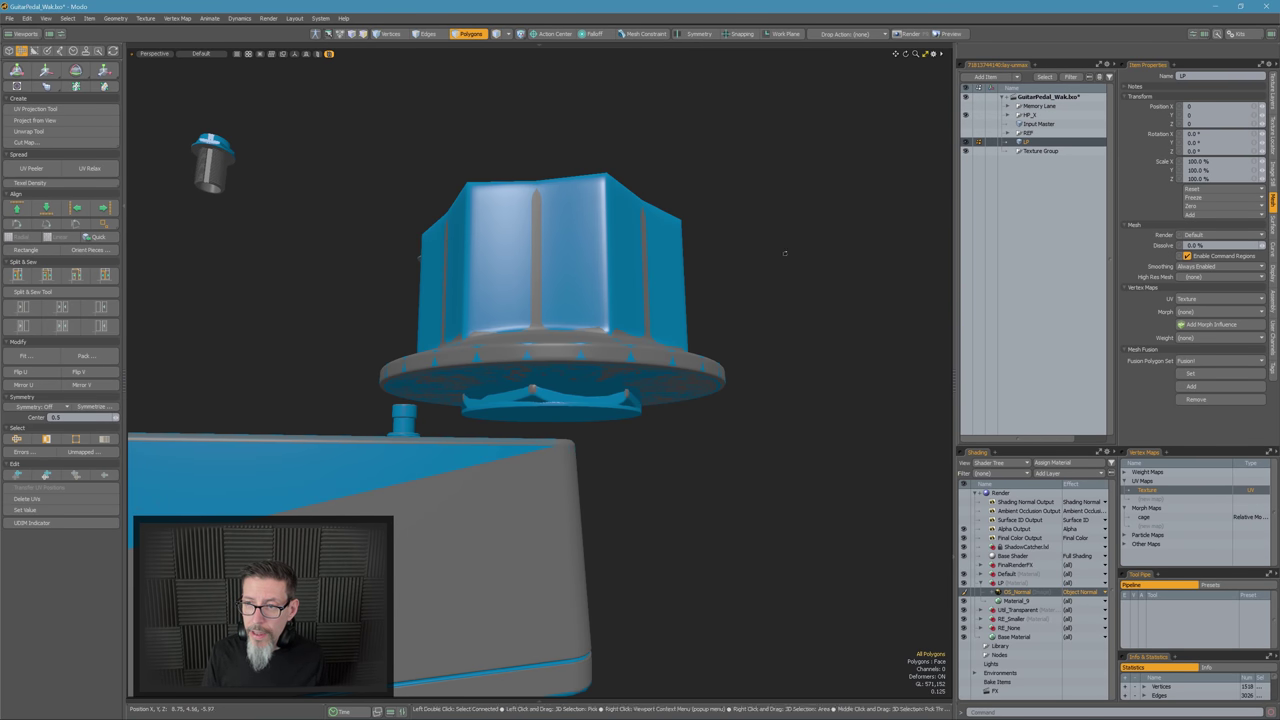
{"action": "left_click_drag", "start_coordinate": [585, 385], "coordinate": [535, 410], "text": "alt"}
{"action": "key", "text": "shift+h"}
{"action": "left_click_drag", "start_coordinate": [535, 410], "coordinate": [601, 451], "text": "ctrl+alt"}
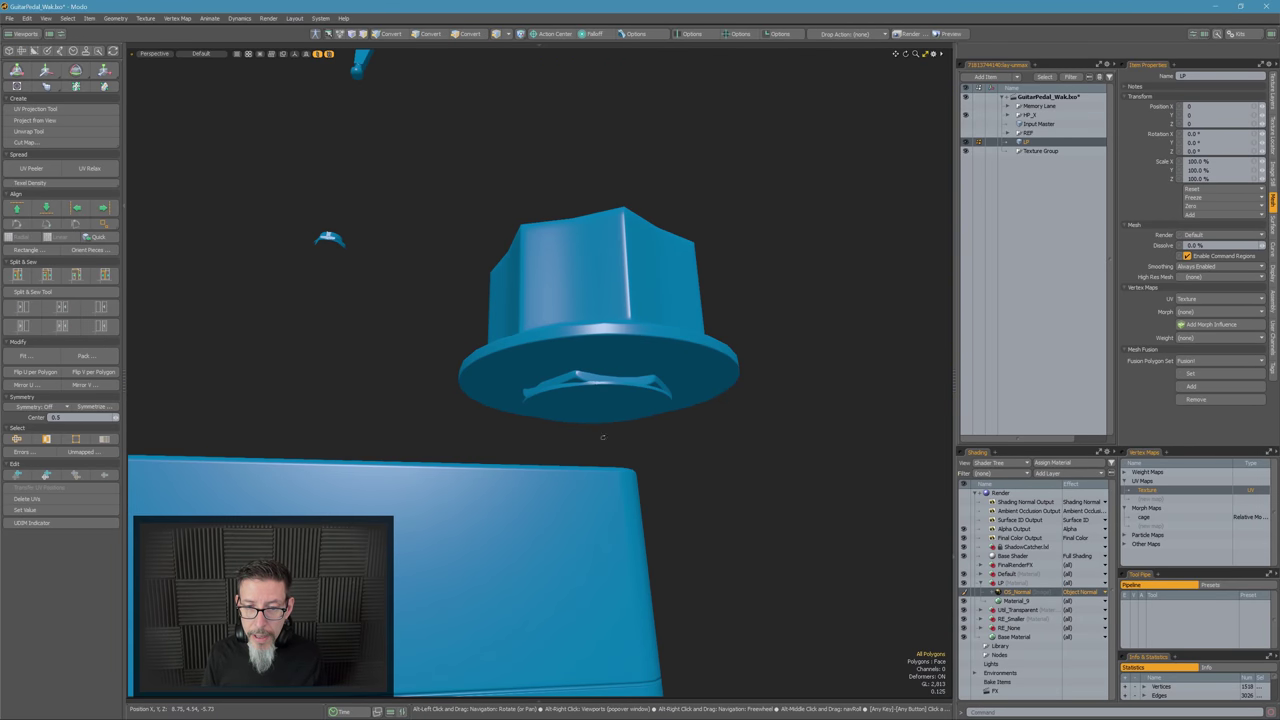
{"action": "left_click_drag", "start_coordinate": [591, 372], "coordinate": [608, 364], "text": "alt"}
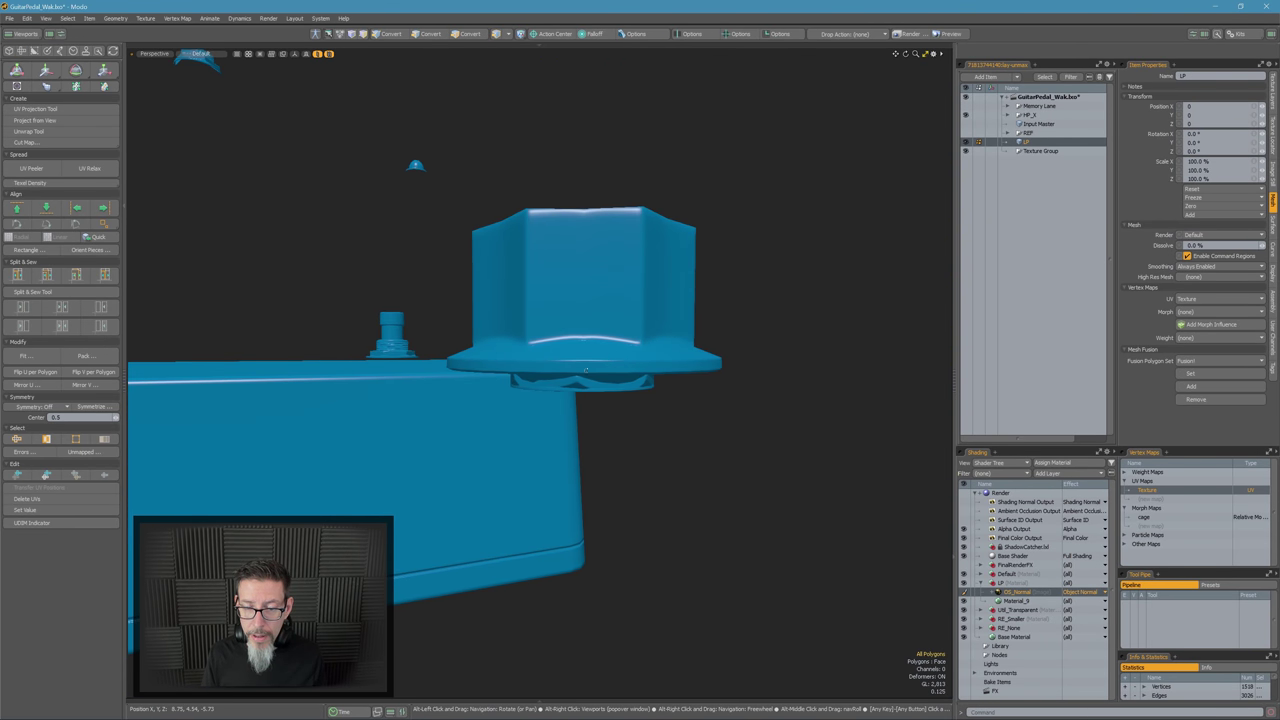
{"action": "left_click_drag", "start_coordinate": [606, 413], "coordinate": [634, 389], "text": "alt"}
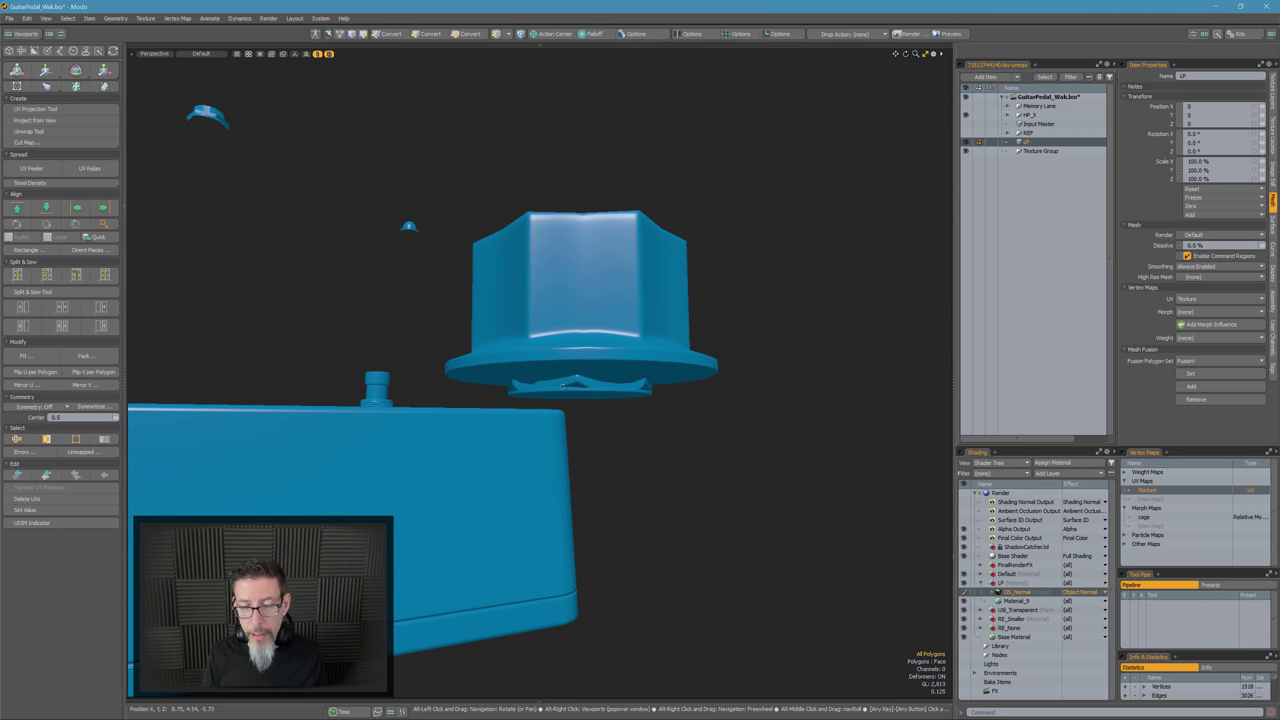
{"action": "left_click_drag", "start_coordinate": [550, 377], "coordinate": [620, 388], "text": "alt"}
Show the wireframe and add a horizontal edge loop around the short collar beneath the nut's flange
{"action": "key", "text": "F4"}
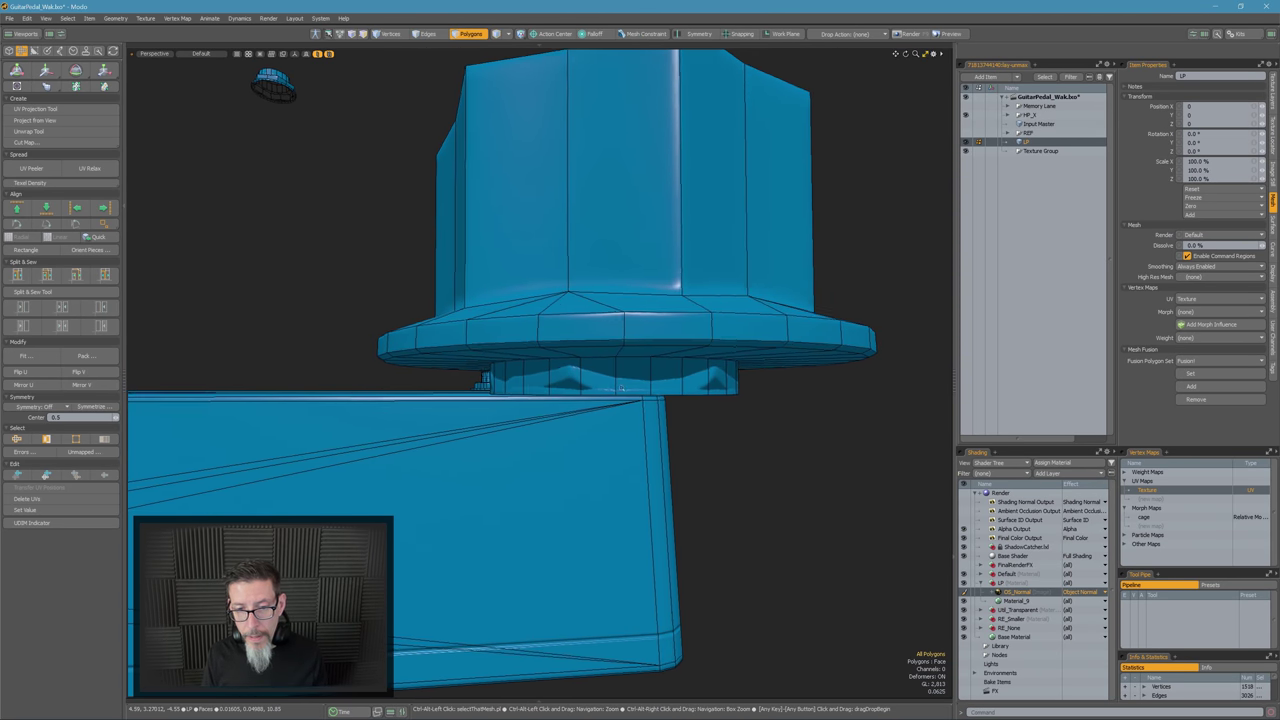
{"action": "left_click", "coordinate": [598, 376]}
{"action": "left_click", "coordinate": [566, 376], "text": "shift"}
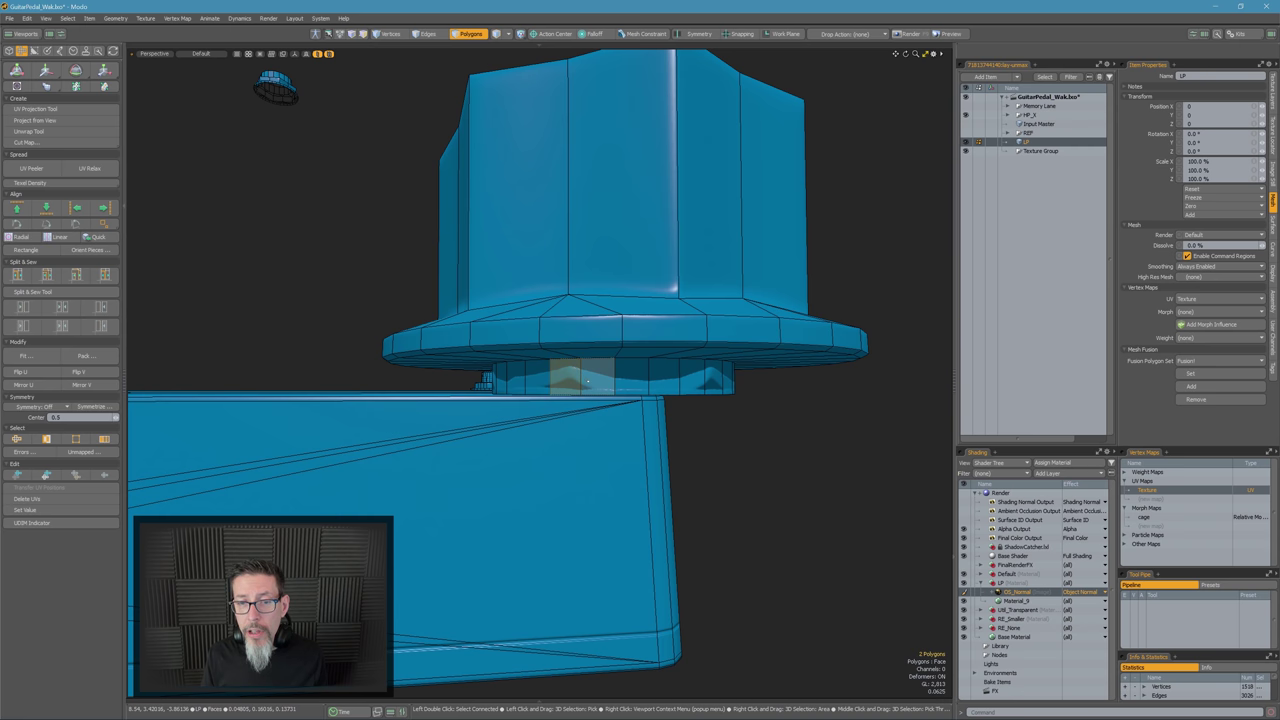
{"action": "left_click", "coordinate": [688, 425]}
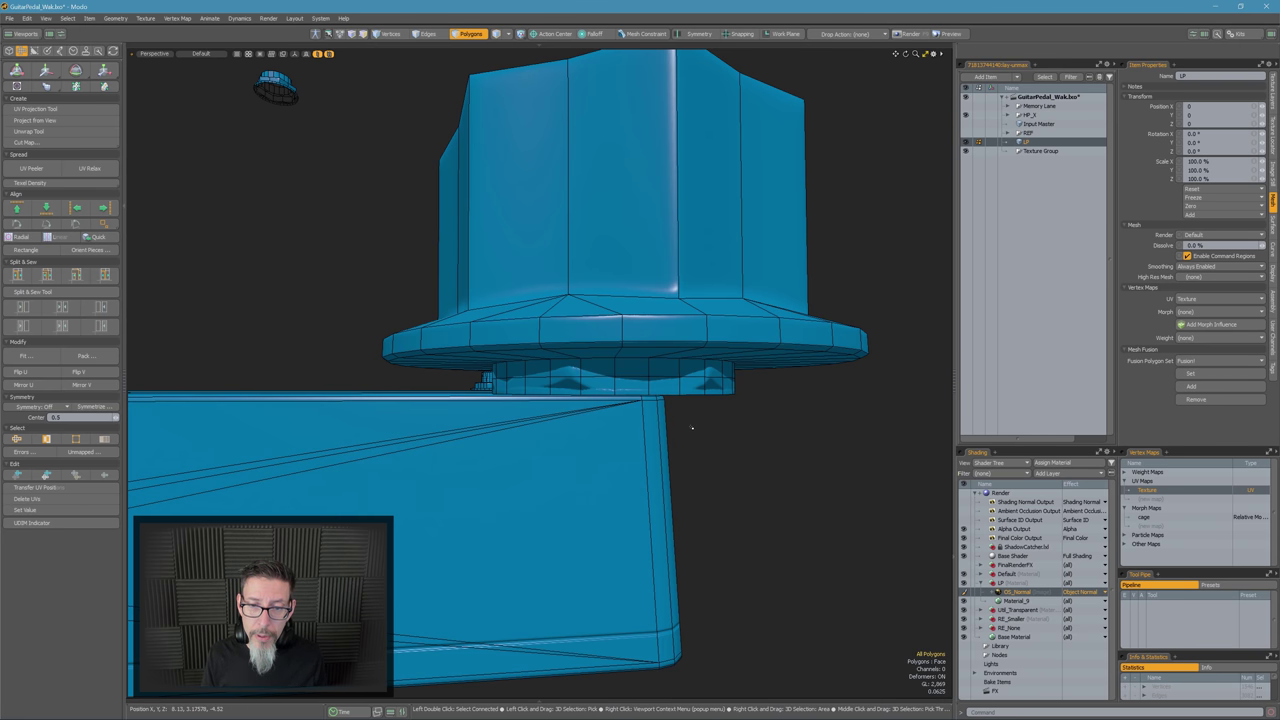
{"action": "key", "text": "ctrl+z"}
{"action": "key", "text": "ctrl+z"}
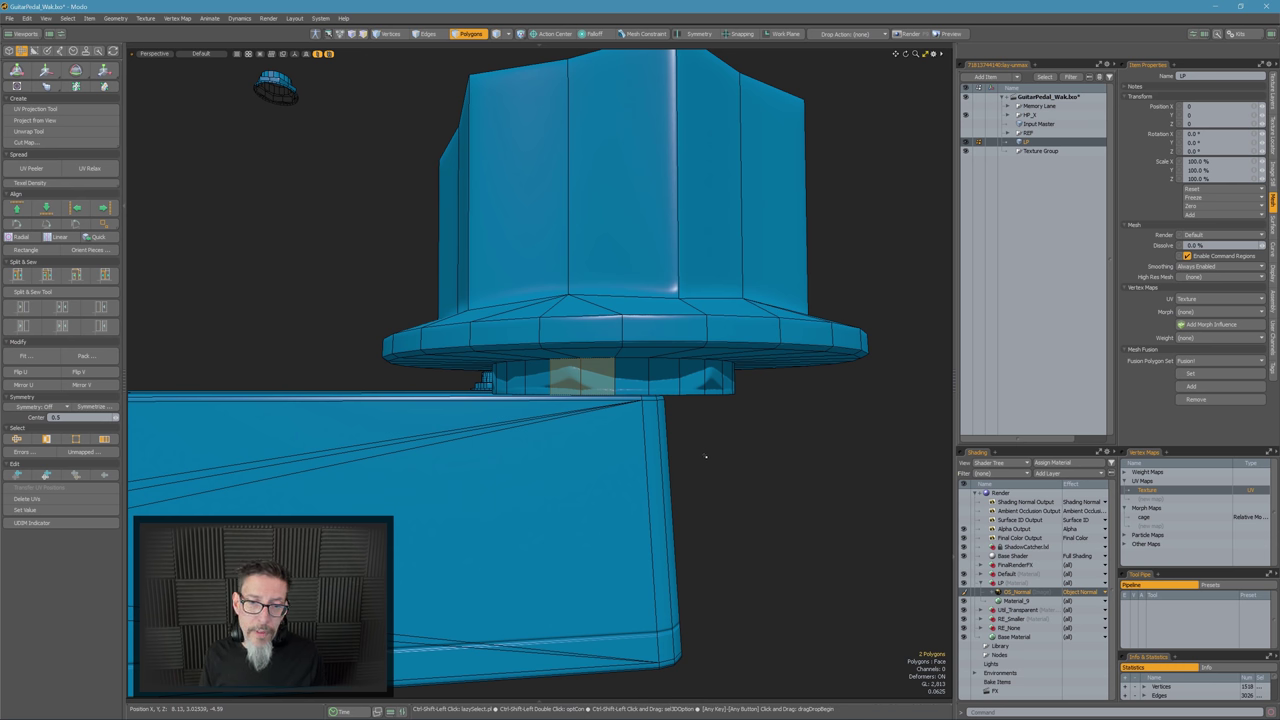
{"action": "left_click", "coordinate": [694, 440]}
{"action": "left_click_drag", "start_coordinate": [694, 437], "coordinate": [716, 421], "text": "alt"}
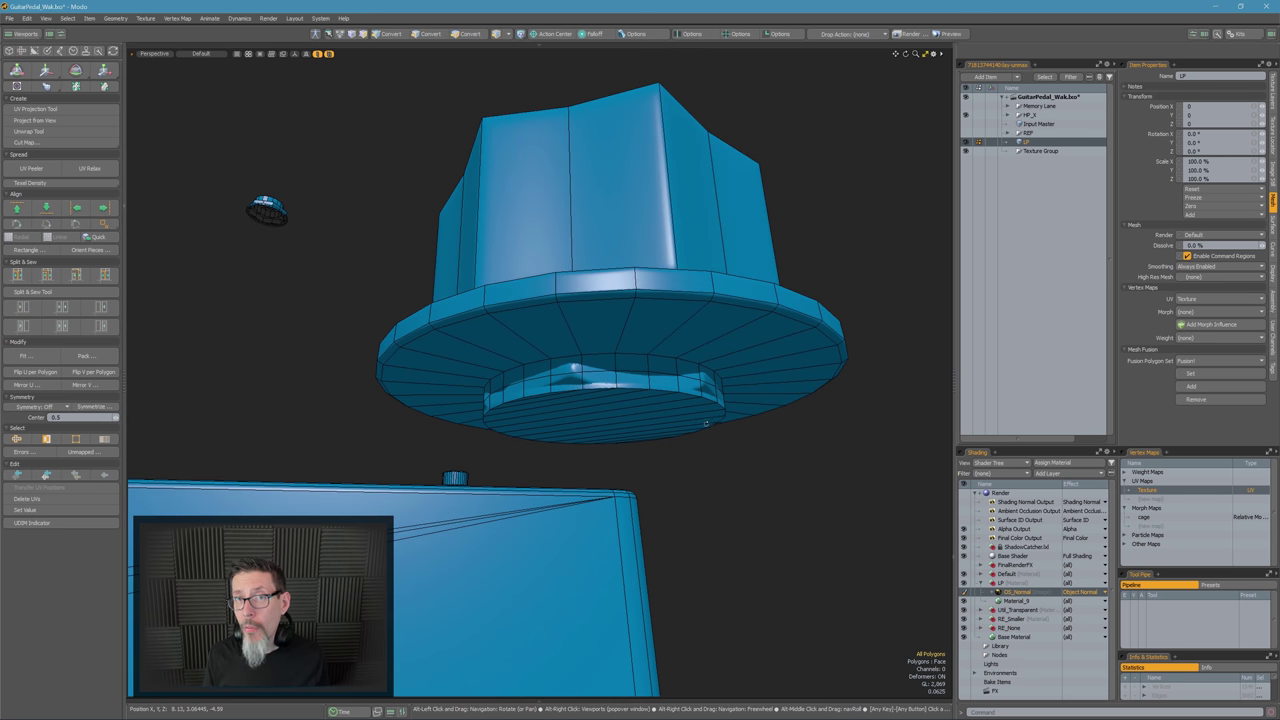
Unhide the other meshes, select the whole connected low-poly nut and clear its offsets in the cage morph map
{"action": "key", "text": "alt+i"}
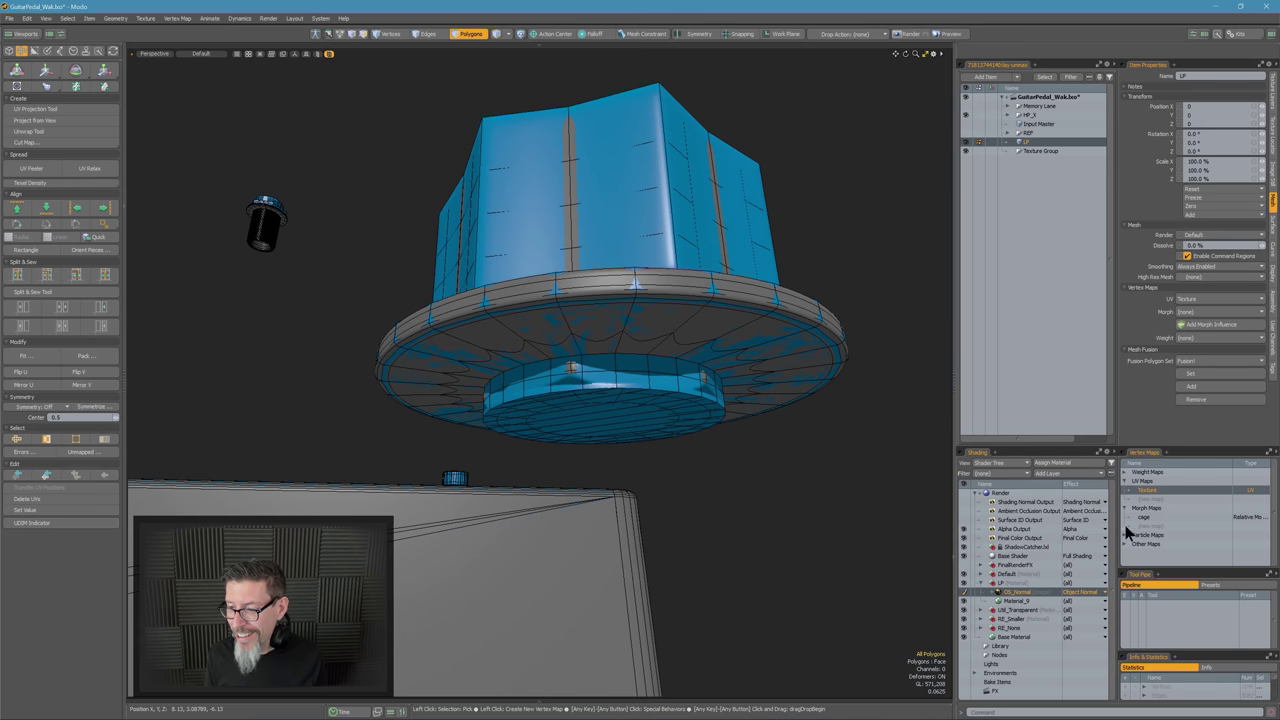
{"action": "left_click", "coordinate": [1147, 520]}
{"action": "right_click", "coordinate": [1148, 521]}
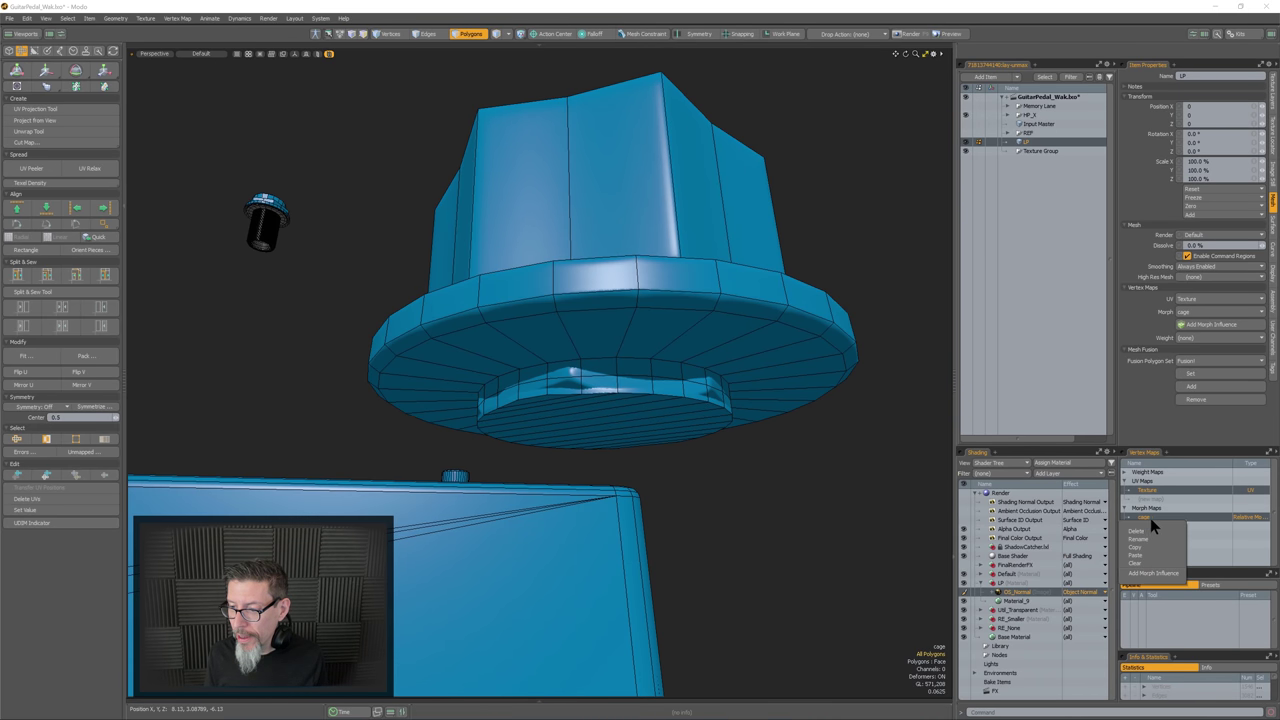
{"action": "left_click", "coordinate": [1147, 531]}
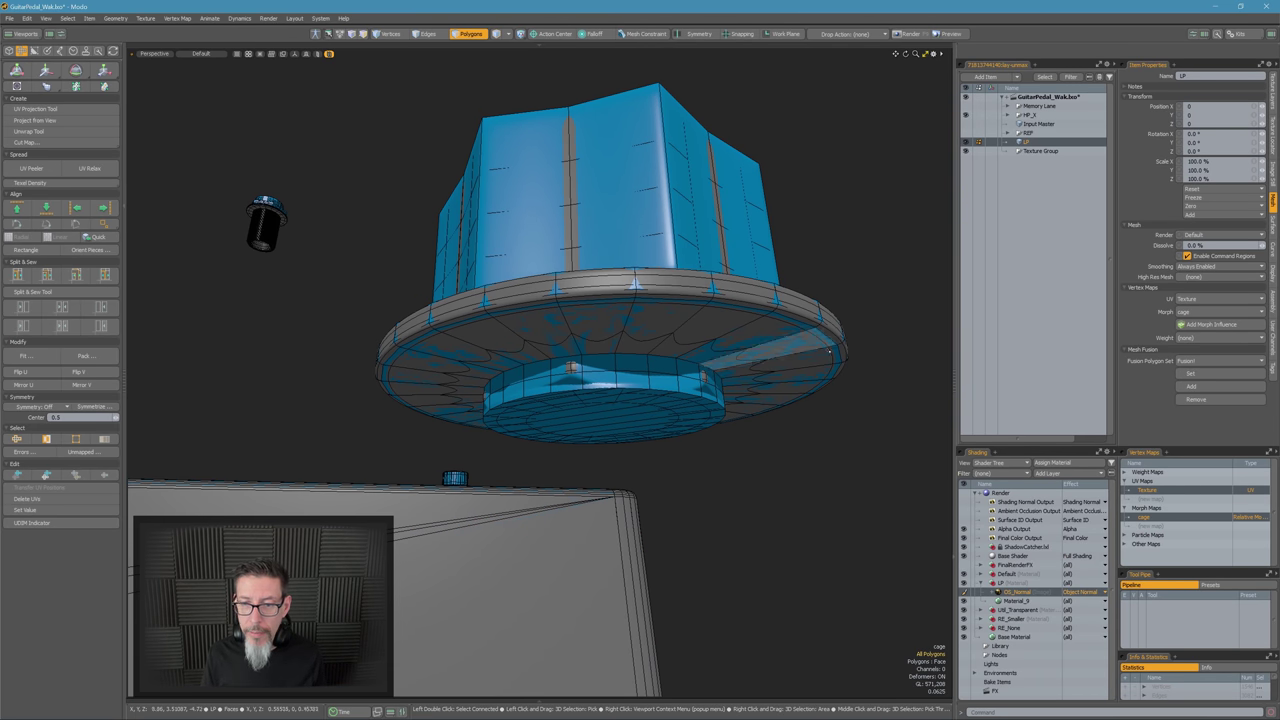
{"action": "double_click", "coordinate": [818, 359]}
{"action": "right_click", "coordinate": [1143, 517]}
{"action": "left_click", "coordinate": [1137, 559]}
{"action": "left_click", "coordinate": [785, 434]}
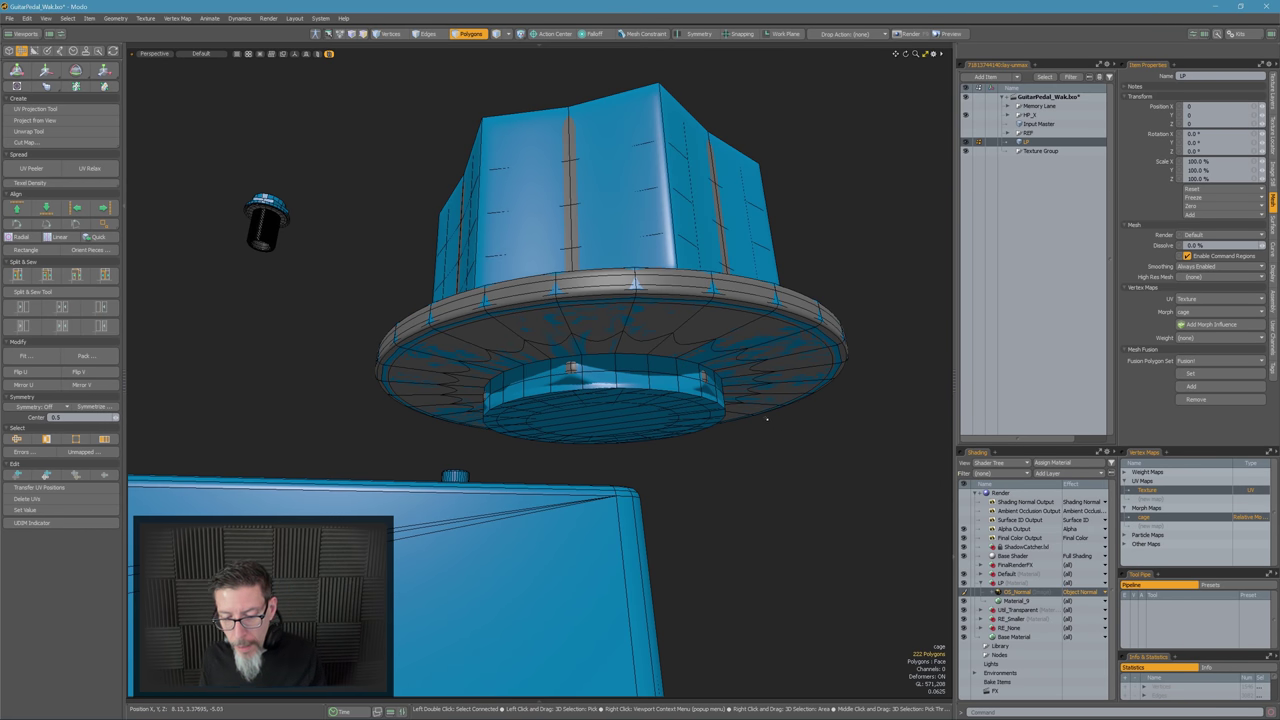
Push the selected nut polygons outward by about 0.02 in the cage morph map, and deselect the map
{"action": "key", "text": "shift+p"}
{"action": "left_click_drag", "start_coordinate": [571, 319], "coordinate": [624, 319]}
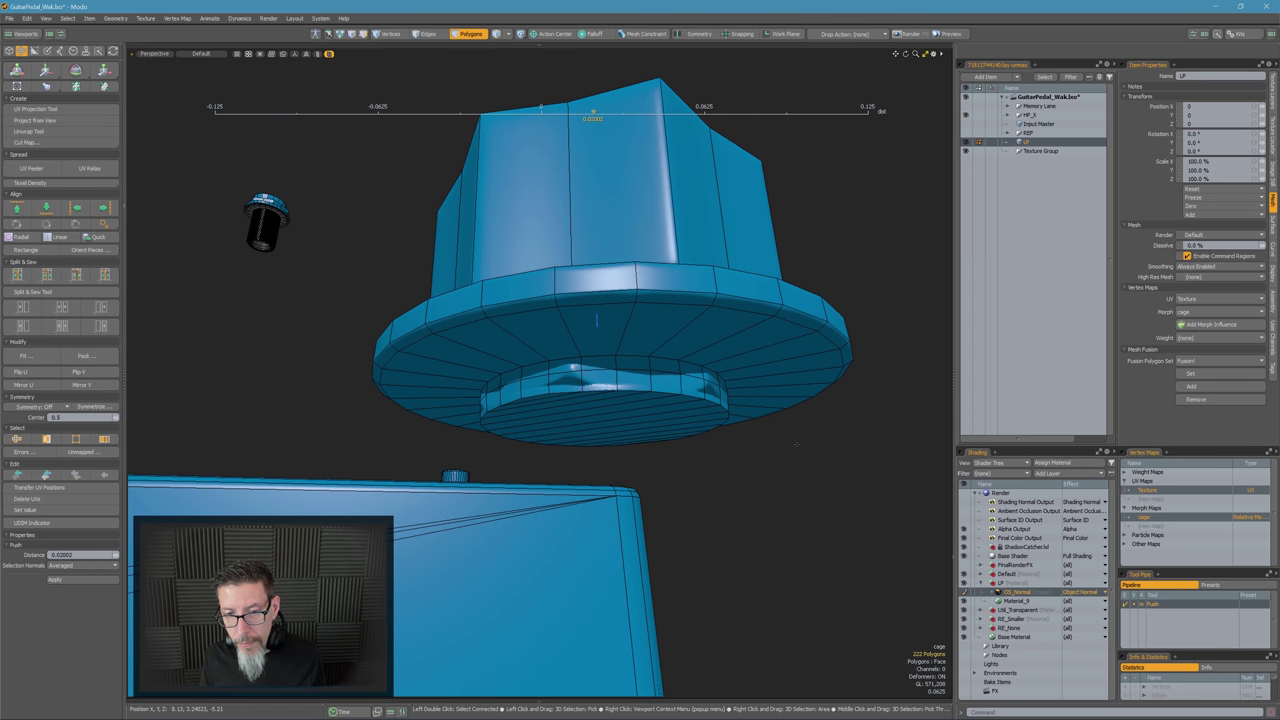
{"action": "left_click", "coordinate": [1155, 517]}
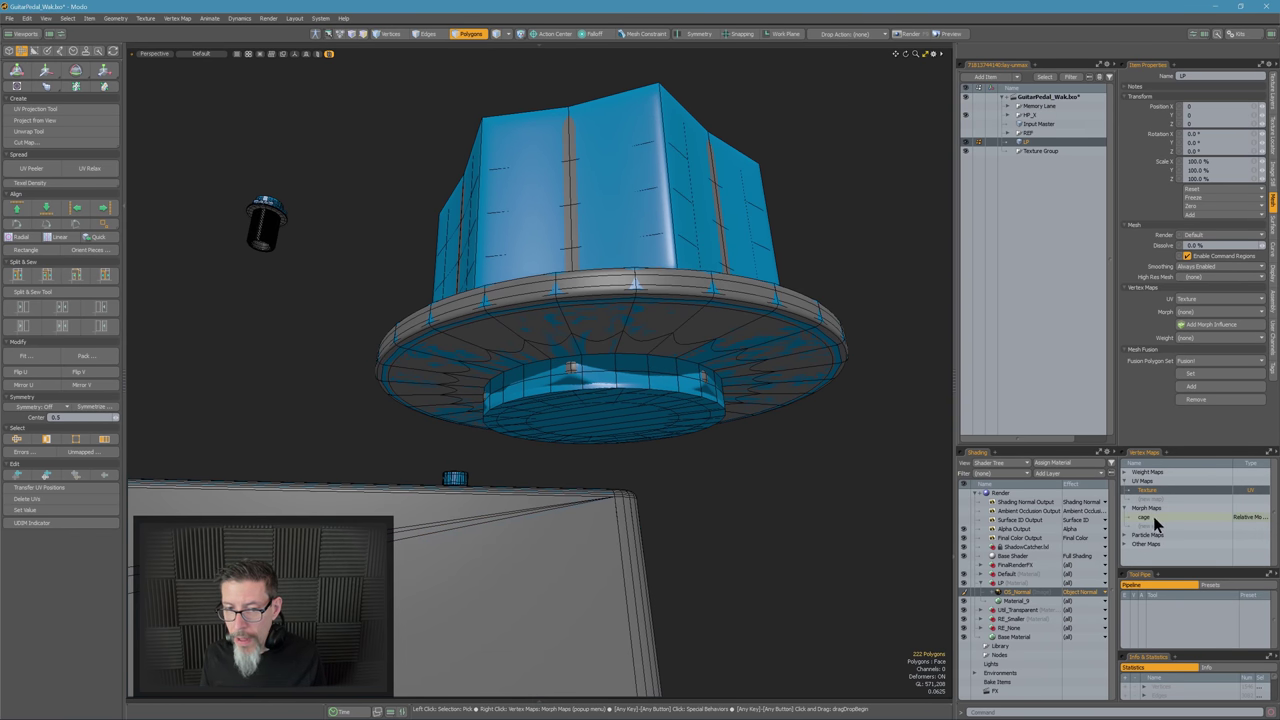
Rebake the OS_Normal texture from the high-poly object and close the finished render
{"action": "right_click", "coordinate": [1006, 591]}
{"action": "left_click", "coordinate": [1007, 667]}
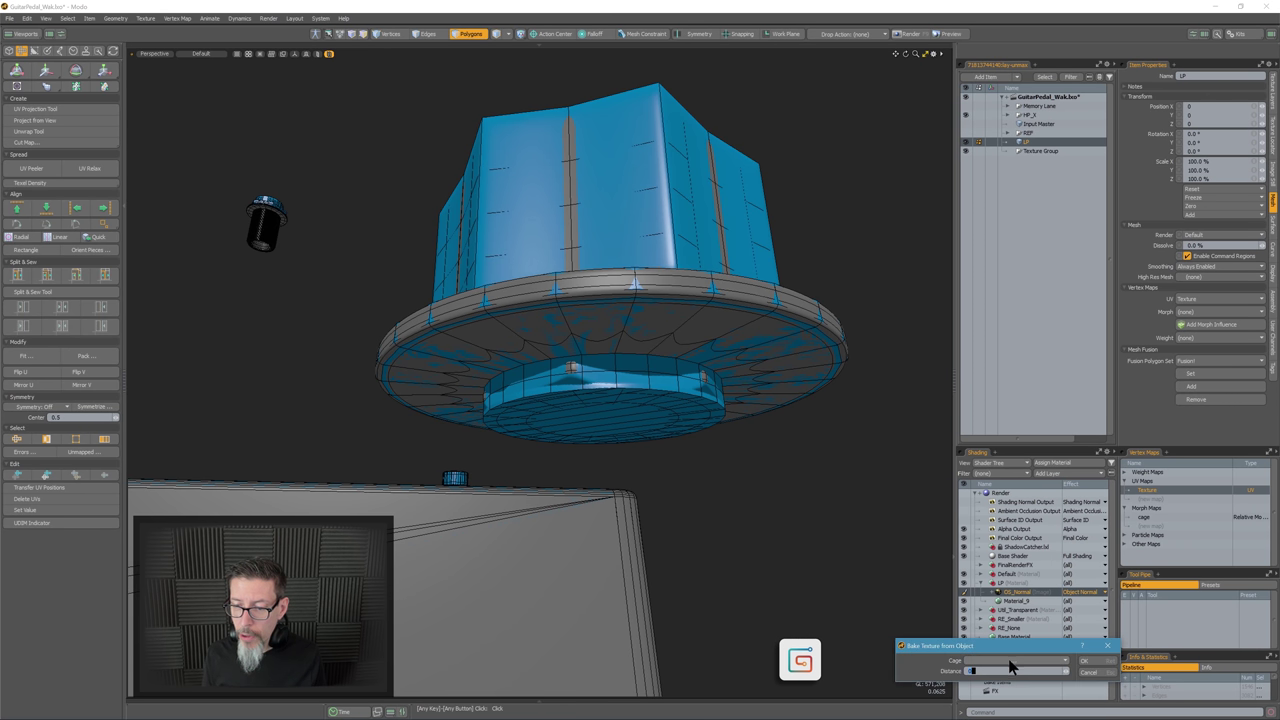
{"action": "left_click", "coordinate": [1090, 661]}
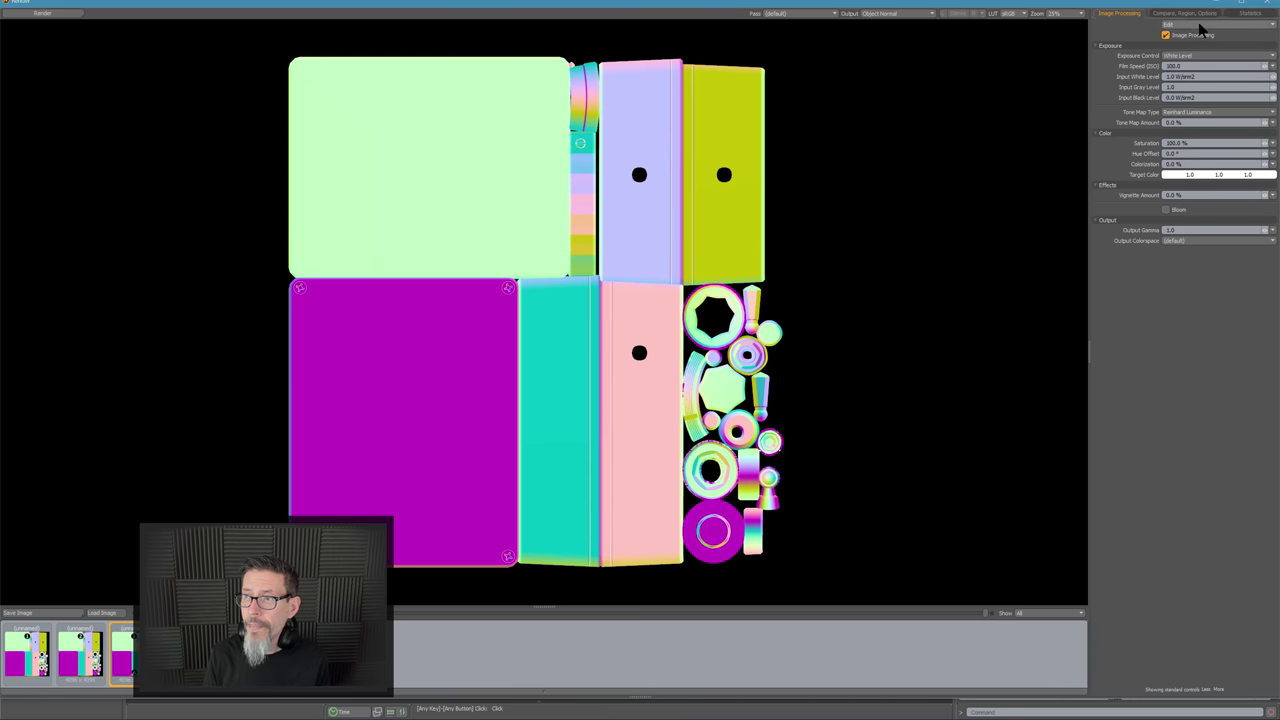
{"action": "left_click", "coordinate": [1268, 8]}
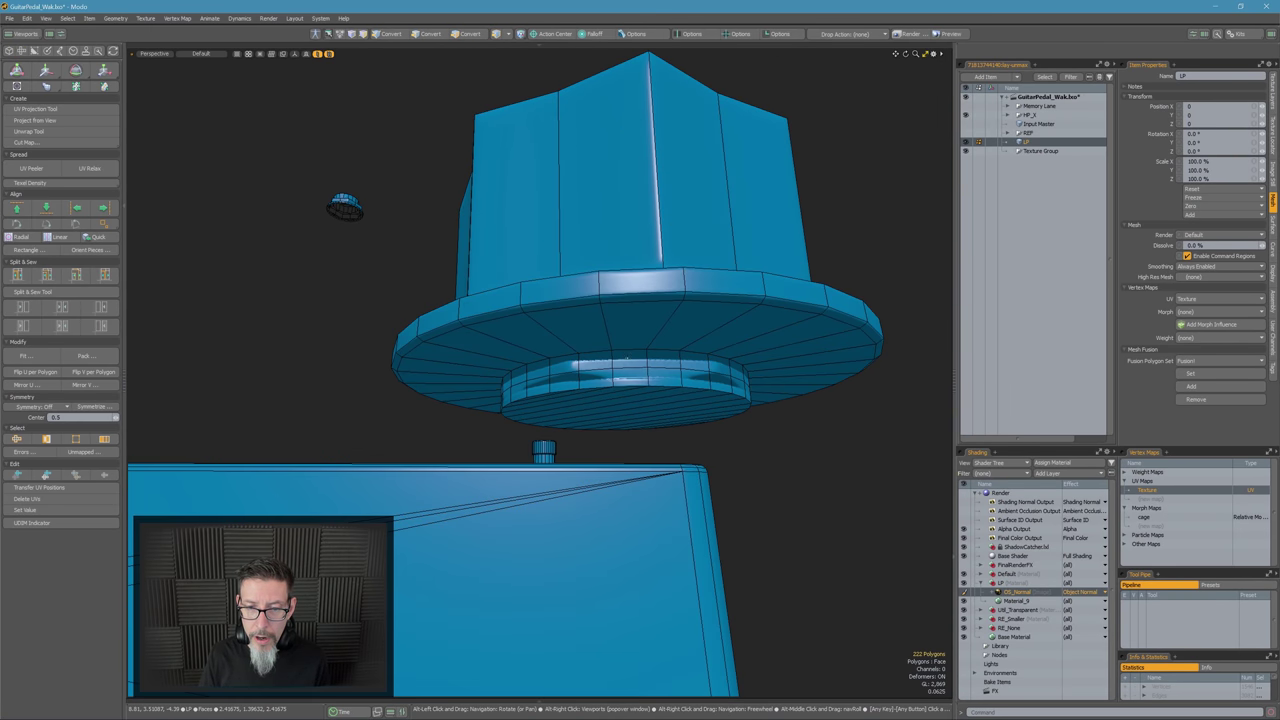
Examine the rebaked normals around the nut's collar and on its side face with the slotted circular detail
{"action": "left_click", "coordinate": [674, 454]}
{"action": "left_click_drag", "start_coordinate": [674, 454], "coordinate": [510, 474], "text": "alt"}
{"action": "scroll", "coordinate": [680, 451], "scroll_direction": "down", "scroll_amount": 3}
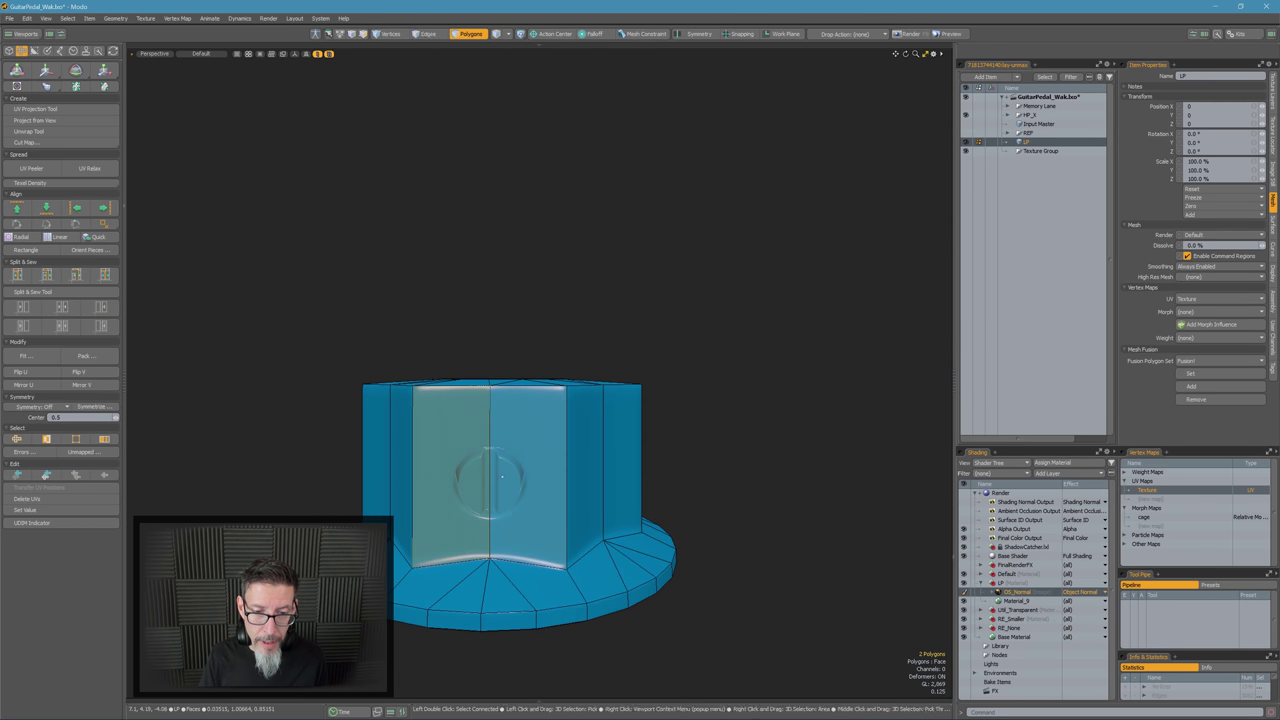
Add an edge loop at about 42.4 % across the two side polygons that carry the nut's slotted circular detail
{"action": "key", "text": "alt+c"}
{"action": "left_click", "coordinate": [490, 476]}
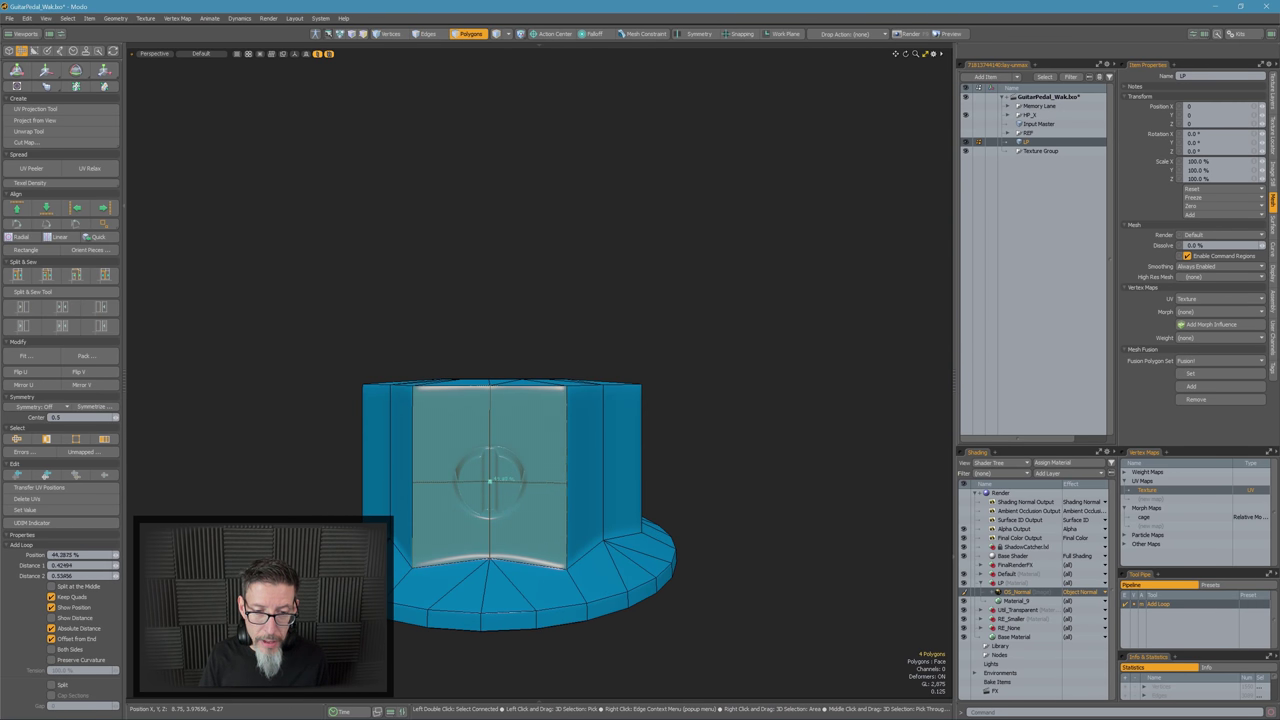
{"action": "left_click_drag", "start_coordinate": [489, 478], "coordinate": [490, 474]}
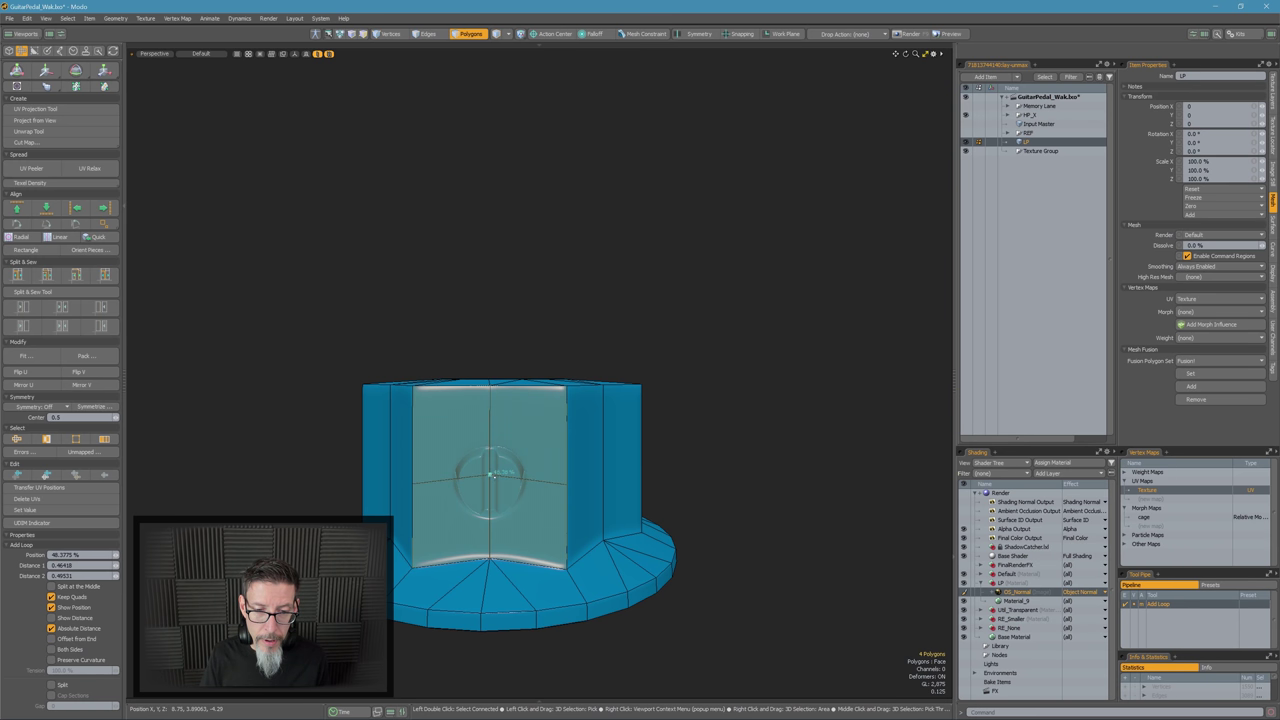
{"action": "key", "text": "ctrl+z"}
{"action": "left_click_drag", "start_coordinate": [490, 488], "coordinate": [532, 518], "text": "alt"}
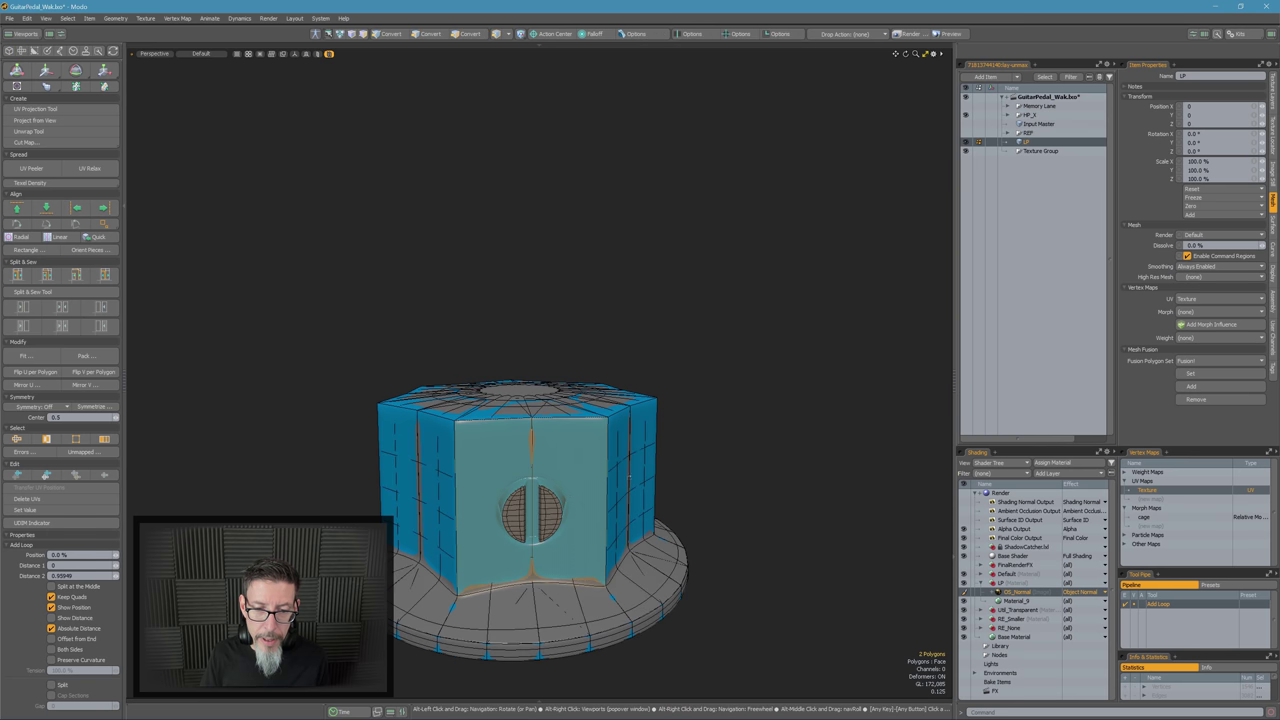
{"action": "left_click", "coordinate": [555, 436]}
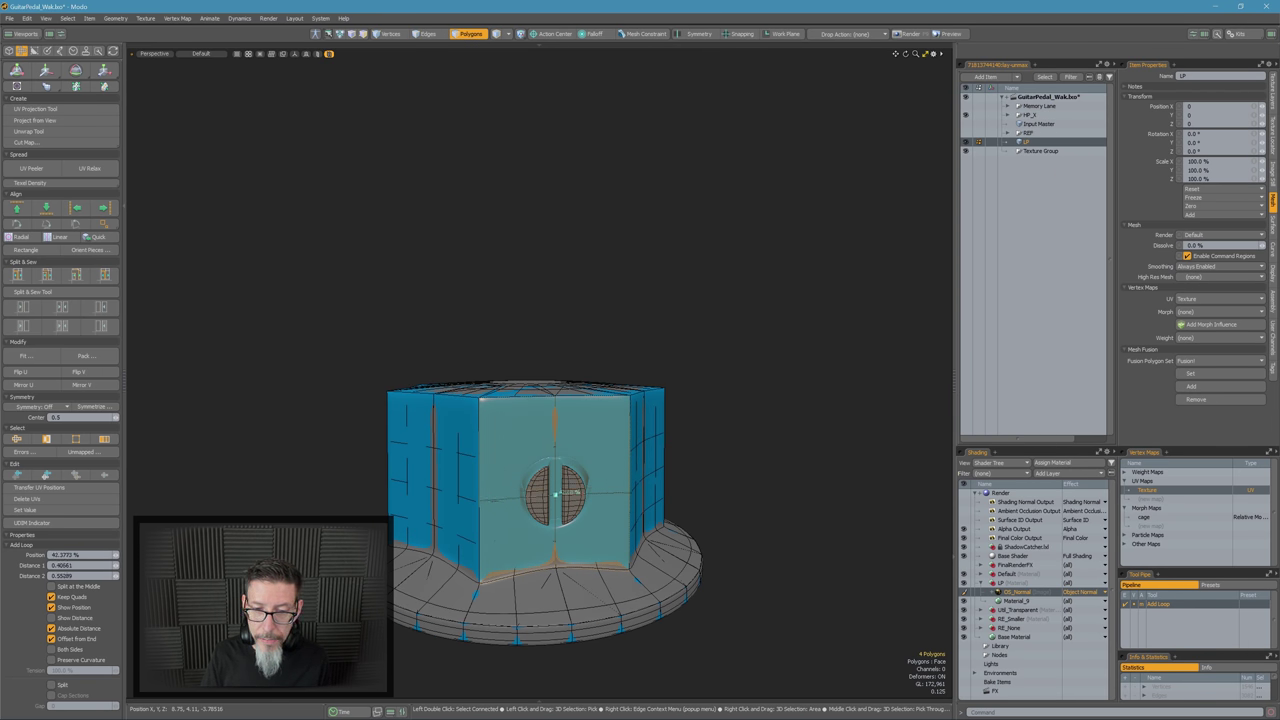
{"action": "left_click_drag", "start_coordinate": [556, 494], "coordinate": [512, 490], "text": "alt"}
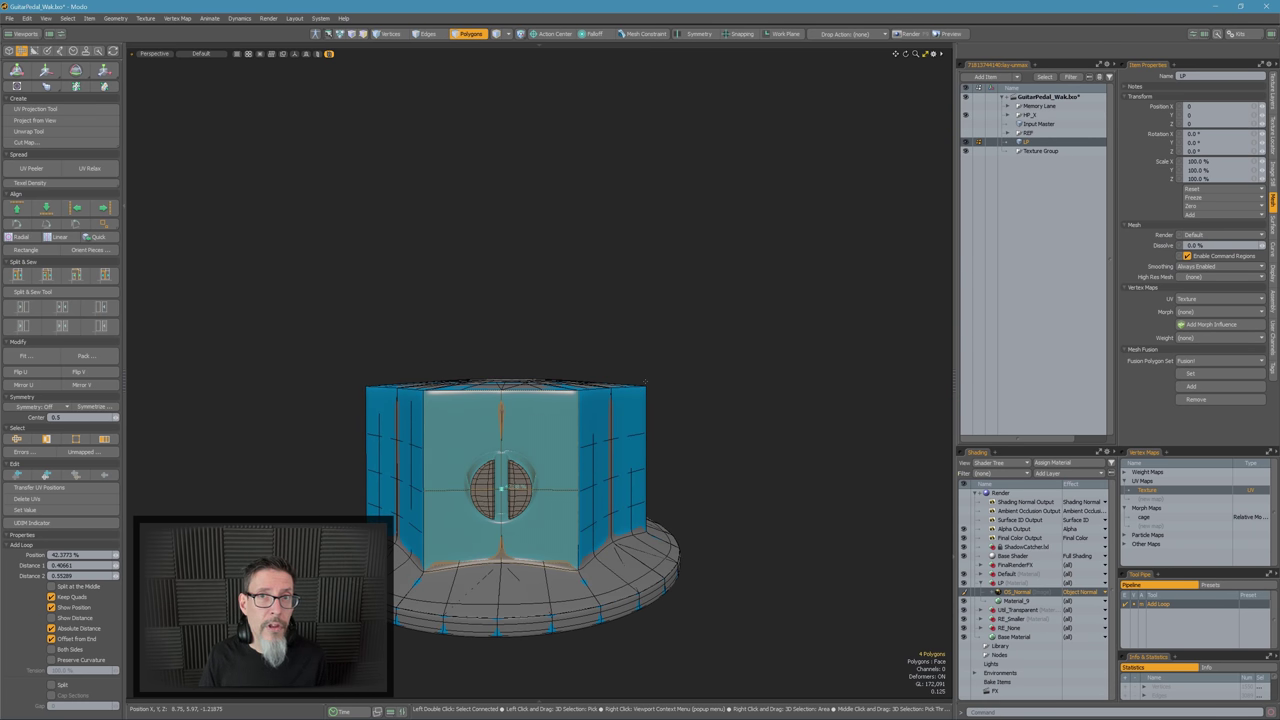
{"action": "left_click_drag", "start_coordinate": [737, 377], "coordinate": [676, 420], "text": "alt"}
{"action": "key", "text": "space"}
Split the side polygon adjoining one end of the new loop, connecting the end vertex to the polygon's far upper and lower vertices
{"action": "left_click_drag", "start_coordinate": [676, 420], "coordinate": [724, 373], "text": "alt+shift"}
{"action": "key", "text": "5"}
{"action": "key", "text": "i"}
{"action": "key", "text": "3"}
{"action": "key", "text": "1"}
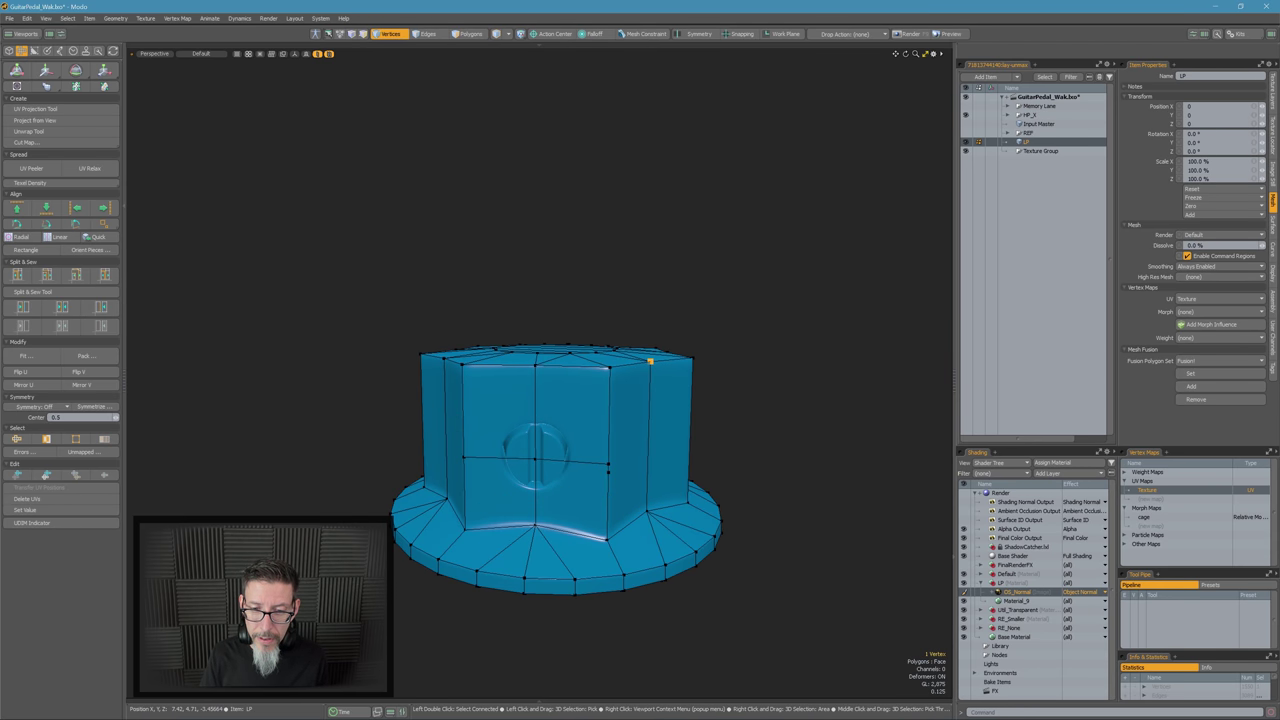
{"action": "key", "text": "Escape"}
{"action": "left_click_drag", "start_coordinate": [694, 464], "coordinate": [656, 456], "text": "alt"}
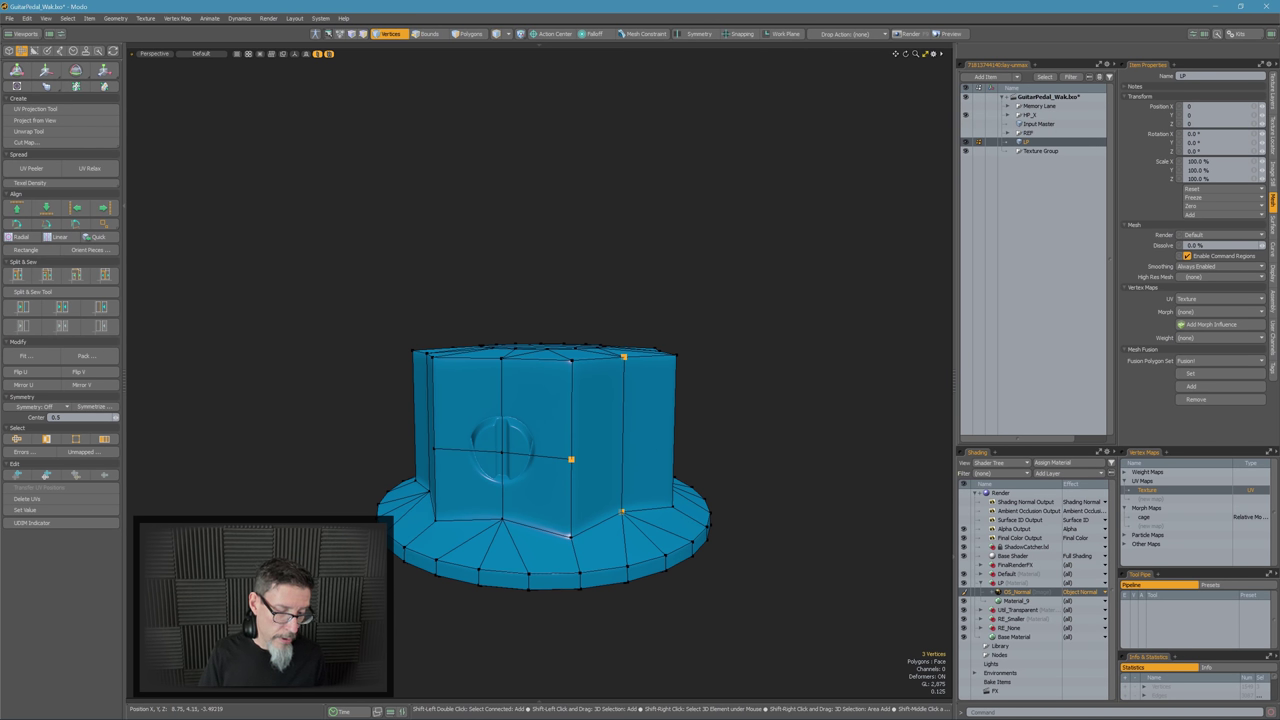
{"action": "key", "text": "shift+c"}
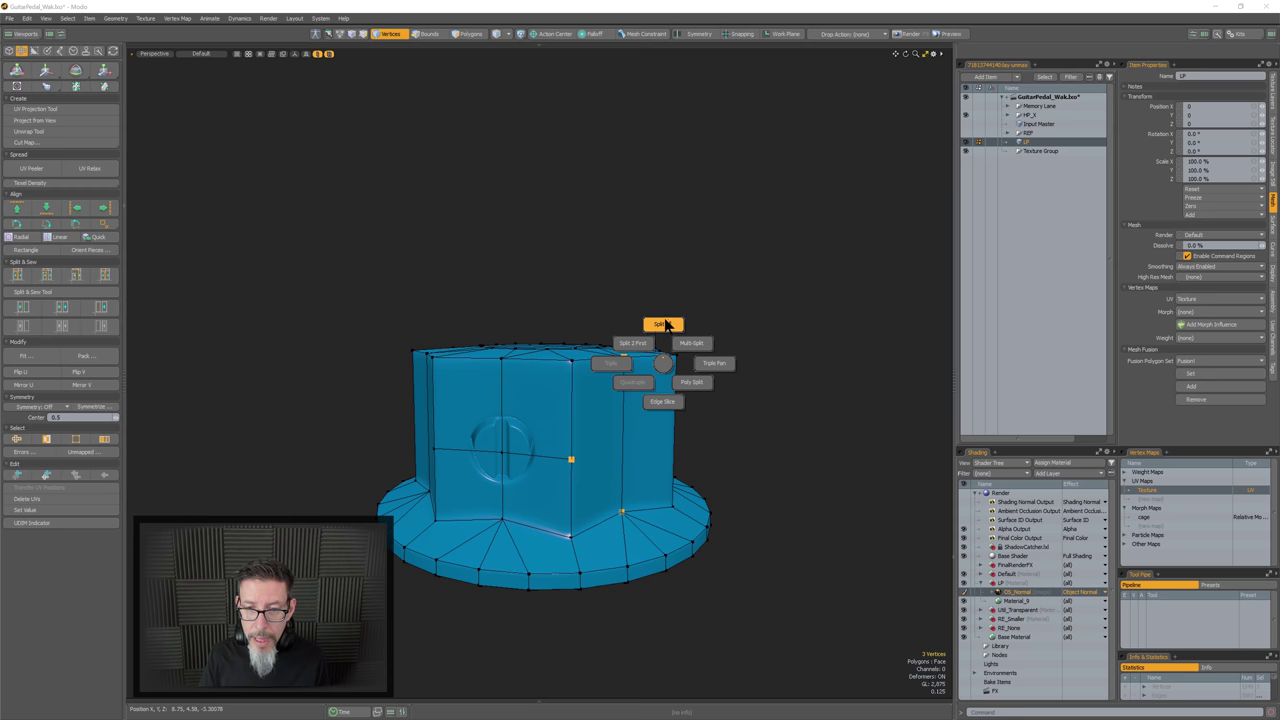
{"action": "left_click", "coordinate": [665, 325]}
Split the side polygon at the loop's opposite end in the same way, and drop the vertex selection
{"action": "left_click_drag", "start_coordinate": [665, 330], "coordinate": [833, 438], "text": "alt"}
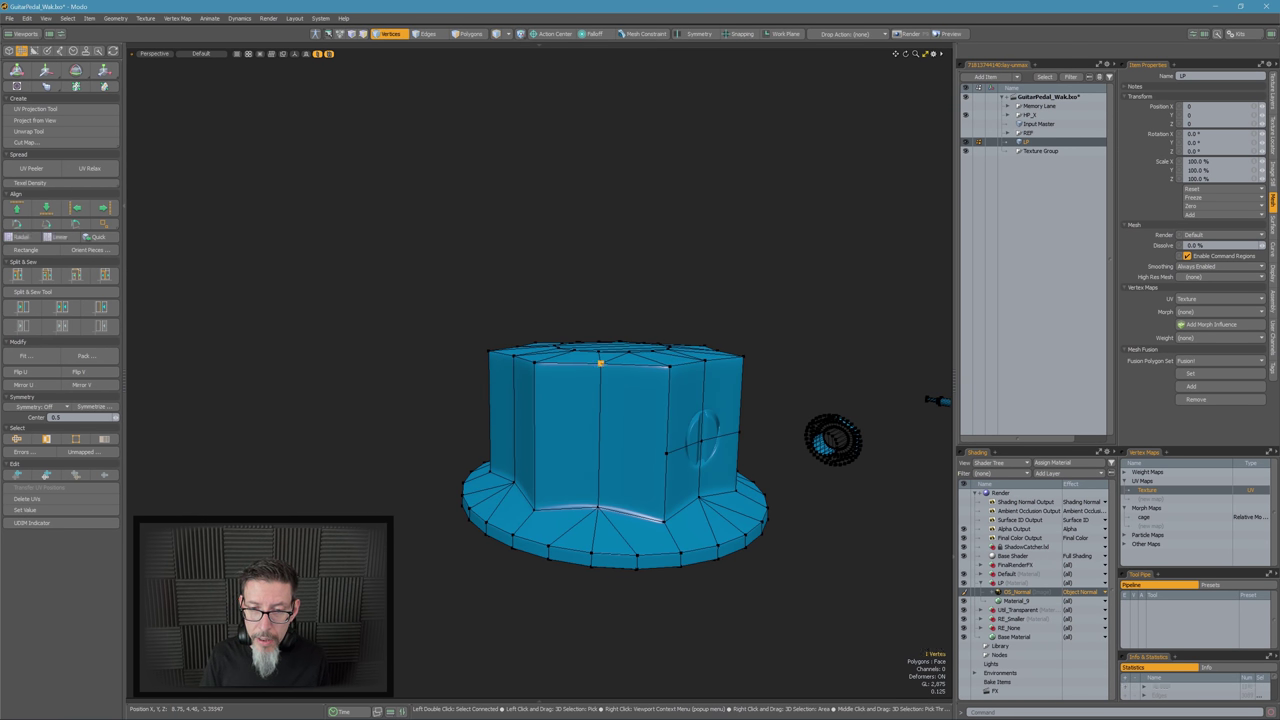
{"action": "key", "text": "shift+c"}
{"action": "left_click", "coordinate": [617, 427]}
{"action": "left_click", "coordinate": [782, 368]}
{"action": "left_click_drag", "start_coordinate": [790, 367], "coordinate": [697, 434], "text": "alt"}
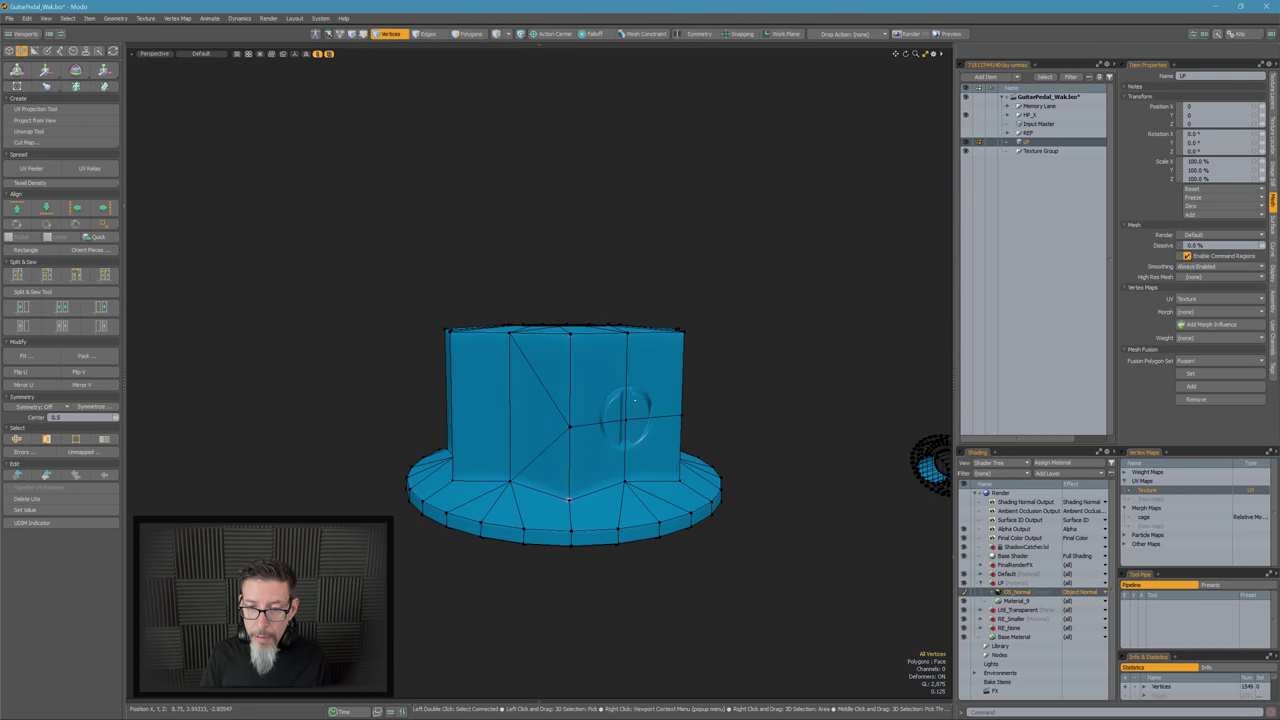
Select all connected polygons of the edited nut and clear their offsets in the cage morph map
{"action": "key", "text": "3"}
{"action": "double_click", "coordinate": [651, 402]}
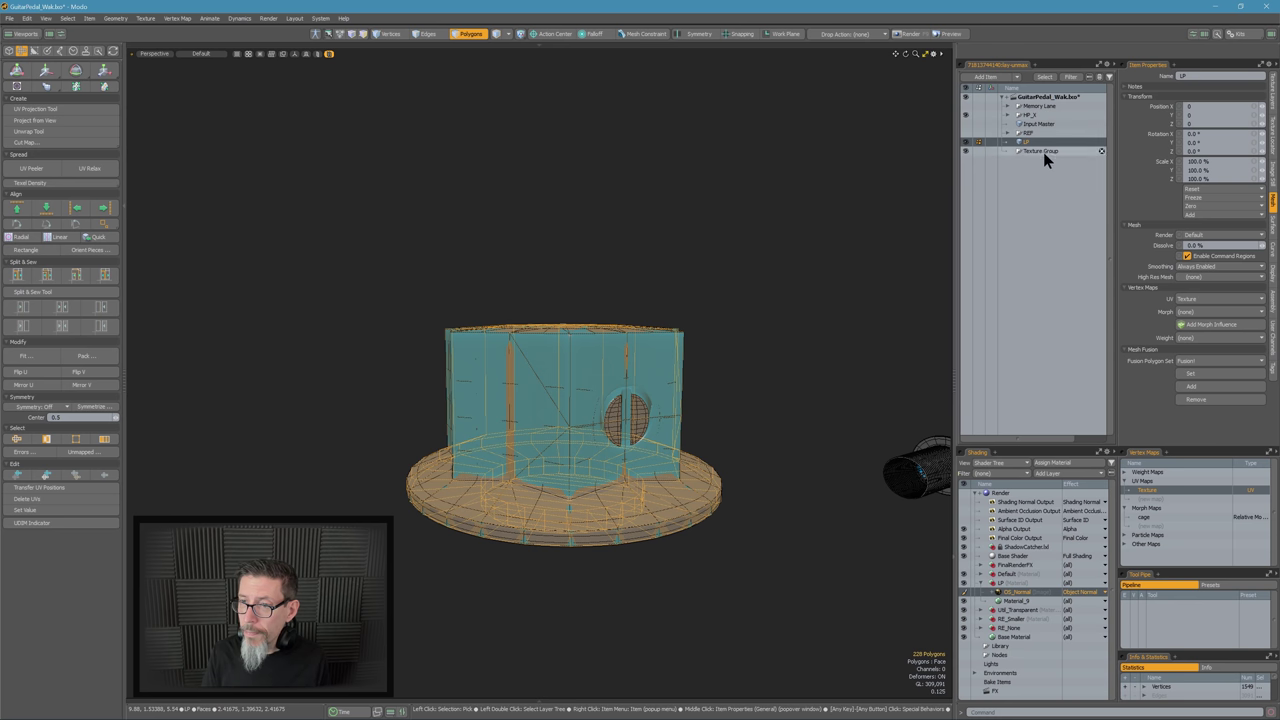
{"action": "right_click", "coordinate": [1148, 522]}
{"action": "left_click", "coordinate": [1141, 563]}
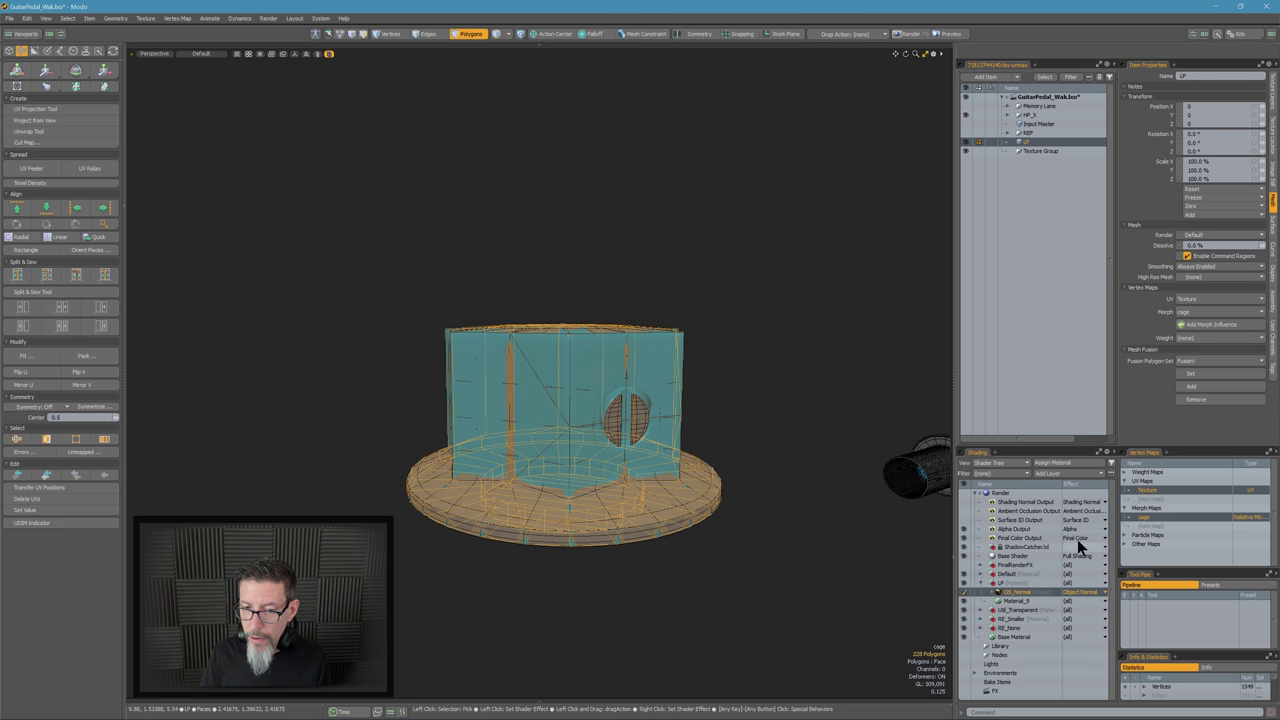
Push the nut outward again in the cage morph map, and deselect both the map and the polygons
{"action": "key", "text": "shift+p"}
{"action": "left_click_drag", "start_coordinate": [738, 376], "coordinate": [785, 376]}
{"action": "key", "text": "q"}
{"action": "left_click", "coordinate": [1156, 518]}
{"action": "left_click_drag", "start_coordinate": [782, 302], "coordinate": [743, 340], "text": "alt"}
{"action": "left_click", "coordinate": [743, 340]}
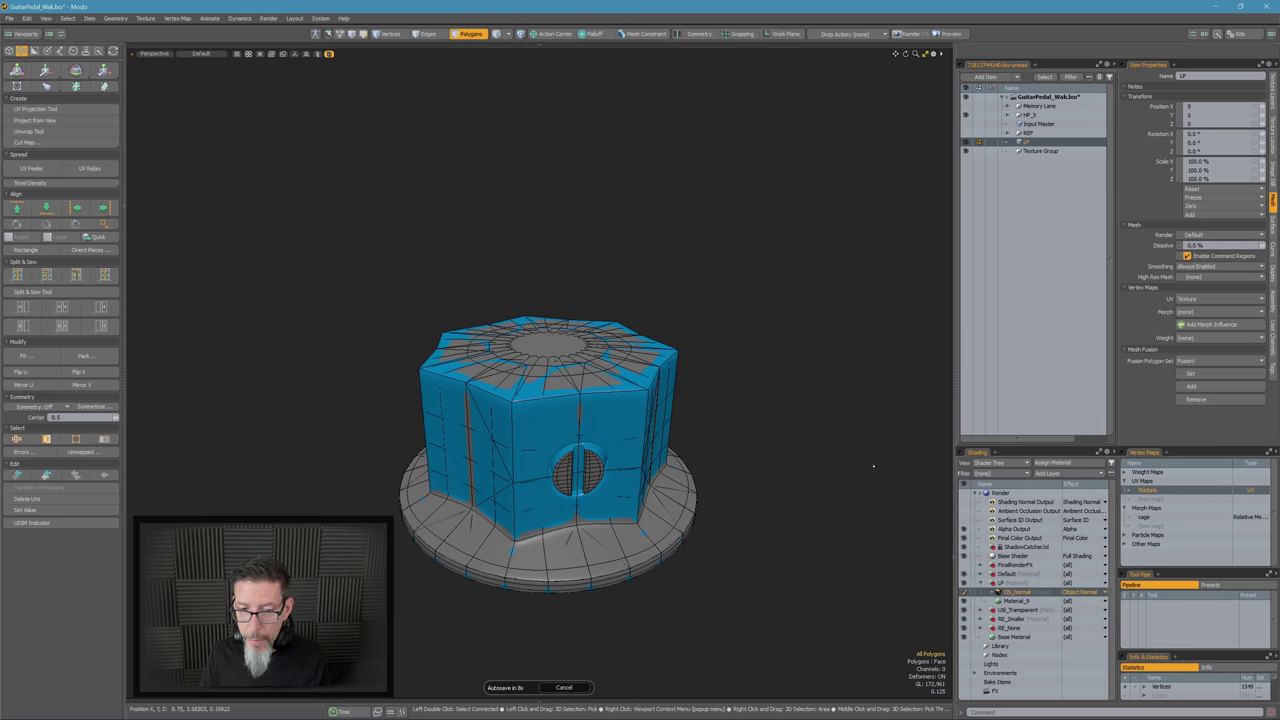
Bake the high-poly detail into the OS_Normal texture with the cage morph map and a distance of 0, and close the render window
{"action": "left_click_drag", "start_coordinate": [791, 349], "coordinate": [737, 357], "text": "alt"}
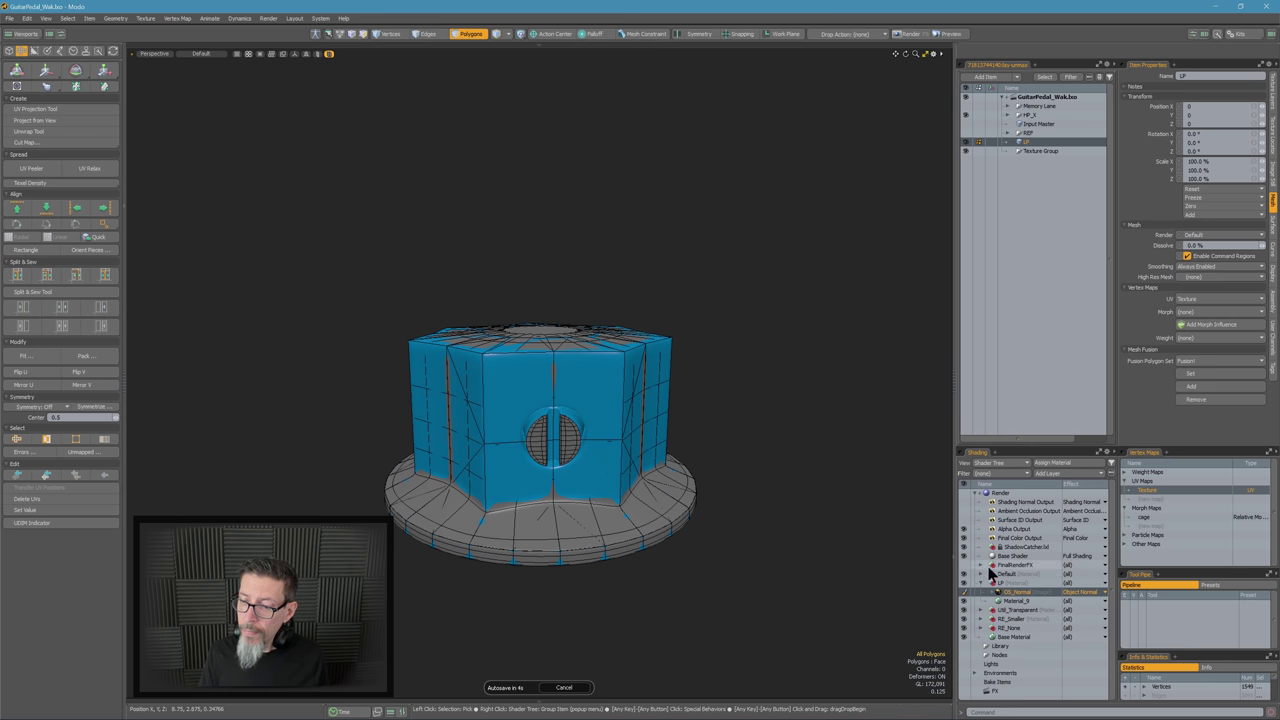
{"action": "right_click", "coordinate": [1014, 592]}
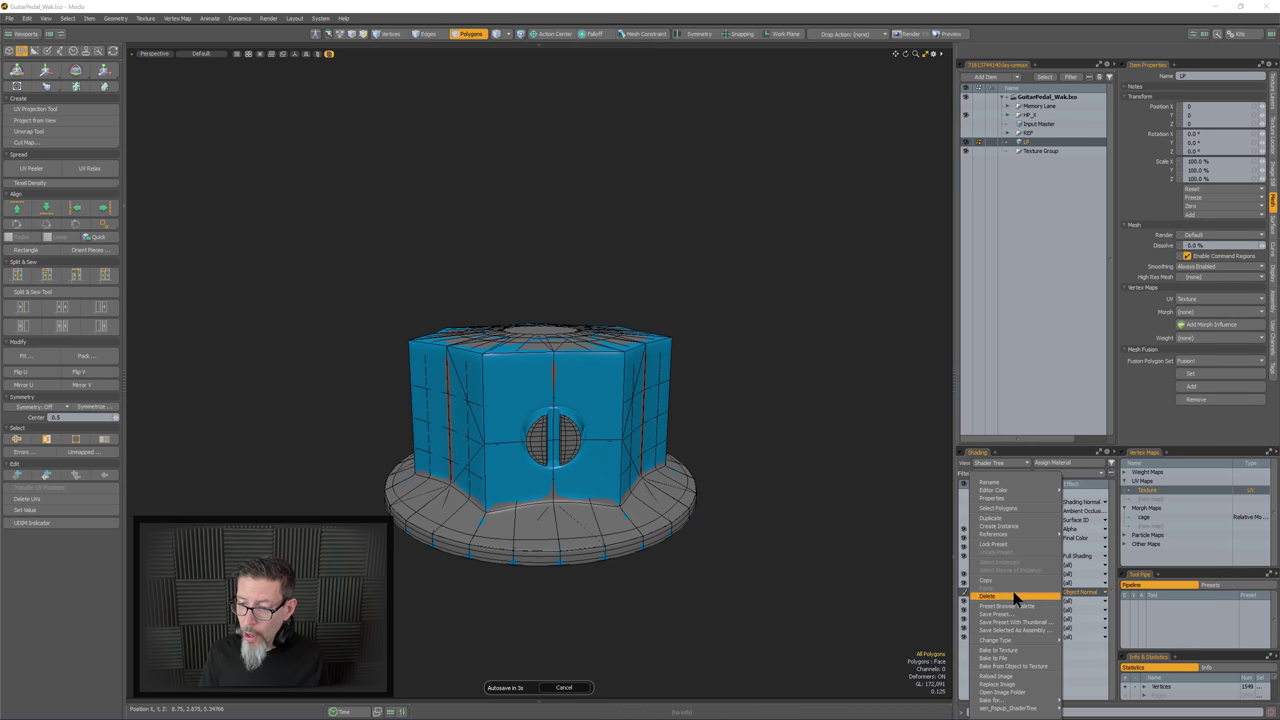
{"action": "left_click", "coordinate": [1014, 667]}
{"action": "left_click", "coordinate": [1016, 680]}
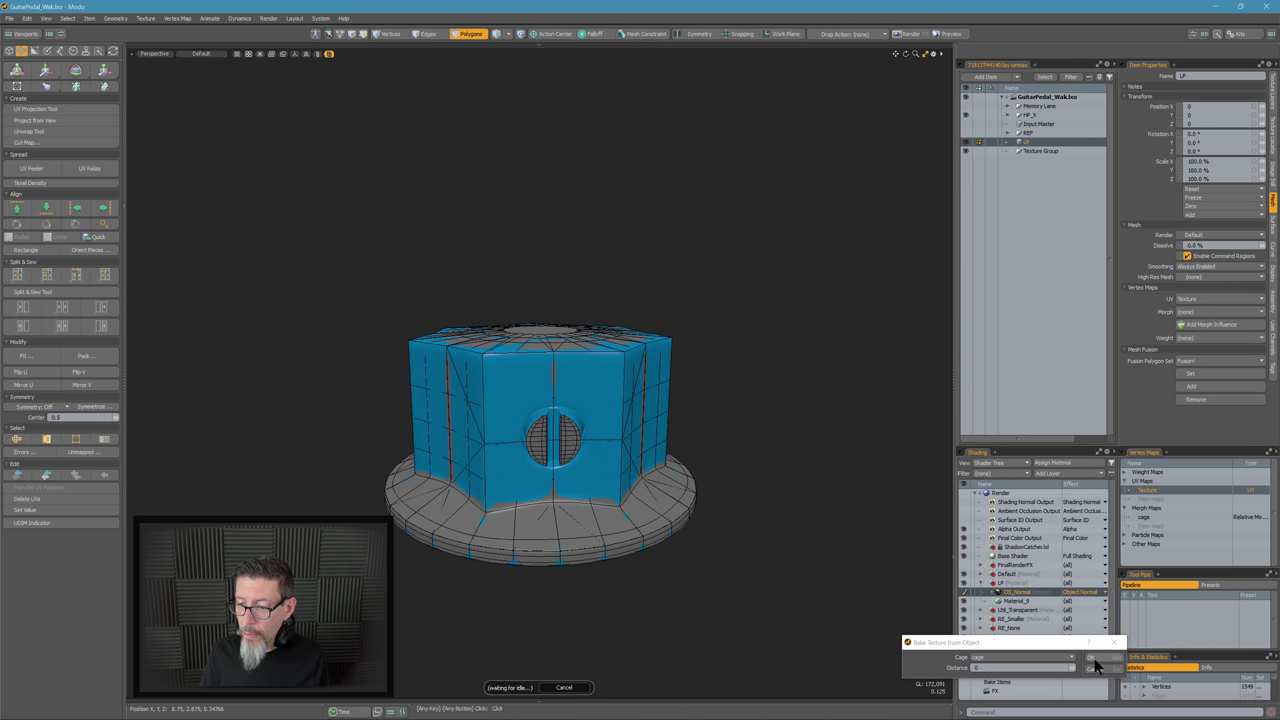
{"action": "left_click", "coordinate": [1096, 655]}
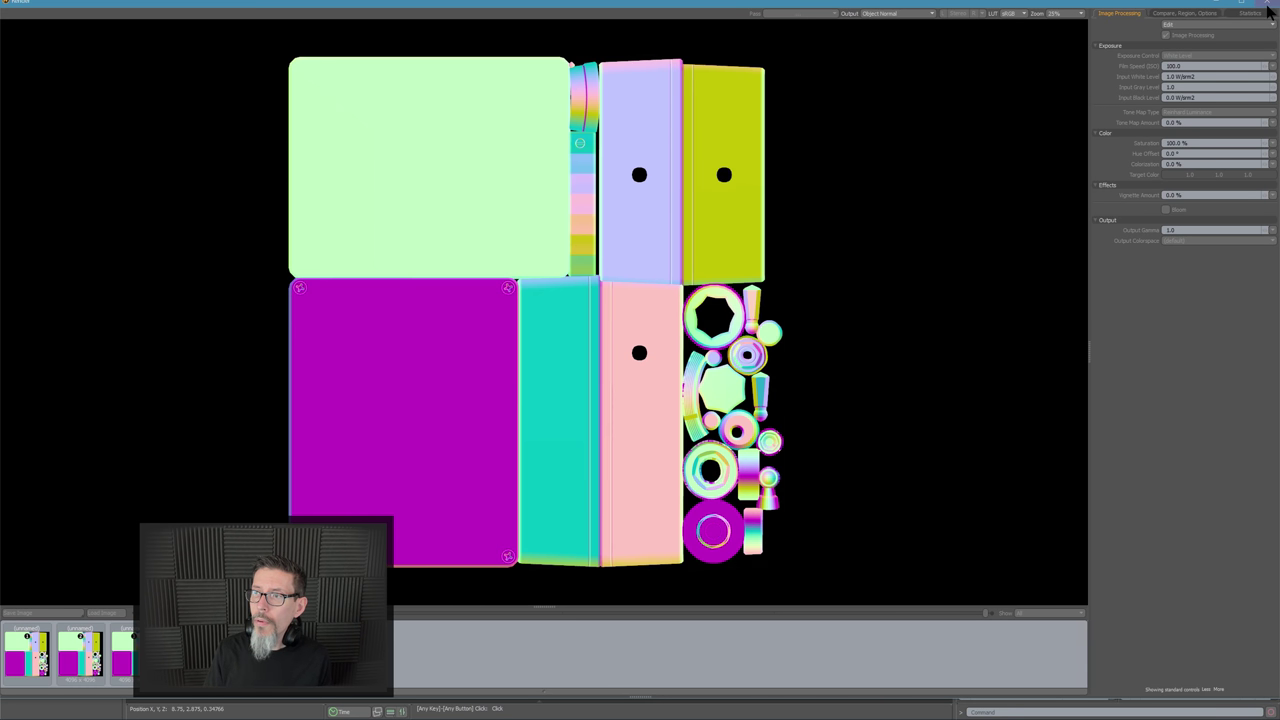
{"action": "left_click", "coordinate": [1266, 4]}
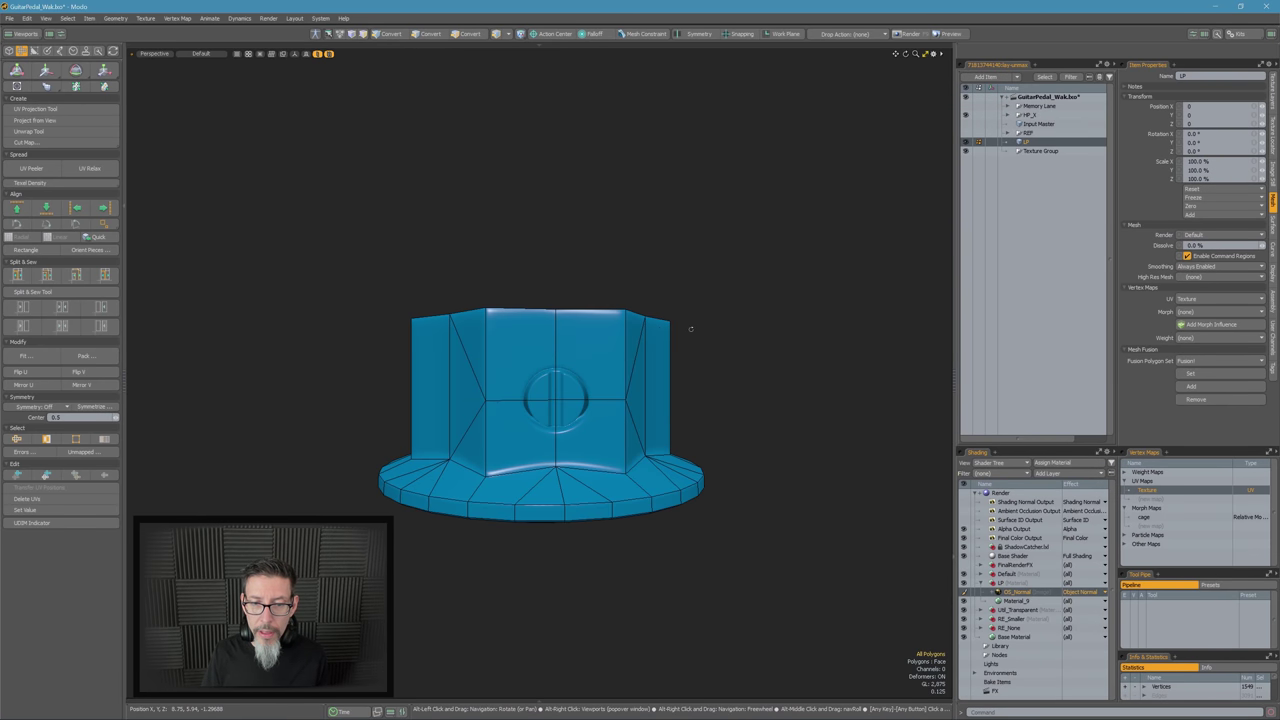
Compare the baked low-poly knob with its high-poly version by hiding and showing the LP mesh
{"action": "left_click_drag", "start_coordinate": [669, 351], "coordinate": [590, 400], "text": "alt"}
{"action": "scroll", "coordinate": [598, 405], "scroll_direction": "up", "scroll_amount": 3}
{"action": "key", "text": "shift+i"}
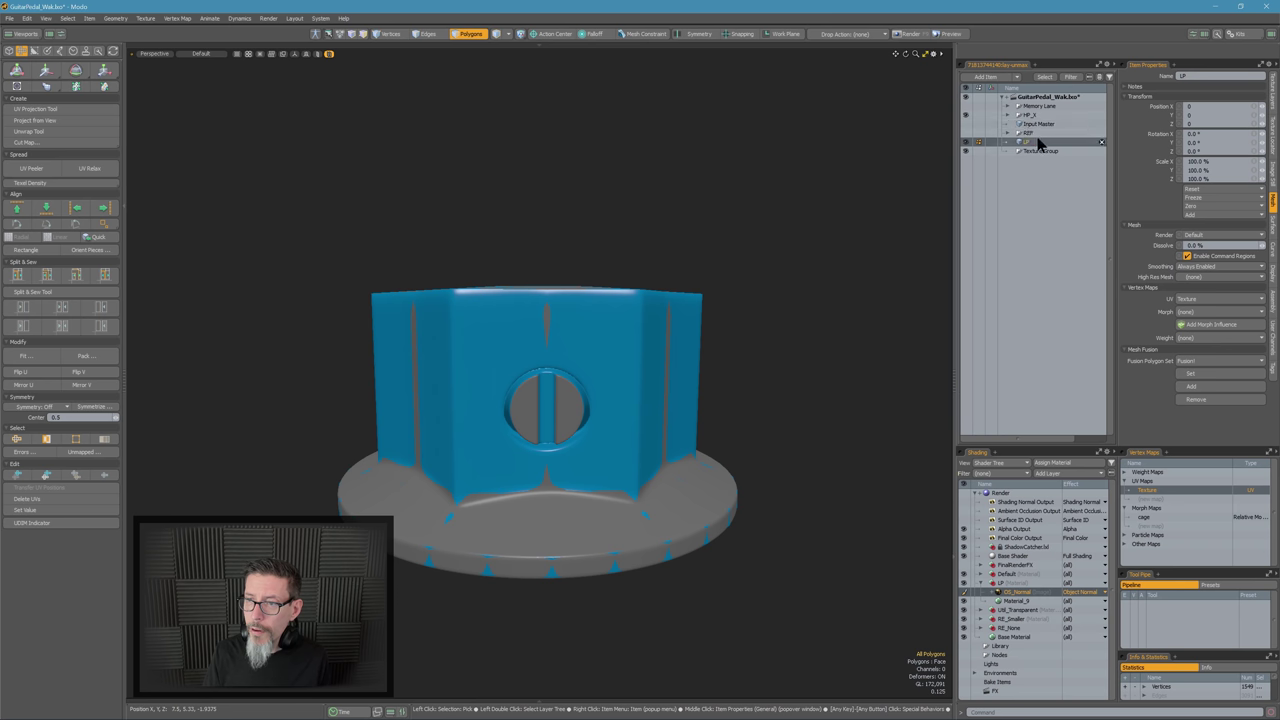
{"action": "left_click", "coordinate": [1034, 133]}
{"action": "left_click", "coordinate": [966, 142]}
{"action": "left_click_drag", "start_coordinate": [597, 370], "coordinate": [568, 371], "text": "alt"}
{"action": "scroll", "coordinate": [598, 303], "scroll_direction": "up", "scroll_amount": 3}
{"action": "scroll", "coordinate": [590, 399], "scroll_direction": "down", "scroll_amount": 3}
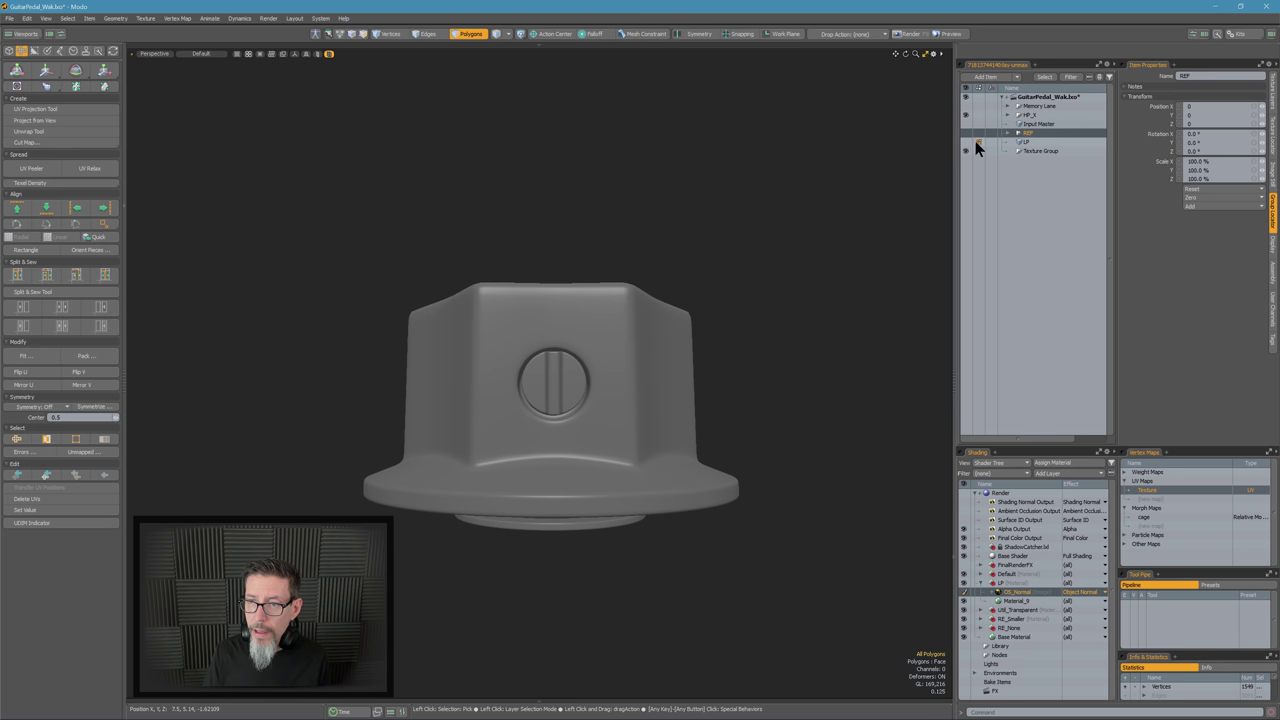
{"action": "left_click", "coordinate": [1031, 143]}
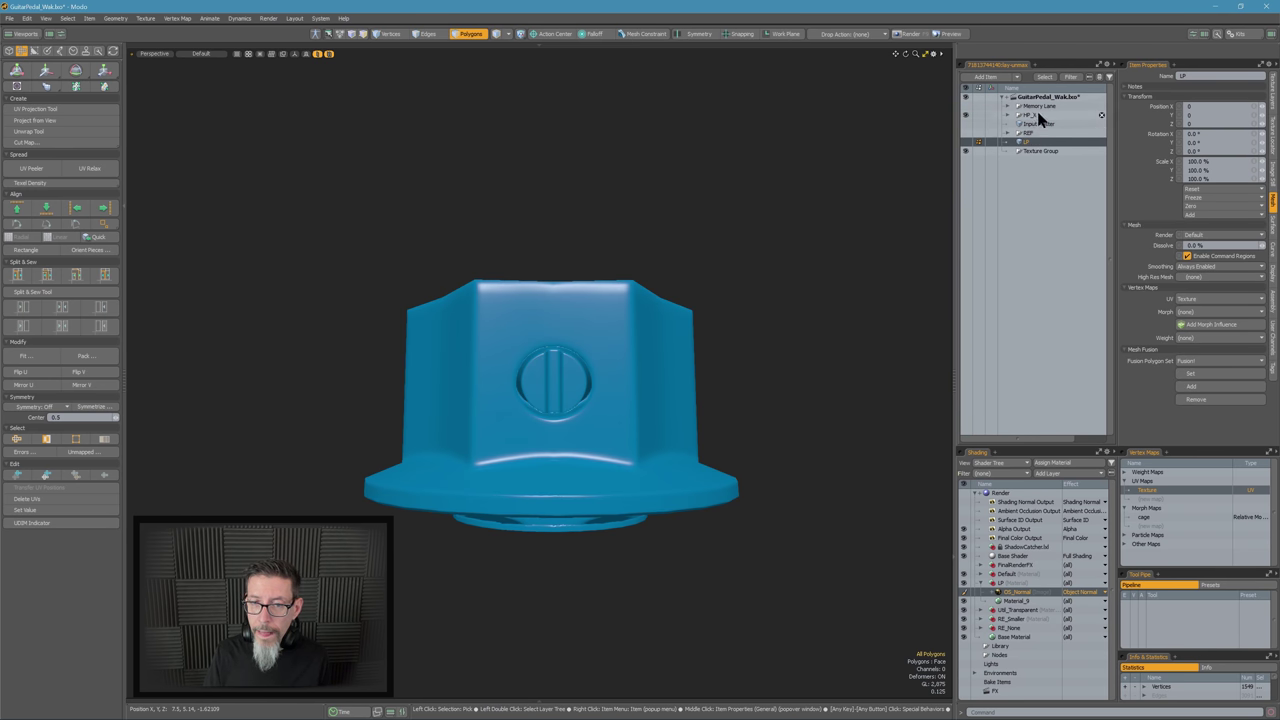
{"action": "left_click", "coordinate": [1037, 113]}
{"action": "left_click", "coordinate": [1027, 142]}
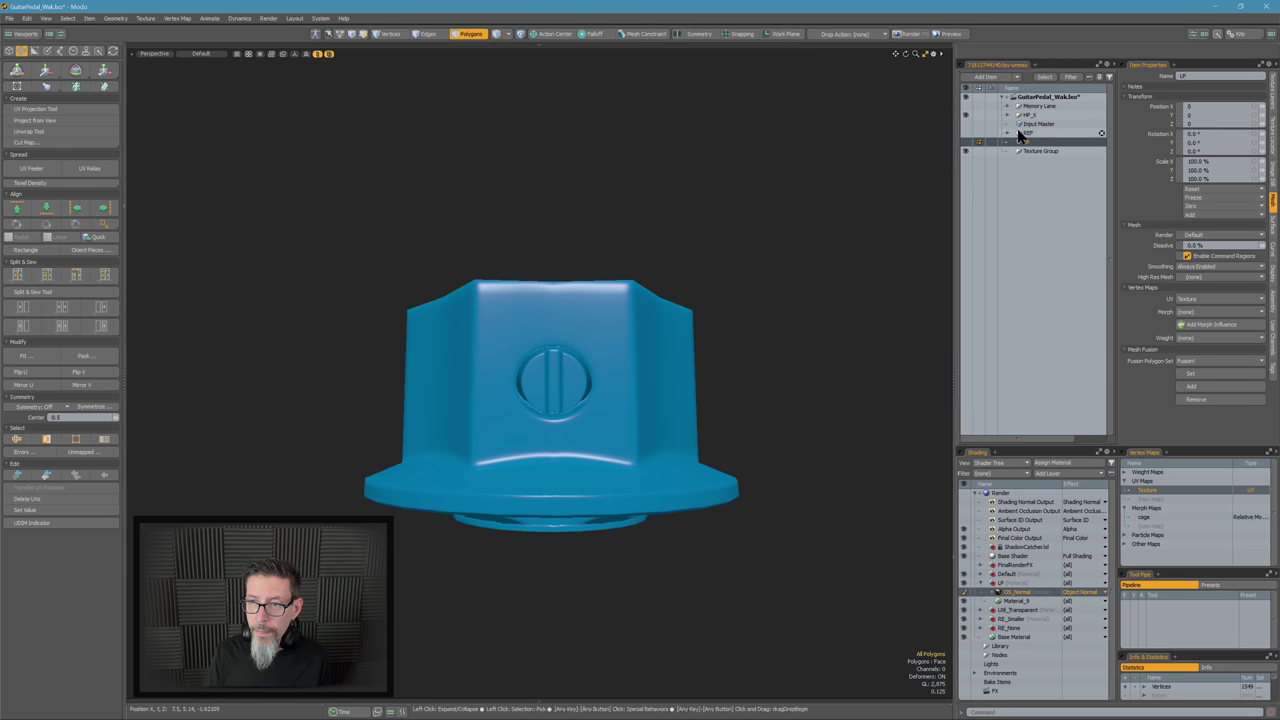
{"action": "left_click", "coordinate": [1028, 133]}
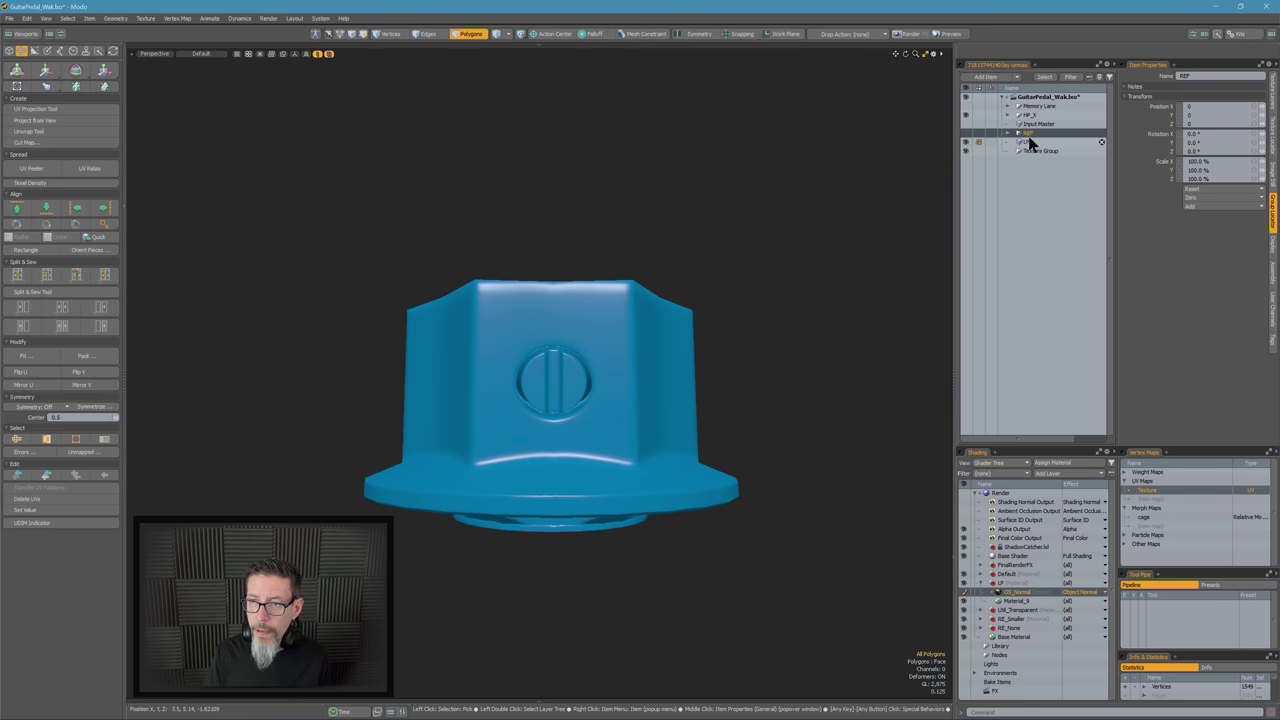
{"action": "left_click", "coordinate": [1028, 143]}
Examine the baked normals across the whole pedal, including a close view of the toggle lever
{"action": "left_click_drag", "start_coordinate": [578, 335], "coordinate": [672, 440], "text": "alt"}
{"action": "left_click_drag", "start_coordinate": [470, 420], "coordinate": [590, 394], "text": "alt"}
{"action": "left_click_drag", "start_coordinate": [590, 394], "coordinate": [757, 449], "text": "ctrl+alt"}
{"action": "left_click_drag", "start_coordinate": [560, 426], "coordinate": [590, 505], "text": "ctrl+alt"}
{"action": "left_click_drag", "start_coordinate": [590, 505], "coordinate": [590, 435], "text": "ctrl+alt"}
{"action": "left_click_drag", "start_coordinate": [590, 435], "coordinate": [795, 225], "text": "alt+shift"}
{"action": "left_click_drag", "start_coordinate": [795, 225], "coordinate": [715, 305], "text": "alt"}
{"action": "left_click_drag", "start_coordinate": [600, 300], "coordinate": [660, 330], "text": "alt+shift"}
{"action": "left_click_drag", "start_coordinate": [660, 330], "coordinate": [533, 318], "text": "alt"}
{"action": "scroll", "coordinate": [603, 179], "scroll_direction": "up", "scroll_amount": 3}
{"action": "scroll", "coordinate": [592, 300], "scroll_direction": "up", "scroll_amount": 4}
{"action": "scroll", "coordinate": [532, 318], "scroll_direction": "down", "scroll_amount": 4}
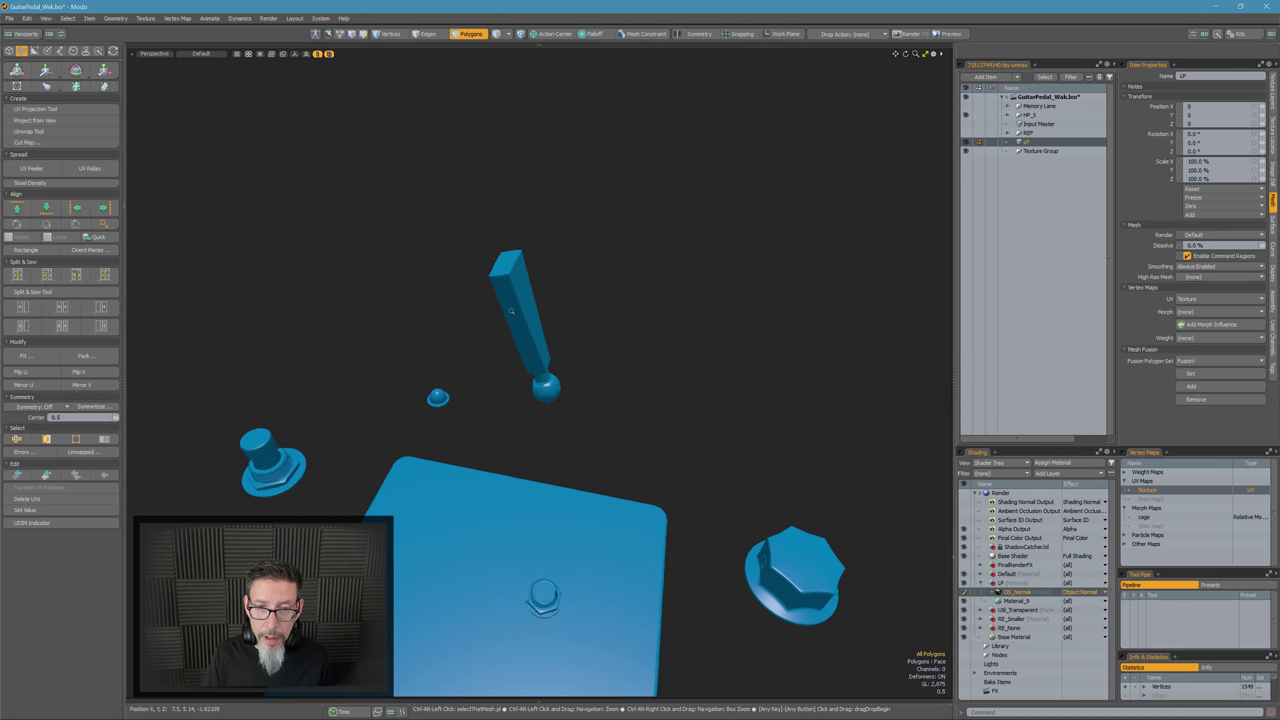
{"action": "double_click", "coordinate": [532, 318]}
{"action": "key", "text": "shift+a"}
{"action": "left_click", "coordinate": [606, 414]}
{"action": "left_click_drag", "start_coordinate": [606, 414], "coordinate": [558, 440], "text": "alt"}
Examine the threaded jack's hex nut and compare its low-poly surface with the high-poly mesh by hiding and showing LP
{"action": "scroll", "coordinate": [506, 405], "scroll_direction": "down", "scroll_amount": 4}
{"action": "left_click", "coordinate": [560, 457]}
{"action": "double_click", "coordinate": [560, 457]}
{"action": "key", "text": "shift+a"}
{"action": "key", "text": "Escape"}
{"action": "left_click_drag", "start_coordinate": [641, 512], "coordinate": [674, 428], "text": "alt"}
{"action": "key", "text": "3"}
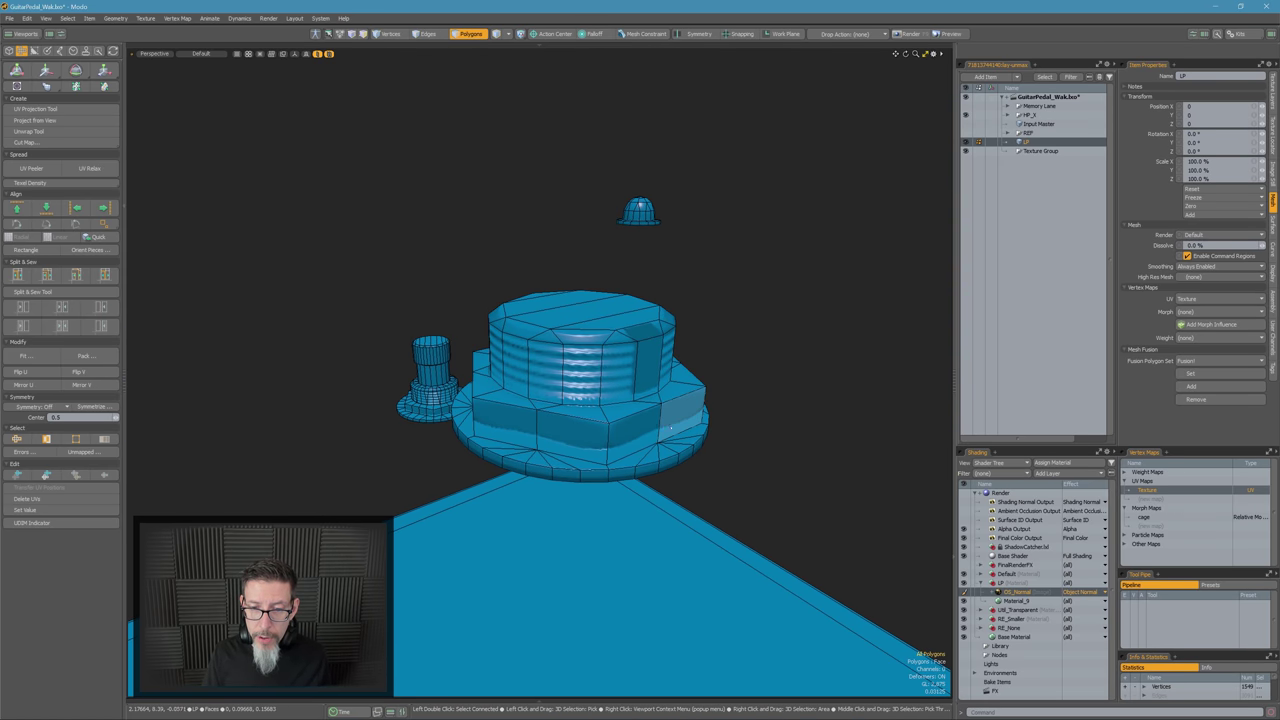
{"action": "left_click_drag", "start_coordinate": [579, 436], "coordinate": [508, 418]}
{"action": "left_click_drag", "start_coordinate": [812, 440], "coordinate": [752, 402], "text": "alt"}
{"action": "left_click", "coordinate": [763, 411]}
{"action": "key", "text": "slash"}
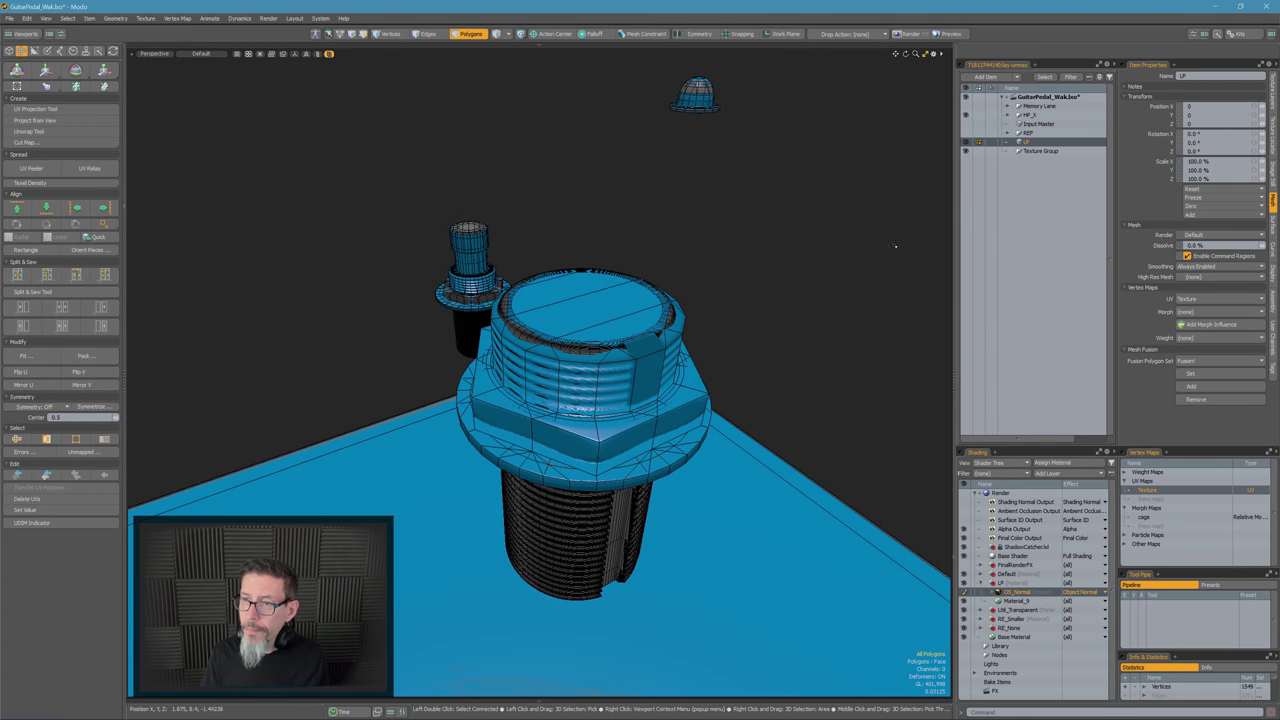
{"action": "left_click", "coordinate": [966, 142]}
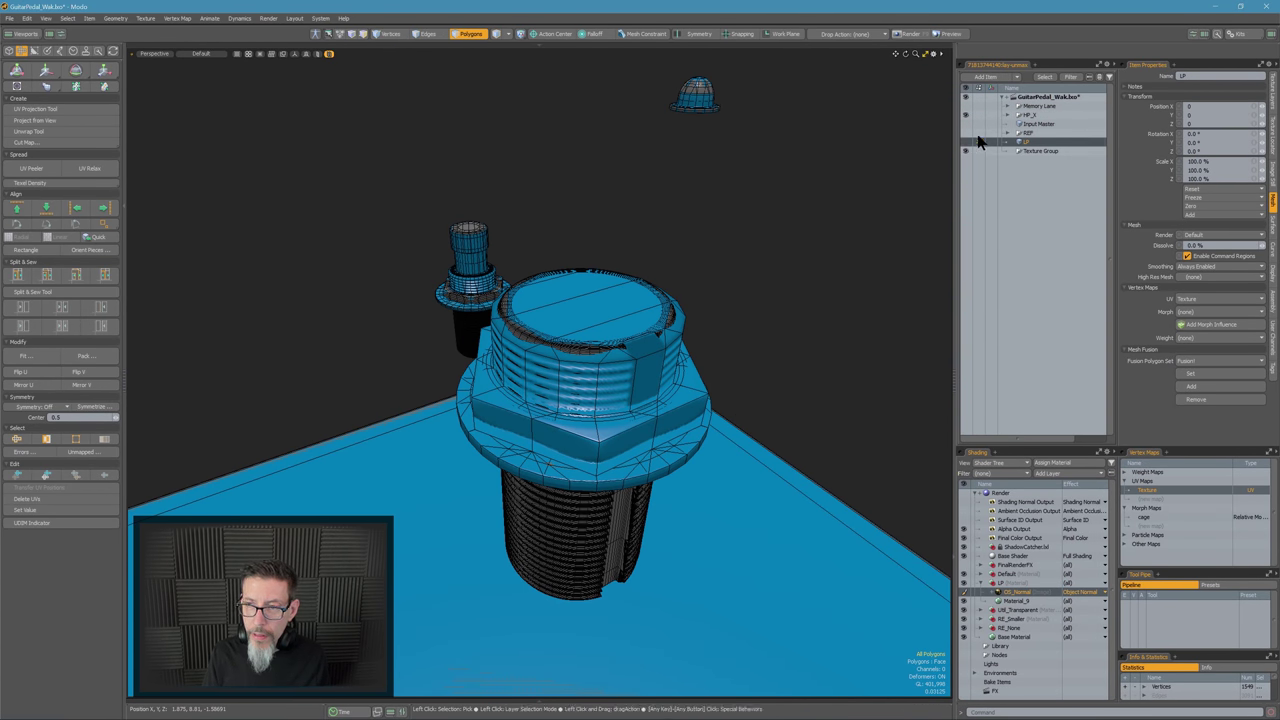
{"action": "left_click", "coordinate": [1035, 133]}
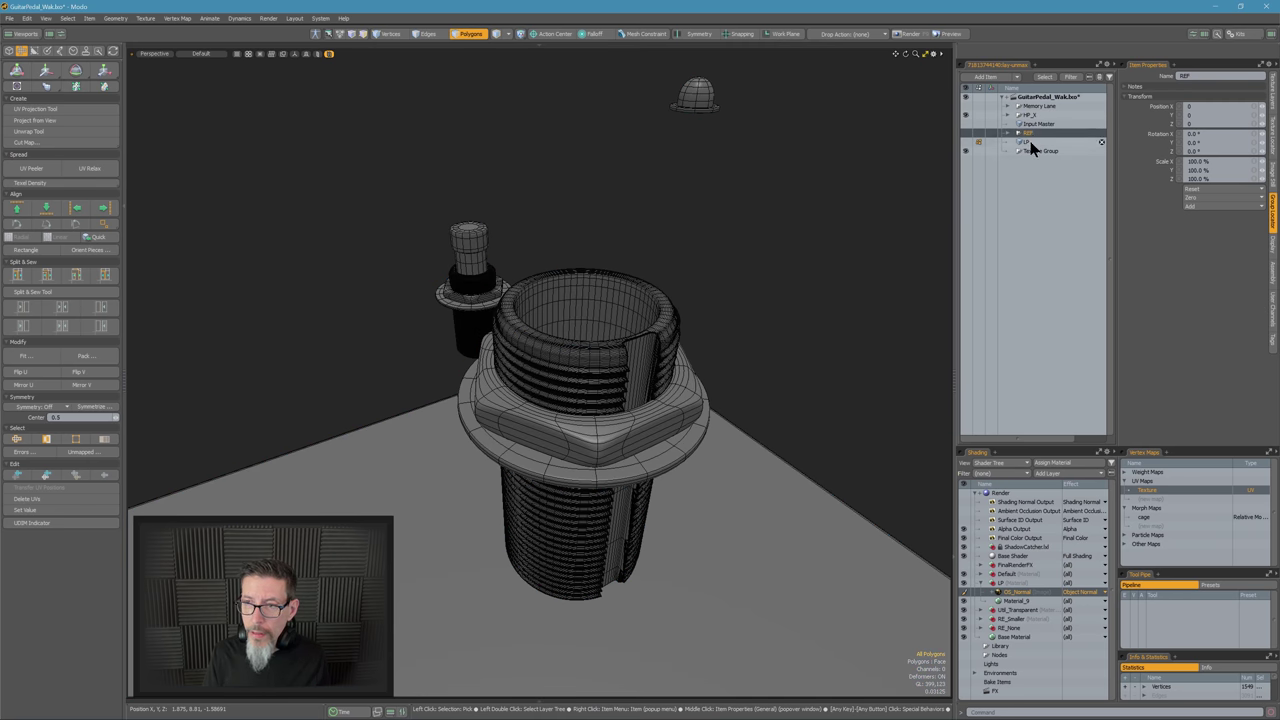
{"action": "left_click", "coordinate": [1030, 143]}
Add an edge loop around the sides of the jack's hex nut near their upper edge, at about 93%
{"action": "left_click_drag", "start_coordinate": [645, 510], "coordinate": [633, 437], "text": "alt"}
{"action": "key", "text": "alt+l"}
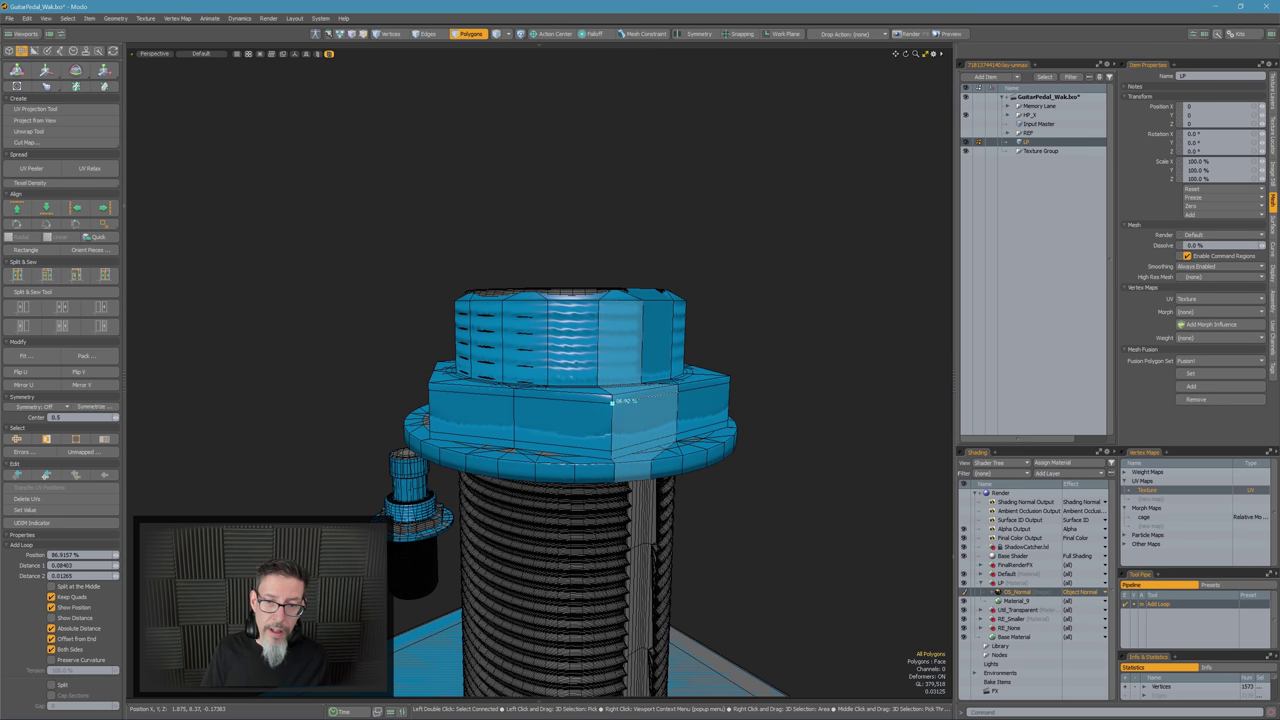
{"action": "left_click", "coordinate": [611, 402]}
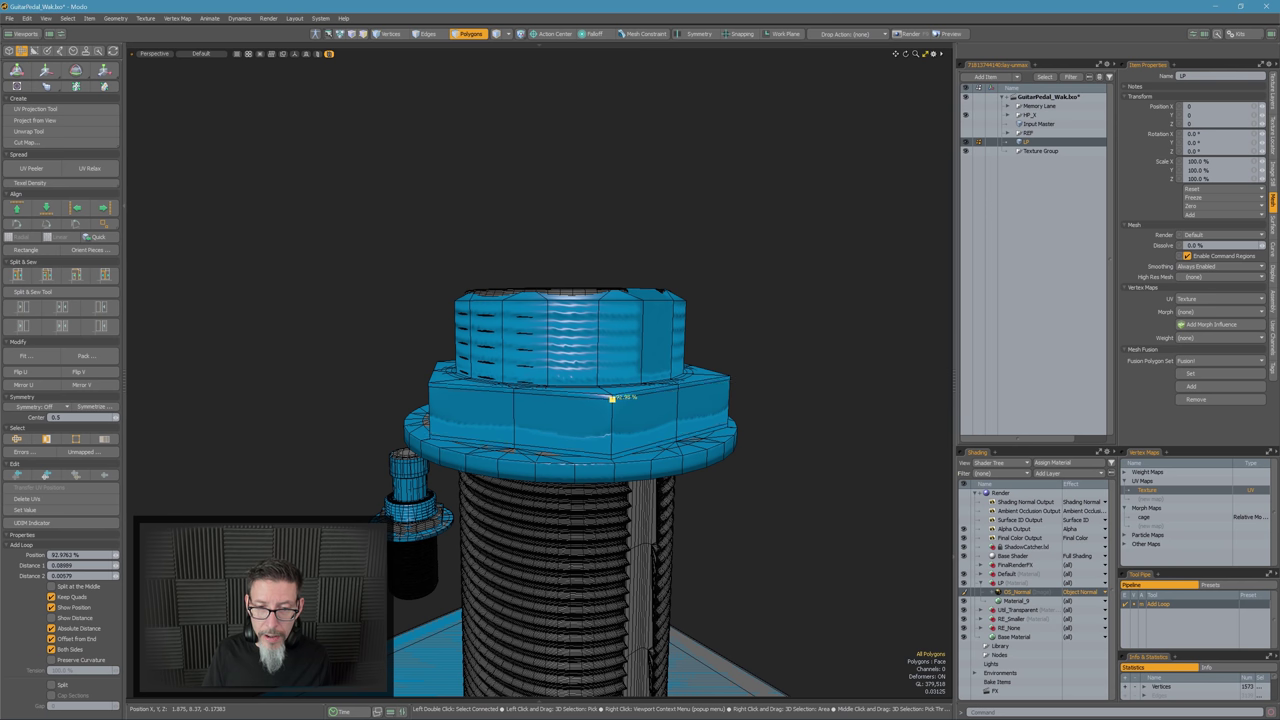
{"action": "left_click_drag", "start_coordinate": [632, 350], "coordinate": [678, 326], "text": "alt"}
{"action": "key", "text": "q"}
Select all connected polygons of the edited jack nut and clear their offsets in the cage morph map
{"action": "scroll", "coordinate": [672, 357], "scroll_direction": "down", "scroll_amount": 5}
{"action": "double_click", "coordinate": [612, 357]}
{"action": "scroll", "coordinate": [610, 357], "scroll_direction": "up", "scroll_amount": 5}
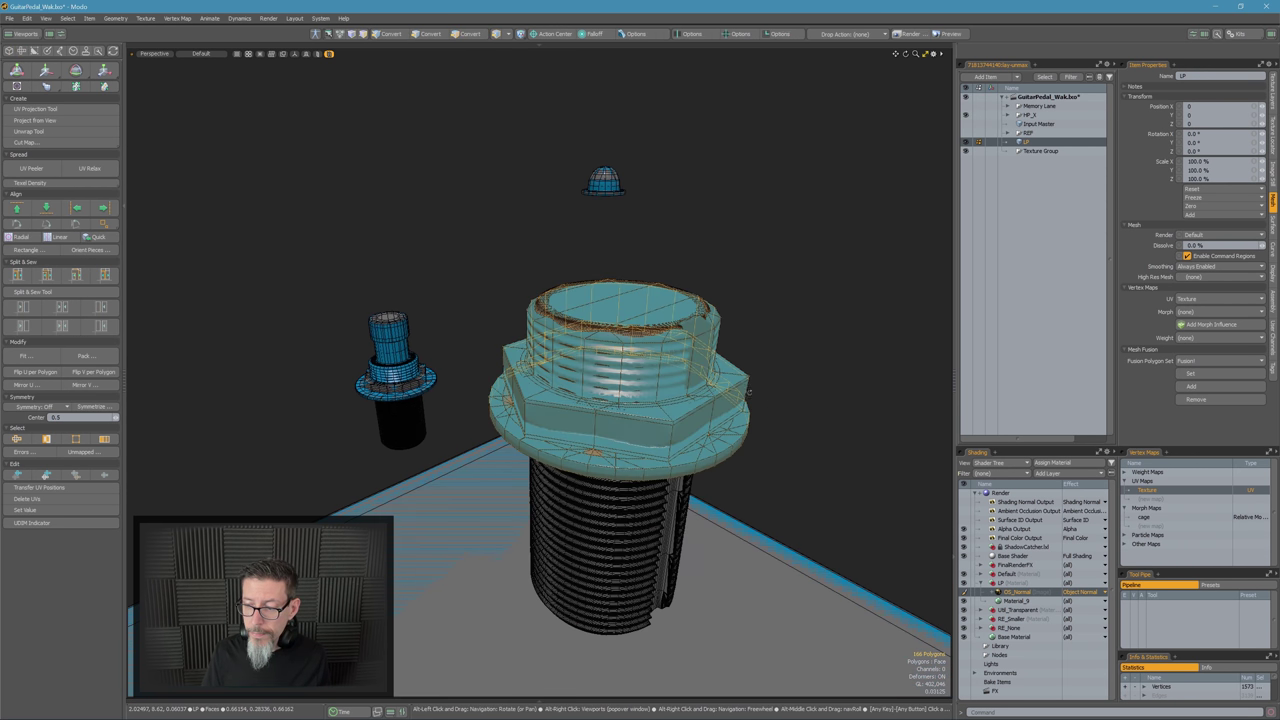
{"action": "right_click", "coordinate": [1166, 517]}
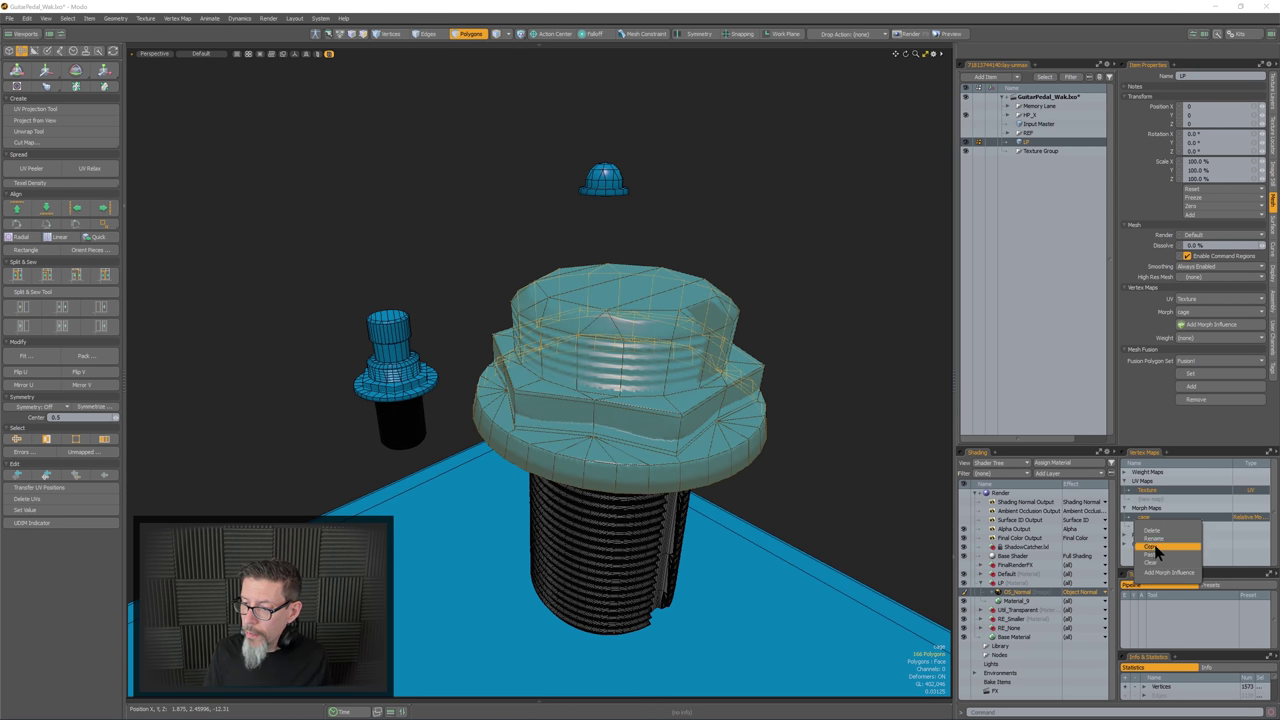
{"action": "left_click", "coordinate": [1150, 565]}
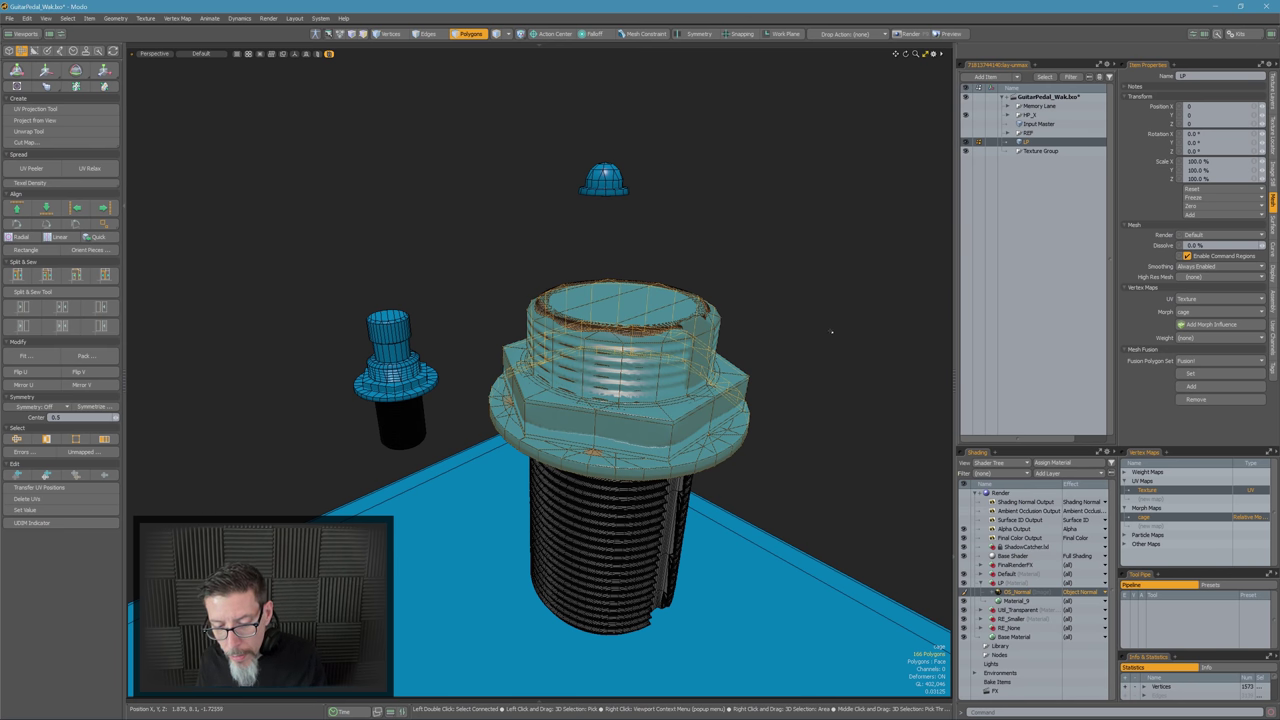
Push the jack nut outward in the cage morph map, and deselect both its polygons and the map
{"action": "key", "text": "shift+p"}
{"action": "left_click_drag", "start_coordinate": [824, 335], "coordinate": [859, 335]}
{"action": "key", "text": "space"}
{"action": "left_click", "coordinate": [796, 358]}
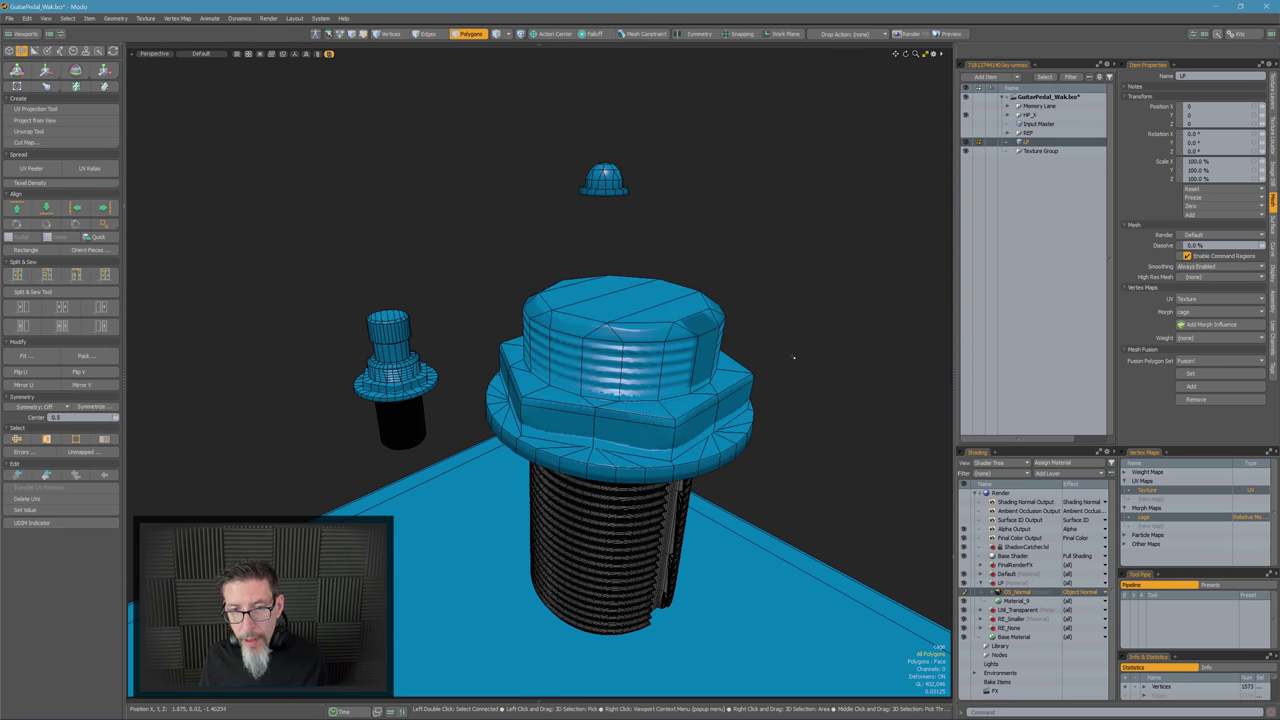
{"action": "left_click_drag", "start_coordinate": [624, 182], "coordinate": [625, 222], "text": "alt"}
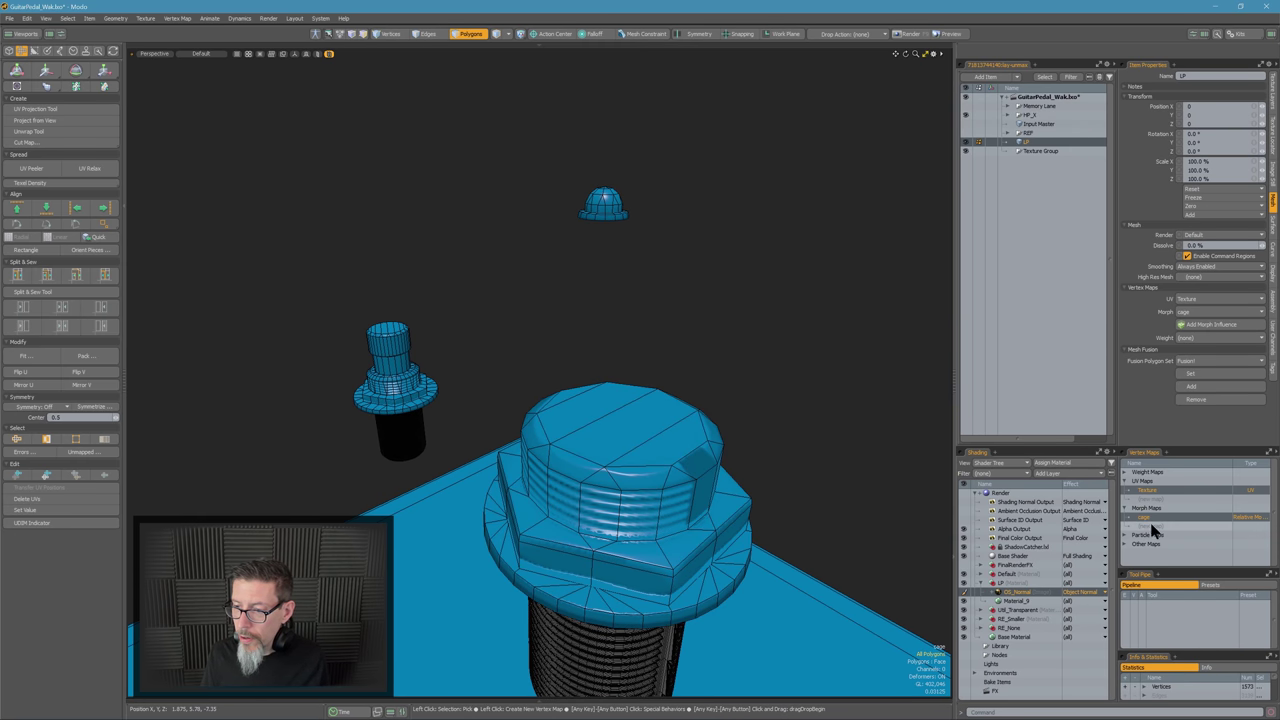
{"action": "left_click", "coordinate": [1155, 516], "text": "ctrl"}
Examine the baked normals on the small dome-shaped LED part up close
{"action": "double_click", "coordinate": [610, 211]}
{"action": "key", "text": "shift+a"}
{"action": "left_click", "coordinate": [674, 306]}
{"action": "left_click_drag", "start_coordinate": [674, 306], "coordinate": [661, 440], "text": "alt"}
{"action": "scroll", "coordinate": [661, 440], "scroll_direction": "down", "scroll_amount": 3}
{"action": "key", "text": "slash"}
{"action": "scroll", "coordinate": [689, 404], "scroll_direction": "down", "scroll_amount": 3}
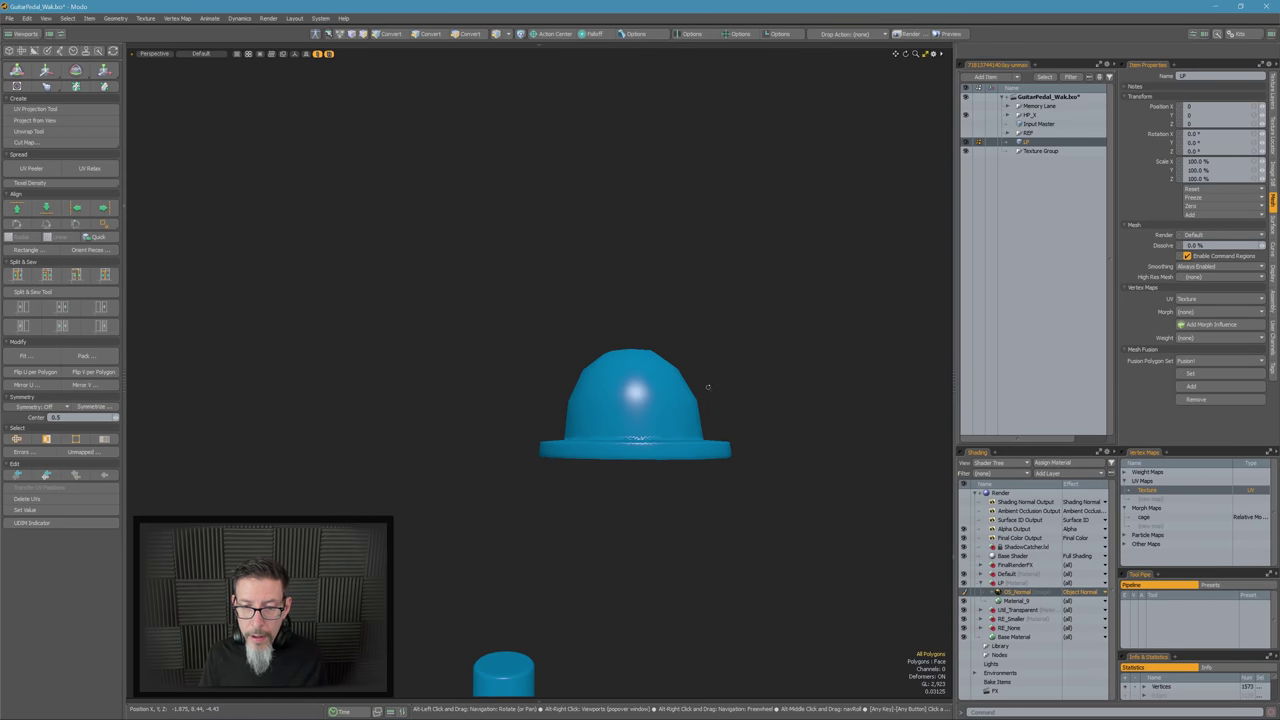
Add an edge loop around the sides of the footswitch's hex nut near their upper edge, at about 92%
{"action": "left_click_drag", "start_coordinate": [708, 388], "coordinate": [738, 467], "text": "alt"}
{"action": "scroll", "coordinate": [710, 433], "scroll_direction": "down", "scroll_amount": 5}
{"action": "scroll", "coordinate": [694, 478], "scroll_direction": "up", "scroll_amount": 5}
{"action": "key", "text": "KP_8"}
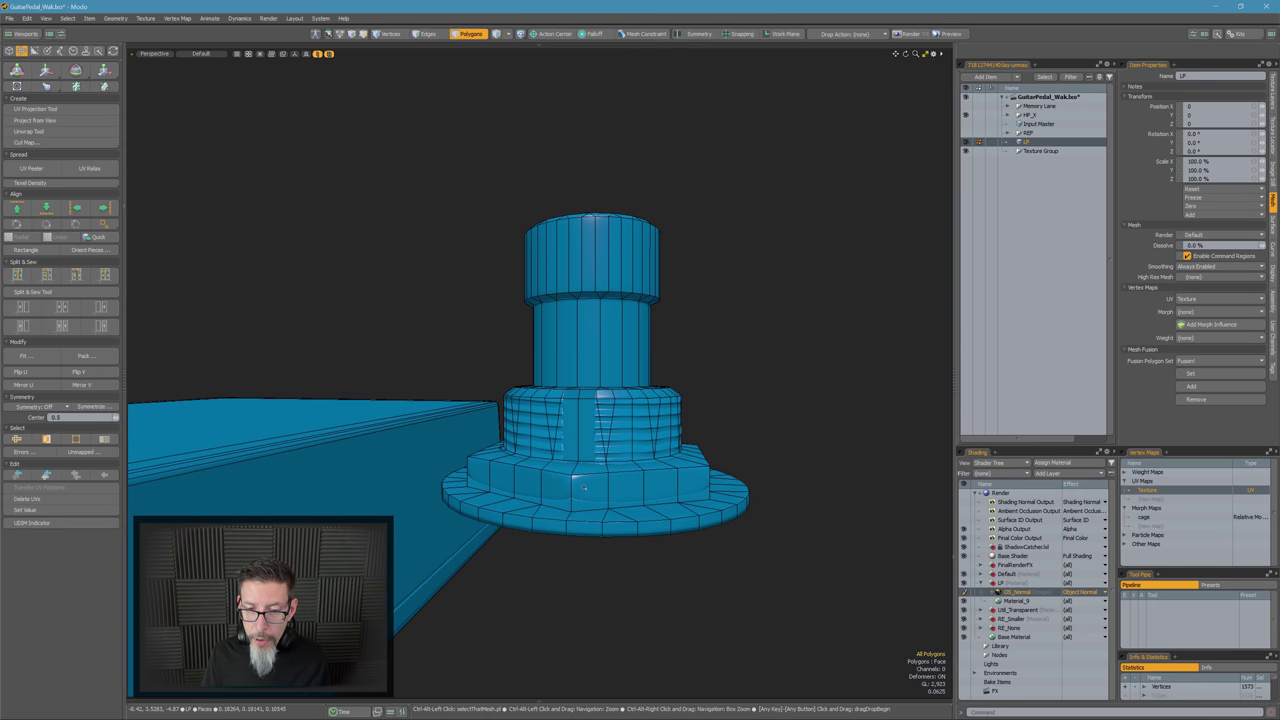
{"action": "scroll", "coordinate": [574, 474], "scroll_direction": "up", "scroll_amount": 5}
{"action": "key", "text": "alt+c"}
{"action": "left_click", "coordinate": [544, 462]}
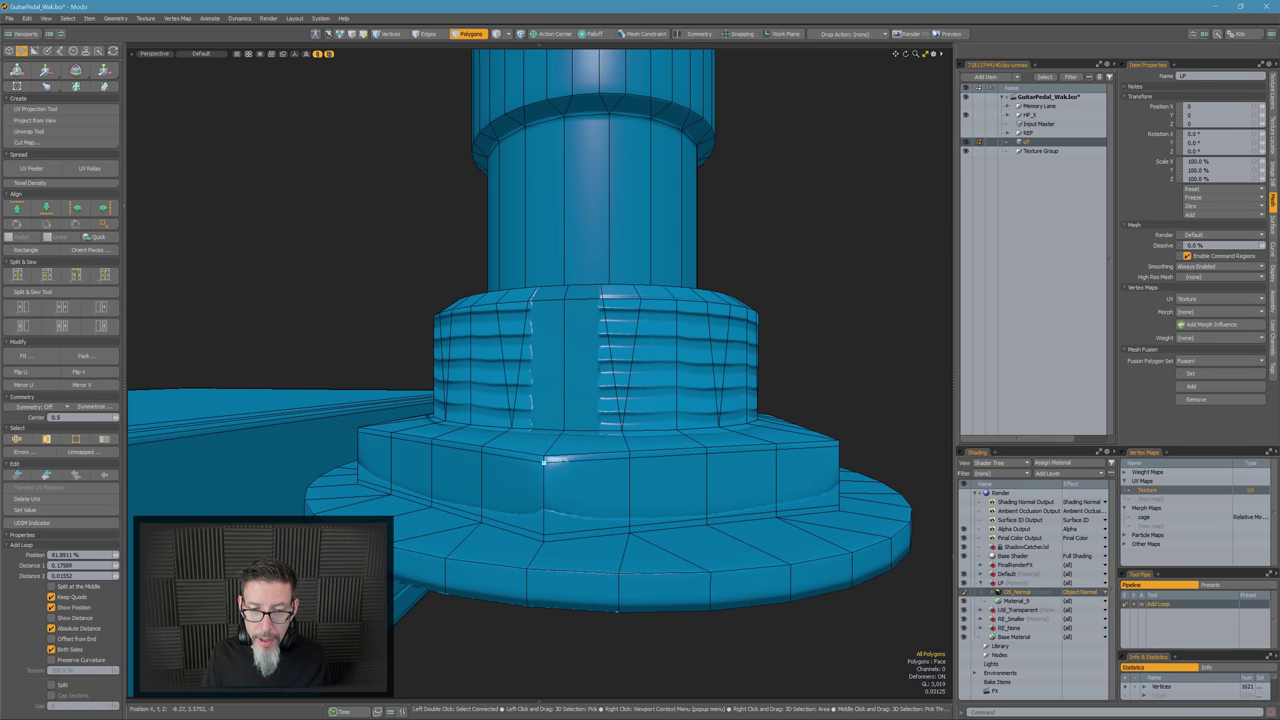
{"action": "key", "text": "space"}
Examine the footswitch and the remaining pedal parts together with the high-poly meshes from several sides
{"action": "scroll", "coordinate": [783, 386], "scroll_direction": "down", "scroll_amount": 5}
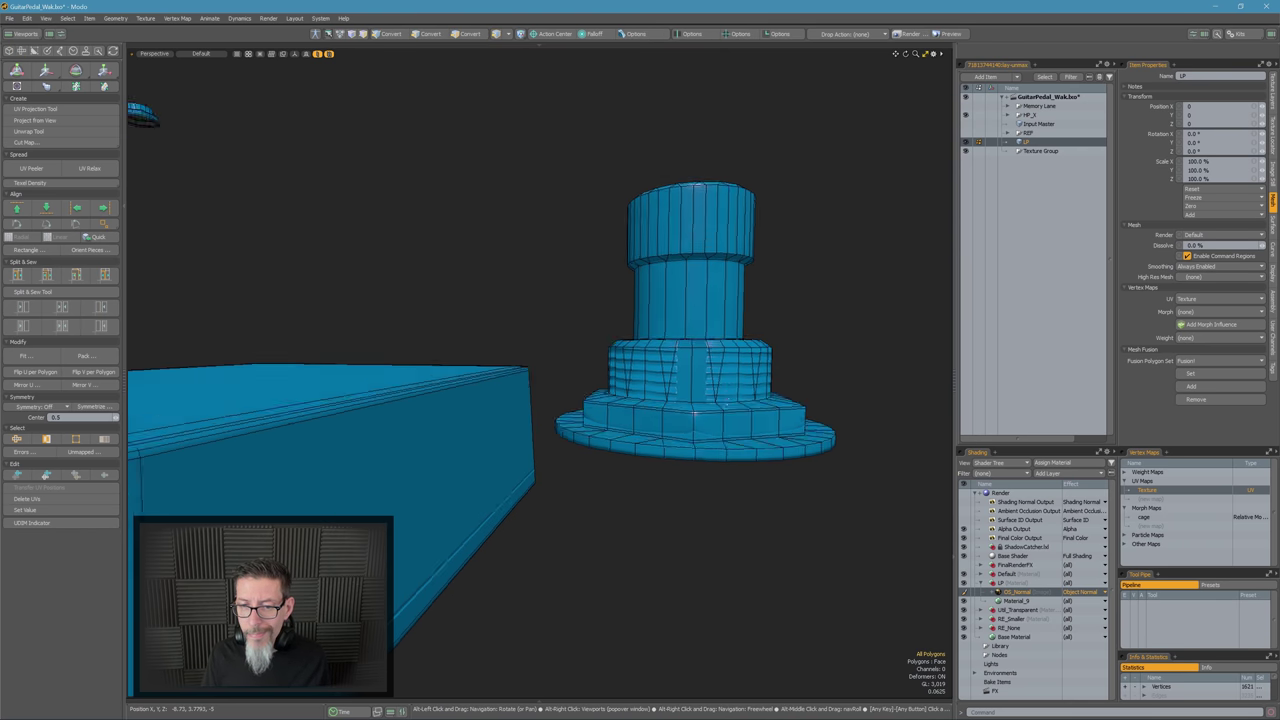
{"action": "mouse_move", "coordinate": [726, 405]}
{"action": "left_mouse_down", "text": "alt"}
{"action": "mouse_move", "coordinate": [692, 434]}
{"action": "mouse_move", "coordinate": [690, 462]}
{"action": "mouse_move", "coordinate": [704, 334]}
{"action": "mouse_move", "coordinate": [671, 543]}
{"action": "mouse_move", "coordinate": [679, 489]}
{"action": "mouse_move", "coordinate": [640, 407]}
{"action": "mouse_move", "coordinate": [469, 363]}
{"action": "mouse_move", "coordinate": [462, 441]}
{"action": "mouse_move", "coordinate": [402, 446]}
{"action": "mouse_move", "coordinate": [532, 335]}
{"action": "left_mouse_up", "text": "alt"}
{"action": "key", "text": "KP_5"}
{"action": "scroll", "coordinate": [640, 407], "scroll_direction": "down", "scroll_amount": 5}
{"action": "scroll", "coordinate": [462, 441], "scroll_direction": "down", "scroll_amount": 3}
{"action": "left_click_drag", "start_coordinate": [532, 335], "coordinate": [480, 315], "text": "alt"}
{"action": "left_click_drag", "start_coordinate": [480, 371], "coordinate": [537, 372], "text": "ctrl+alt"}
{"action": "left_click_drag", "start_coordinate": [537, 400], "coordinate": [574, 404], "text": "alt"}
{"action": "scroll", "coordinate": [508, 395], "scroll_direction": "down", "scroll_amount": 4}
Save the scene and rebake the high-poly detail into the OS_Normal texture, using the cage morph map with a distance of 0
{"action": "key", "text": "i"}
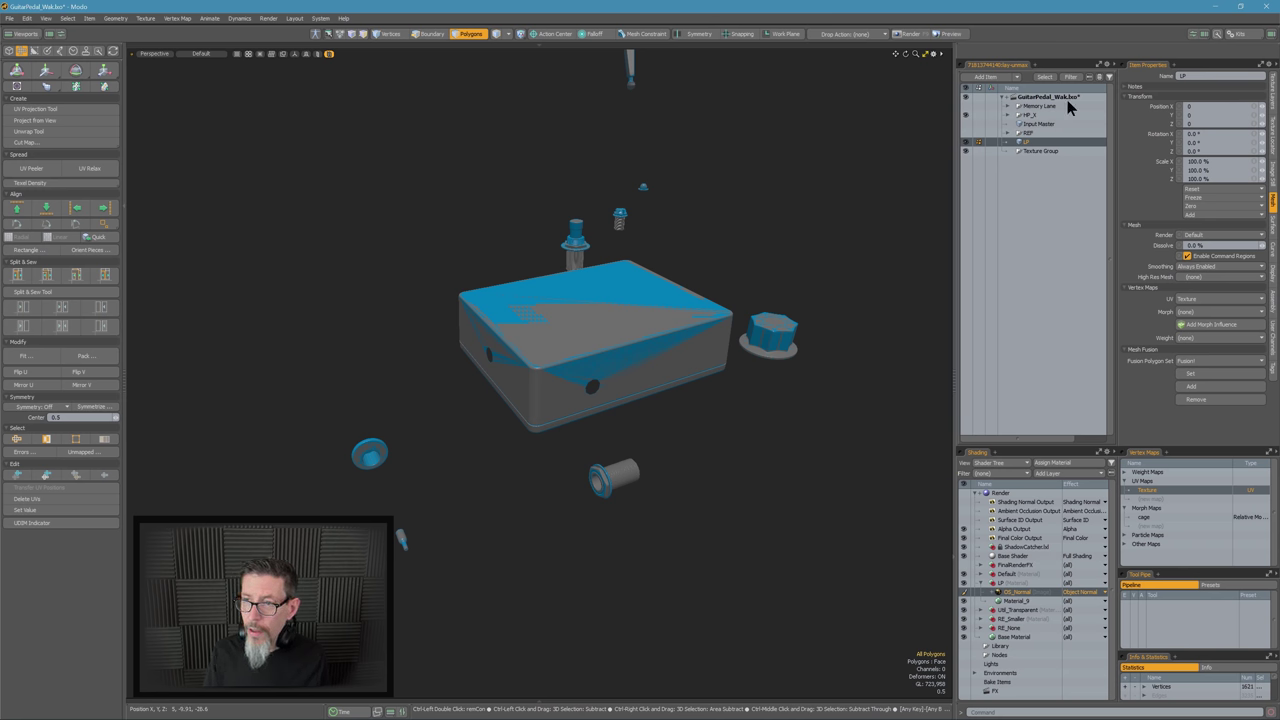
{"action": "right_click", "coordinate": [1007, 591]}
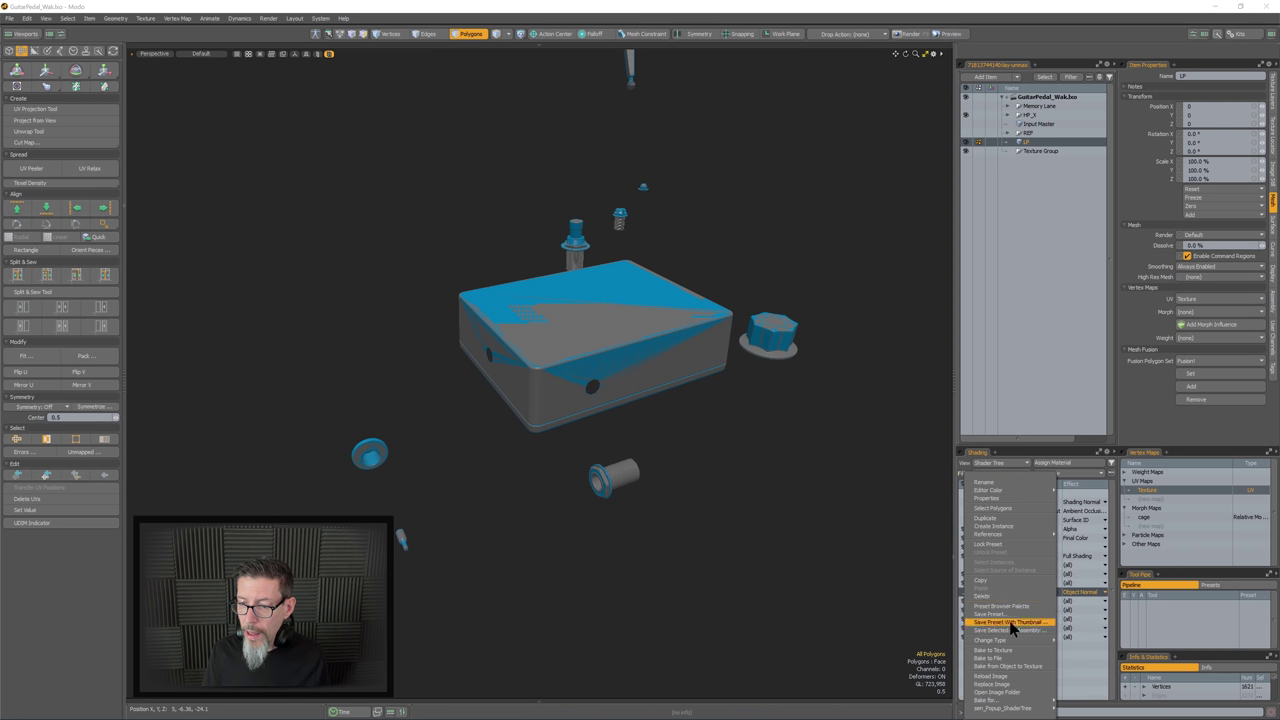
{"action": "left_click", "coordinate": [1012, 666]}
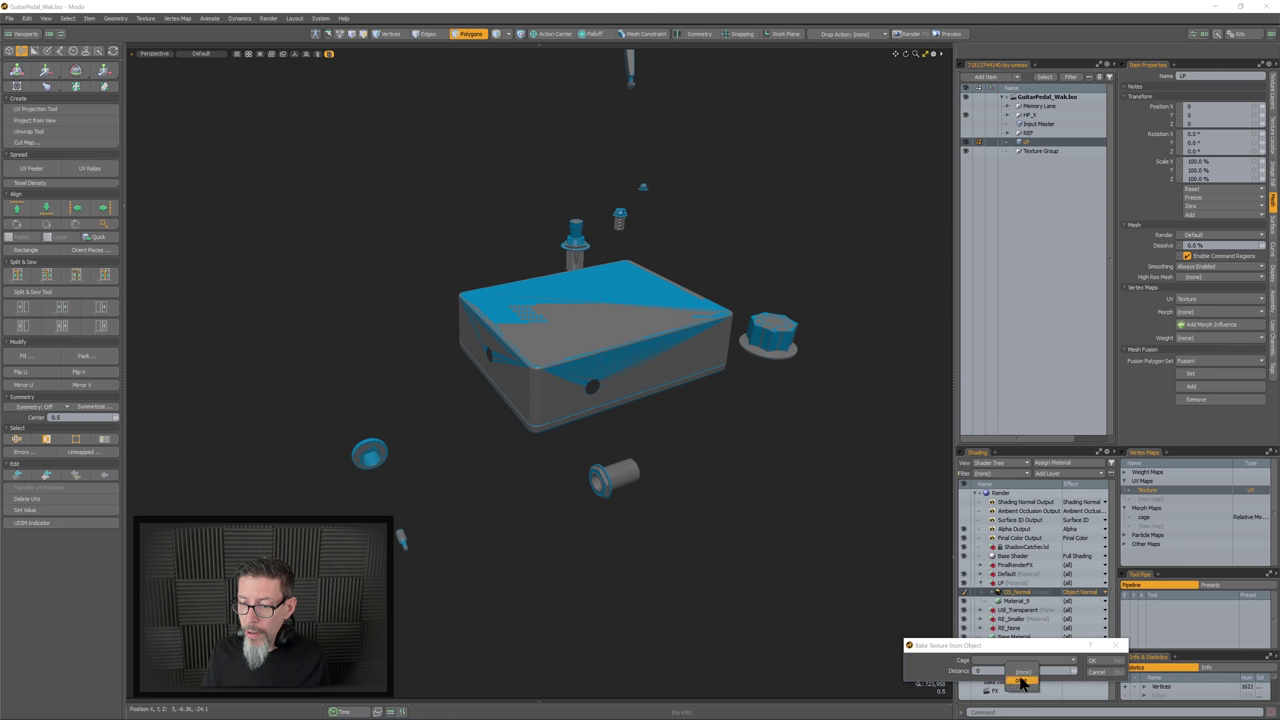
{"action": "left_click", "coordinate": [1021, 681]}
{"action": "left_click", "coordinate": [1092, 660]}
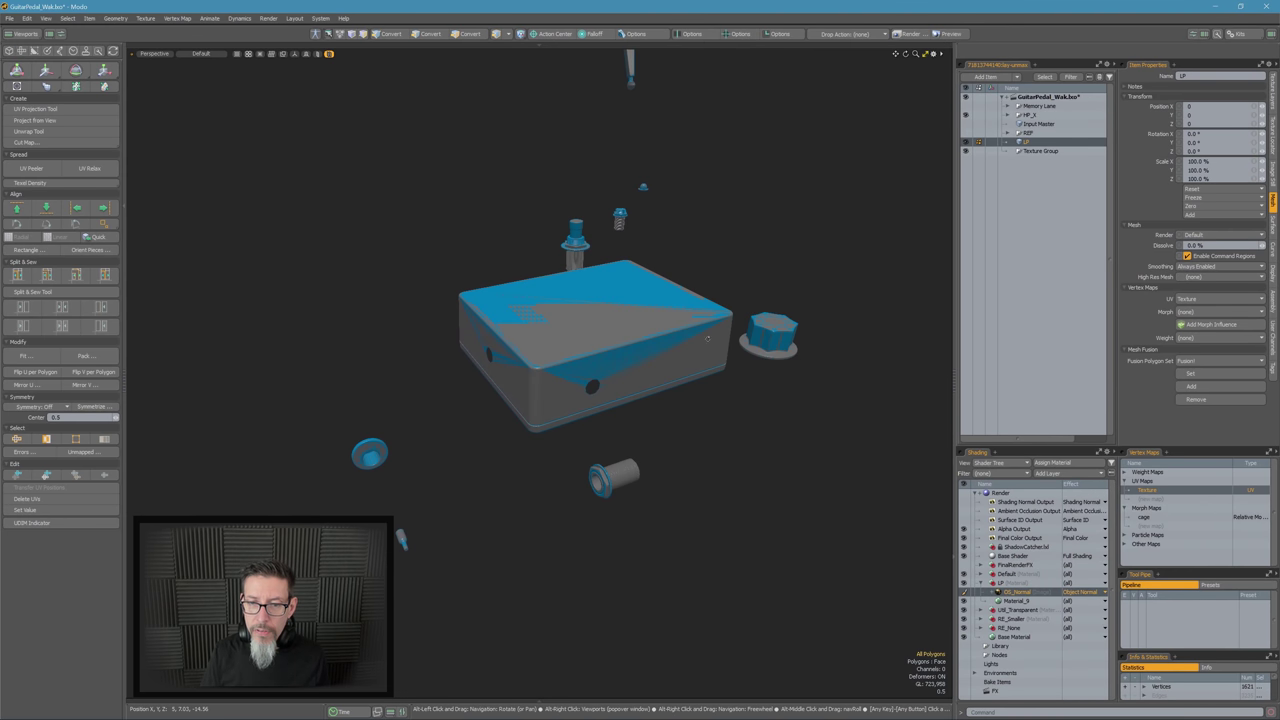
Examine the rebaked normals on the low-poly pedal, closing in on its small hardware parts
{"action": "key", "text": "3"}
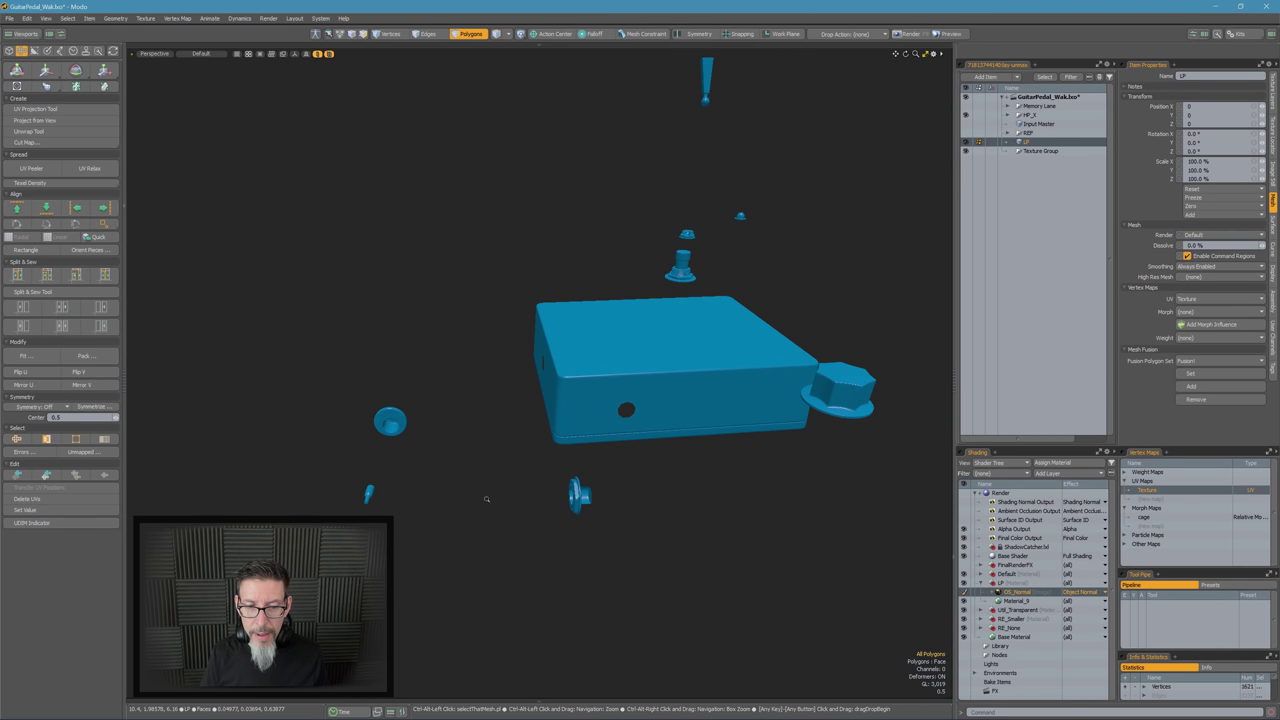
{"action": "left_click_drag", "start_coordinate": [565, 409], "coordinate": [593, 365], "text": "alt"}
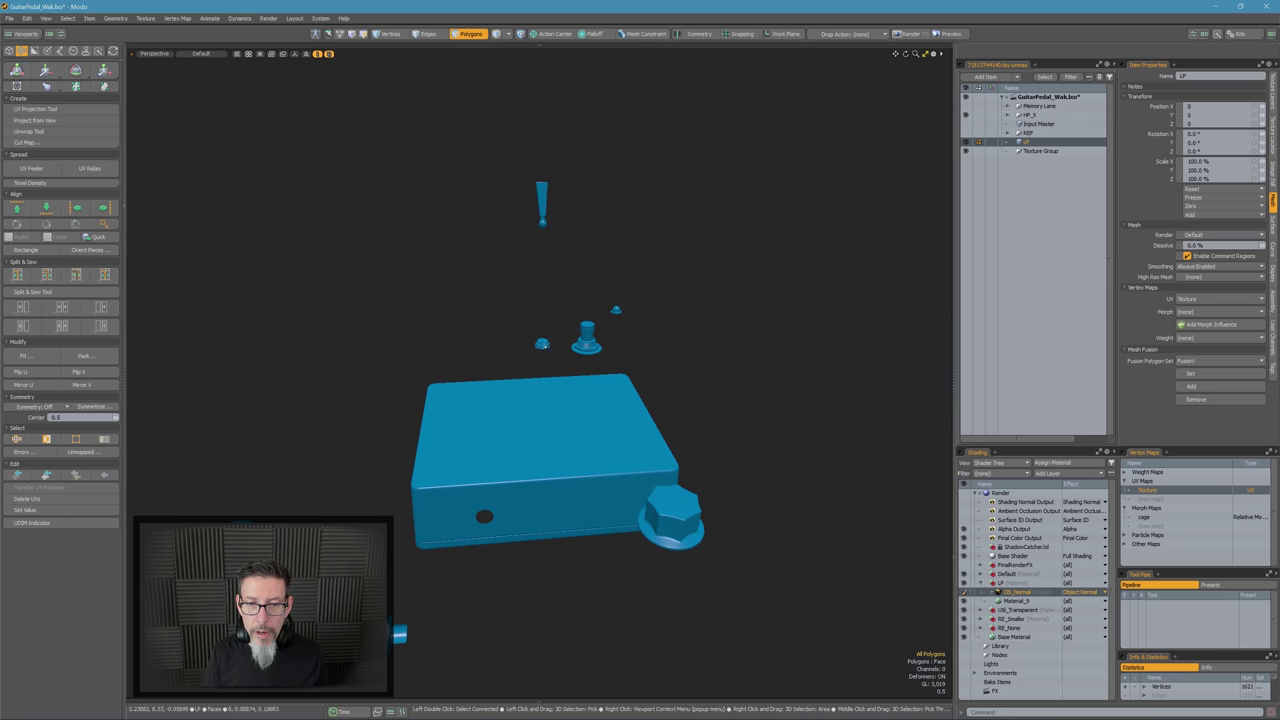
{"action": "key", "text": "shift+a"}
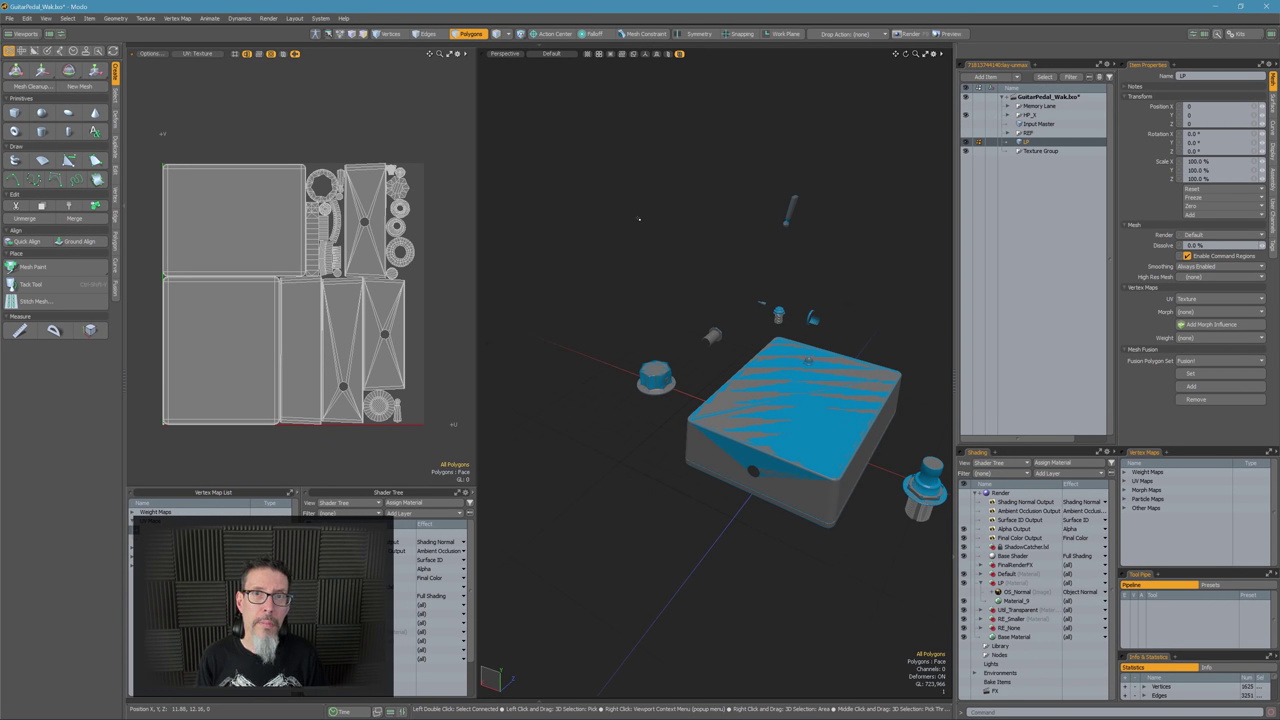
Select the flat panel polygons of the enclosure's upper side-wall island in the UV map, excluding its border strips
{"action": "left_click_drag", "start_coordinate": [379, 263], "coordinate": [474, 221], "text": "alt+shift"}
{"action": "key", "text": "a"}
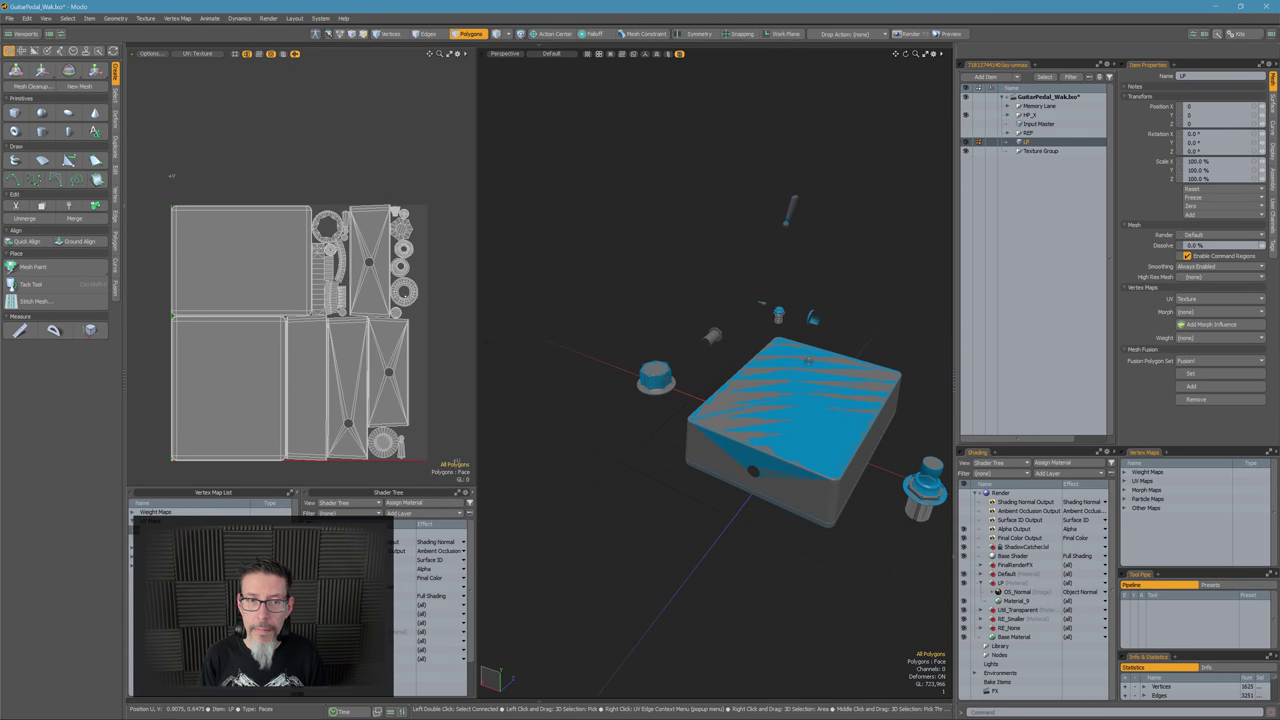
{"action": "double_click", "coordinate": [370, 236]}
{"action": "scroll", "coordinate": [368, 238], "scroll_direction": "up", "scroll_amount": 4}
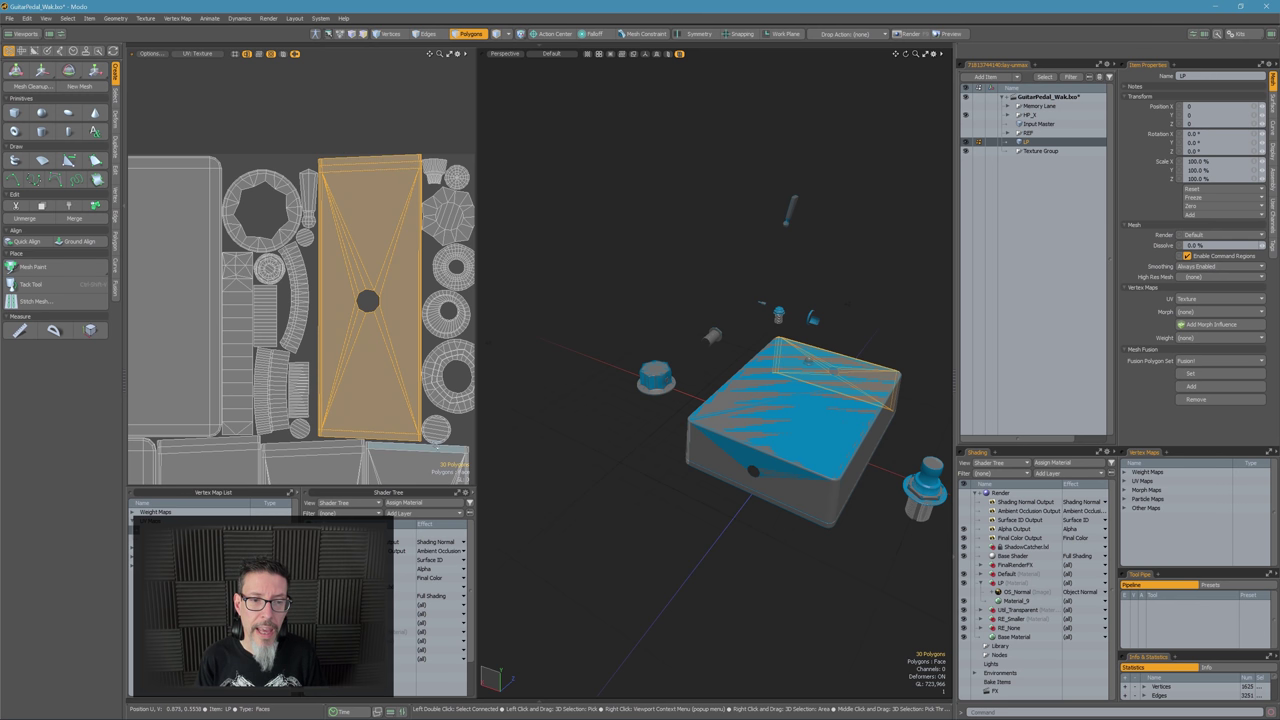
{"action": "left_click_drag", "start_coordinate": [343, 359], "coordinate": [250, 236], "text": "alt"}
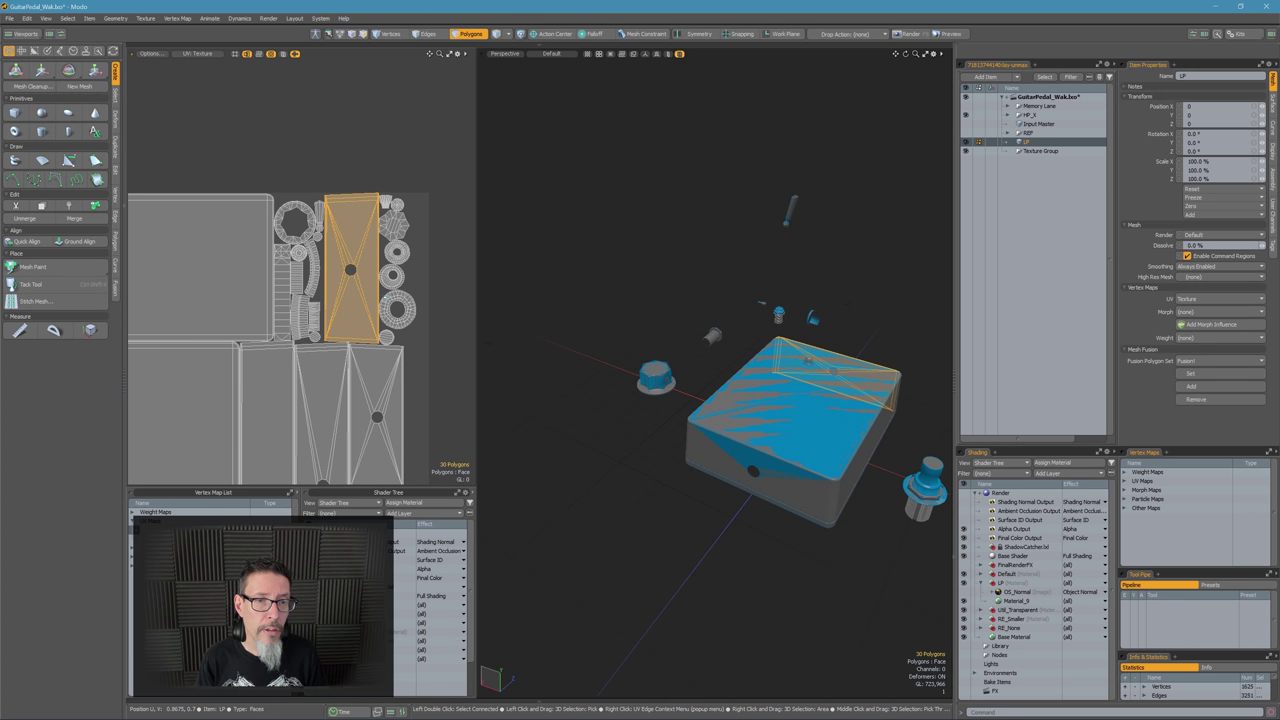
{"action": "left_click_drag", "start_coordinate": [408, 295], "coordinate": [434, 286], "text": "ctrl+alt"}
{"action": "mouse_move", "coordinate": [329, 257]}
{"action": "left_mouse_down", "text": "alt"}
{"action": "mouse_move", "coordinate": [383, 299]}
{"action": "mouse_move", "coordinate": [428, 302]}
{"action": "mouse_move", "coordinate": [356, 281]}
{"action": "left_mouse_up", "text": "alt"}
{"action": "left_click_drag", "start_coordinate": [425, 334], "coordinate": [271, 295], "text": "ctrl+alt"}
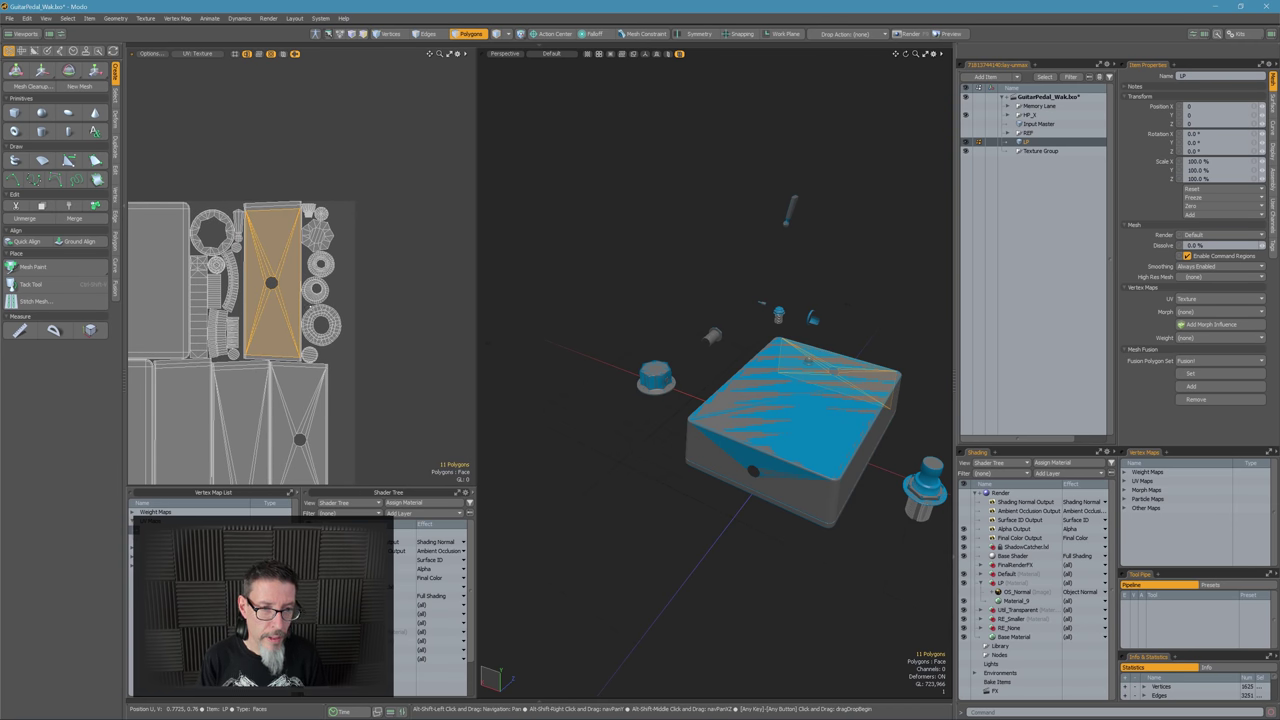
{"action": "key", "text": "y"}
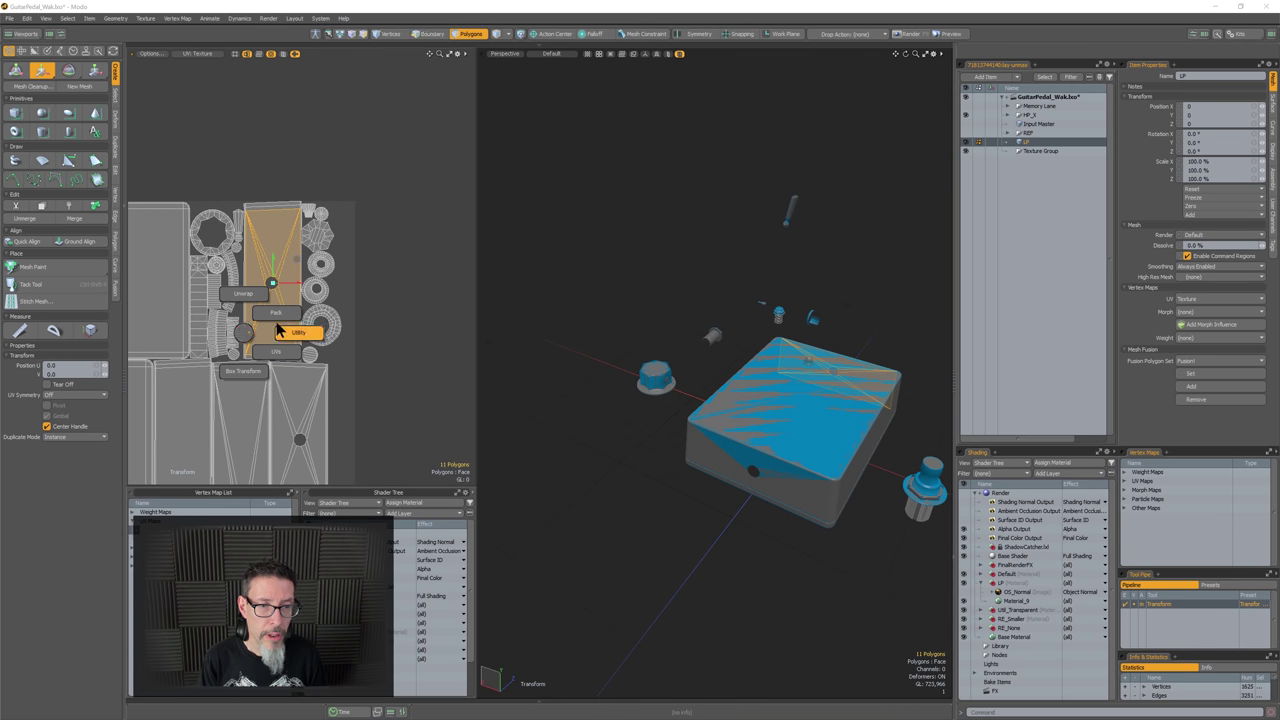
{"action": "left_click", "coordinate": [283, 332]}
{"action": "left_click", "coordinate": [272, 285]}
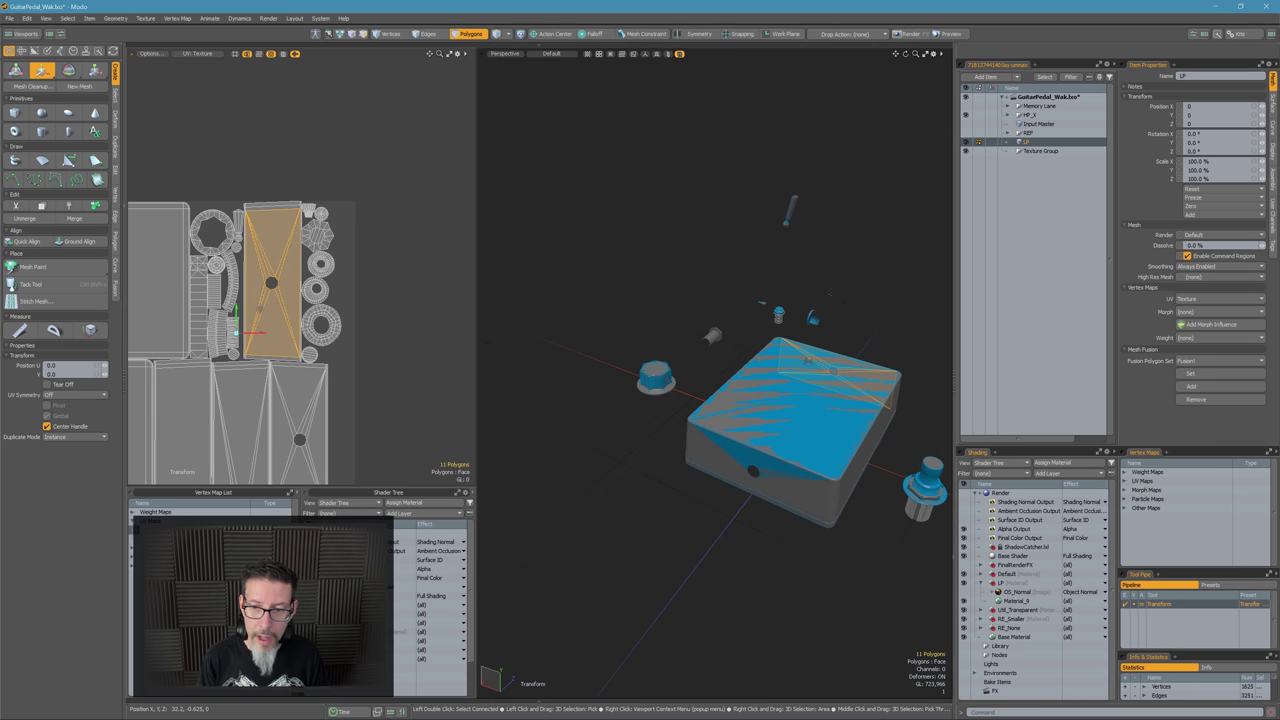
Paste a copy of the flat side-wall polygons and move it outside the UV square, beside the hardware islands
{"action": "left_click_drag", "start_coordinate": [850, 284], "coordinate": [813, 309], "text": "alt"}
{"action": "key", "text": "ctrl+v"}
{"action": "key", "text": "q"}
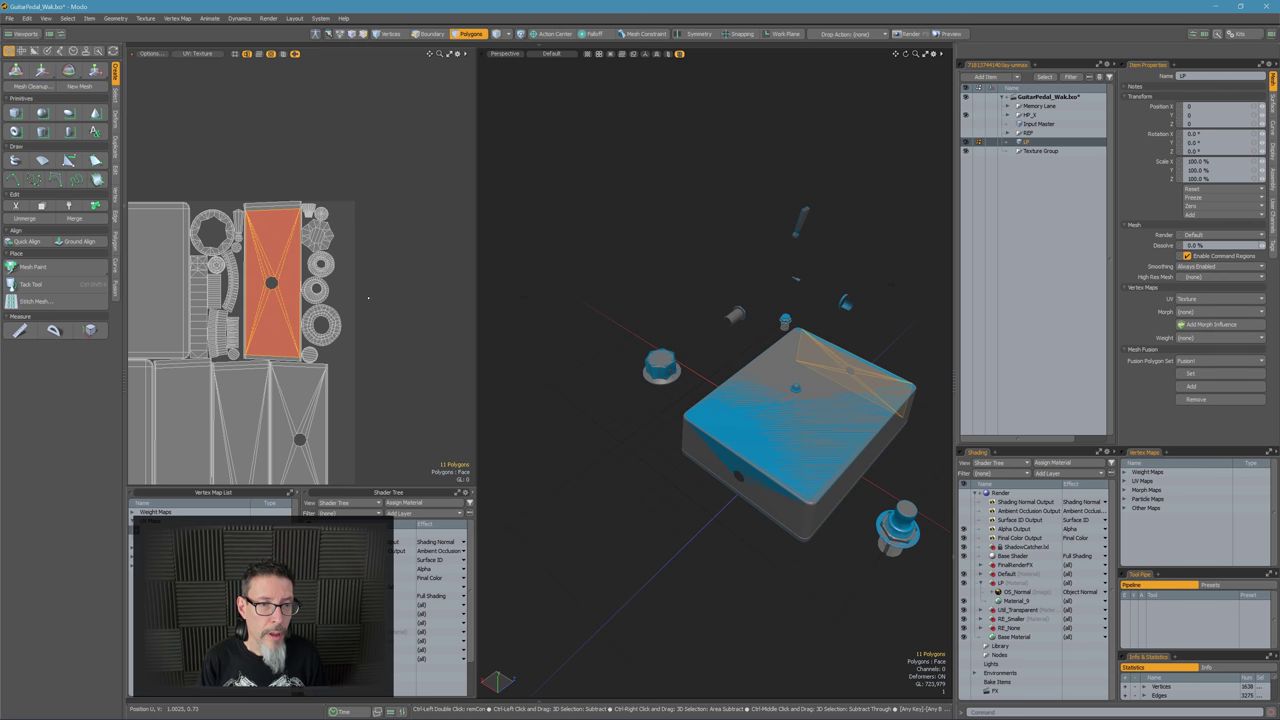
{"action": "key", "text": "w"}
{"action": "left_click_drag", "start_coordinate": [321, 305], "coordinate": [382, 316], "text": "ctrl"}
{"action": "left_click_drag", "start_coordinate": [382, 316], "coordinate": [438, 270], "text": "ctrl+alt"}
{"action": "key", "text": "q"}
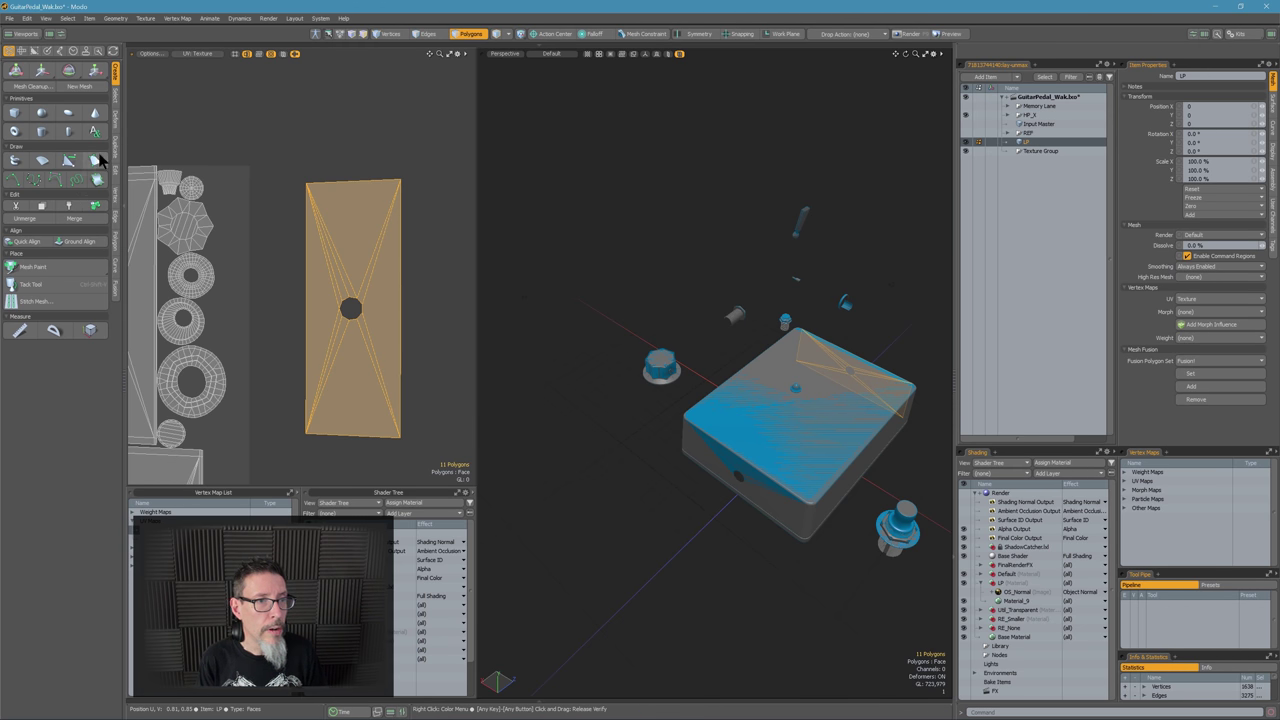
Try to straighten the copied flat polygons with the UV Rectangle command, then delete the copy
{"action": "left_click", "coordinate": [24, 52]}
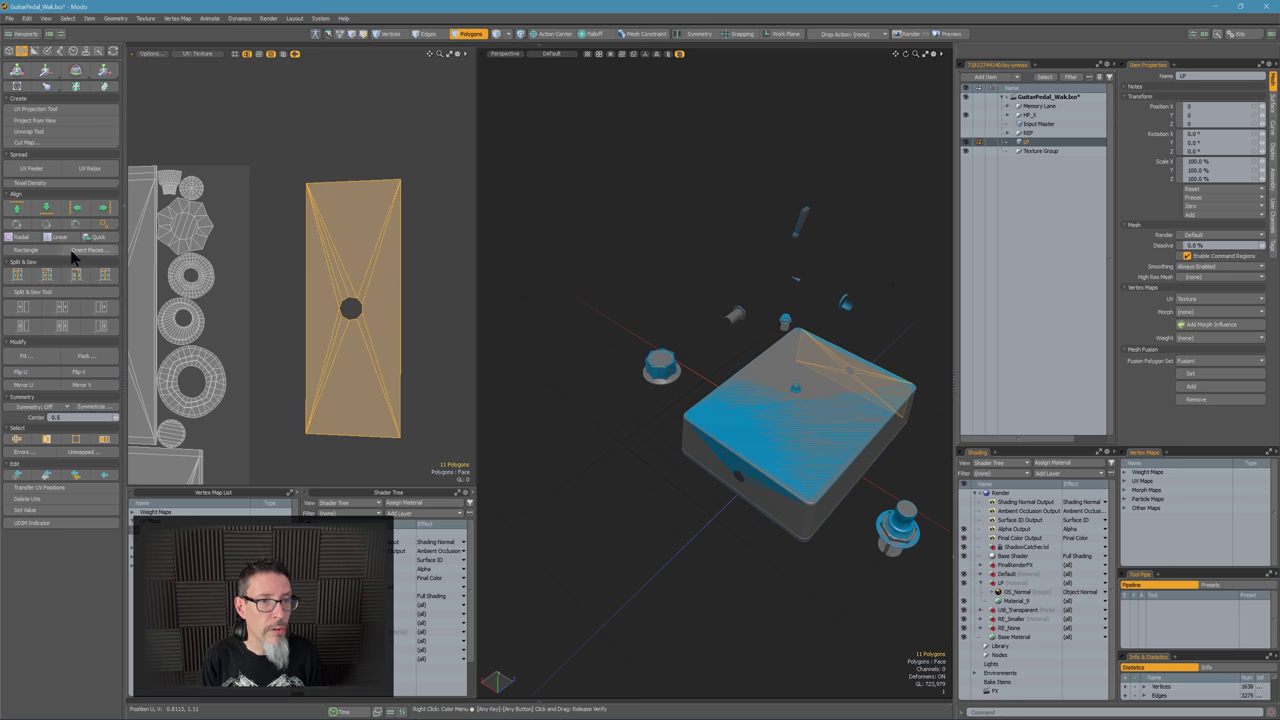
{"action": "left_click", "coordinate": [35, 258]}
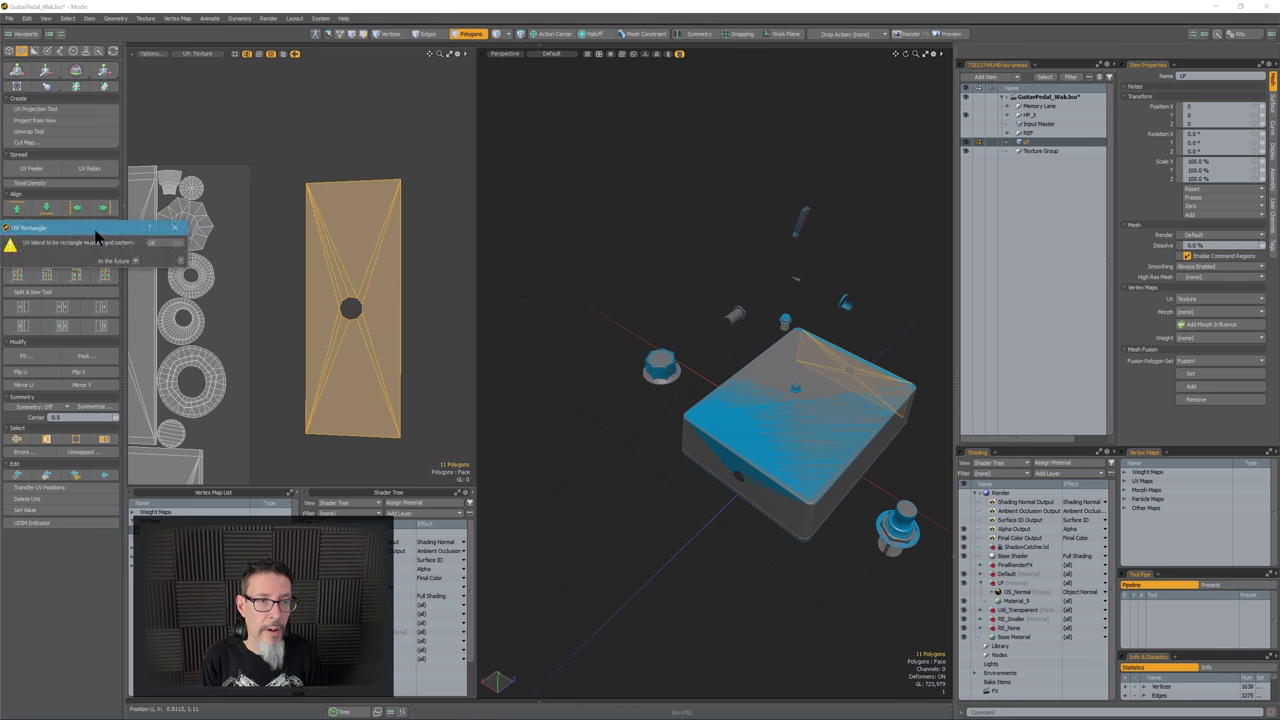
{"action": "left_click_drag", "start_coordinate": [95, 230], "coordinate": [142, 218]}
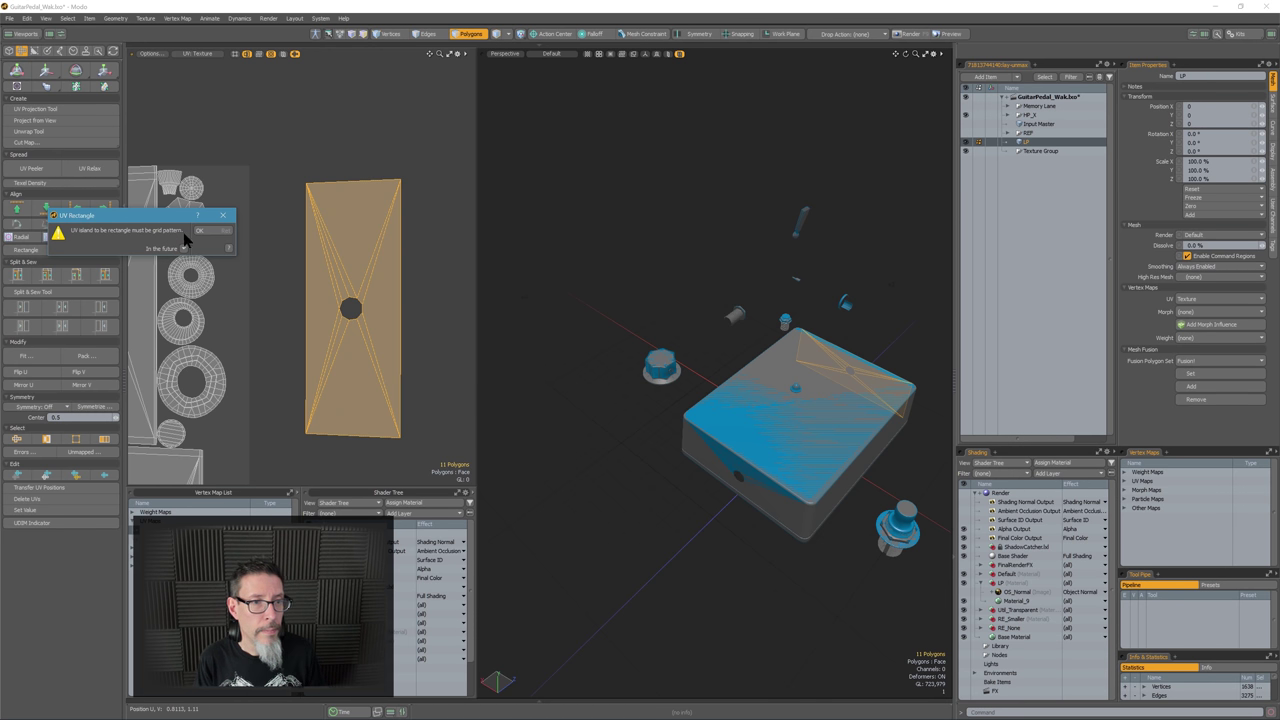
{"action": "left_click", "coordinate": [200, 232]}
{"action": "left_click", "coordinate": [384, 305]}
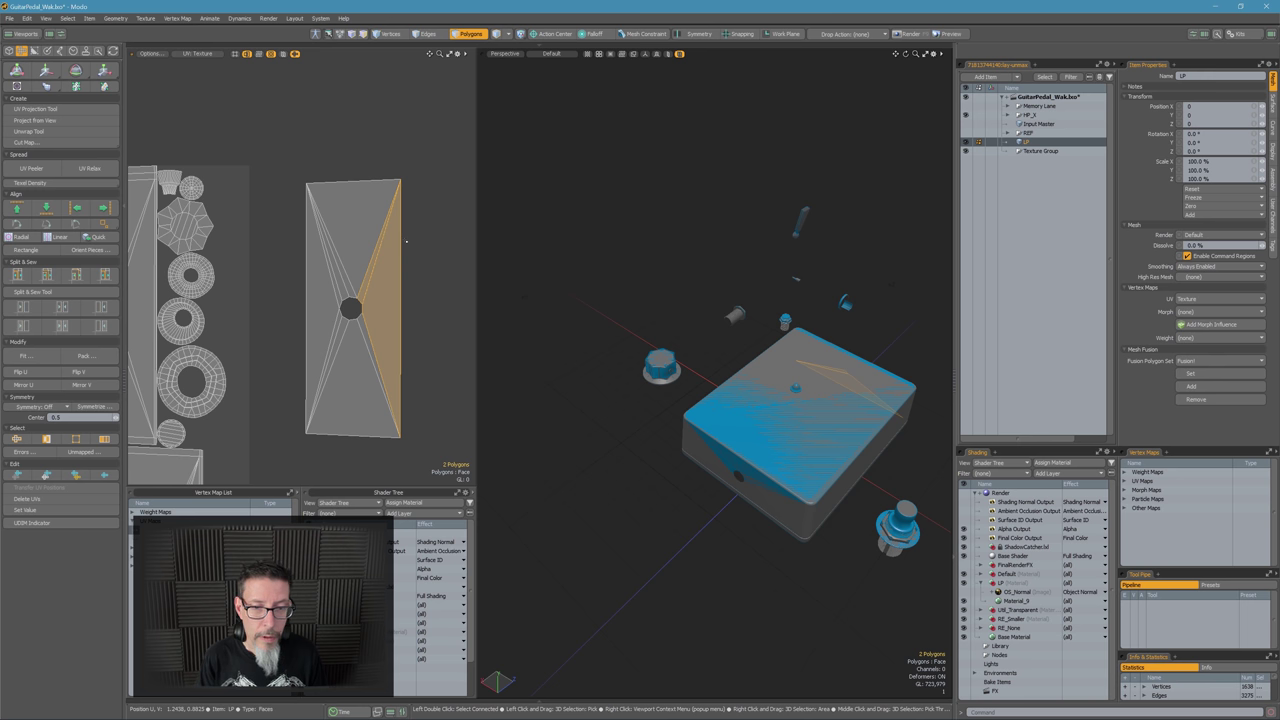
{"action": "double_click", "coordinate": [318, 281]}
{"action": "key", "text": "Delete"}
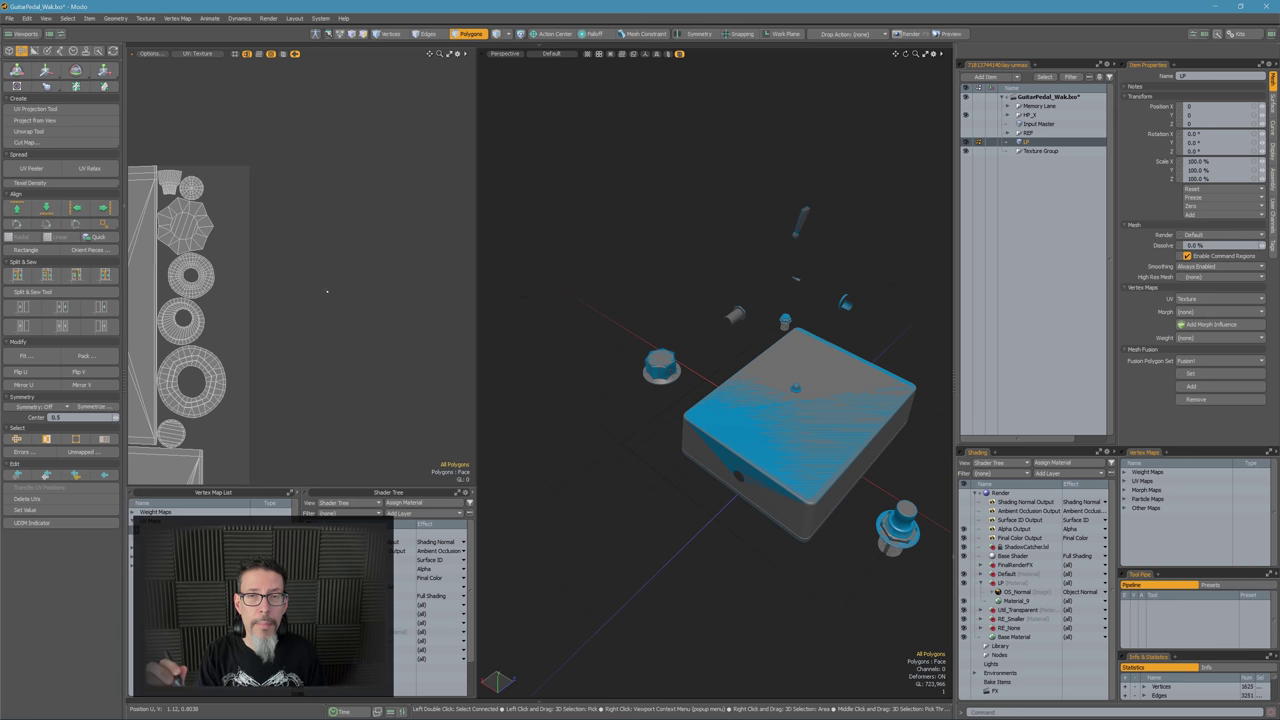
{"action": "key", "text": "ctrl+z"}
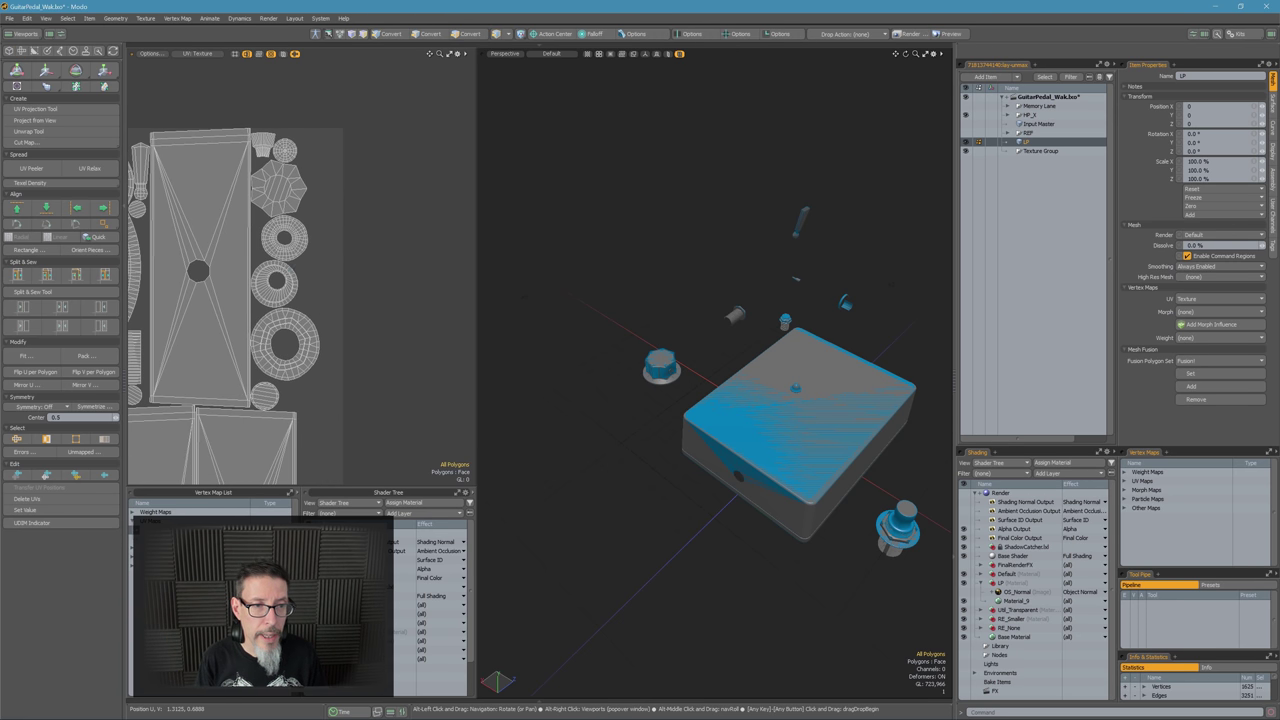
Duplicate the complete upper side-wall island, border strips included, and place the copy outside the UV square
{"action": "left_click_drag", "start_coordinate": [543, 316], "coordinate": [515, 303], "text": "alt"}
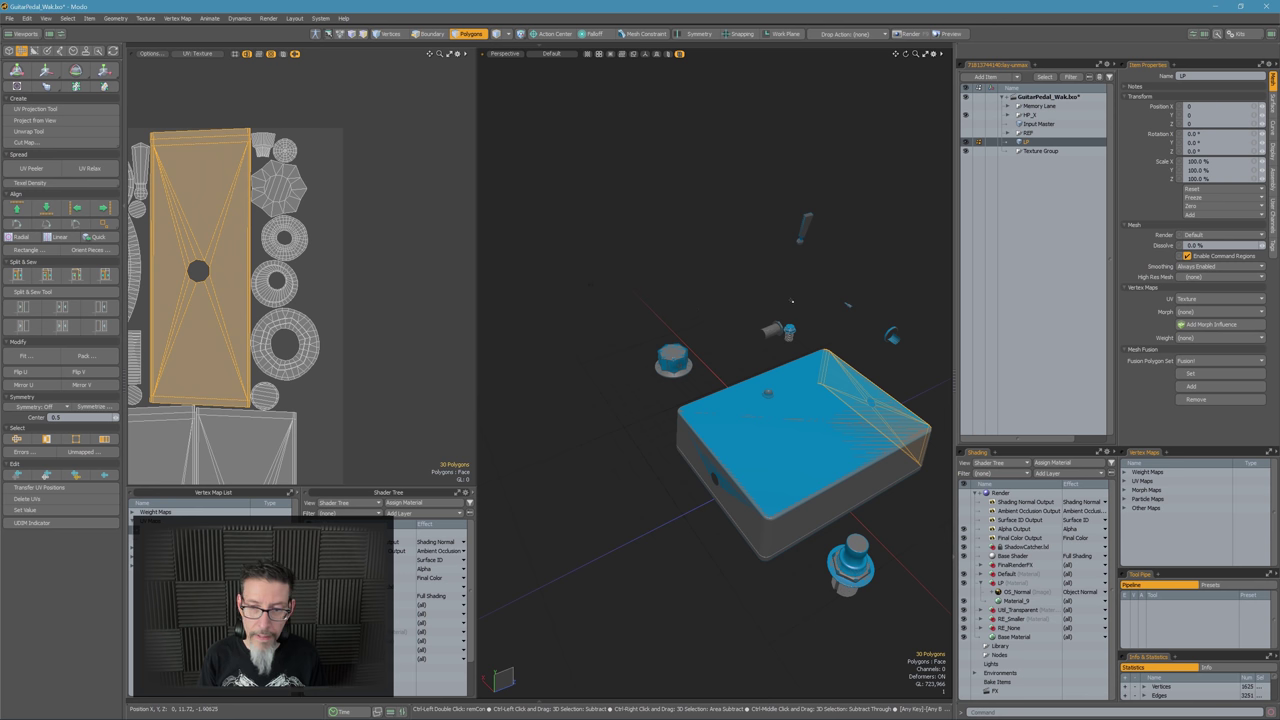
{"action": "left_click_drag", "start_coordinate": [385, 278], "coordinate": [363, 300], "text": "alt+shift"}
{"action": "key", "text": "w"}
{"action": "left_click_drag", "start_coordinate": [188, 270], "coordinate": [387, 265], "text": "ctrl"}
{"action": "key", "text": "space"}
{"action": "key", "text": "shift+Down"}
{"action": "key", "text": "shift+Down"}
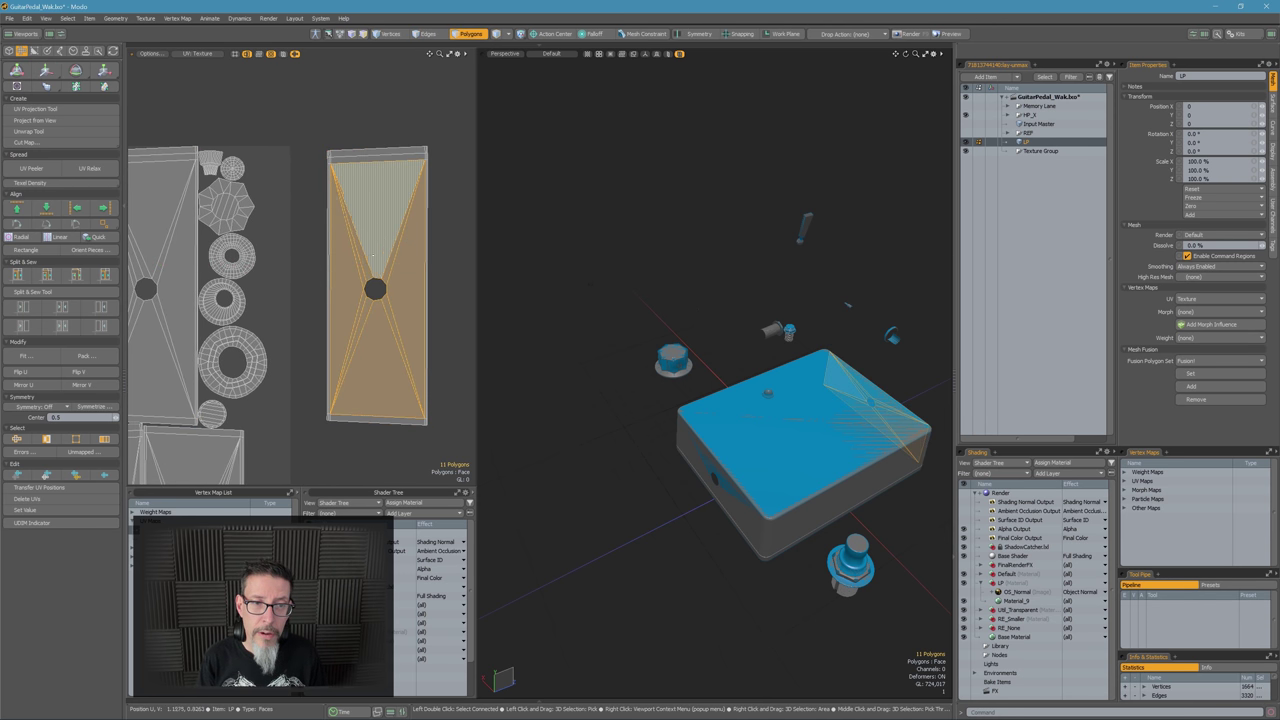
Straighten the complete copied side-wall island with the UV Rectangle command and clear the selection
{"action": "left_click_drag", "start_coordinate": [368, 180], "coordinate": [433, 177], "text": "ctrl+alt"}
{"action": "mouse_move", "coordinate": [290, 131]}
{"action": "left_mouse_down"}
{"action": "mouse_move", "coordinate": [269, 122]}
{"action": "mouse_move", "coordinate": [274, 158]}
{"action": "left_mouse_up"}
{"action": "left_click", "coordinate": [238, 165]}
{"action": "left_click_drag", "start_coordinate": [384, 238], "coordinate": [322, 227], "text": "alt+shift"}
{"action": "left_click_drag", "start_coordinate": [322, 227], "coordinate": [260, 234], "text": "ctrl+alt"}
{"action": "double_click", "coordinate": [318, 240]}
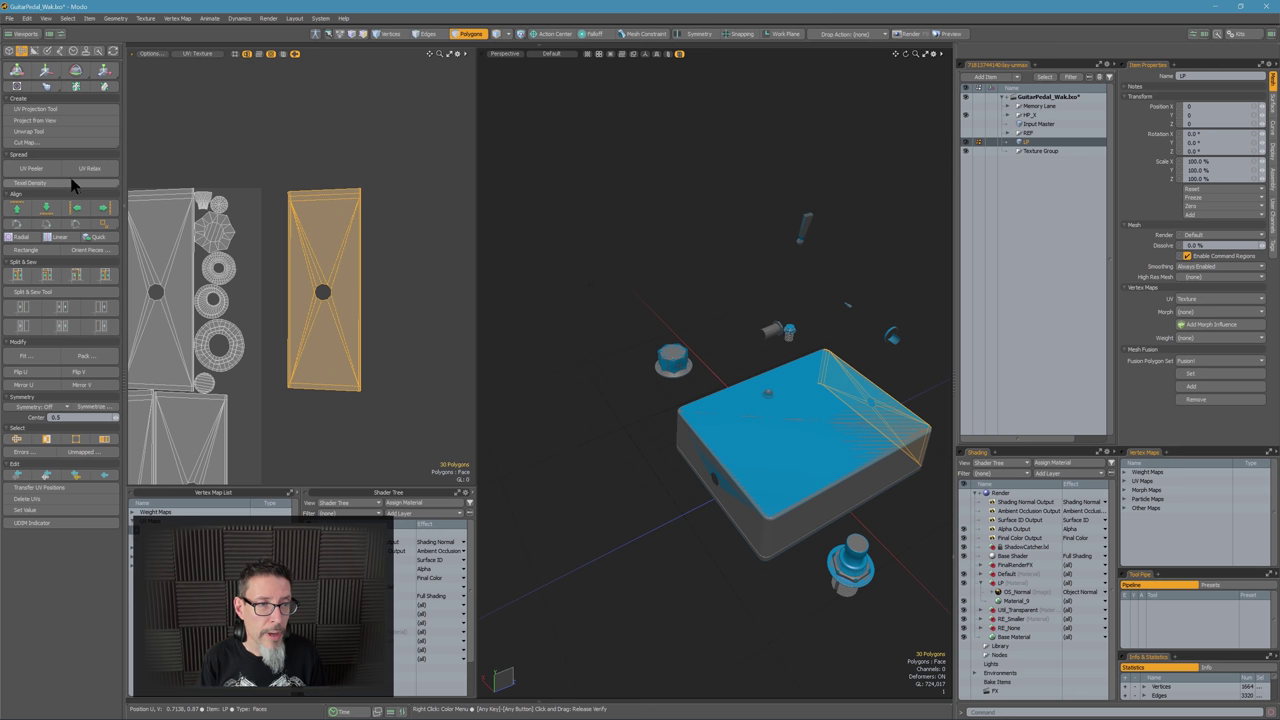
{"action": "left_click", "coordinate": [35, 251]}
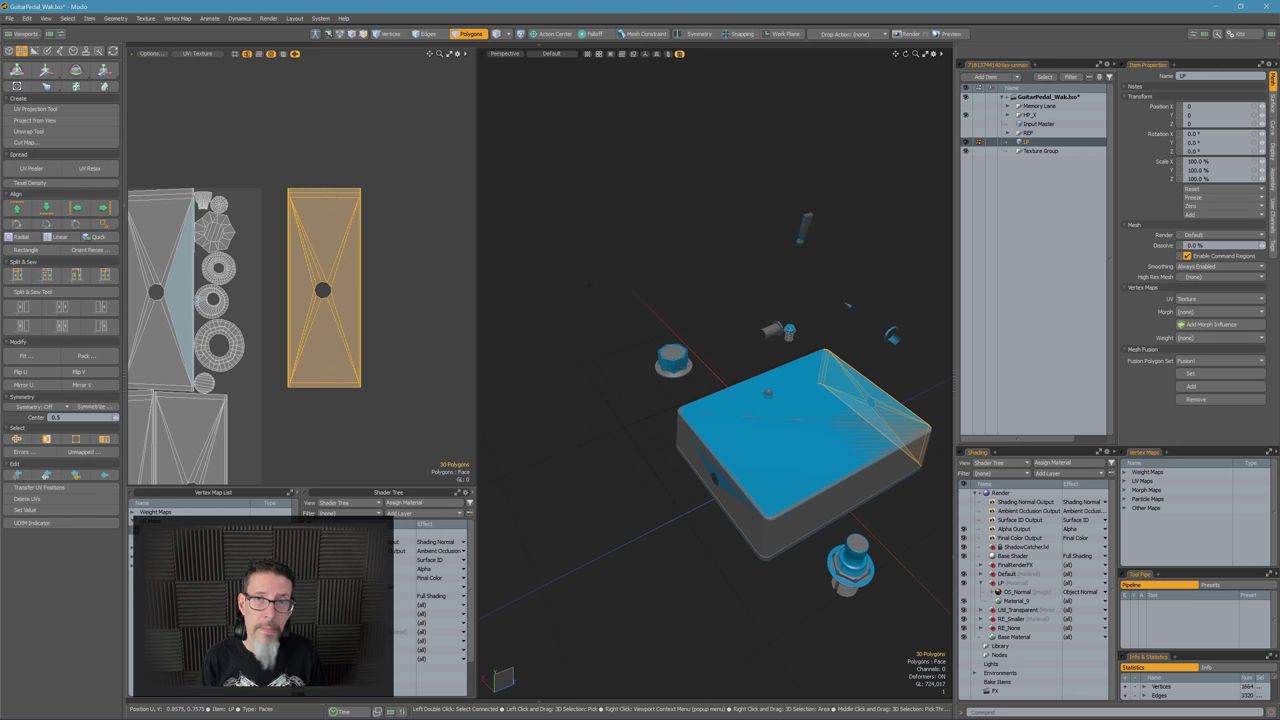
{"action": "left_click", "coordinate": [380, 216]}
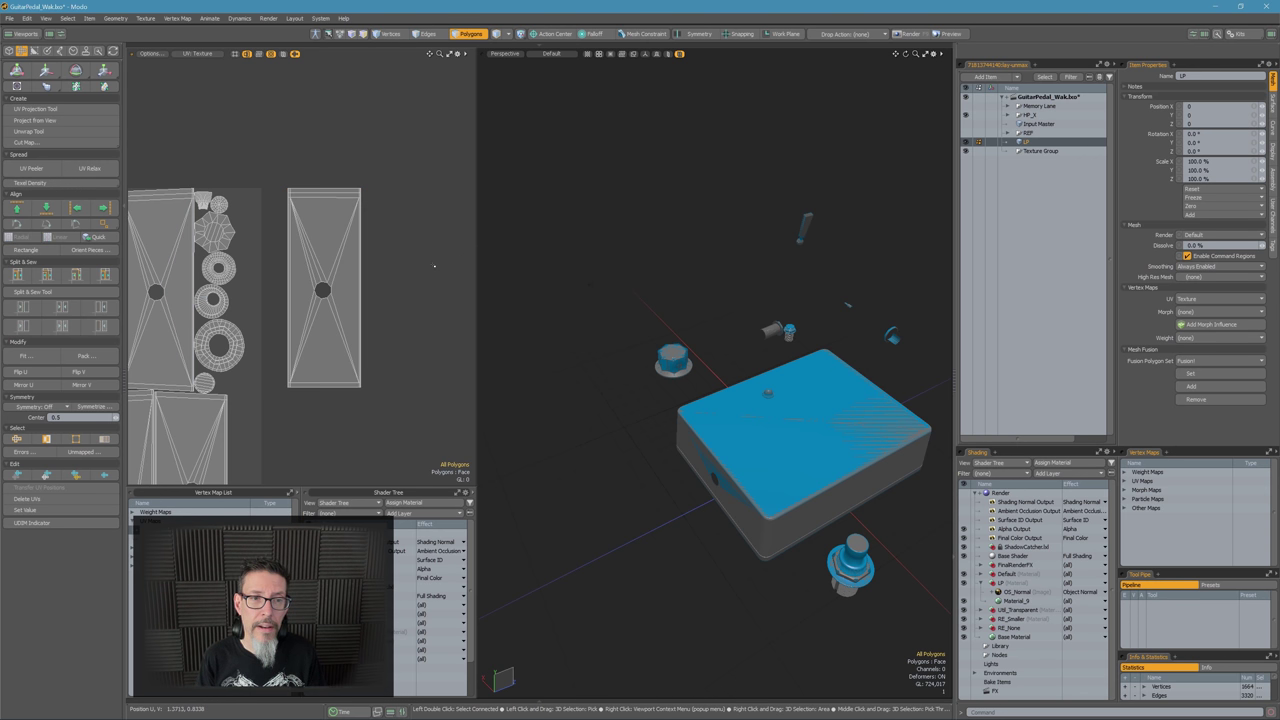
Select all four side-wall islands inside the UV square and straighten them with the UV Rectangle command
{"action": "left_click_drag", "start_coordinate": [358, 200], "coordinate": [469, 181], "text": "ctrl+alt"}
{"action": "scroll", "coordinate": [291, 372], "scroll_direction": "down", "scroll_amount": 5}
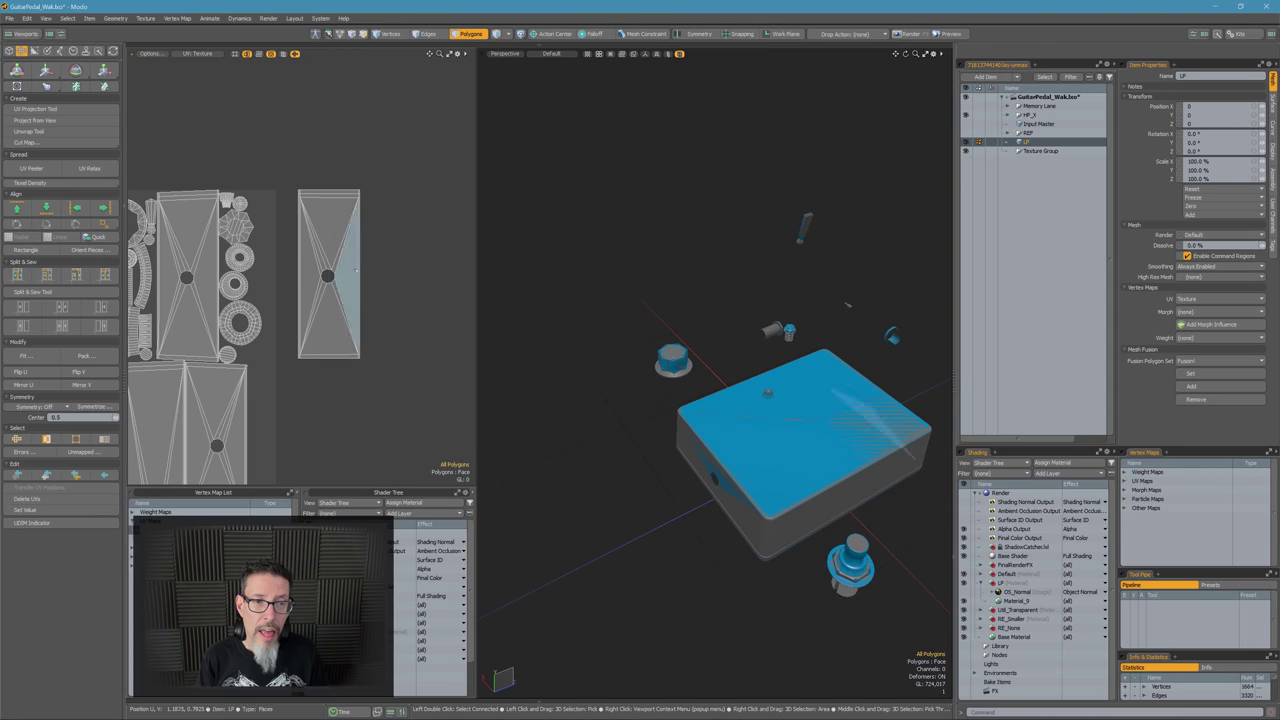
{"action": "left_click_drag", "start_coordinate": [291, 372], "coordinate": [399, 256], "text": "alt"}
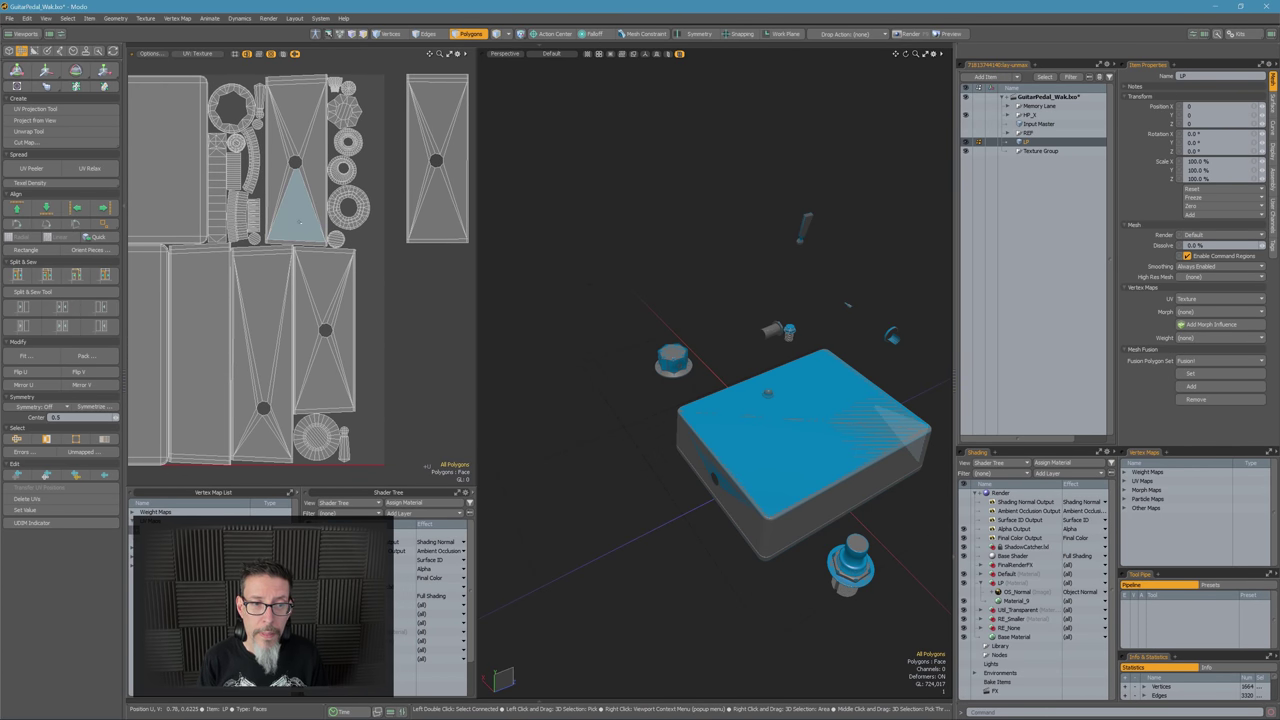
{"action": "left_click", "coordinate": [296, 216]}
{"action": "left_click", "coordinate": [319, 278], "text": "shift"}
{"action": "left_click", "coordinate": [264, 287], "text": "shift"}
{"action": "key", "text": "bracketright"}
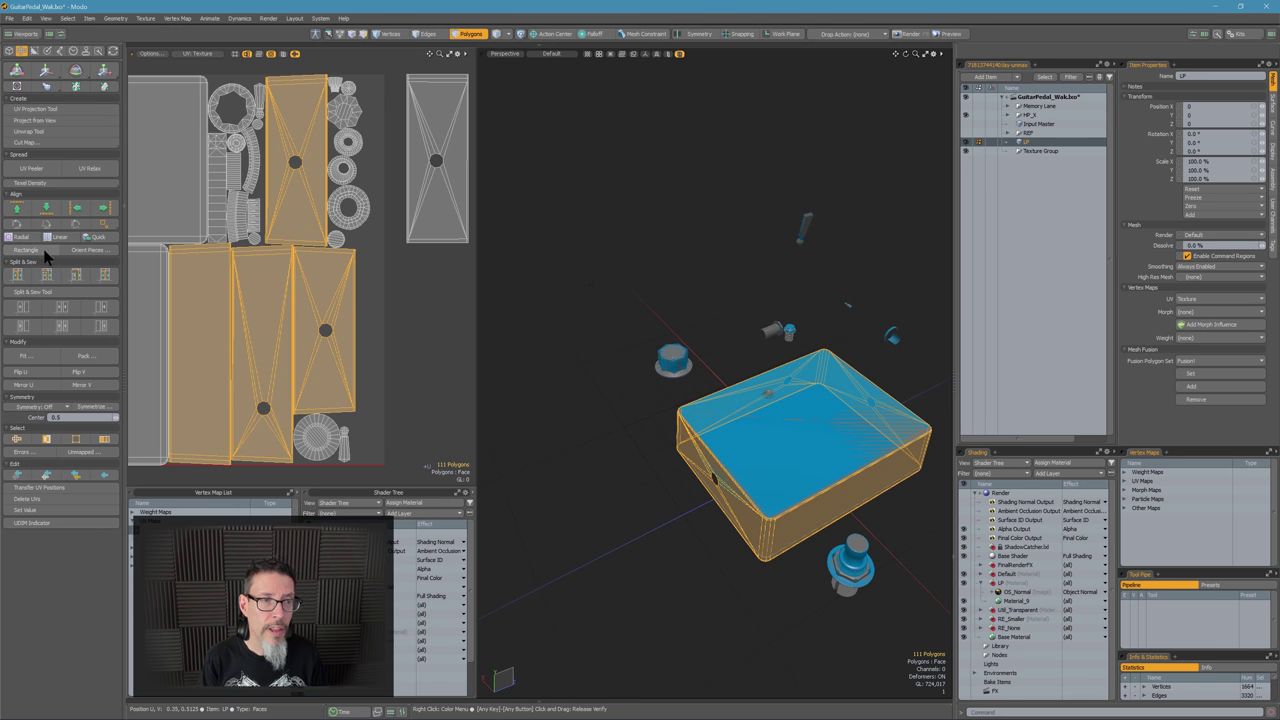
{"action": "left_click", "coordinate": [30, 250]}
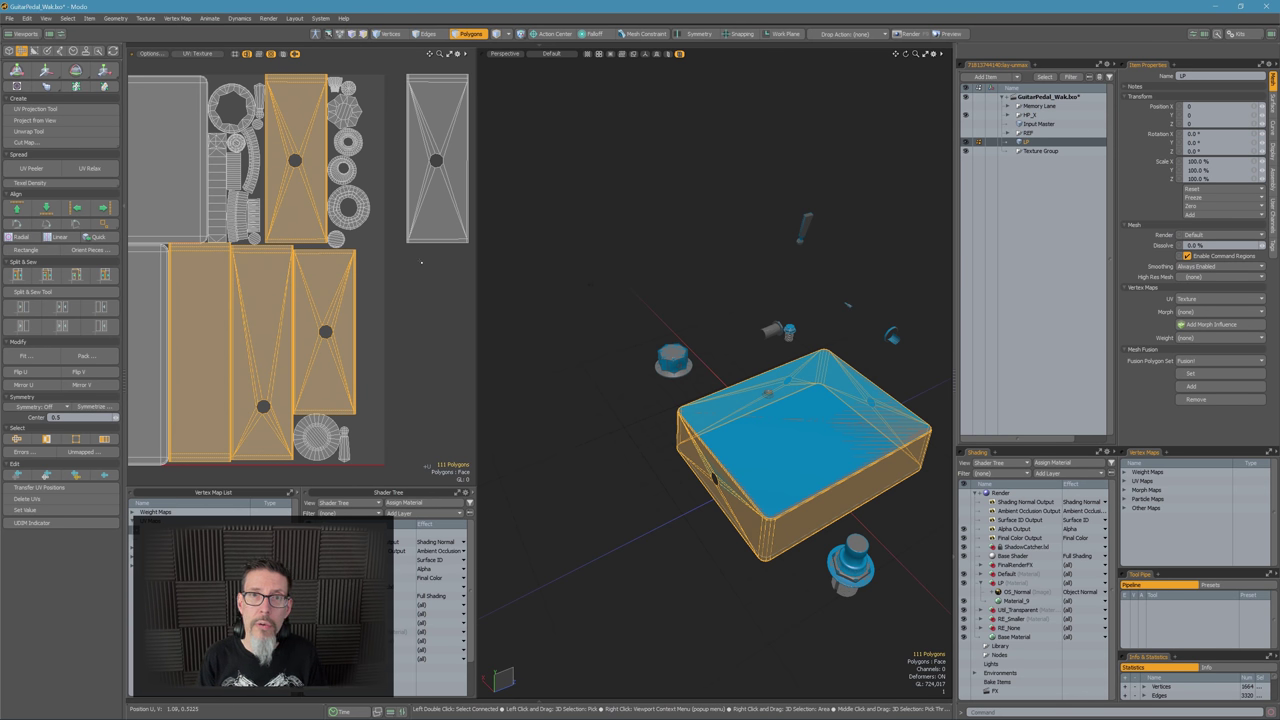
Delete the copied side-wall island lying outside the UV square
{"action": "left_click", "coordinate": [421, 263]}
{"action": "double_click", "coordinate": [428, 226]}
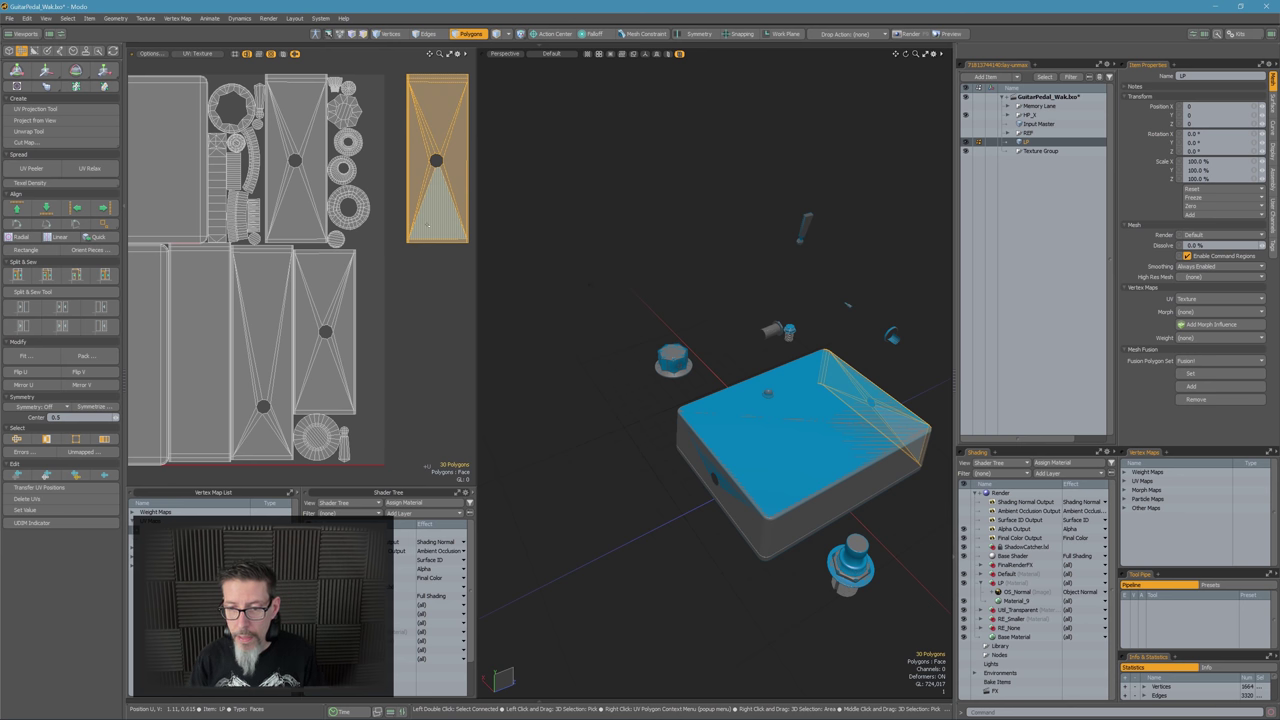
{"action": "left_click_drag", "start_coordinate": [862, 316], "coordinate": [811, 322], "text": "alt"}
{"action": "key", "text": "Delete"}
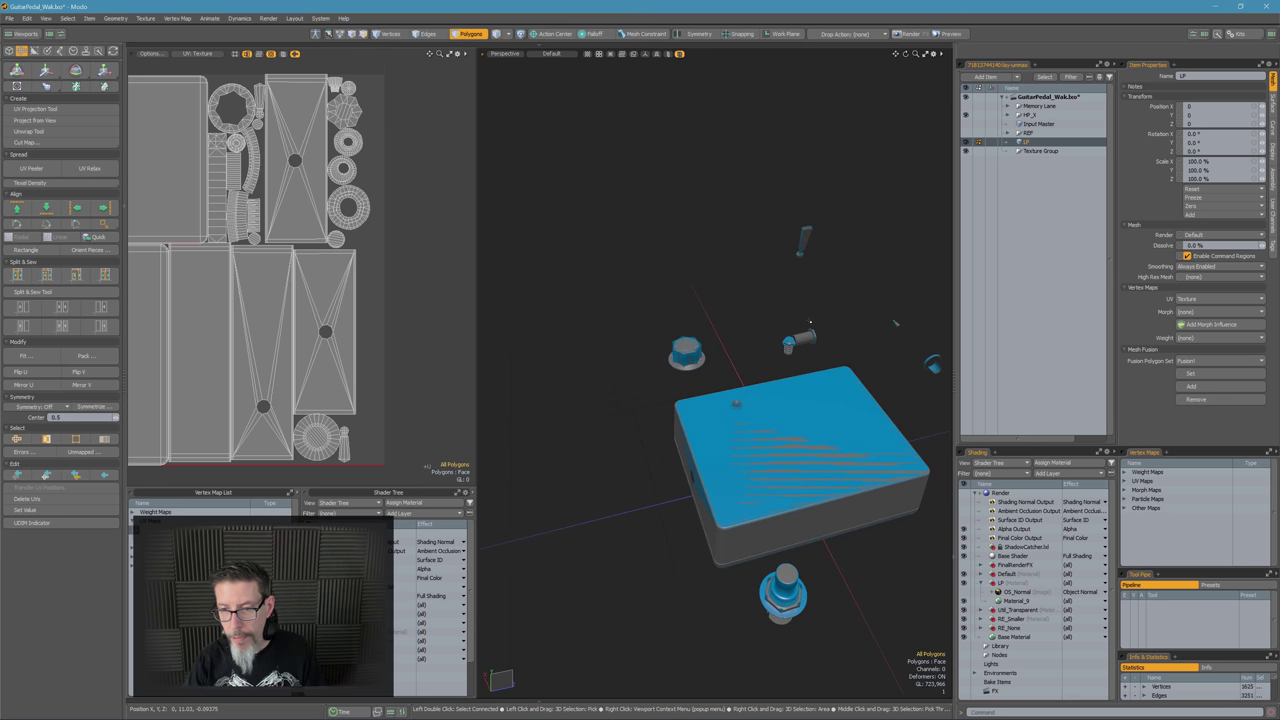
{"action": "left_click_drag", "start_coordinate": [410, 266], "coordinate": [432, 283], "text": "alt+shift"}
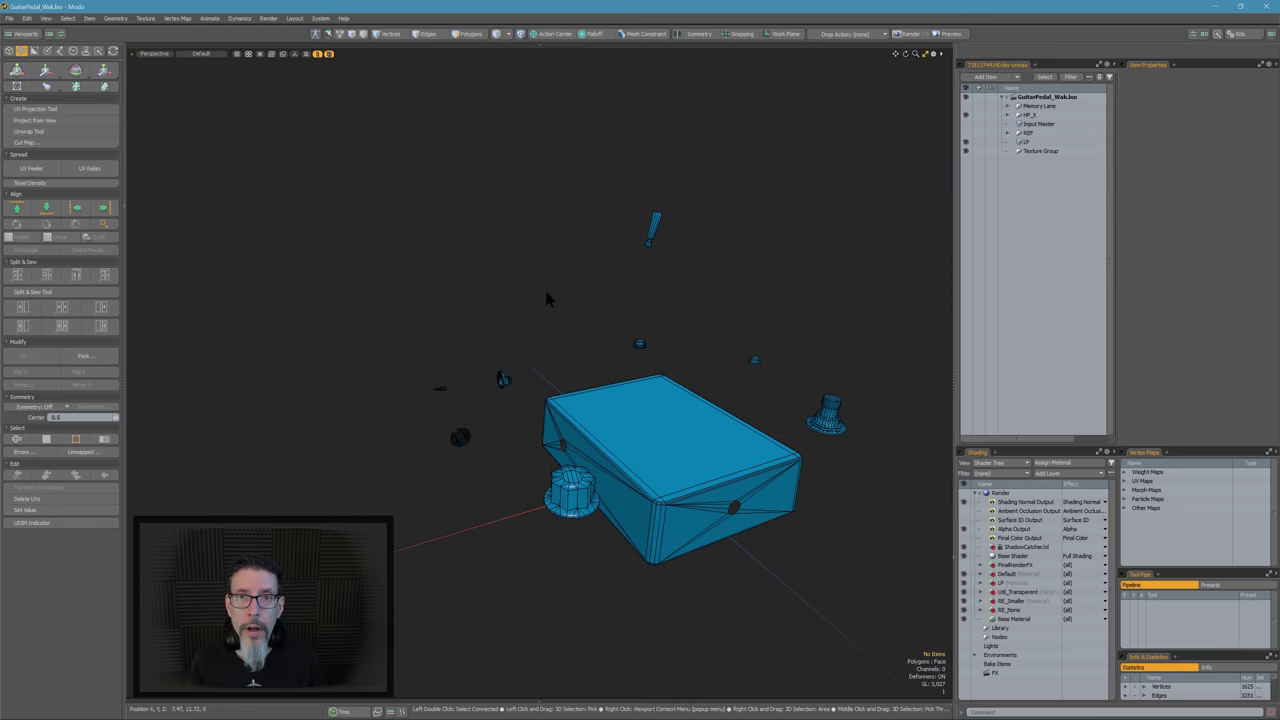
In the FBX I/O preferences, choose Save Mesh Smoothness for surface refining and dismiss the preferences window
{"action": "left_click_drag", "start_coordinate": [624, 277], "coordinate": [666, 304], "text": "alt"}
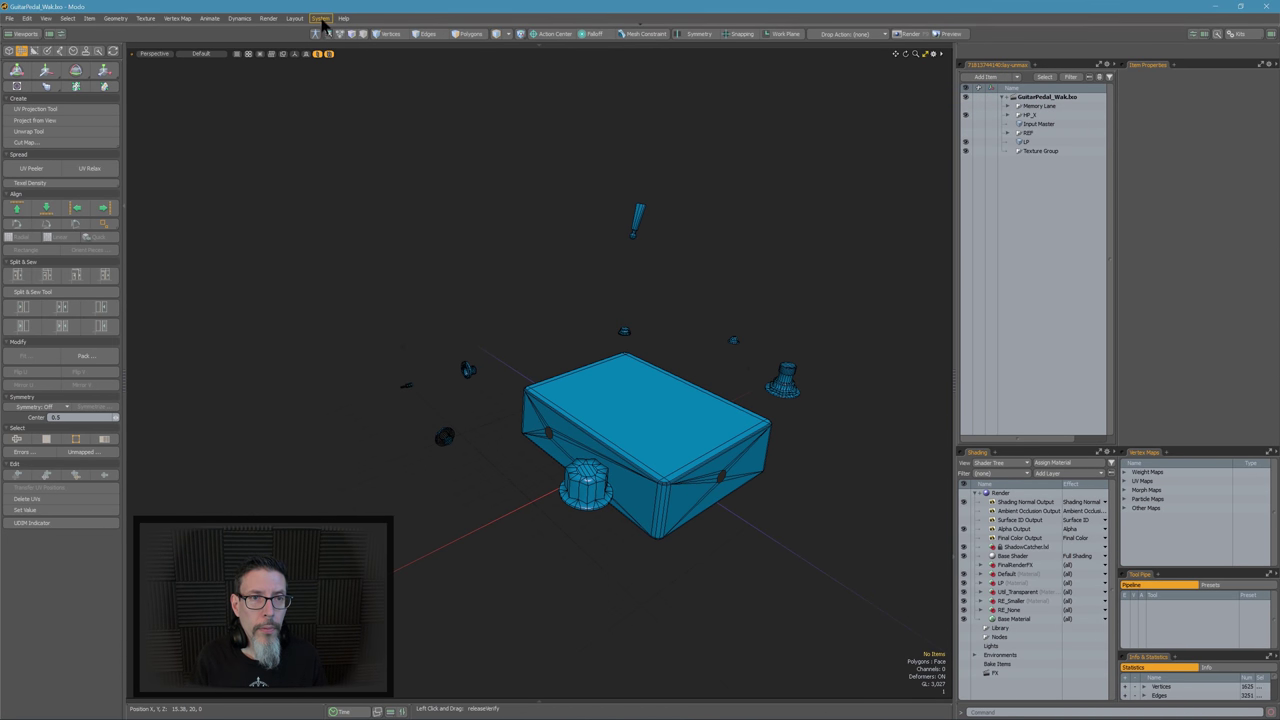
{"action": "left_click", "coordinate": [321, 19]}
{"action": "left_click", "coordinate": [322, 28]}
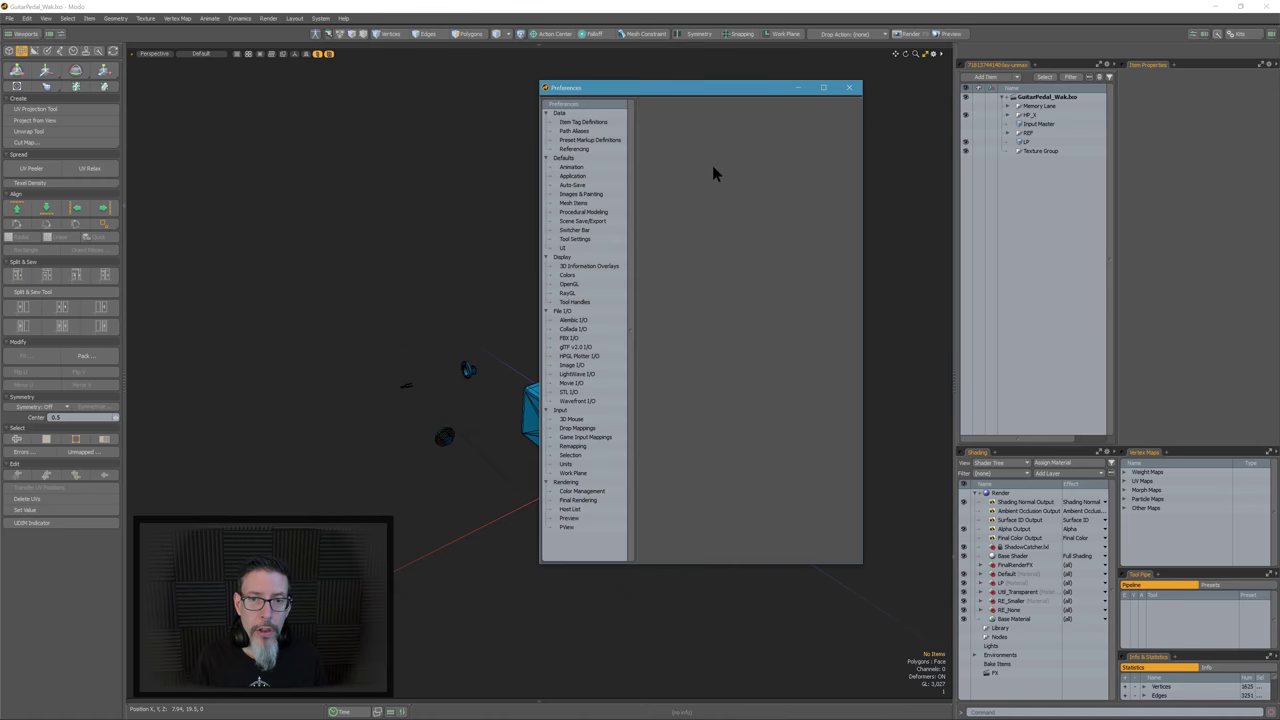
{"action": "left_click", "coordinate": [569, 340]}
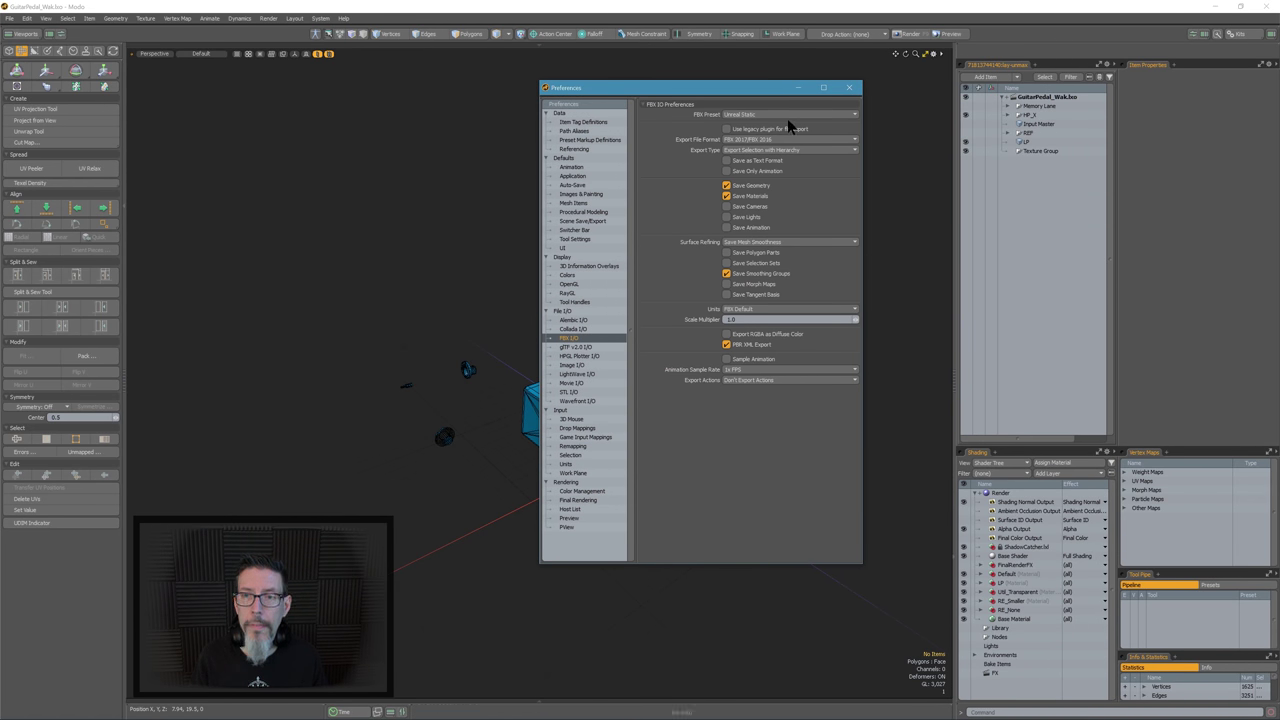
{"action": "left_click_drag", "start_coordinate": [735, 88], "coordinate": [708, 75]}
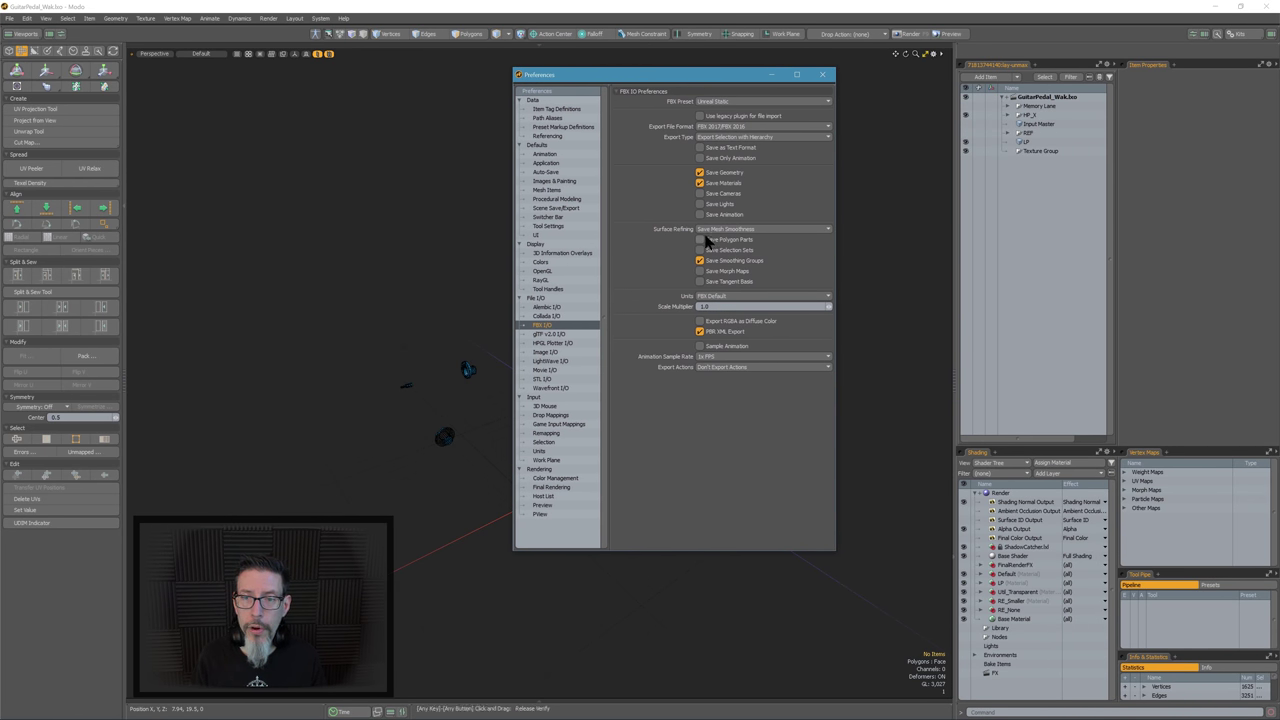
{"action": "left_click", "coordinate": [754, 233]}
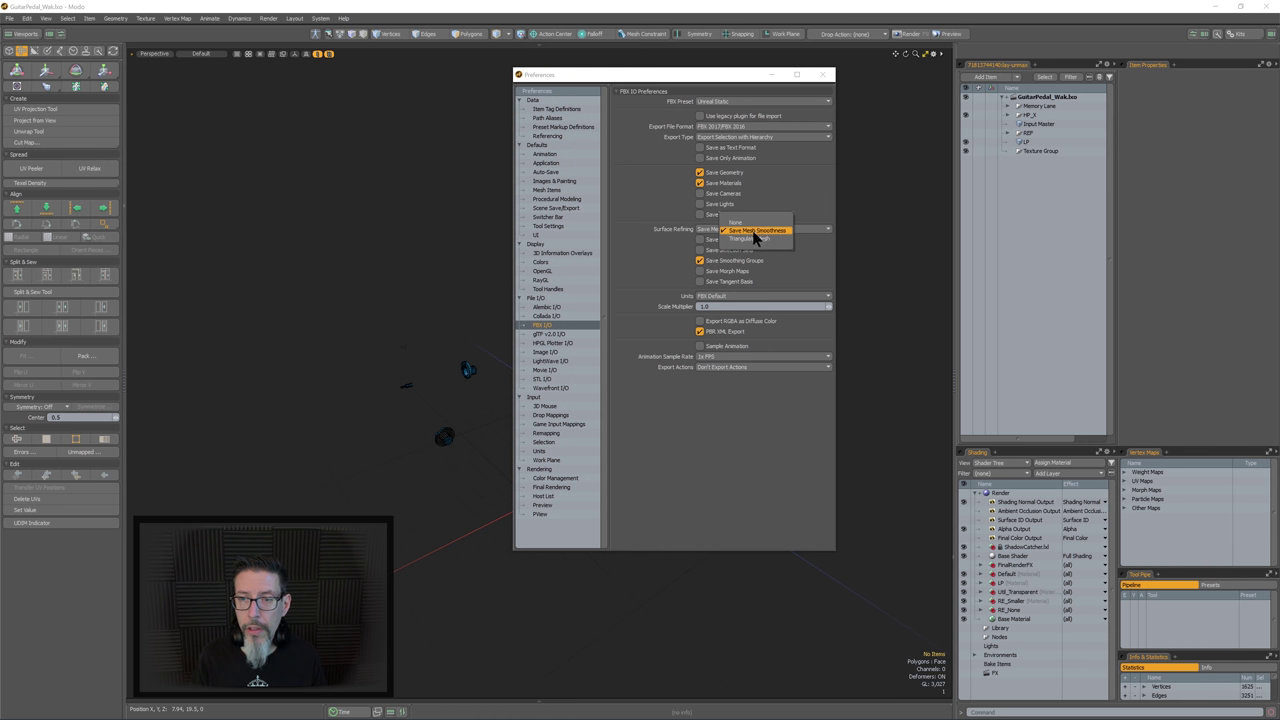
{"action": "left_click", "coordinate": [756, 230]}
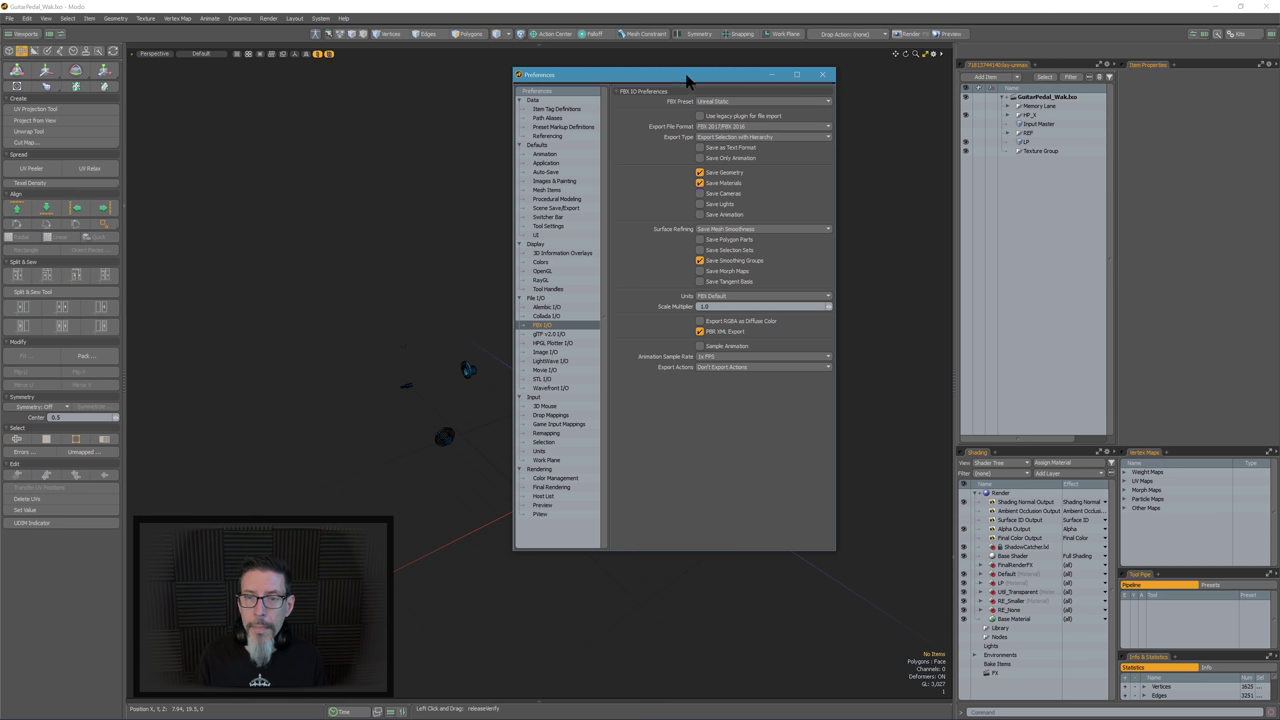
{"action": "left_click_drag", "start_coordinate": [686, 80], "coordinate": [640, 83]}
{"action": "left_click", "coordinate": [775, 78]}
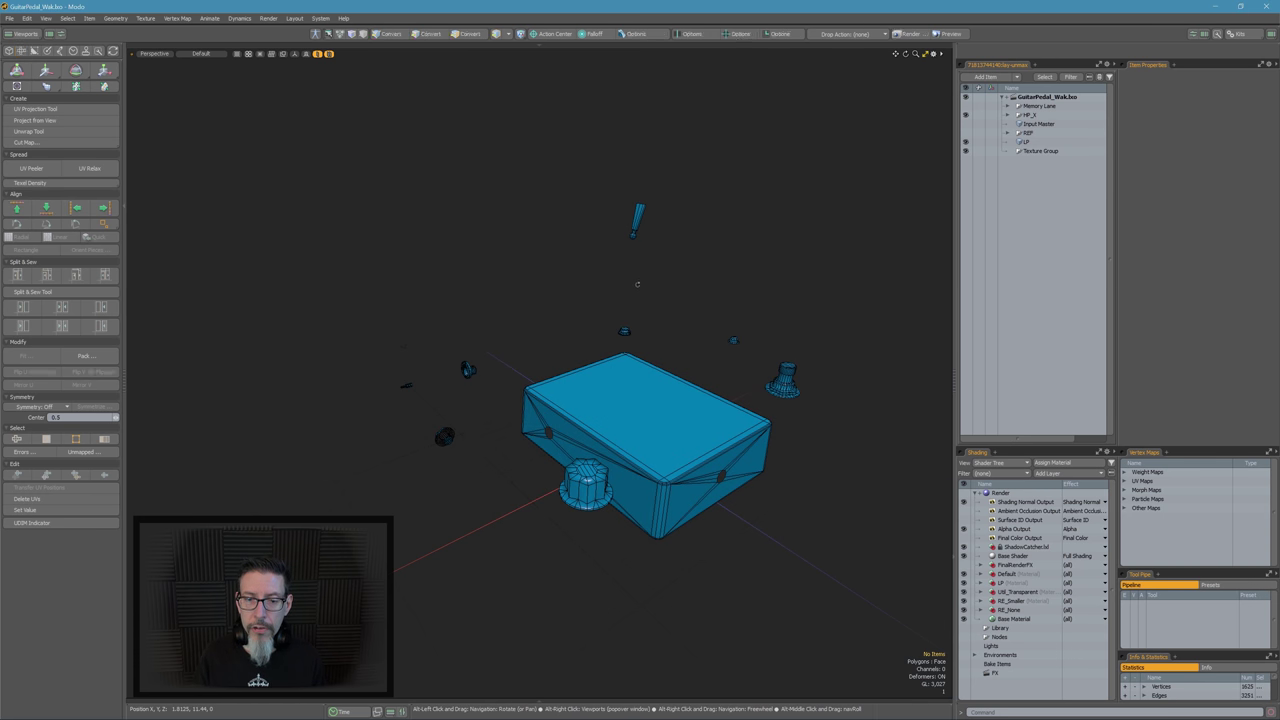
Duplicate the LP mesh item in the scene
{"action": "left_click_drag", "start_coordinate": [648, 336], "coordinate": [613, 276], "text": "alt+shift"}
{"action": "mouse_move", "coordinate": [613, 276]}
{"action": "left_mouse_down", "text": "alt"}
{"action": "mouse_move", "coordinate": [630, 245]}
{"action": "mouse_move", "coordinate": [634, 262]}
{"action": "left_mouse_up", "text": "alt"}
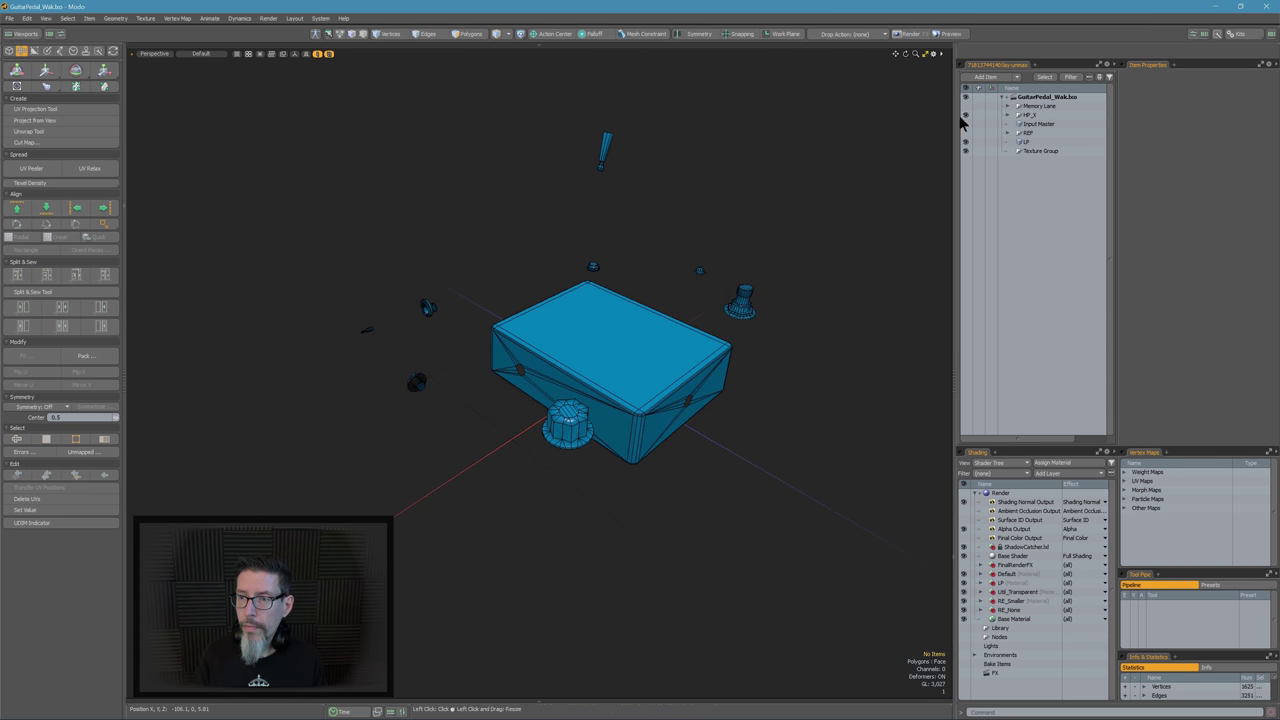
{"action": "right_click", "coordinate": [1029, 141]}
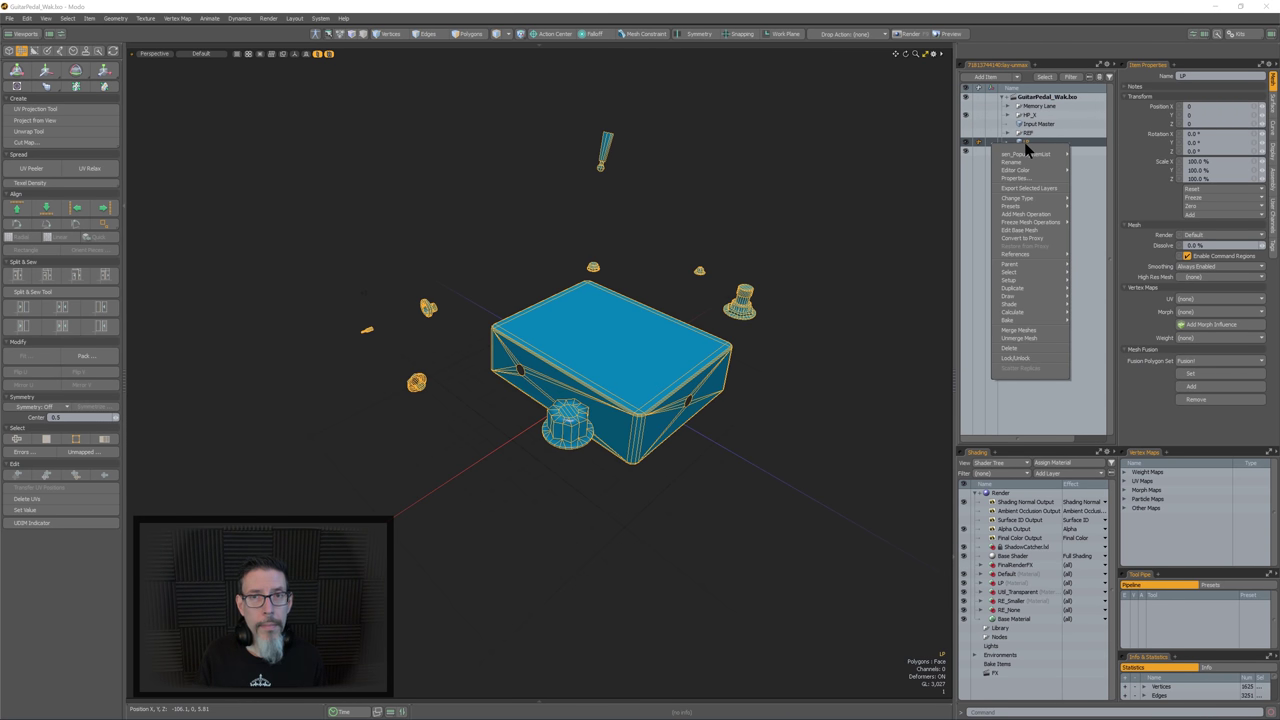
{"action": "mouse_move", "coordinate": [1028, 297]}
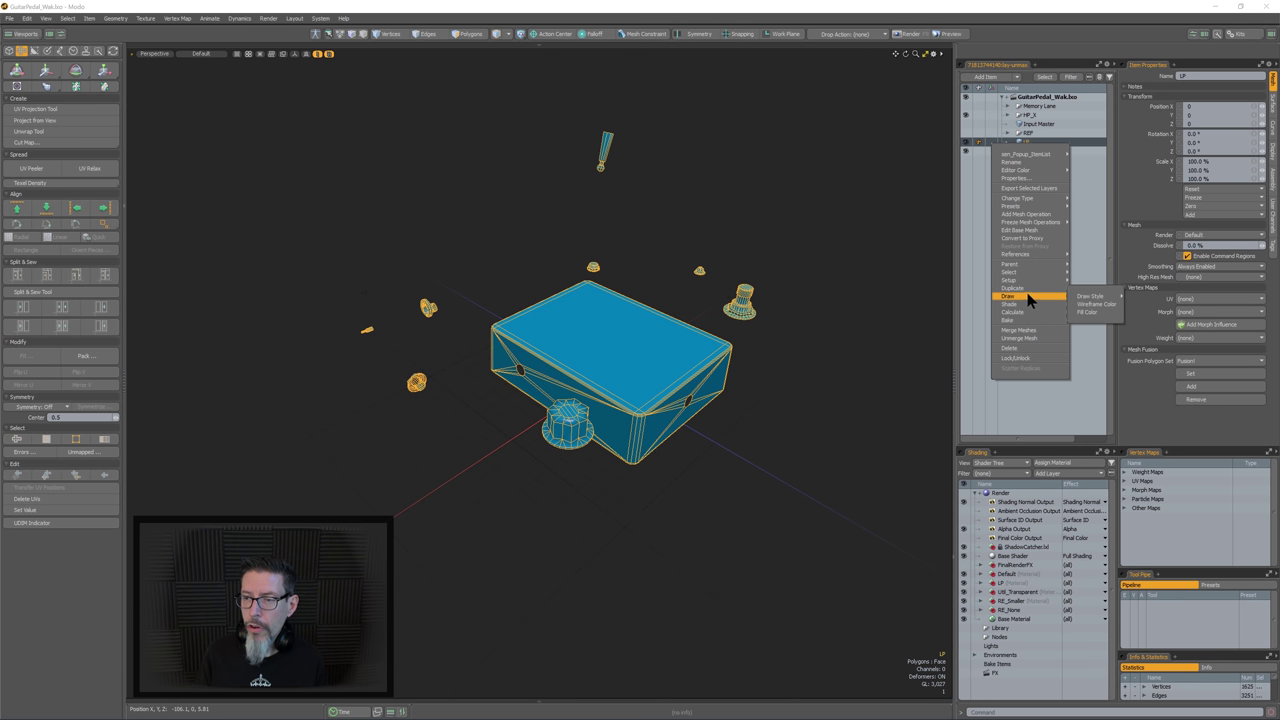
{"action": "left_click", "coordinate": [1086, 289]}
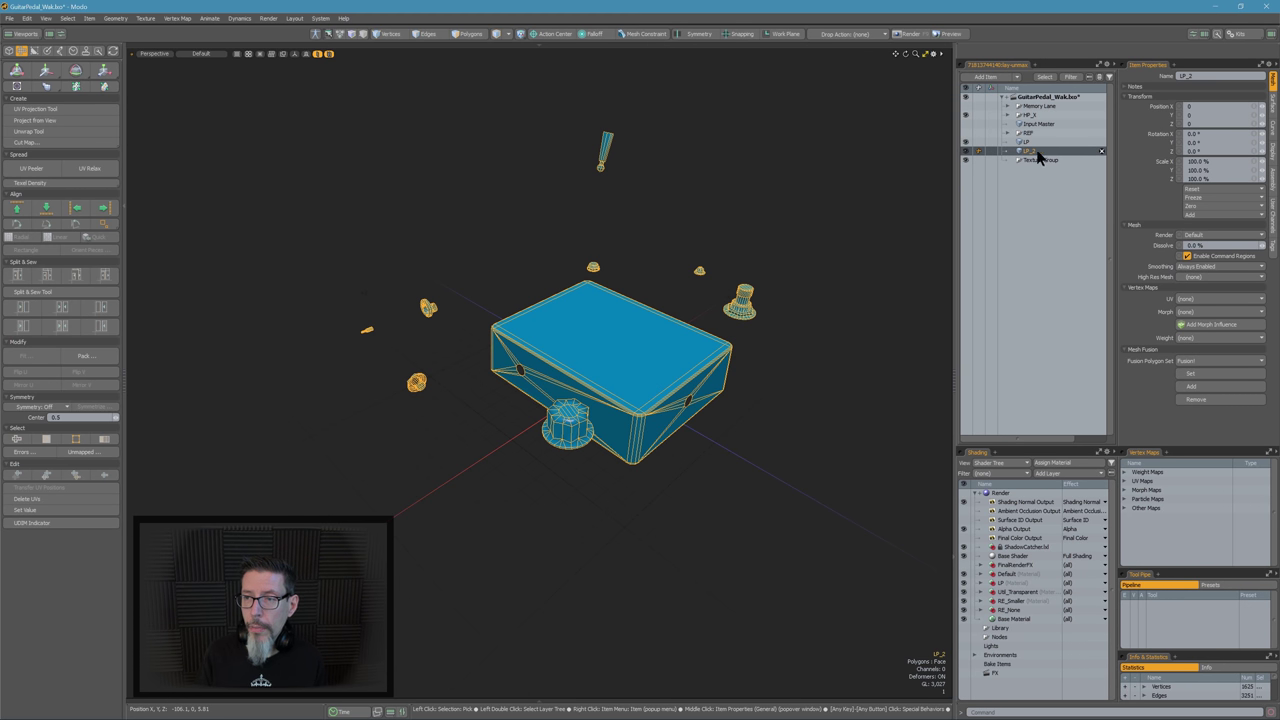
Rename the duplicated low-poly mesh to LP_Bake and hide the original LP mesh
{"action": "double_click", "coordinate": [1035, 150]}
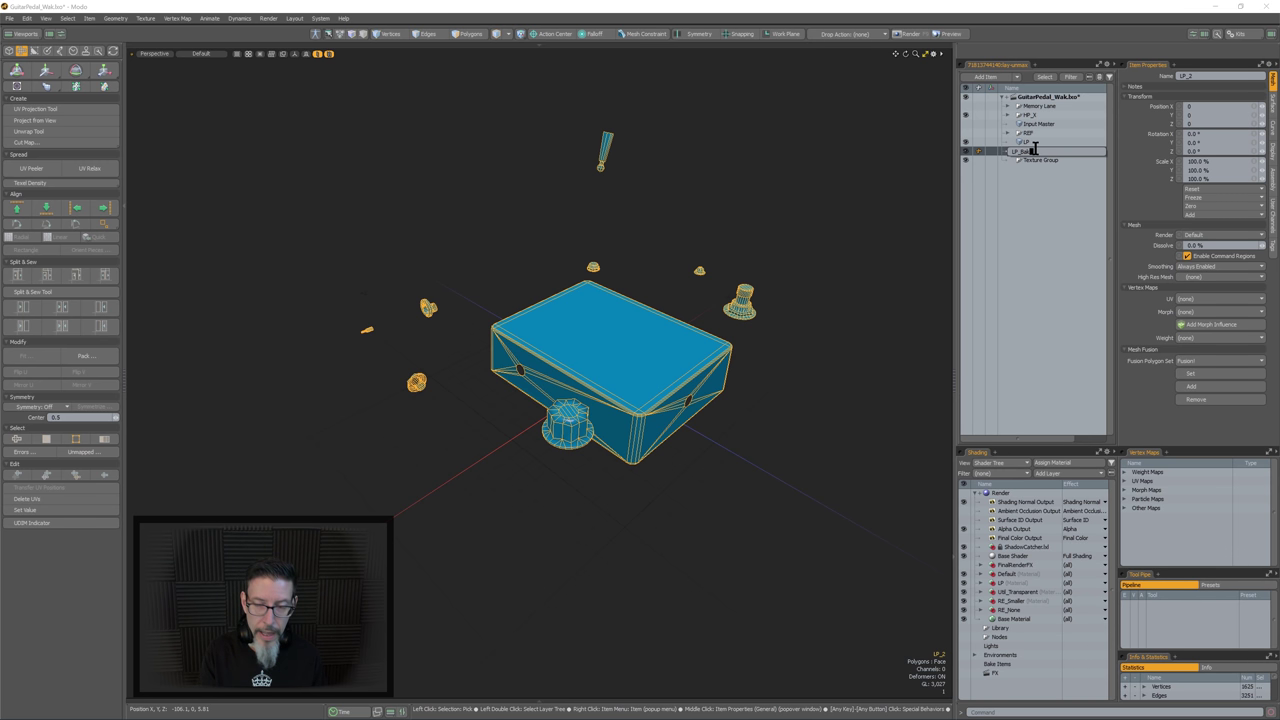
{"action": "key", "text": "Return"}
{"action": "left_click", "coordinate": [966, 143]}
Convert all polygons of the LP_Bake mesh to triangles with the Tris command
{"action": "left_click_drag", "start_coordinate": [794, 283], "coordinate": [787, 265], "text": "alt"}
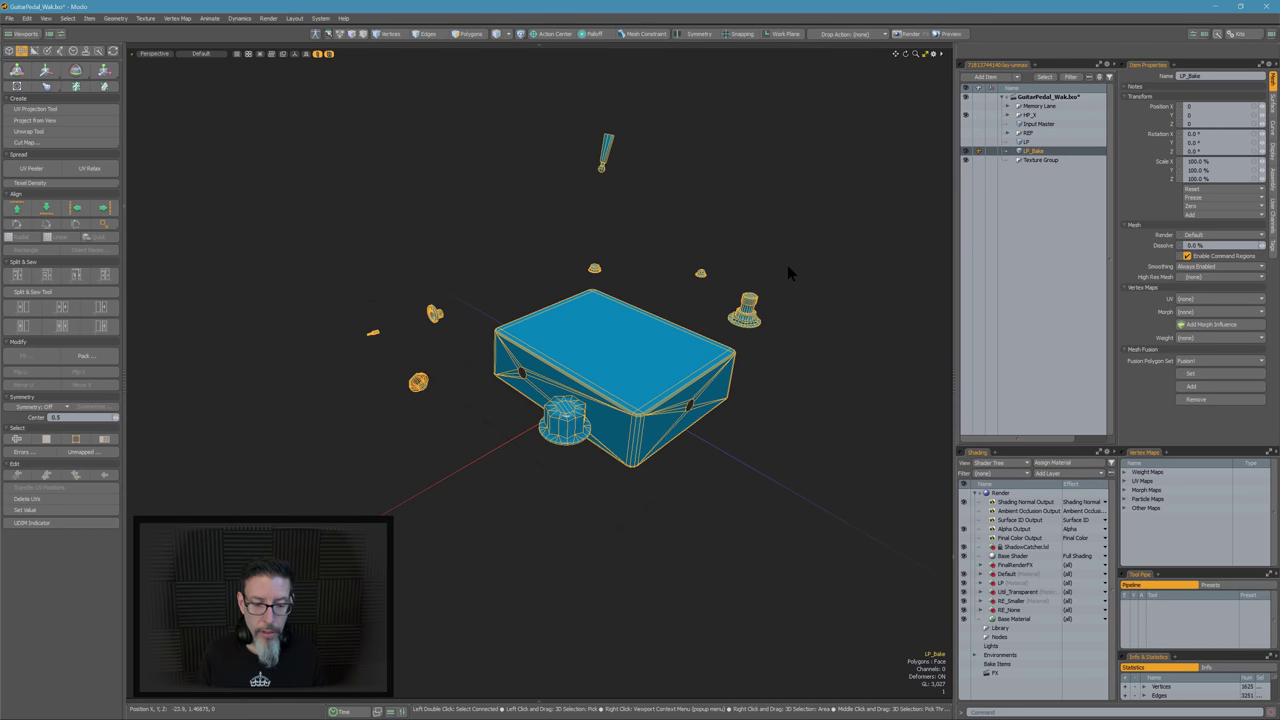
{"action": "key", "text": "3"}
{"action": "key", "text": "shift+t"}
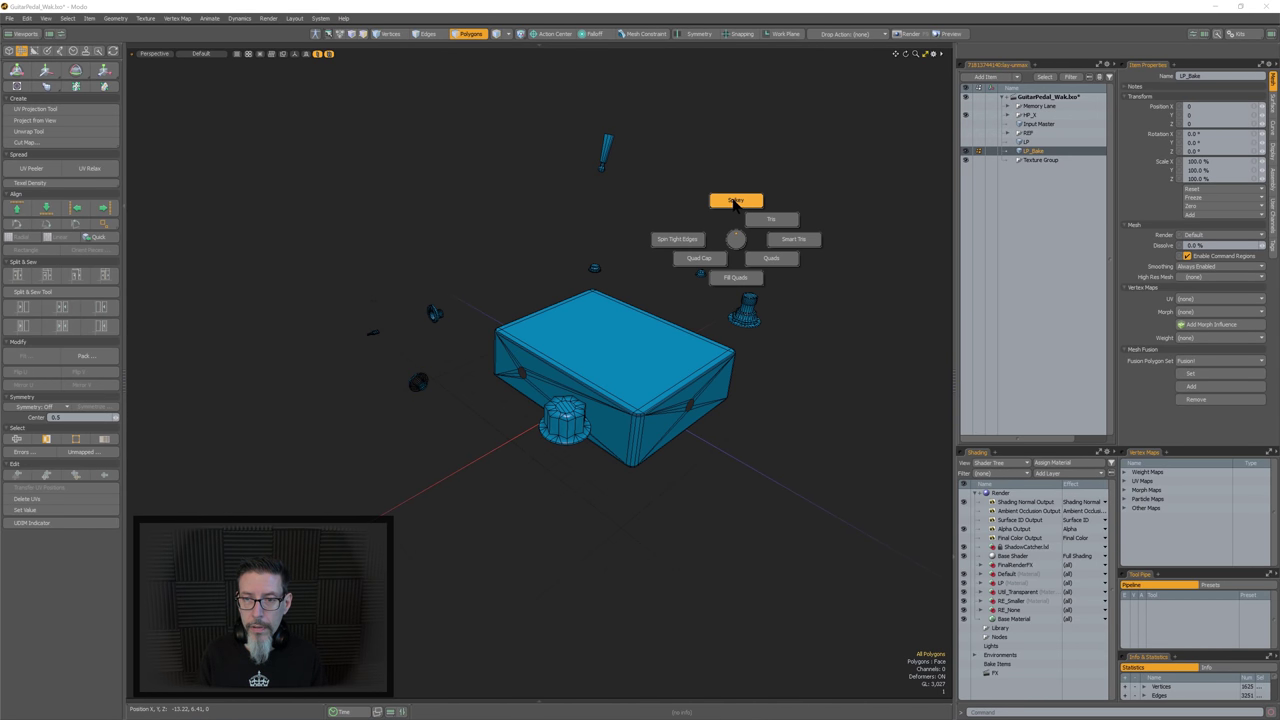
{"action": "left_click", "coordinate": [763, 218]}
{"action": "mouse_move", "coordinate": [730, 277]}
{"action": "left_mouse_down", "text": "alt"}
{"action": "mouse_move", "coordinate": [771, 266]}
{"action": "mouse_move", "coordinate": [724, 270]}
{"action": "left_mouse_up", "text": "alt"}
{"action": "scroll", "coordinate": [609, 408], "scroll_direction": "up", "scroll_amount": 5}
{"action": "scroll", "coordinate": [609, 408], "scroll_direction": "down", "scroll_amount": 2}
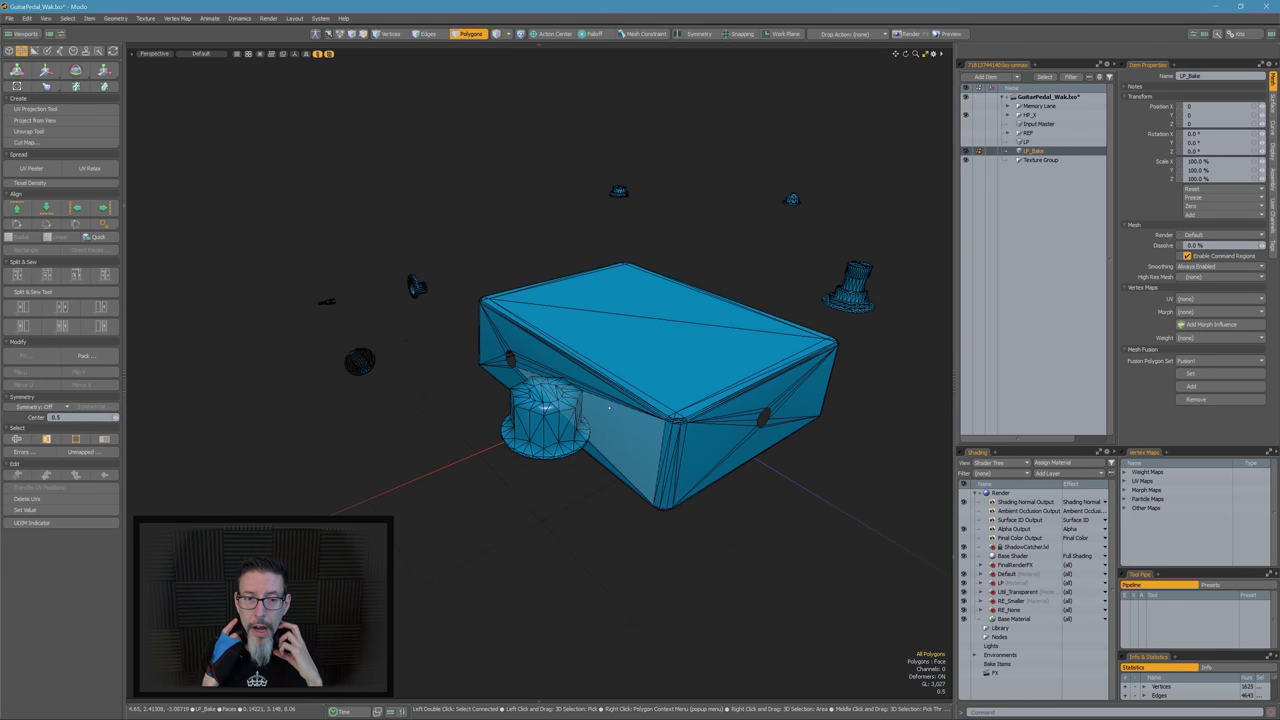
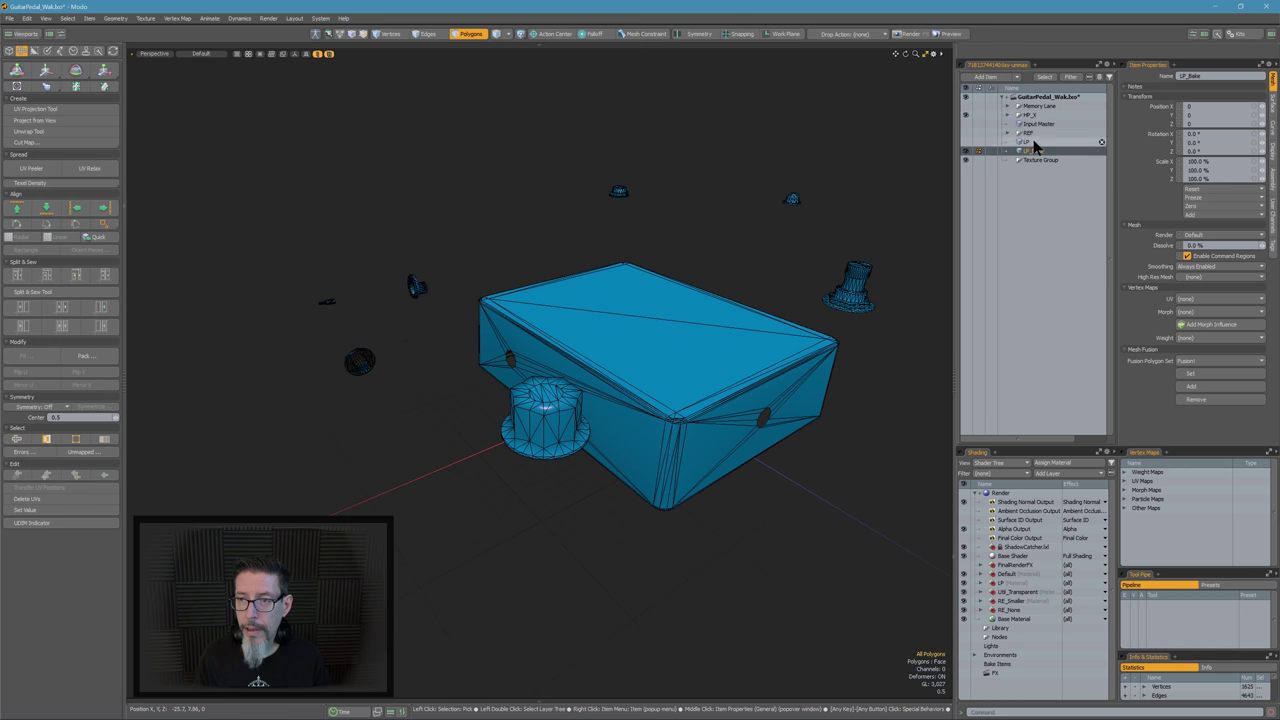
Compare the original LP mesh with the triangulated LP_Bake mesh, leave LP_Bake selected and save the scene
{"action": "left_click", "coordinate": [1000, 142]}
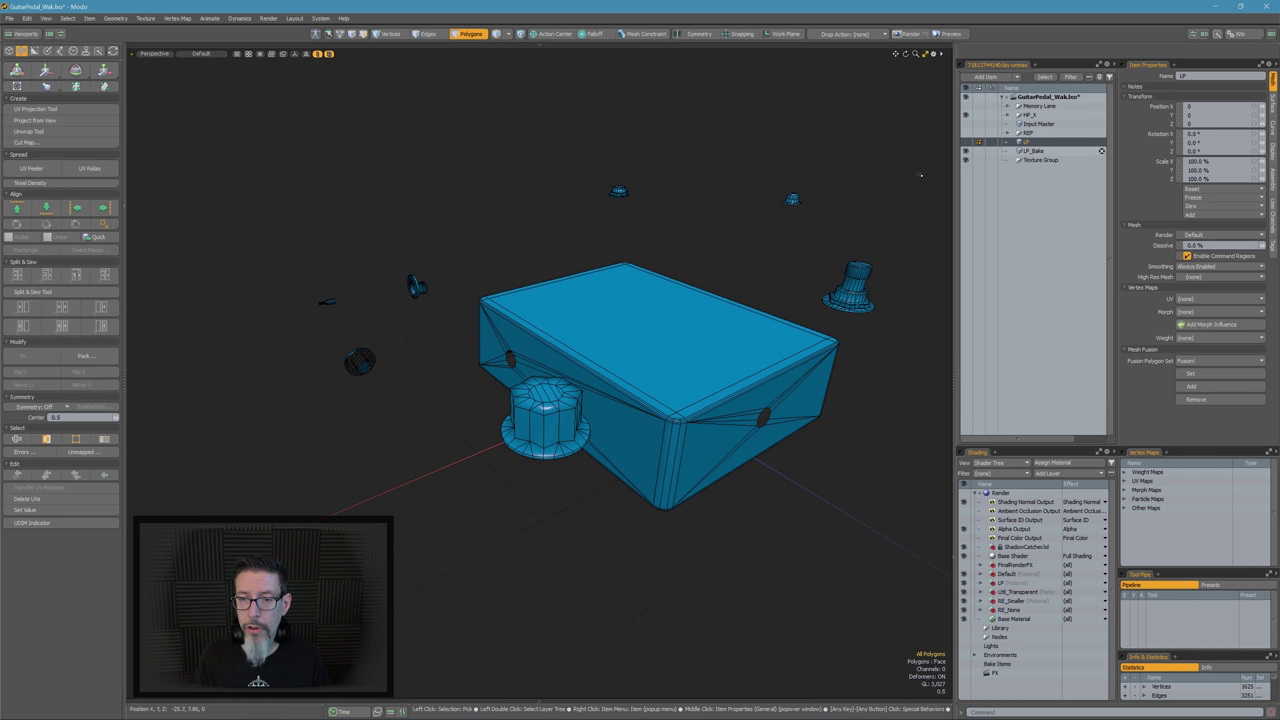
{"action": "left_click", "coordinate": [1035, 151]}
{"action": "left_click_drag", "start_coordinate": [784, 194], "coordinate": [739, 214], "text": "alt"}
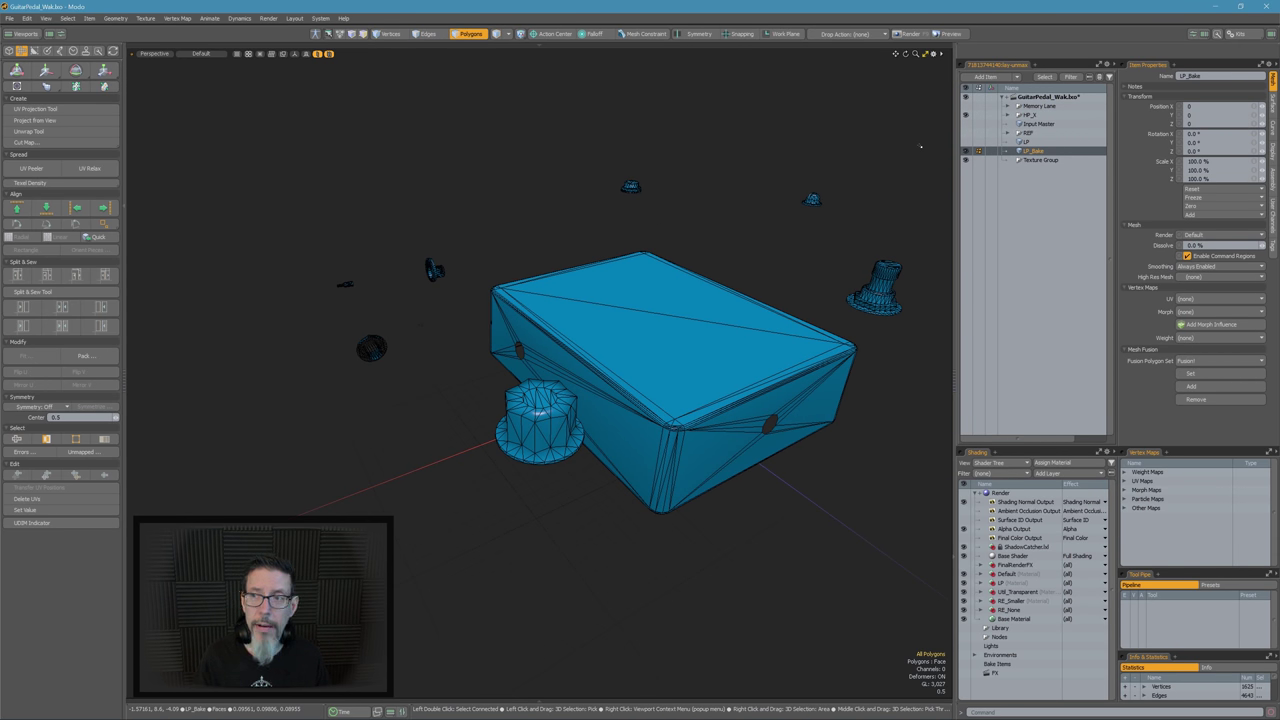
{"action": "left_click_drag", "start_coordinate": [898, 229], "coordinate": [914, 214], "text": "alt"}
{"action": "key", "text": "ctrl+s"}
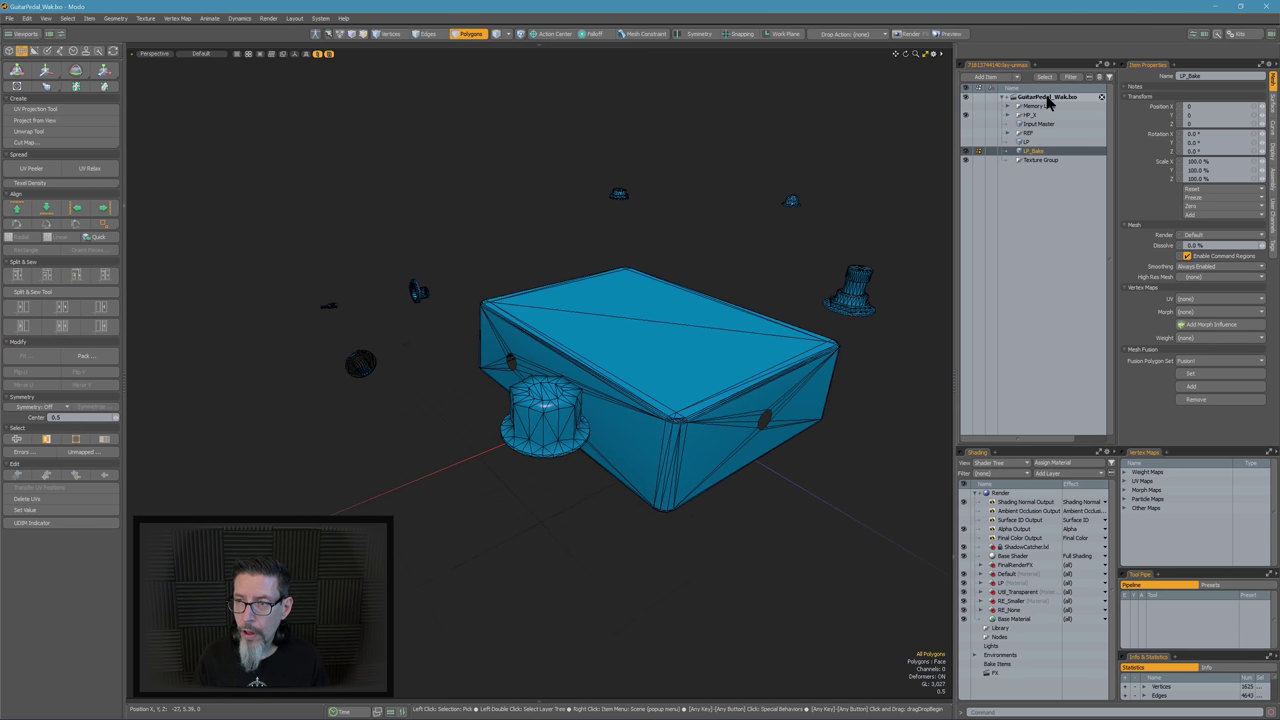
Examine the layers in the LP material group and the baking width and height of the Render item
{"action": "left_click_drag", "start_coordinate": [722, 312], "coordinate": [695, 294], "text": "alt"}
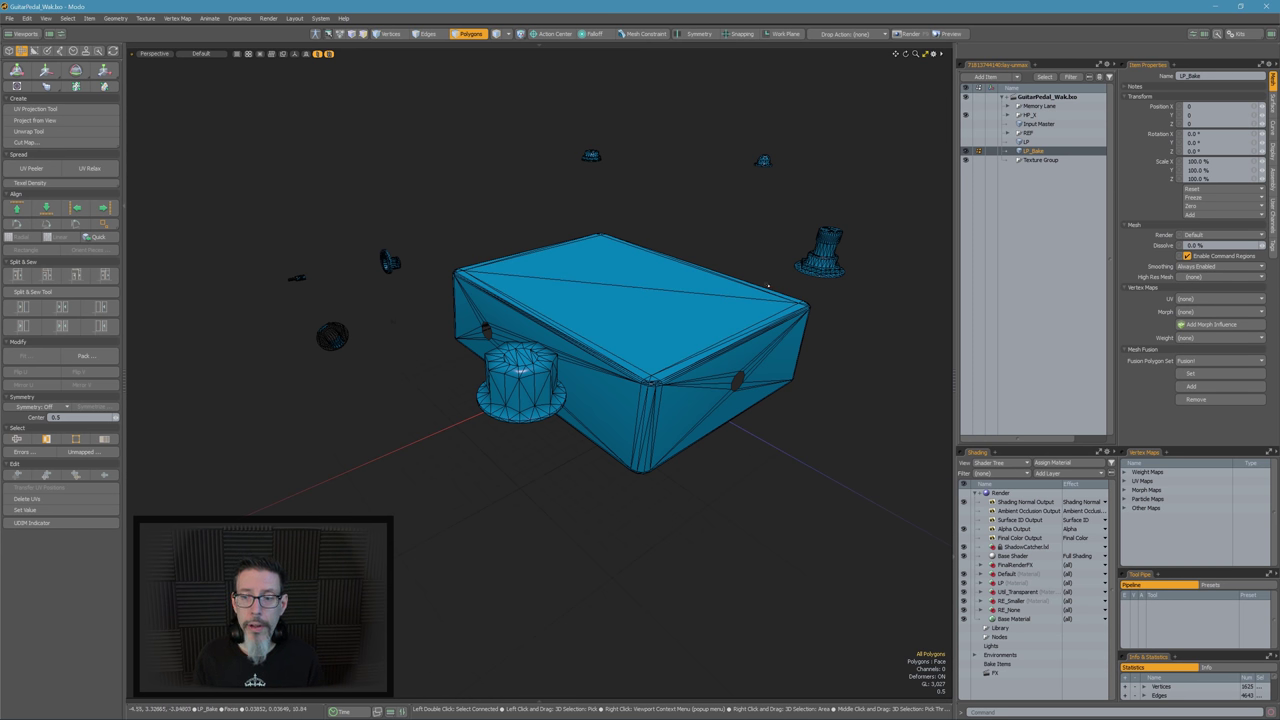
{"action": "left_click", "coordinate": [980, 583]}
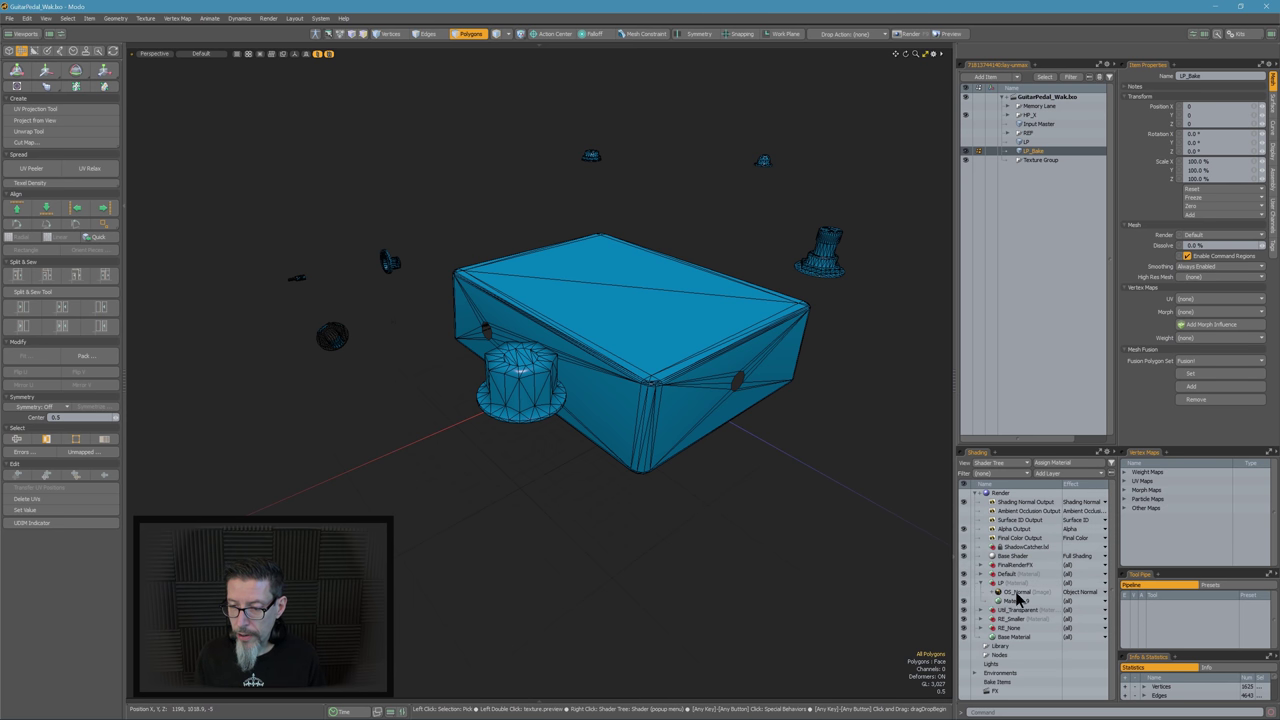
{"action": "left_click", "coordinate": [980, 585]}
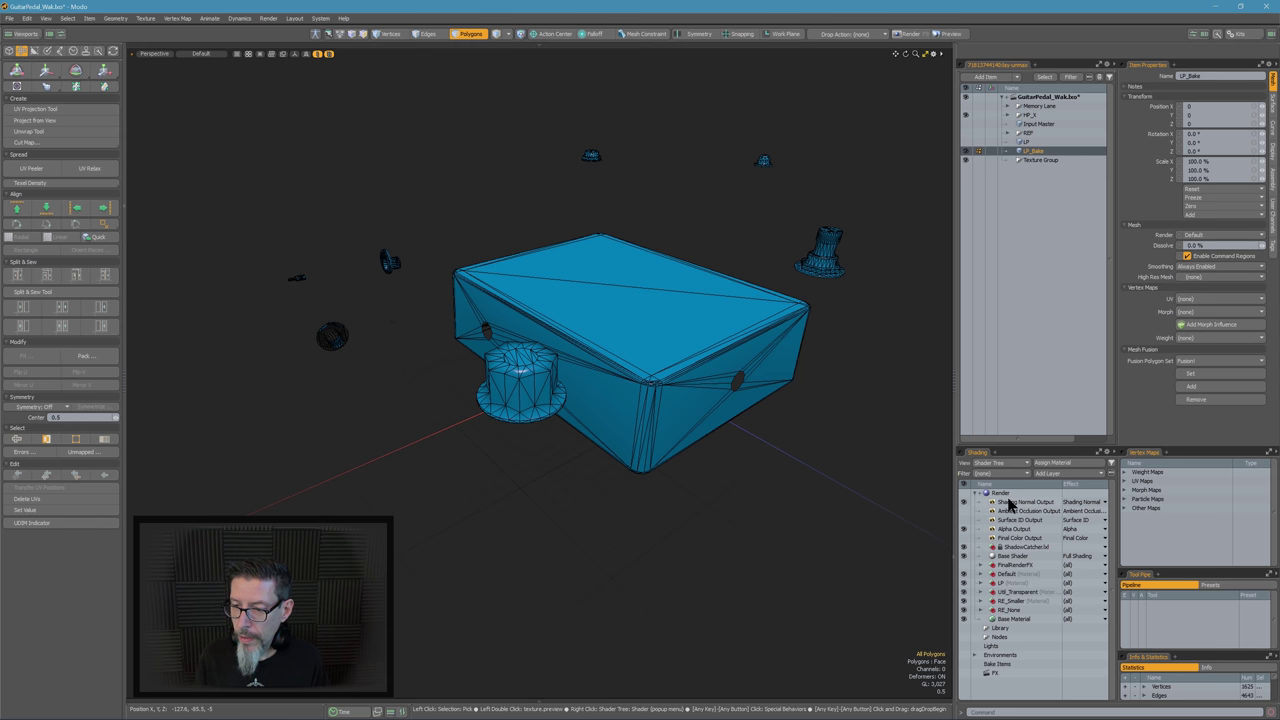
{"action": "left_click", "coordinate": [1002, 493]}
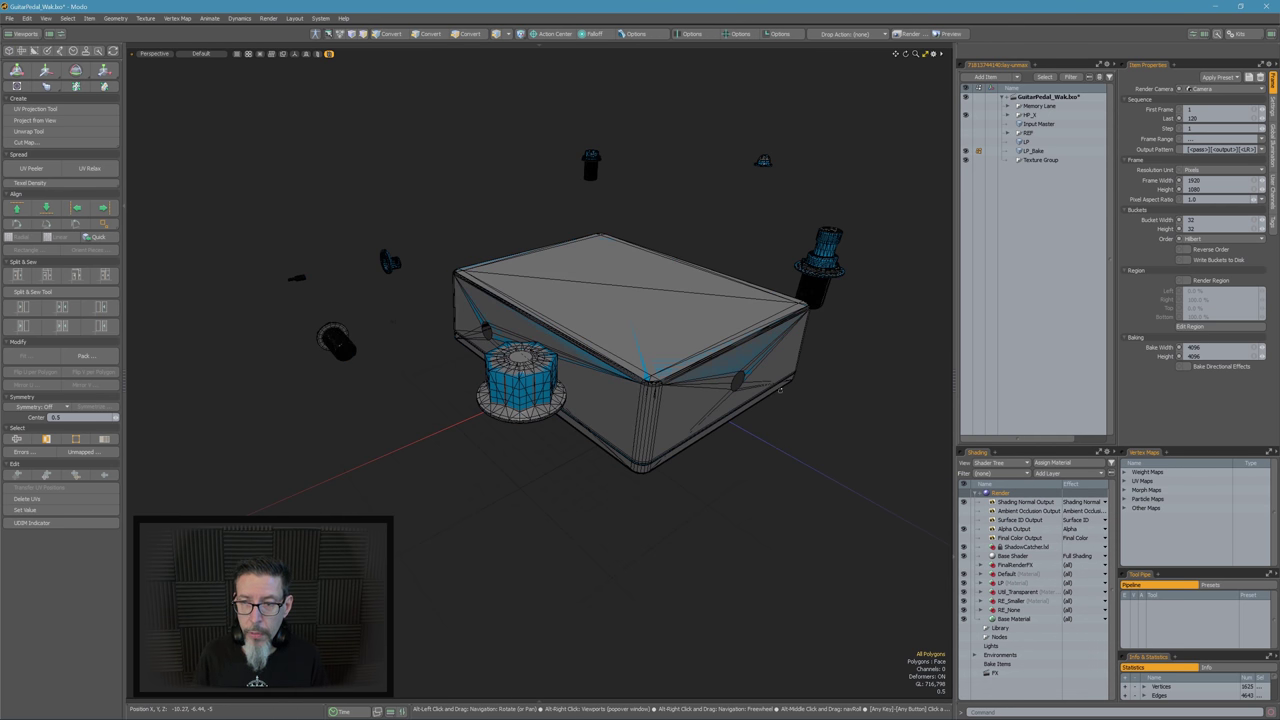
With LP_Bake selected and the high-poly meshes shown, run Bake from Object to Render Outputs
{"action": "left_click", "coordinate": [1032, 150]}
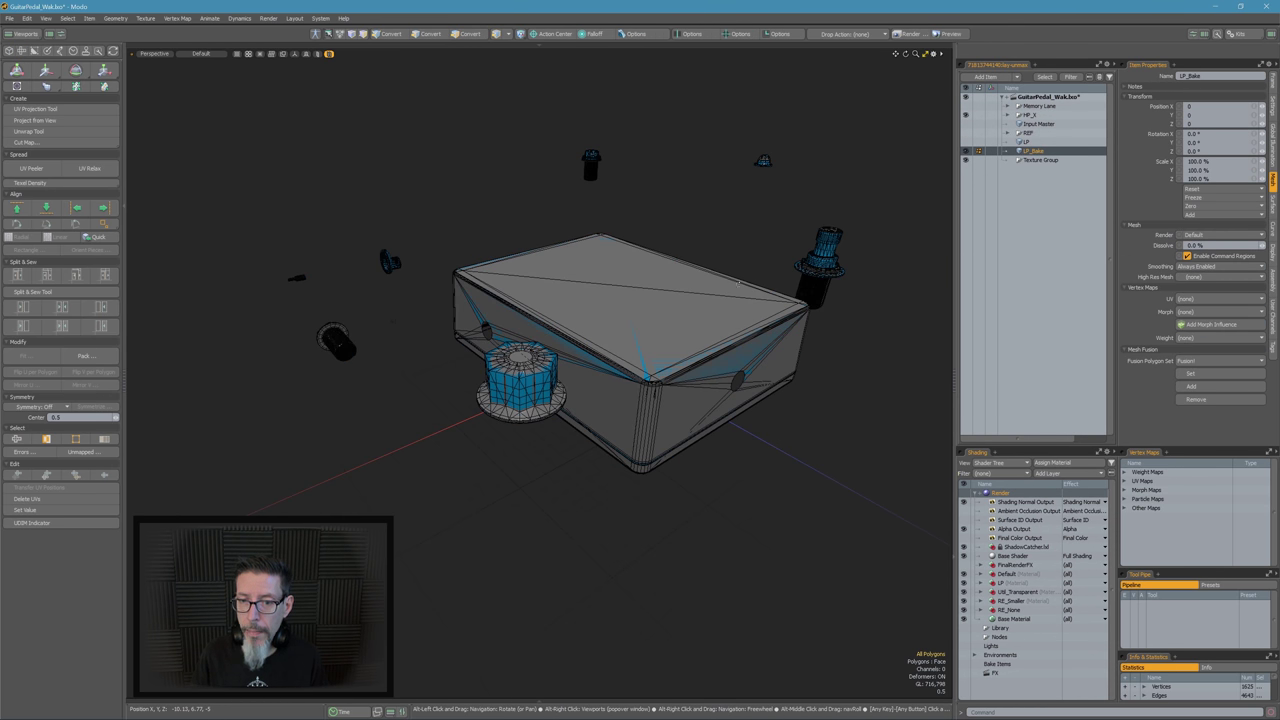
{"action": "left_click_drag", "start_coordinate": [860, 205], "coordinate": [840, 243], "text": "alt"}
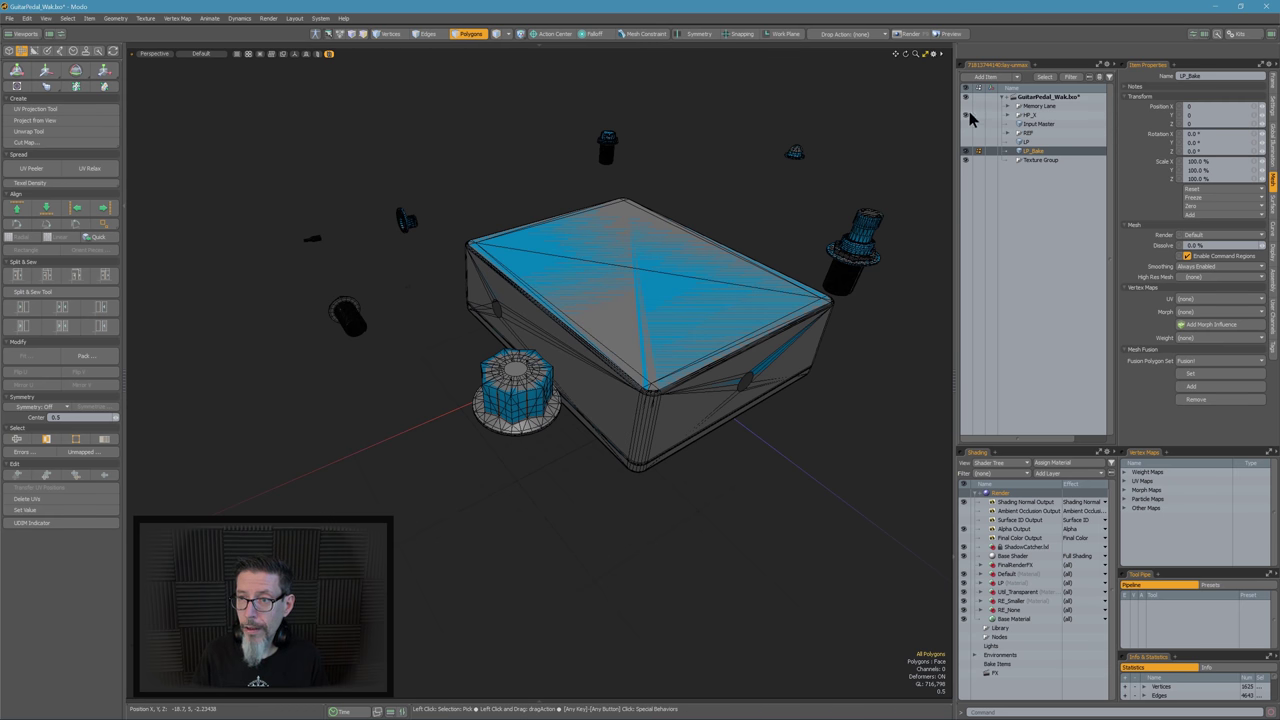
{"action": "left_click_drag", "start_coordinate": [743, 440], "coordinate": [722, 424], "text": "alt"}
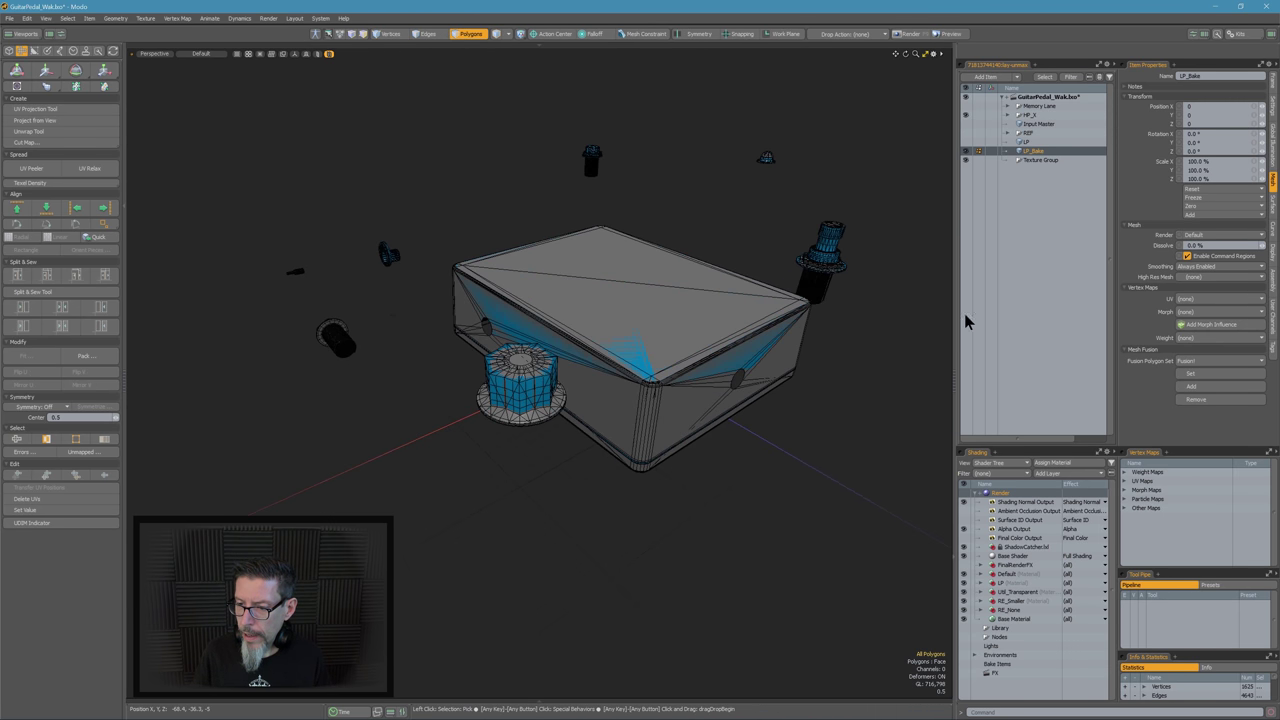
{"action": "left_click", "coordinate": [268, 19]}
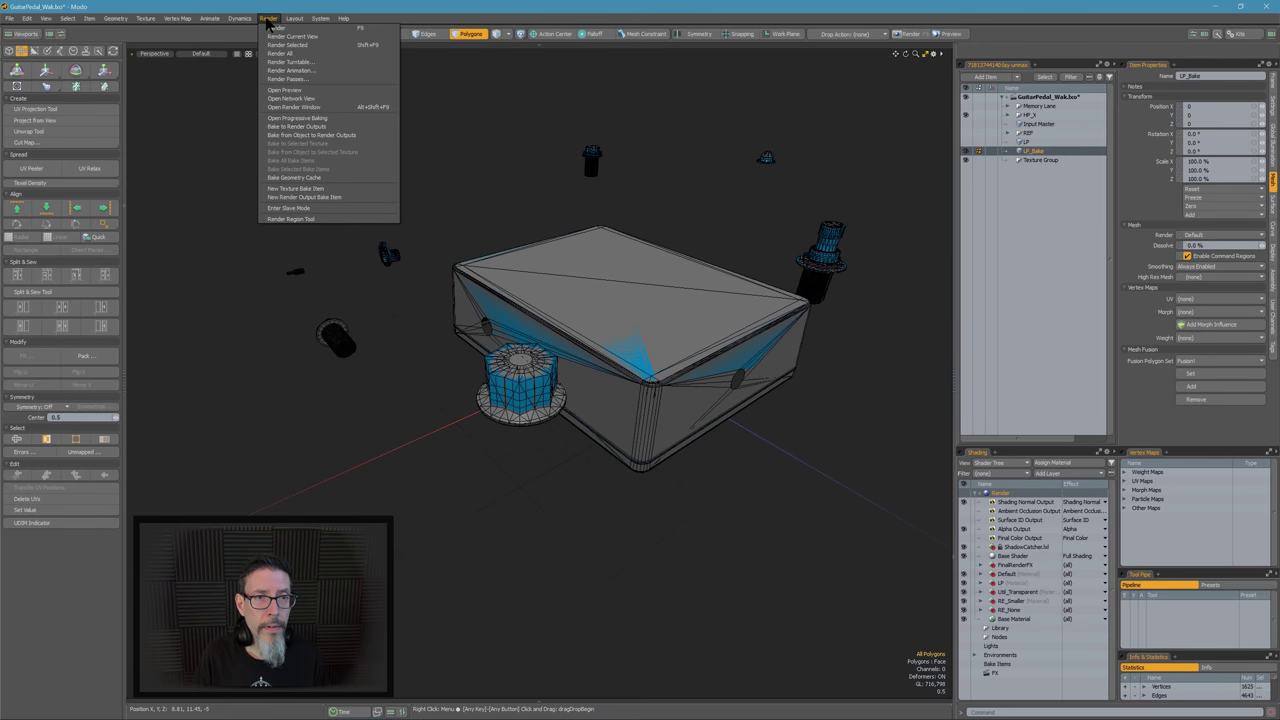
{"action": "left_click", "coordinate": [325, 137]}
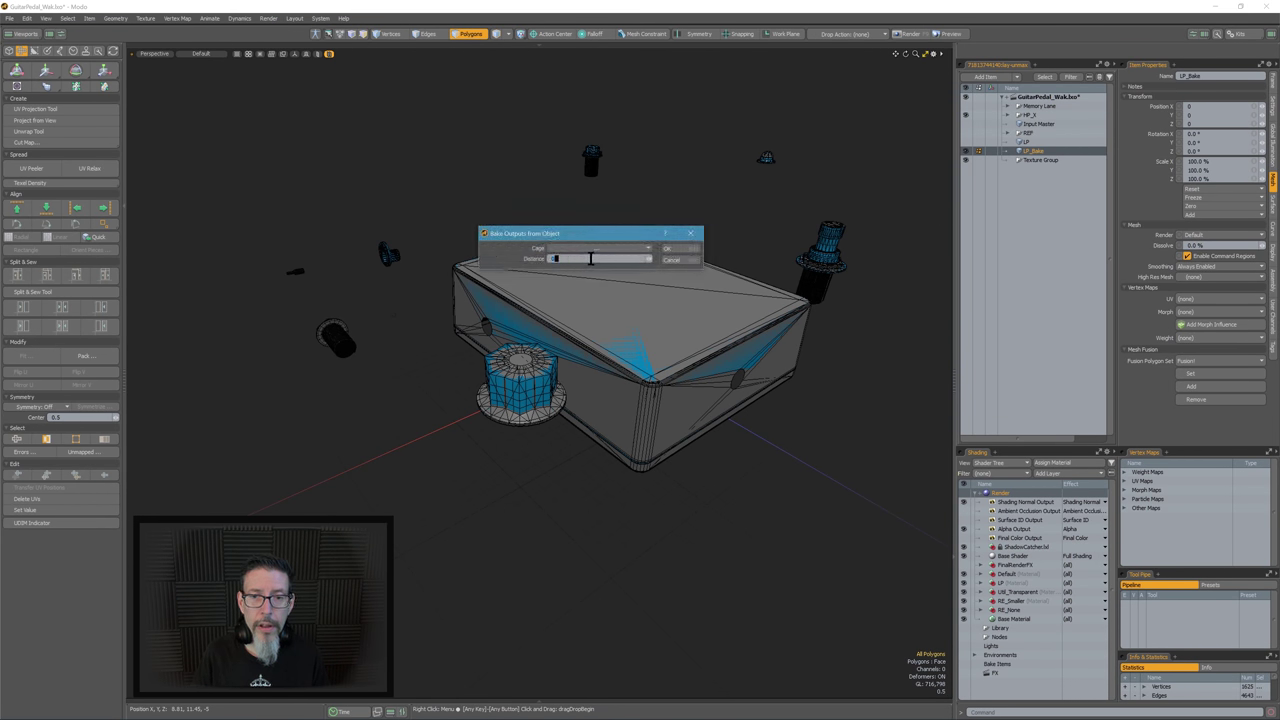
{"action": "left_click", "coordinate": [670, 248]}
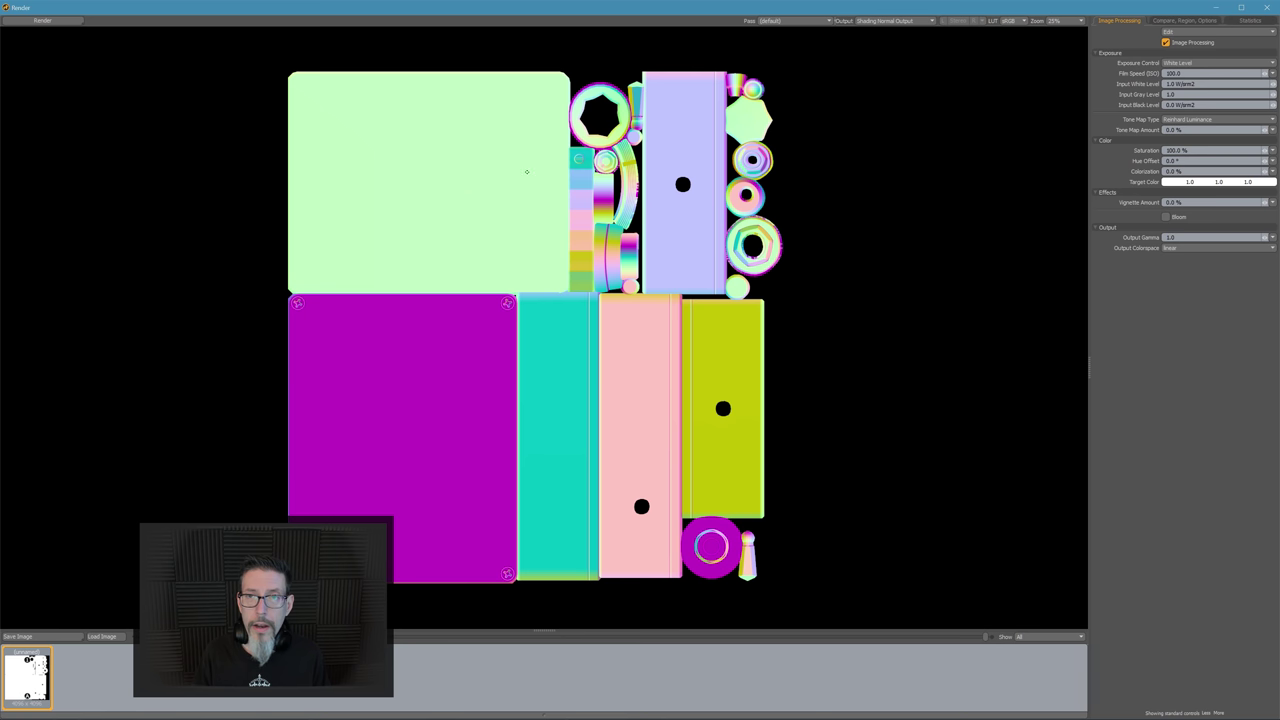
Check the Shading Normal Output's colorspace beside the baked render, keeping it at Linear
{"action": "left_click_drag", "start_coordinate": [794, 9], "coordinate": [440, 12]}
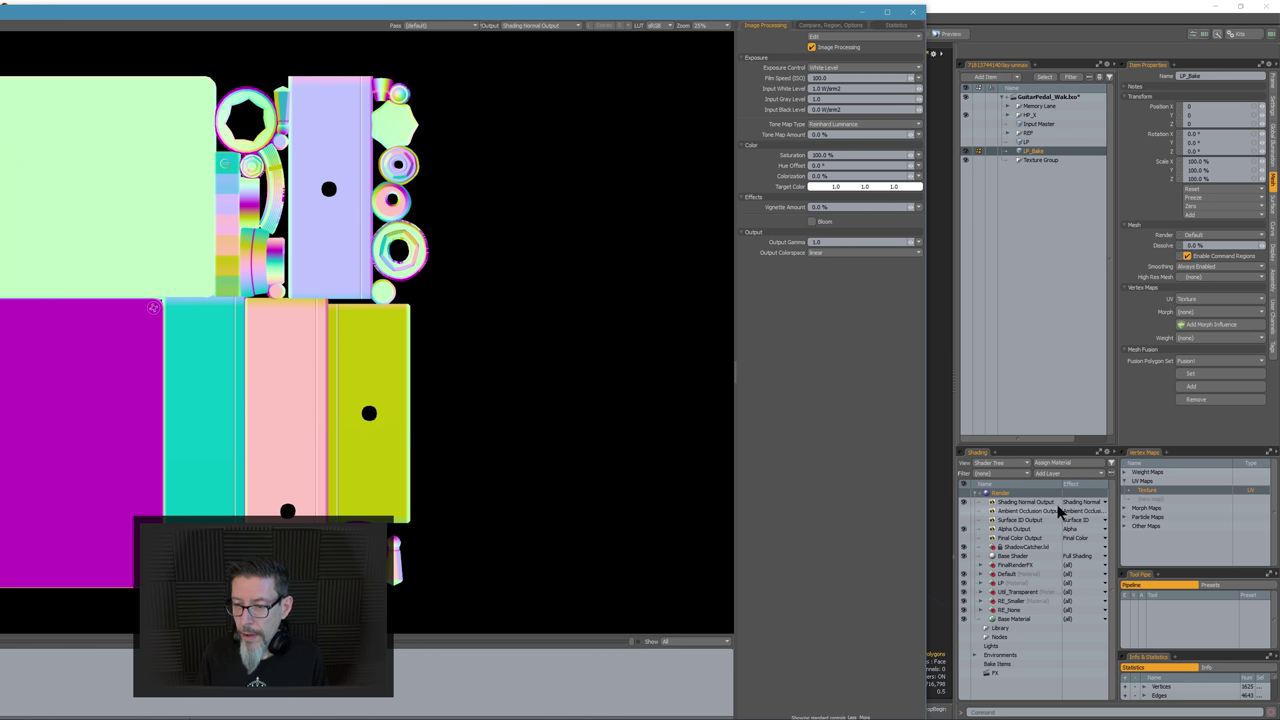
{"action": "left_click", "coordinate": [1018, 503]}
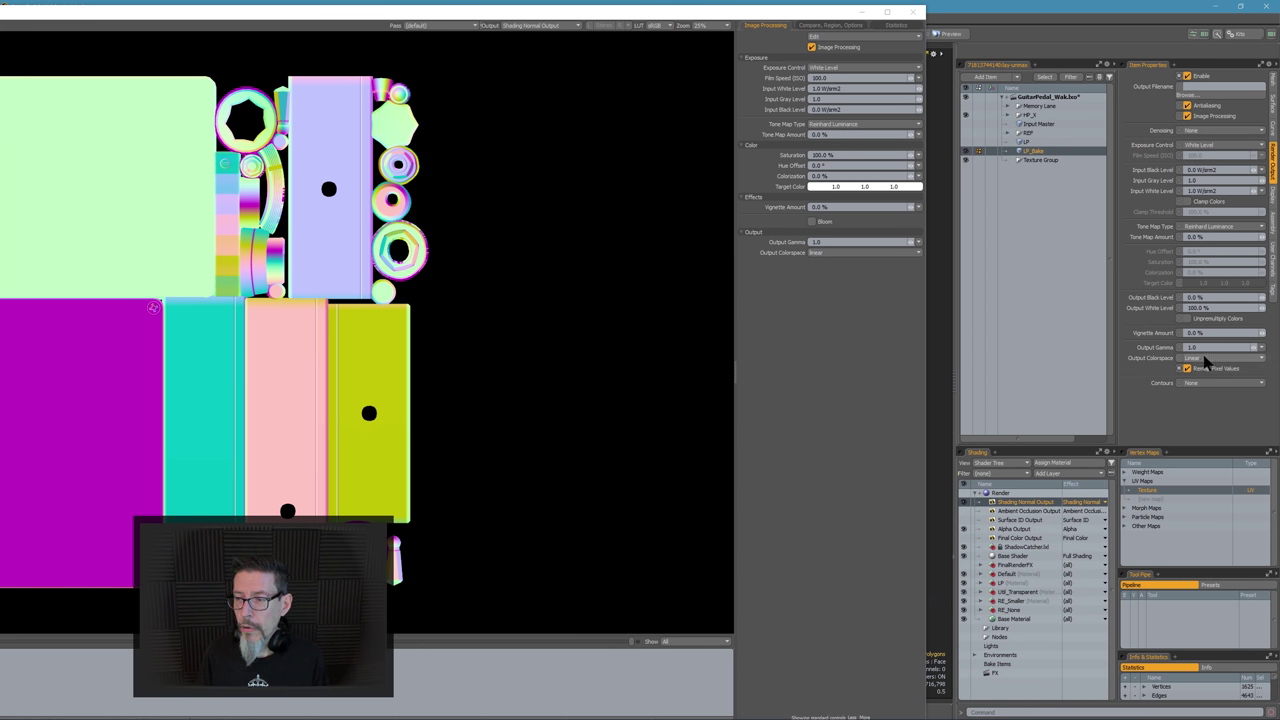
{"action": "left_click", "coordinate": [1201, 359]}
{"action": "left_click", "coordinate": [1200, 358]}
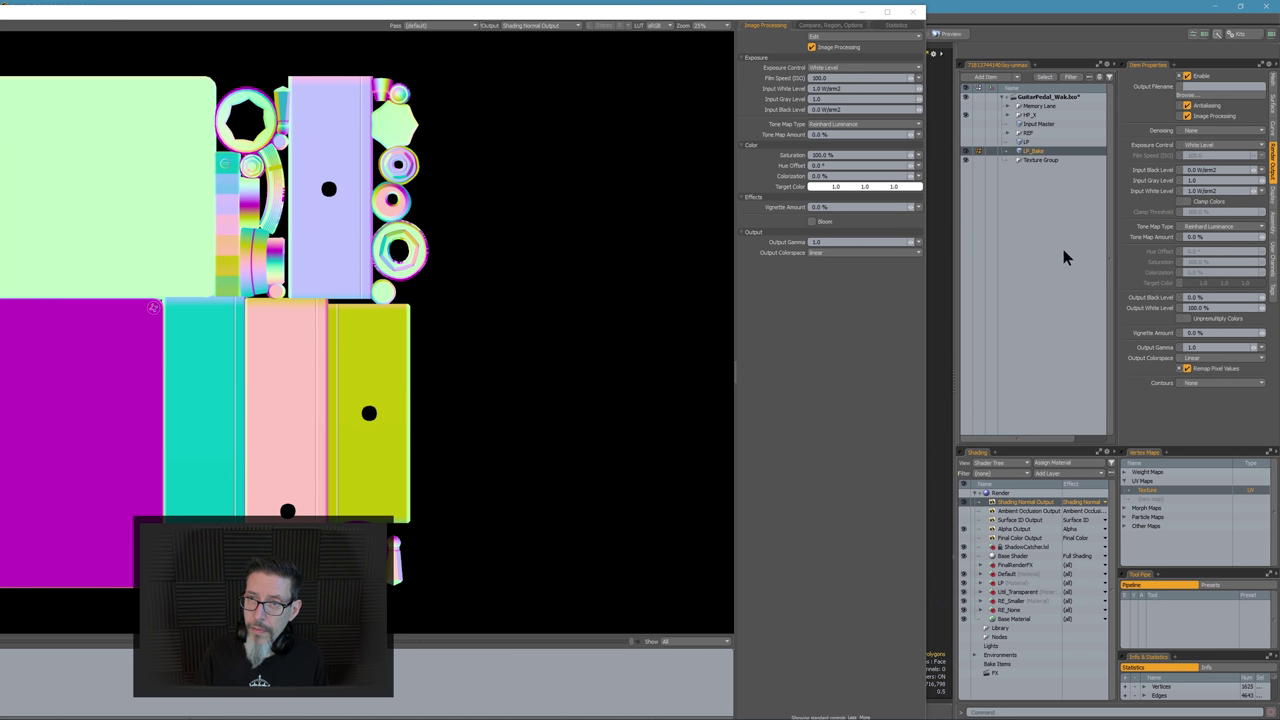
Check the baked image's output colorspace in the maximized render window, keep it linear and close the window
{"action": "left_click", "coordinate": [887, 12]}
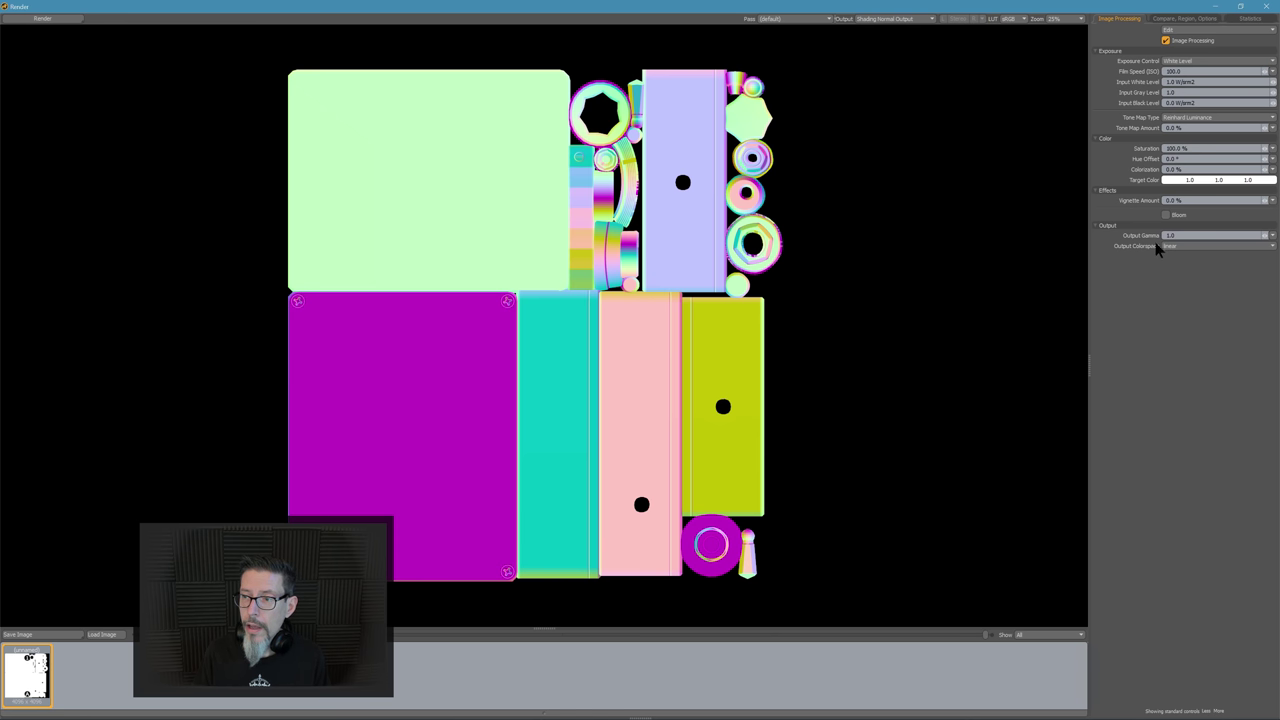
{"action": "left_click", "coordinate": [1199, 248]}
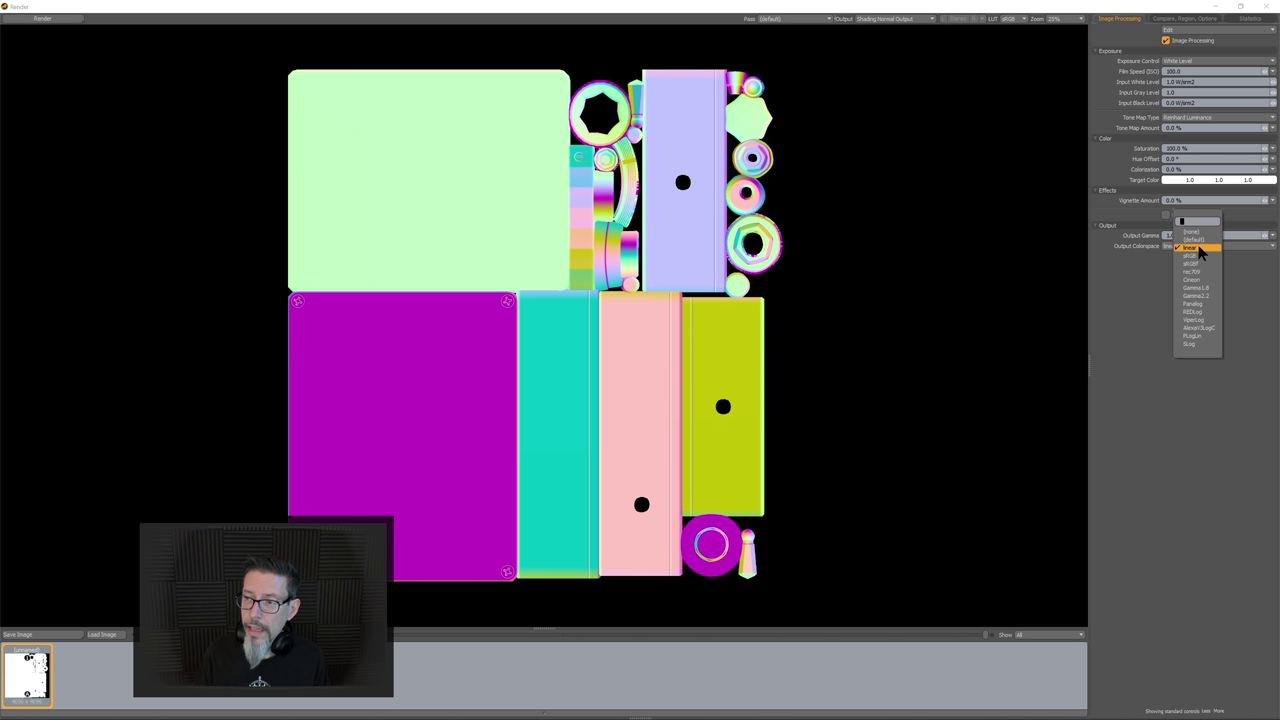
{"action": "left_click", "coordinate": [1199, 248]}
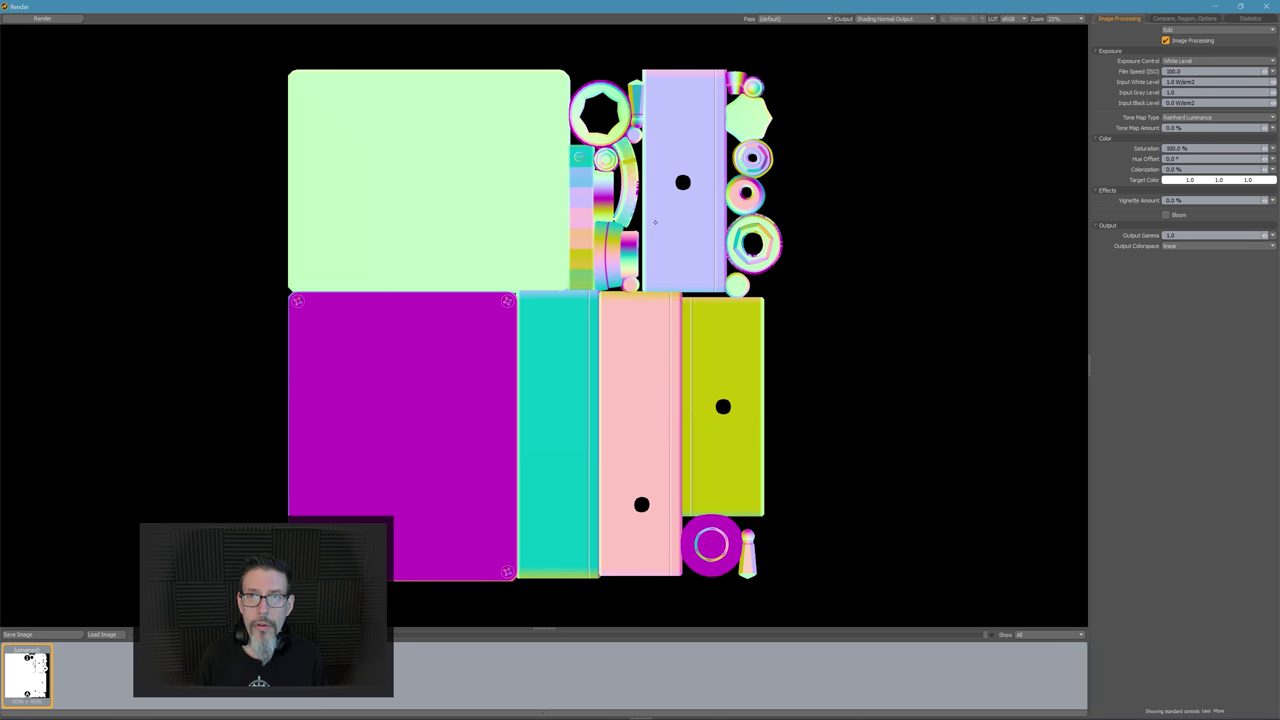
{"action": "left_click", "coordinate": [1268, 6]}
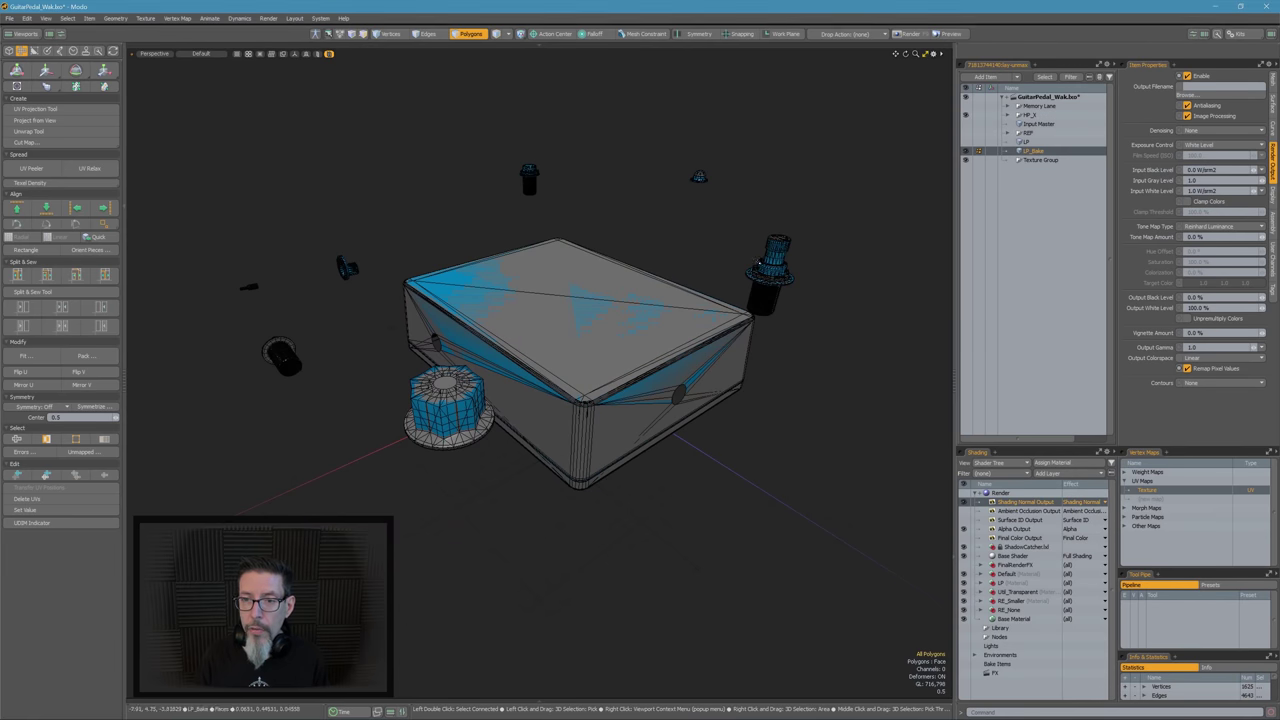
{"action": "left_click", "coordinate": [1025, 503]}
{"action": "left_click_drag", "start_coordinate": [783, 337], "coordinate": [803, 357], "text": "alt"}
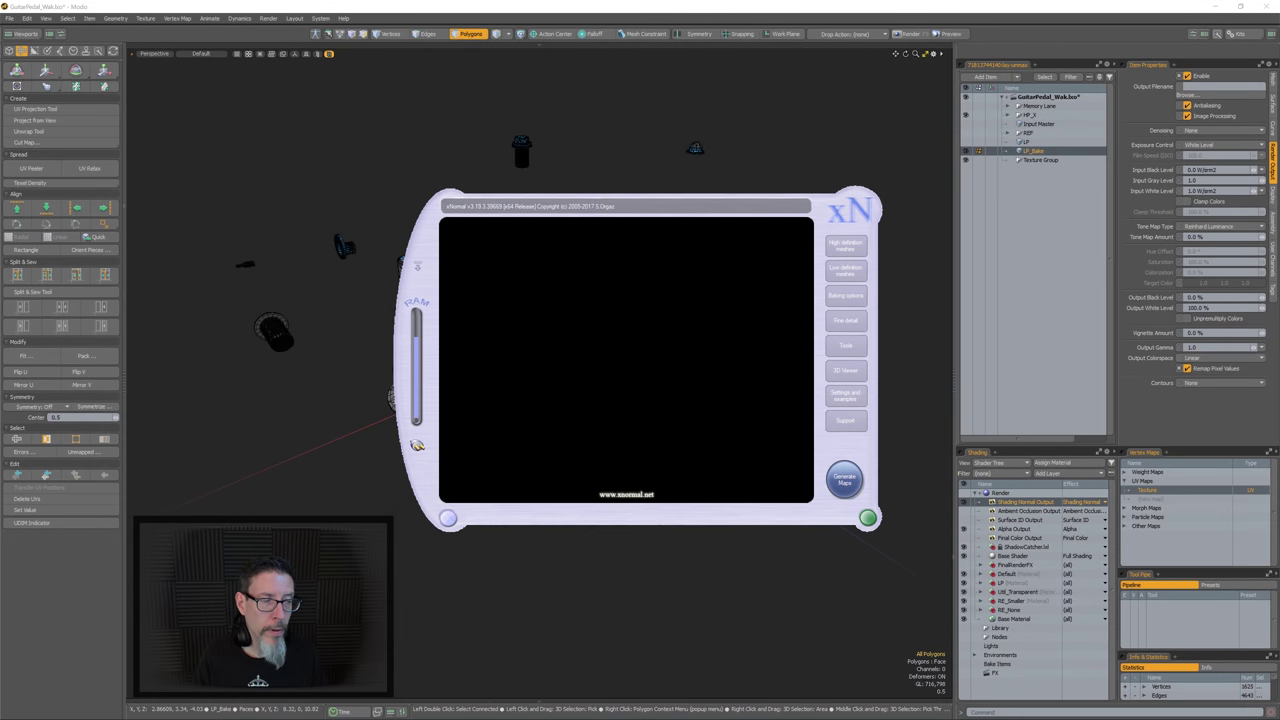
In xNormal, convert OS_Normal.tga from object space to tangent space using LP_Bake.fbx, with edge padding 16 and output TS_Normal.tga
{"action": "left_click_drag", "start_coordinate": [692, 205], "coordinate": [613, 160]}
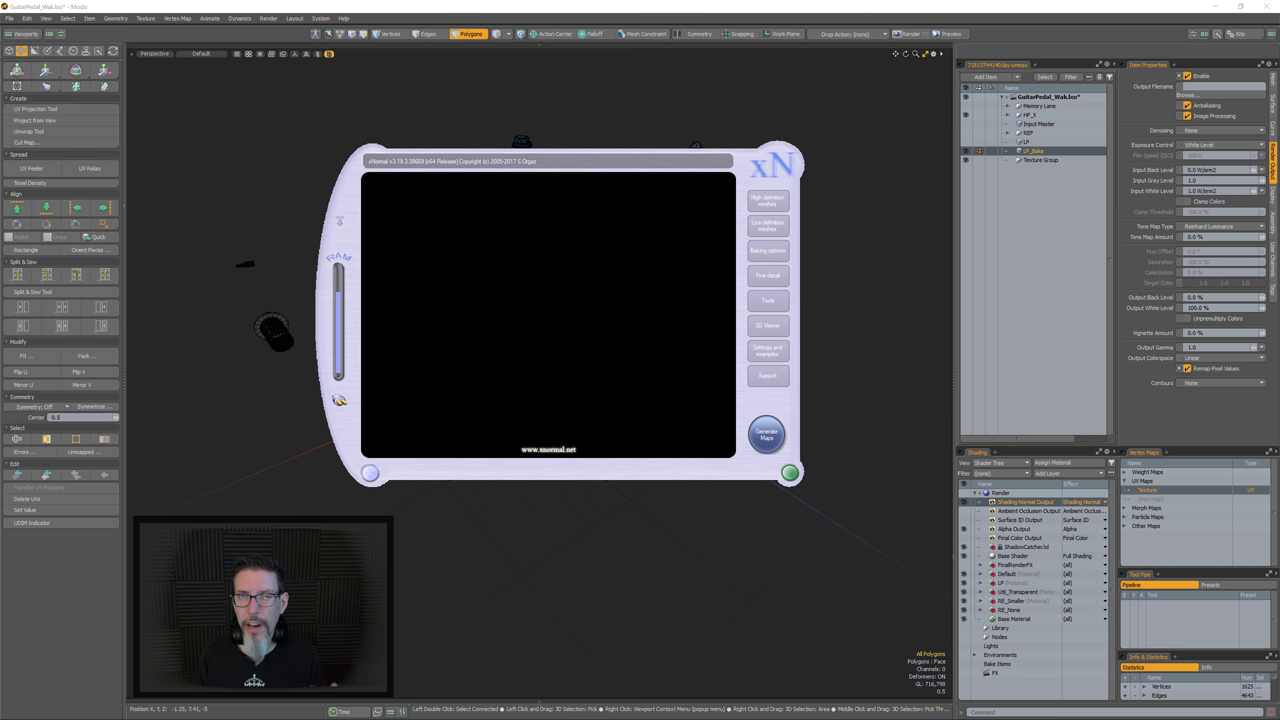
{"action": "left_click", "coordinate": [758, 301]}
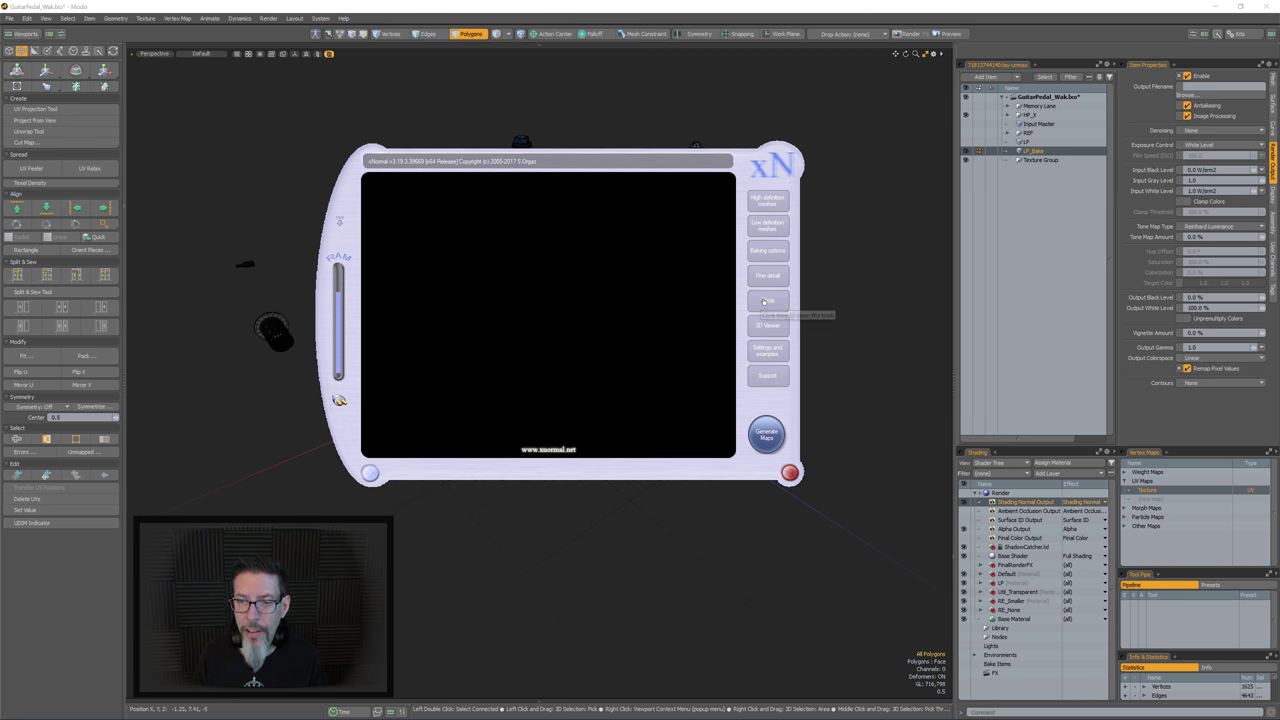
{"action": "left_click", "coordinate": [686, 228]}
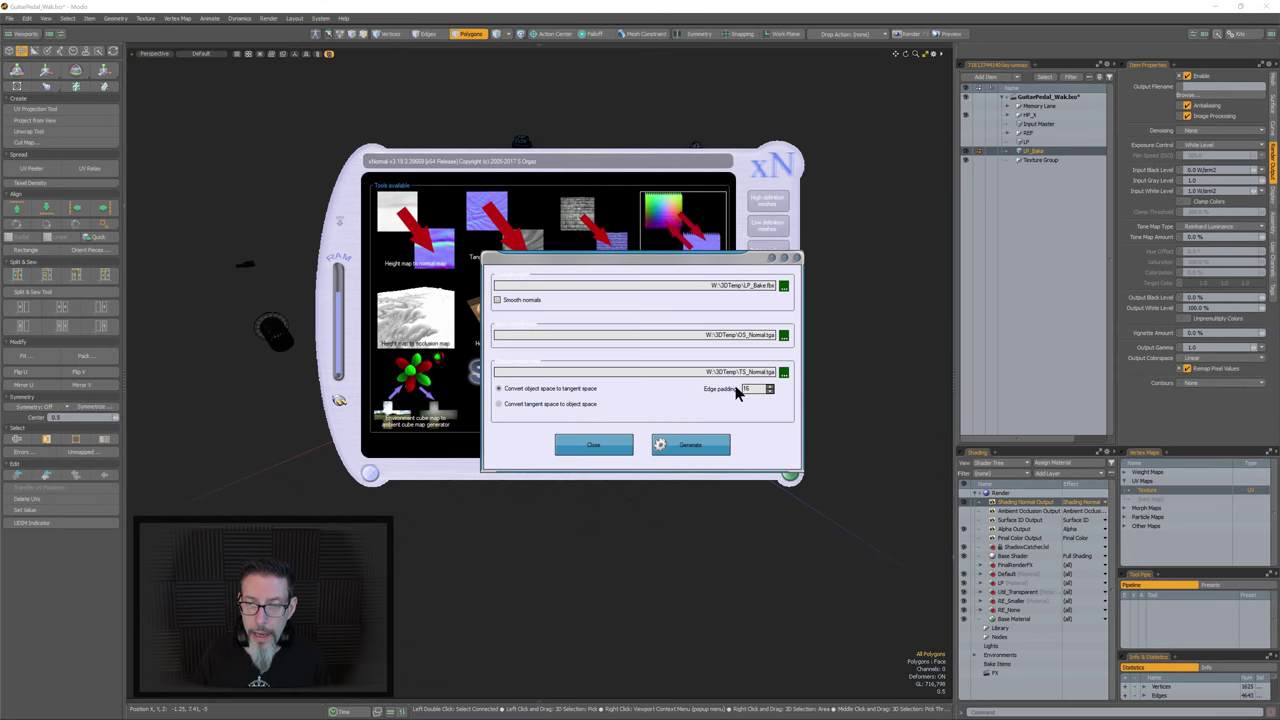
{"action": "left_click", "coordinate": [710, 449]}
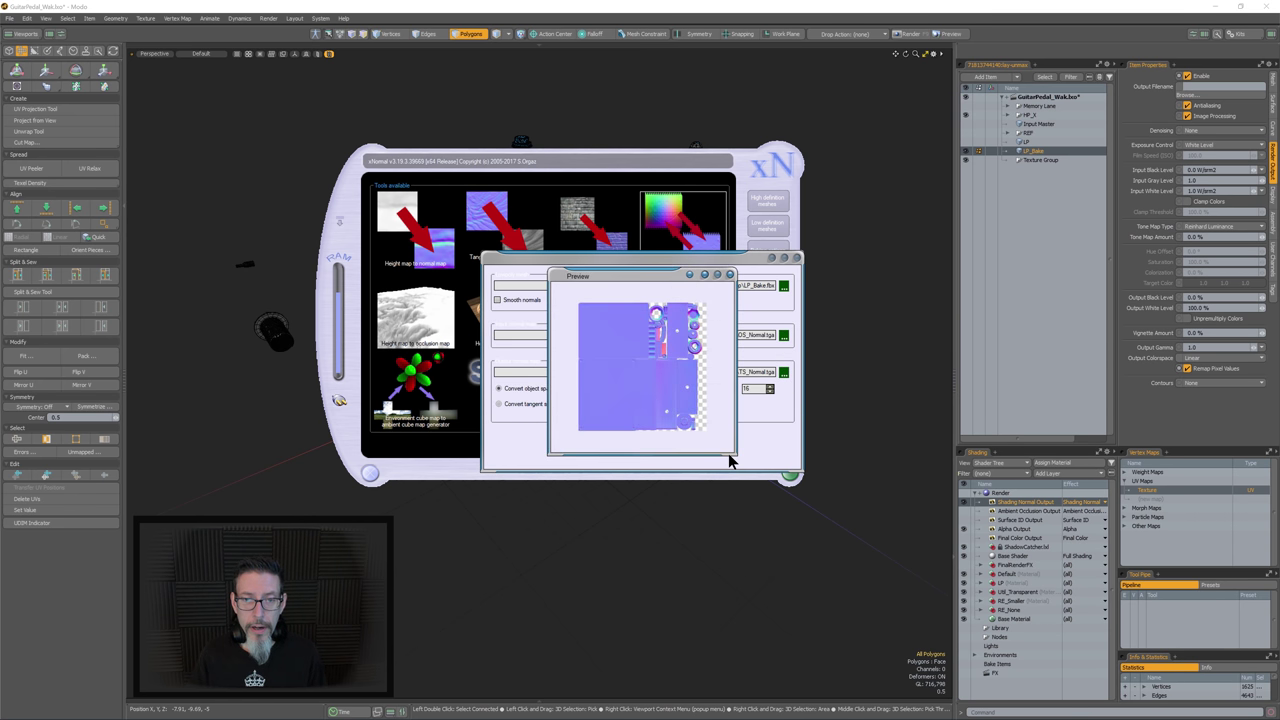
{"action": "left_click_drag", "start_coordinate": [636, 276], "coordinate": [612, 262]}
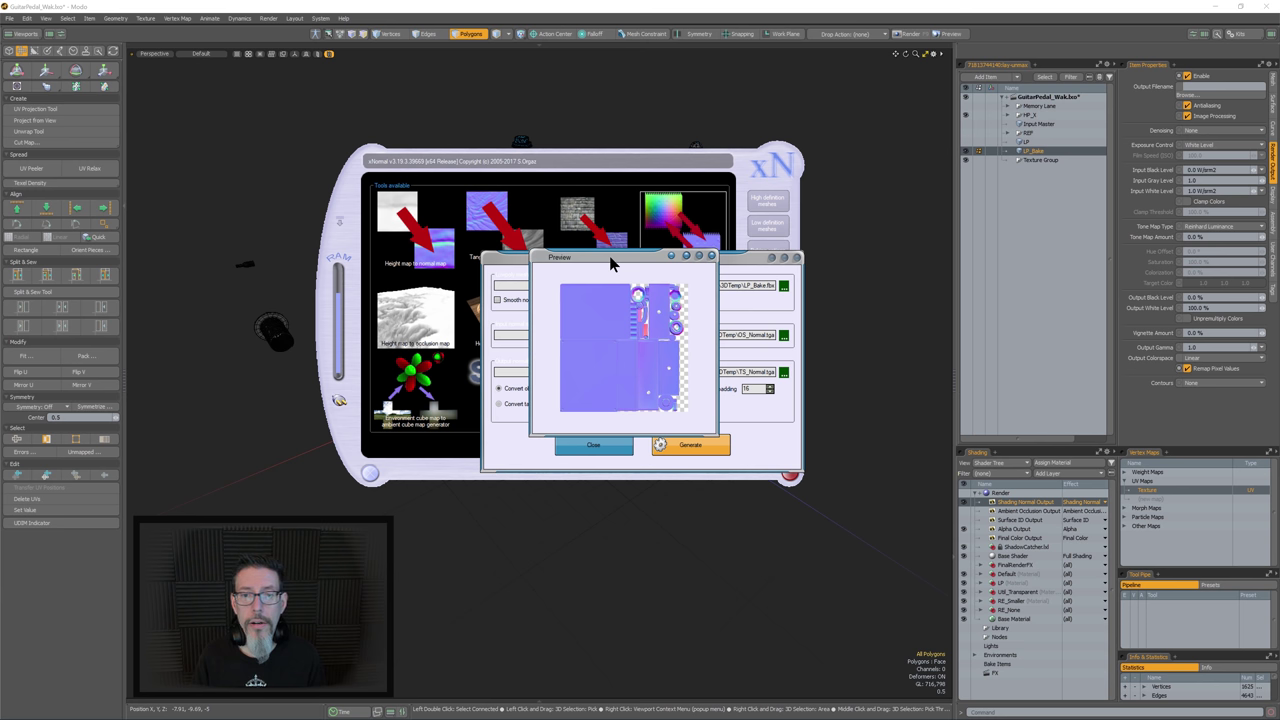
Close the xNormal preview, switch to Substance Painter and create a 2048 OpenGL project from LP_Bake.fbx with TS_Normal.tga imported
{"action": "left_click", "coordinate": [709, 258]}
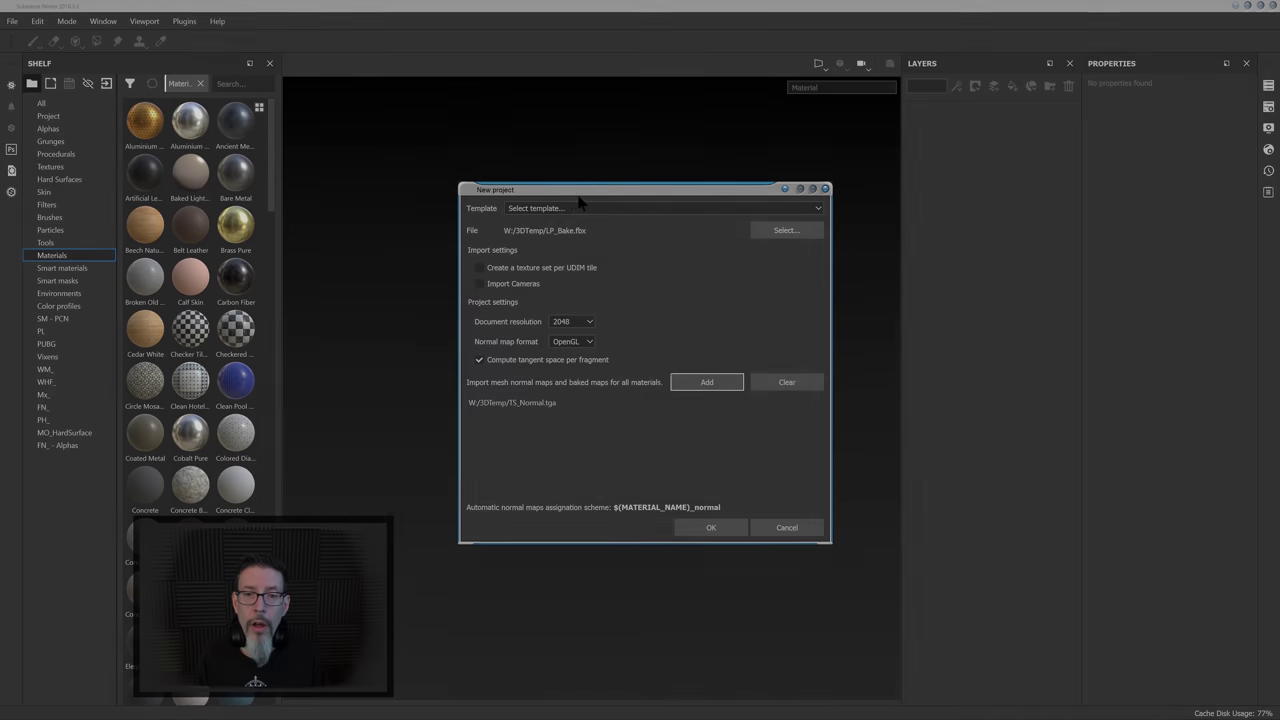
{"action": "mouse_move", "coordinate": [584, 196]}
{"action": "left_mouse_down"}
{"action": "mouse_move", "coordinate": [606, 190]}
{"action": "mouse_move", "coordinate": [596, 194]}
{"action": "left_mouse_up"}
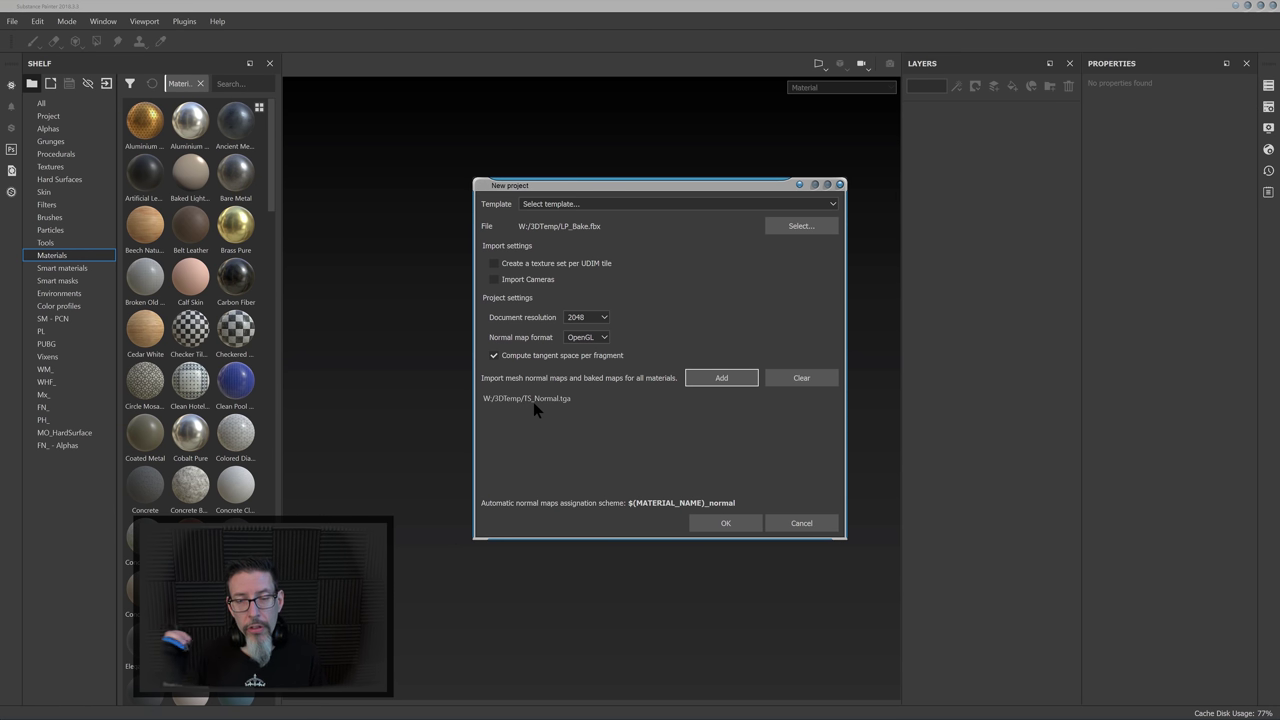
{"action": "left_click", "coordinate": [727, 530]}
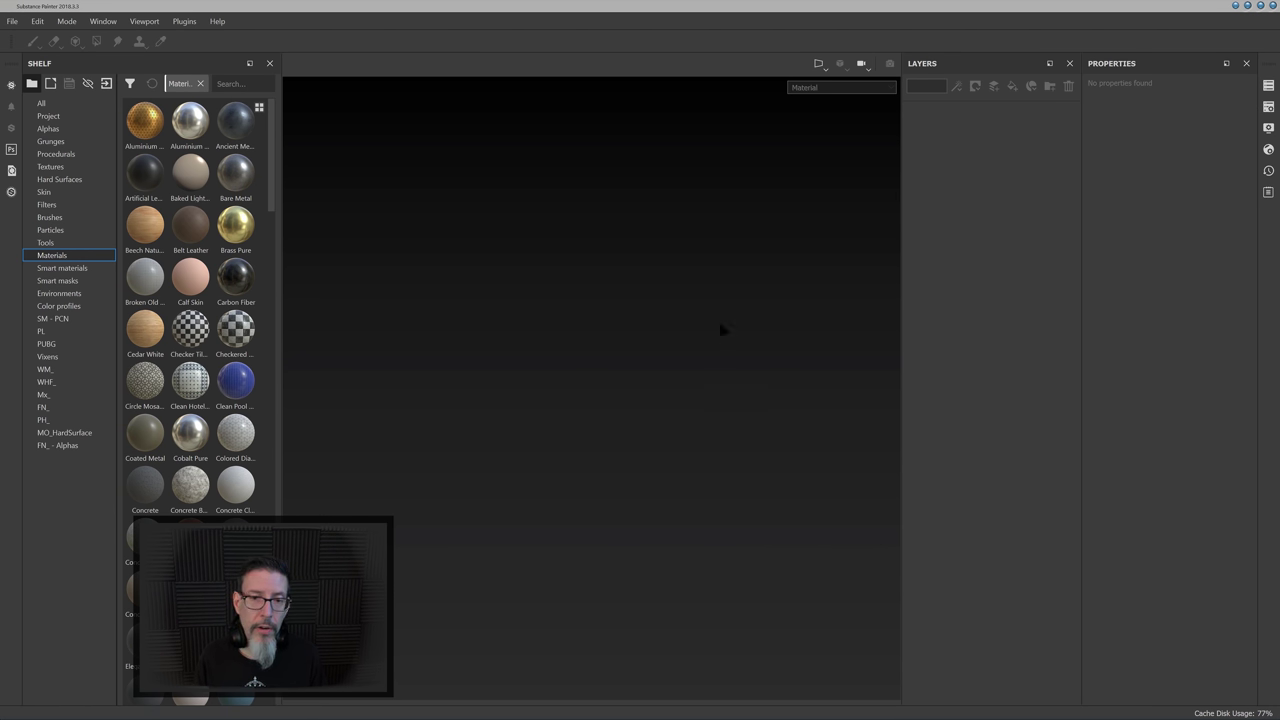
Inspect the shading of the imported enclosure and its exploded hardware parts from several angles
{"action": "left_click_drag", "start_coordinate": [664, 324], "coordinate": [637, 486], "text": "alt"}
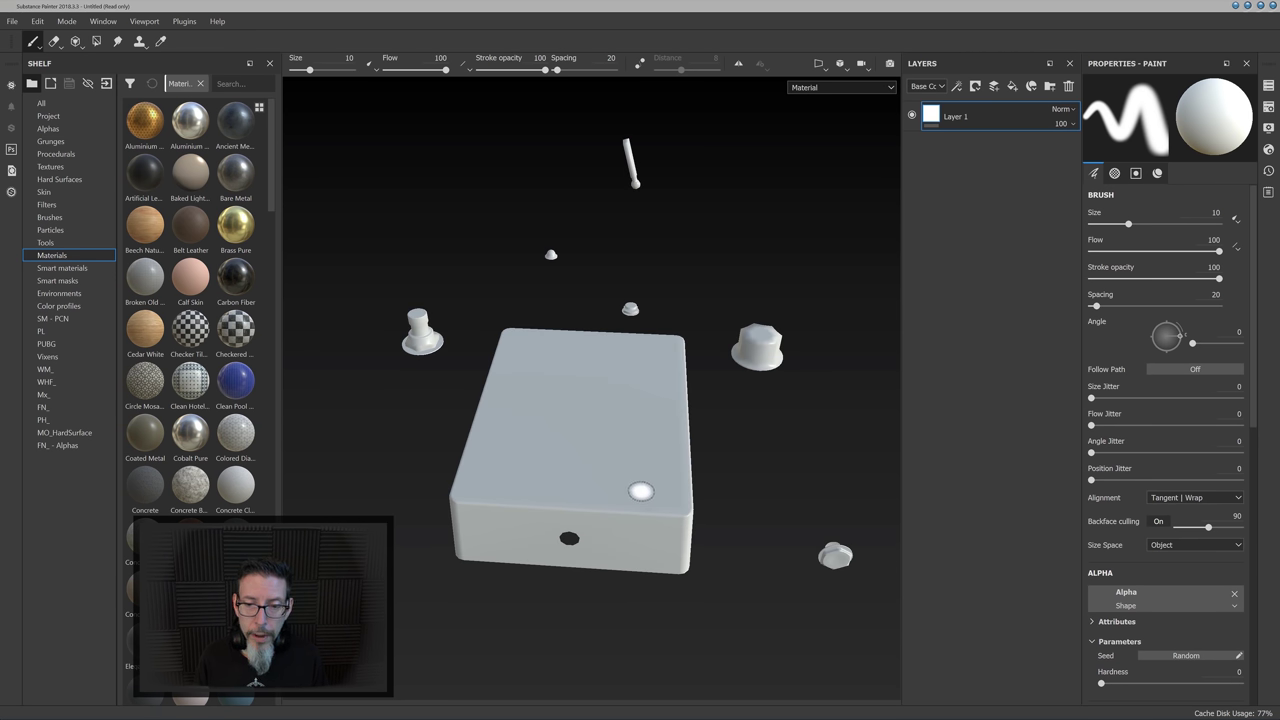
{"action": "middle_click_drag", "start_coordinate": [637, 486], "coordinate": [726, 386], "text": "alt"}
{"action": "left_click_drag", "start_coordinate": [726, 386], "coordinate": [590, 352], "text": "alt"}
{"action": "middle_click_drag", "start_coordinate": [850, 370], "coordinate": [698, 355], "text": "alt"}
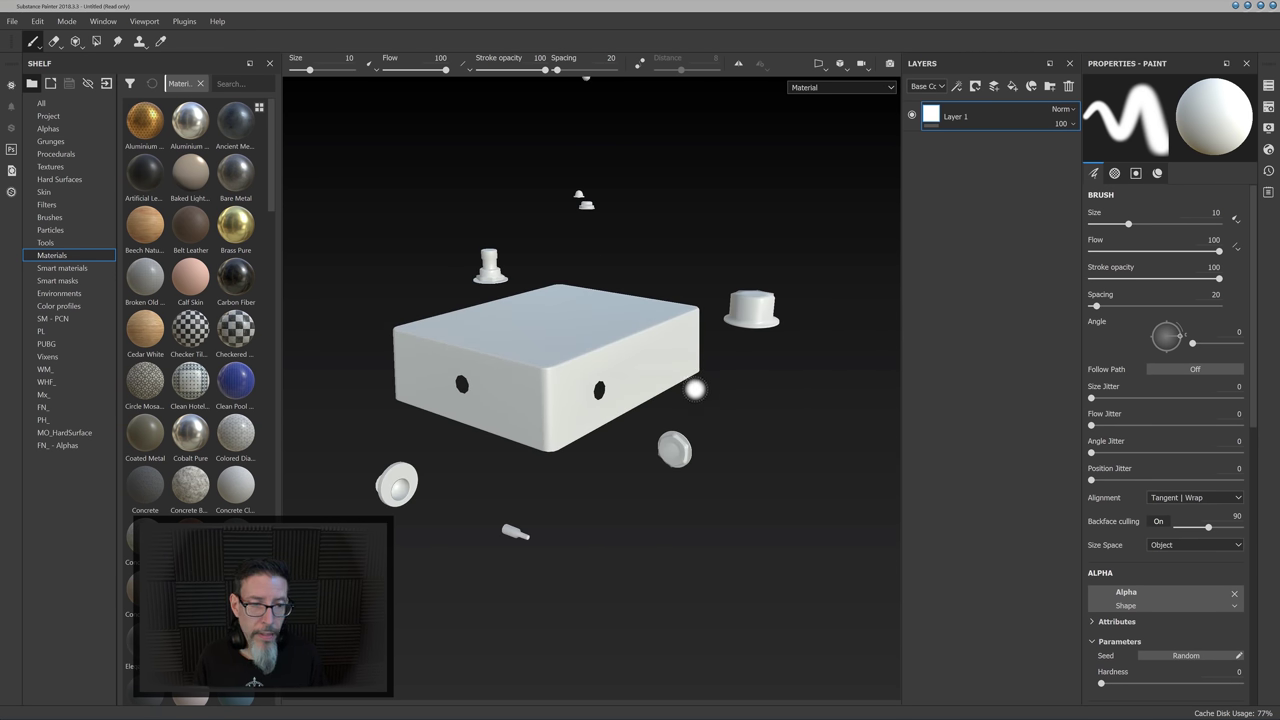
{"action": "right_click_drag", "start_coordinate": [742, 350], "coordinate": [866, 154], "text": "alt"}
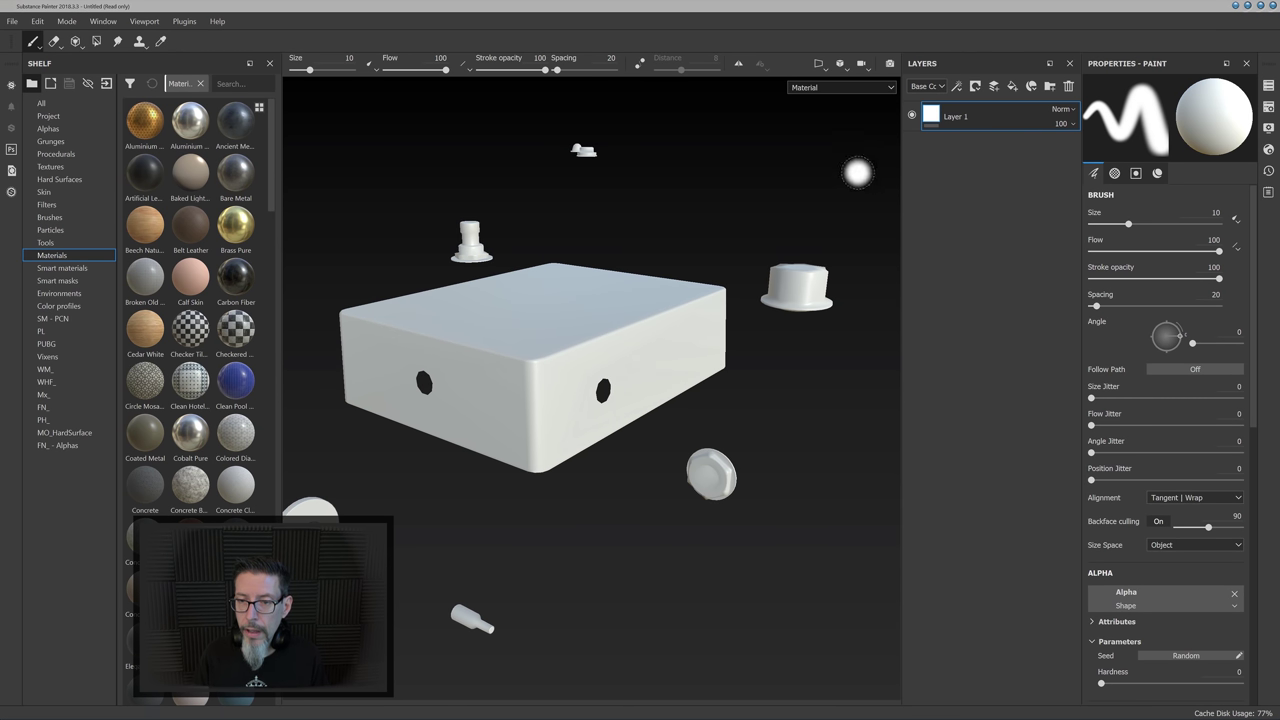
{"action": "right_click_drag", "start_coordinate": [632, 357], "coordinate": [632, 139], "text": "alt"}
{"action": "left_click_drag", "start_coordinate": [634, 443], "coordinate": [601, 410], "text": "alt"}
{"action": "scroll", "coordinate": [754, 365], "scroll_direction": "down", "scroll_amount": 4}
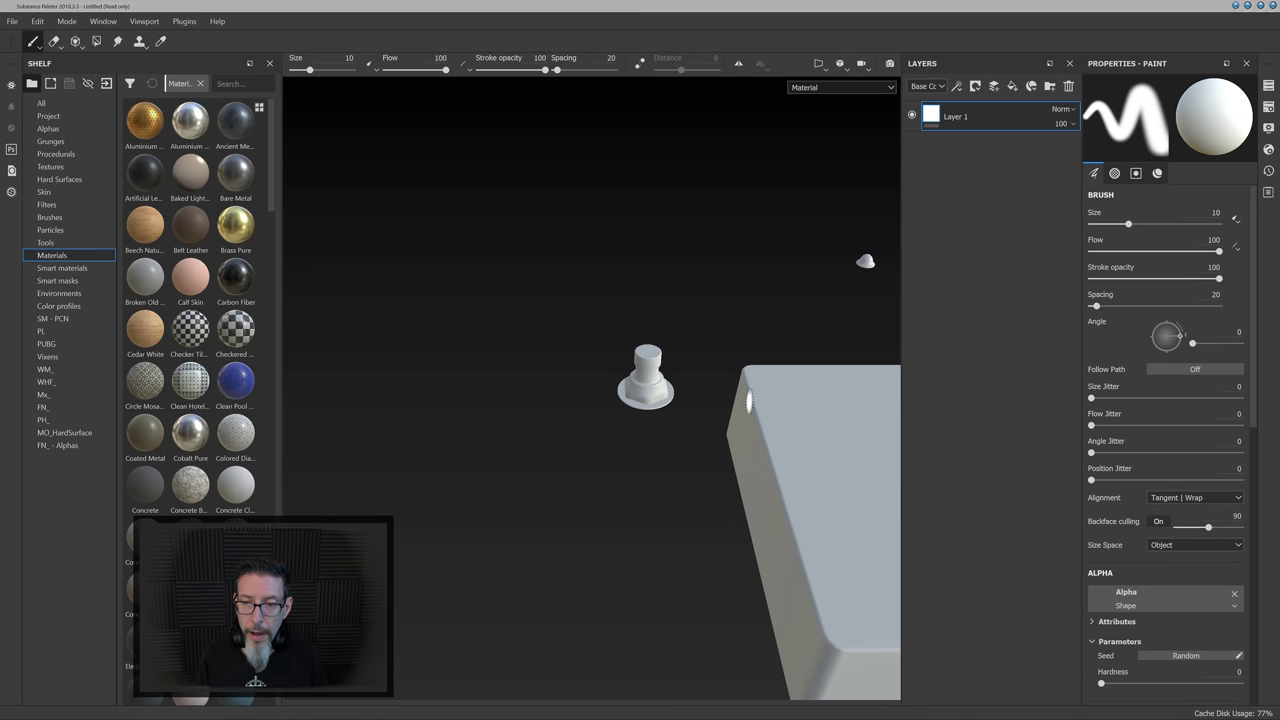
{"action": "middle_click_drag", "start_coordinate": [815, 434], "coordinate": [523, 377], "text": "alt"}
{"action": "left_click_drag", "start_coordinate": [523, 377], "coordinate": [604, 340], "text": "alt"}
{"action": "middle_click_drag", "start_coordinate": [624, 258], "coordinate": [646, 374], "text": "alt"}
{"action": "right_click_drag", "start_coordinate": [628, 316], "coordinate": [622, 166], "text": "alt"}
{"action": "right_click_drag", "start_coordinate": [626, 367], "coordinate": [623, 348], "text": "alt"}
{"action": "left_click_drag", "start_coordinate": [621, 347], "coordinate": [704, 312], "text": "alt"}
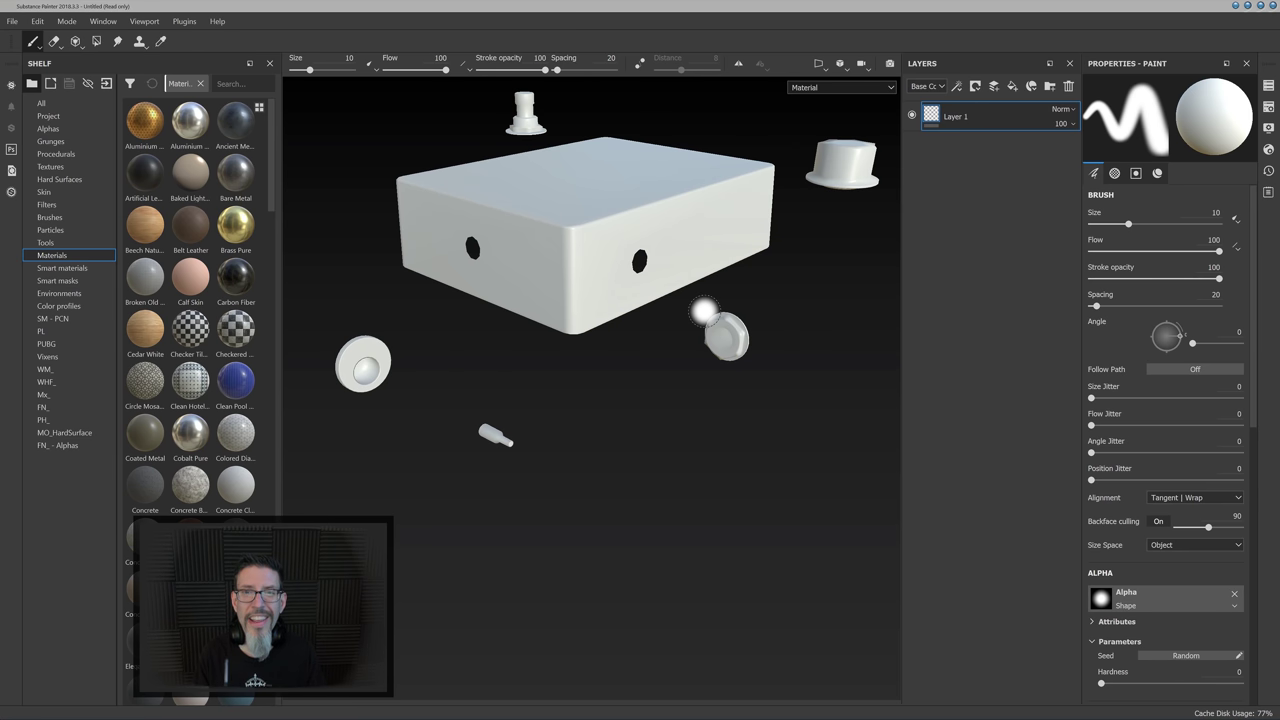
{"action": "left_click_drag", "start_coordinate": [667, 210], "coordinate": [686, 217], "text": "alt"}
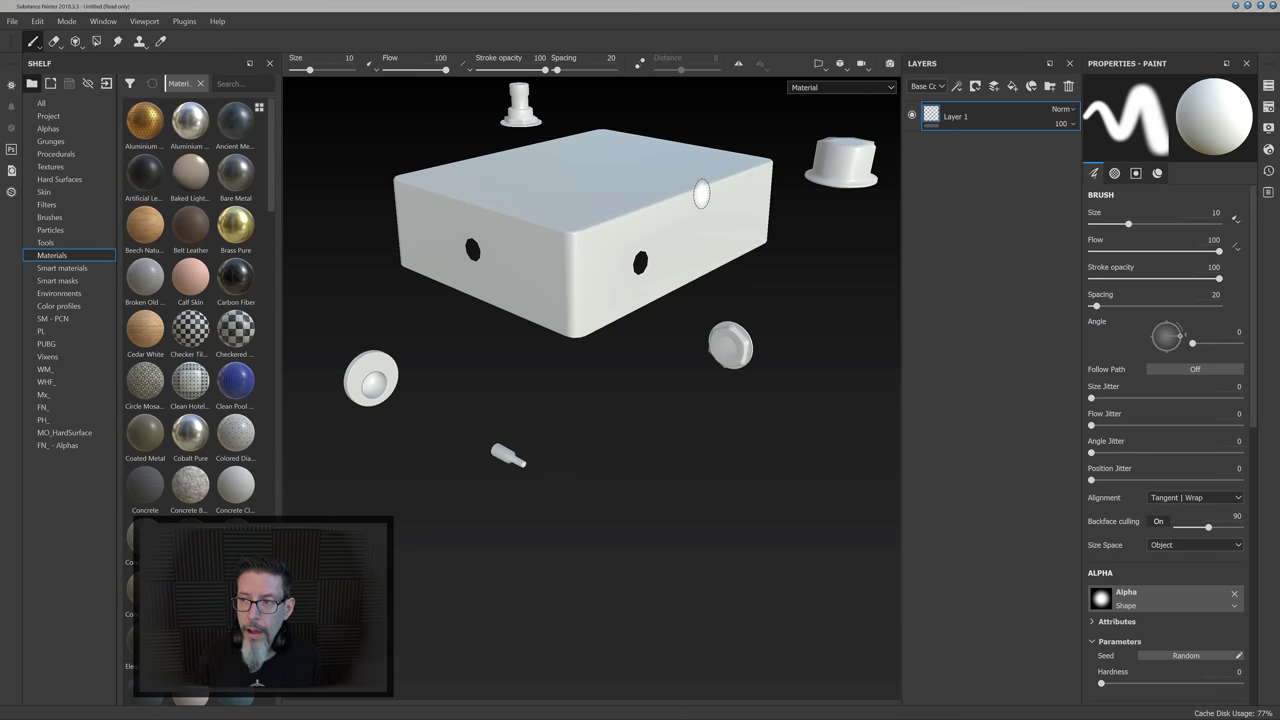
{"action": "middle_click_drag", "start_coordinate": [700, 194], "coordinate": [748, 251], "text": "alt"}
Assign the TS_Normal texture as the normal mesh map in the texture set settings
{"action": "left_click", "coordinate": [1268, 107]}
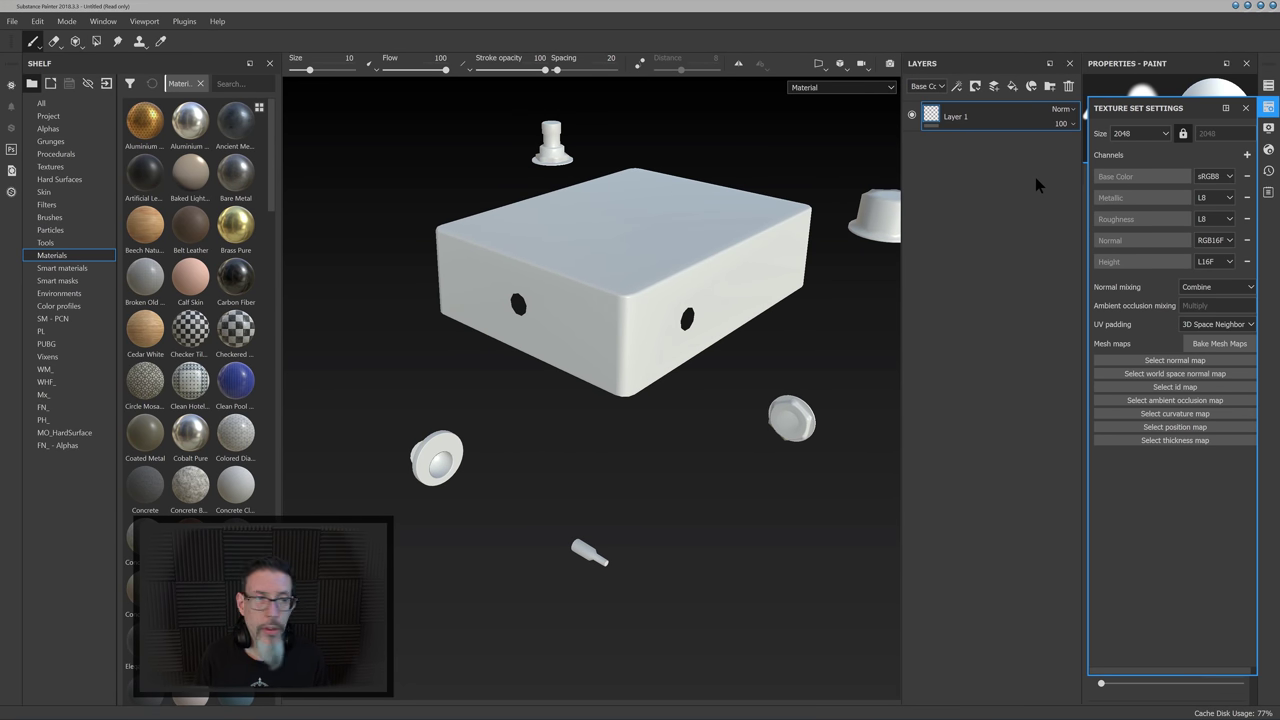
{"action": "left_click", "coordinate": [50, 166]}
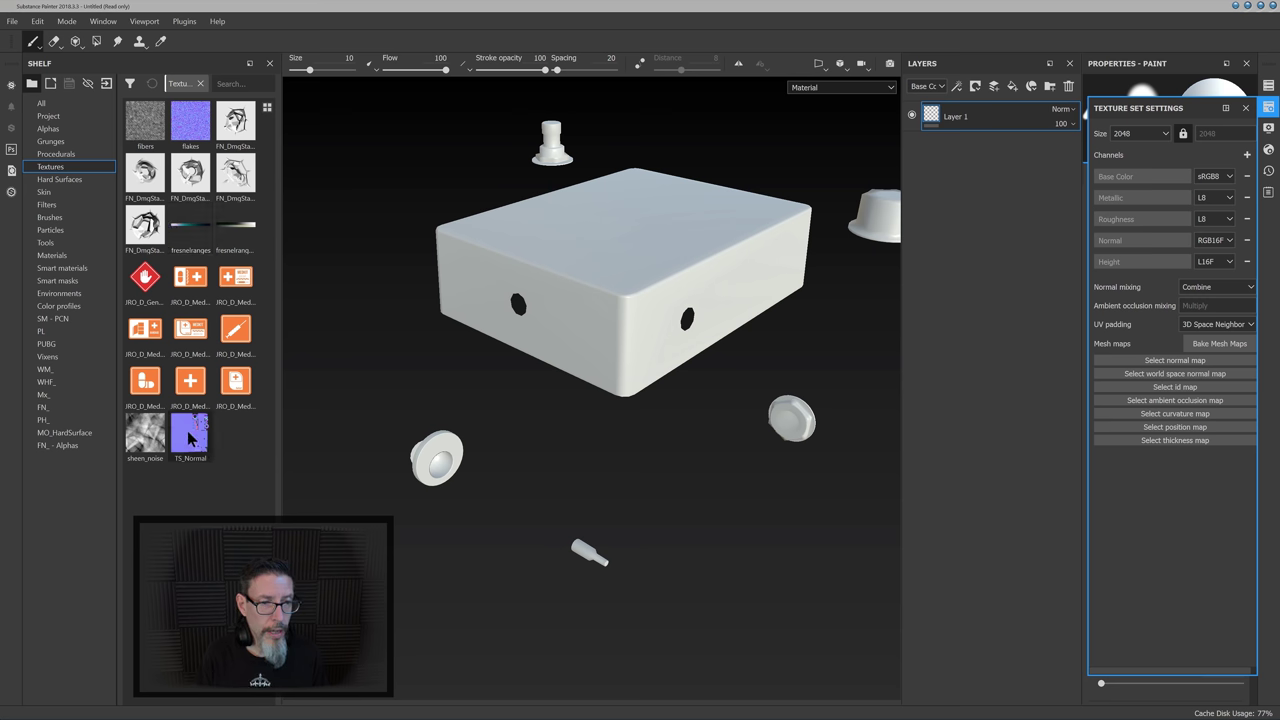
{"action": "left_click_drag", "start_coordinate": [196, 440], "coordinate": [1130, 365]}
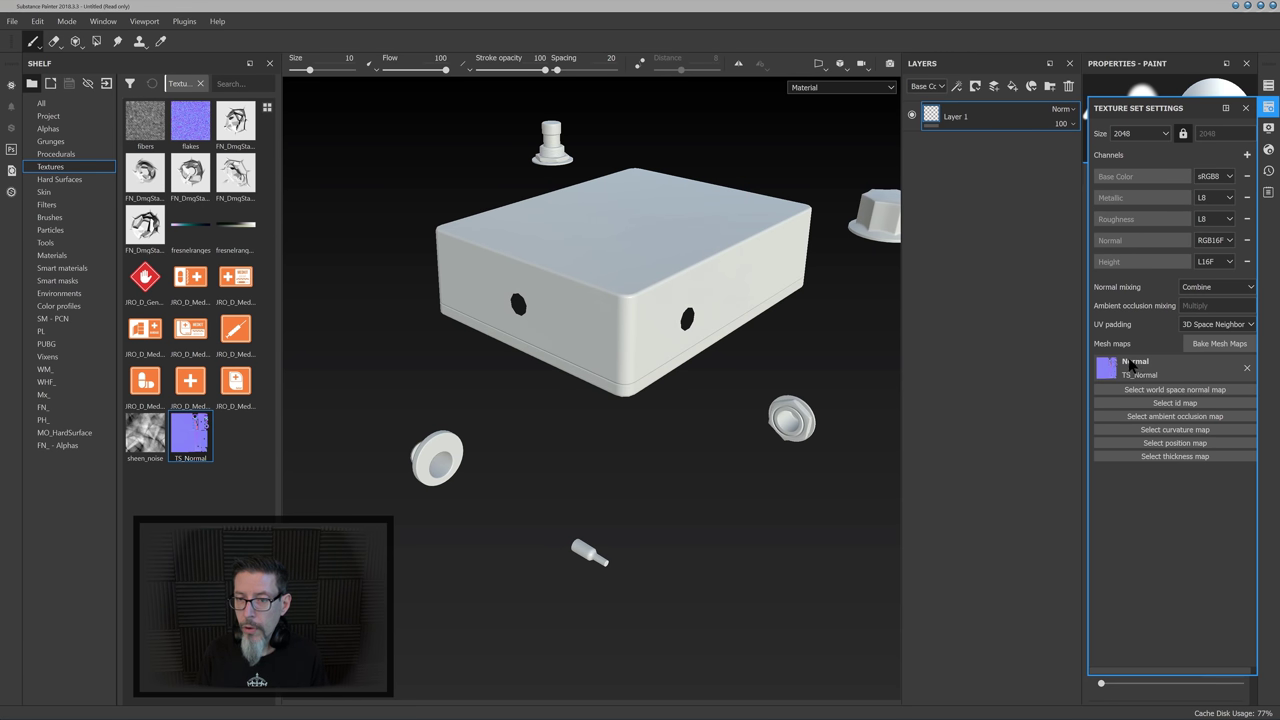
Examine the enclosure, knob and small hardware from several sides with the baked normal map applied
{"action": "left_click_drag", "start_coordinate": [723, 375], "coordinate": [746, 343], "text": "alt"}
{"action": "middle_click_drag", "start_coordinate": [812, 316], "coordinate": [697, 323], "text": "alt"}
{"action": "mouse_move", "coordinate": [697, 366]}
{"action": "right_mouse_down", "text": "alt"}
{"action": "mouse_move", "coordinate": [697, 447]}
{"action": "mouse_move", "coordinate": [722, 485]}
{"action": "right_mouse_up", "text": "alt"}
{"action": "mouse_move", "coordinate": [755, 460]}
{"action": "left_mouse_down", "text": "alt"}
{"action": "mouse_move", "coordinate": [789, 400]}
{"action": "mouse_move", "coordinate": [775, 345]}
{"action": "left_mouse_up", "text": "alt"}
{"action": "middle_click_drag", "start_coordinate": [770, 342], "coordinate": [630, 293], "text": "alt"}
{"action": "left_click_drag", "start_coordinate": [640, 290], "coordinate": [627, 484], "text": "alt"}
{"action": "left_click_drag", "start_coordinate": [566, 416], "coordinate": [644, 364], "text": "alt"}
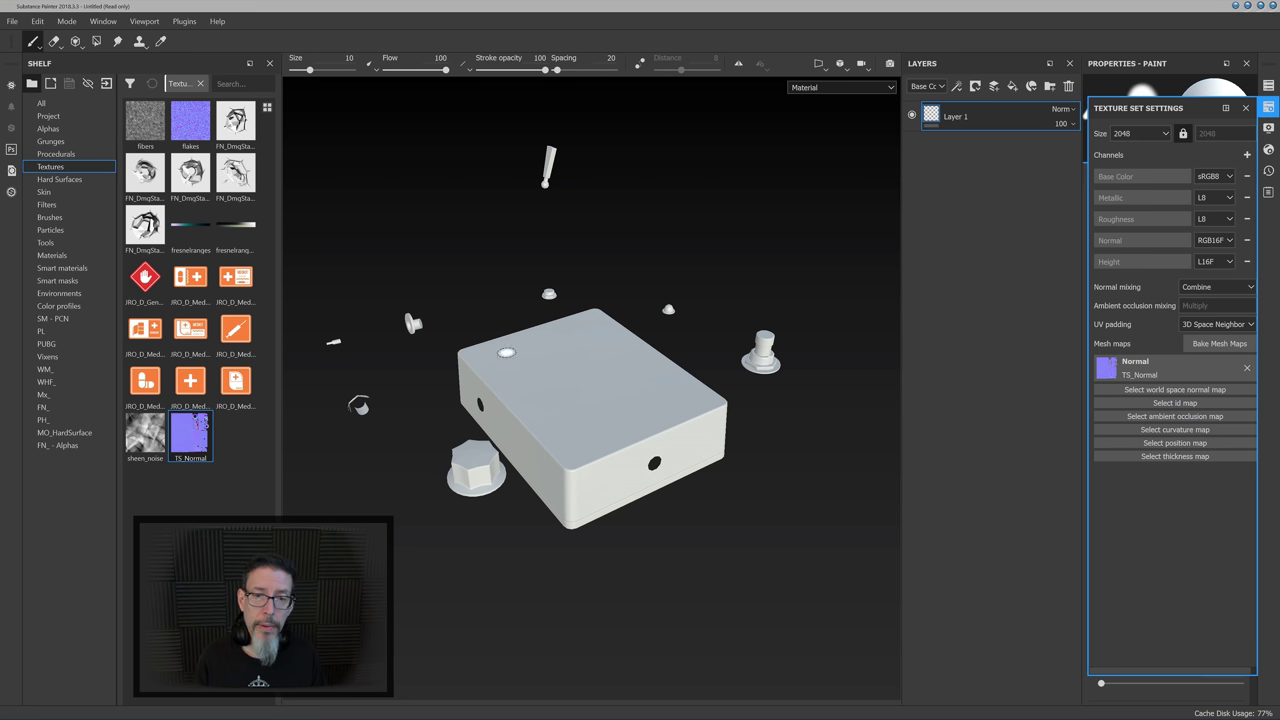
{"action": "left_click_drag", "start_coordinate": [663, 232], "coordinate": [640, 252], "text": "alt"}
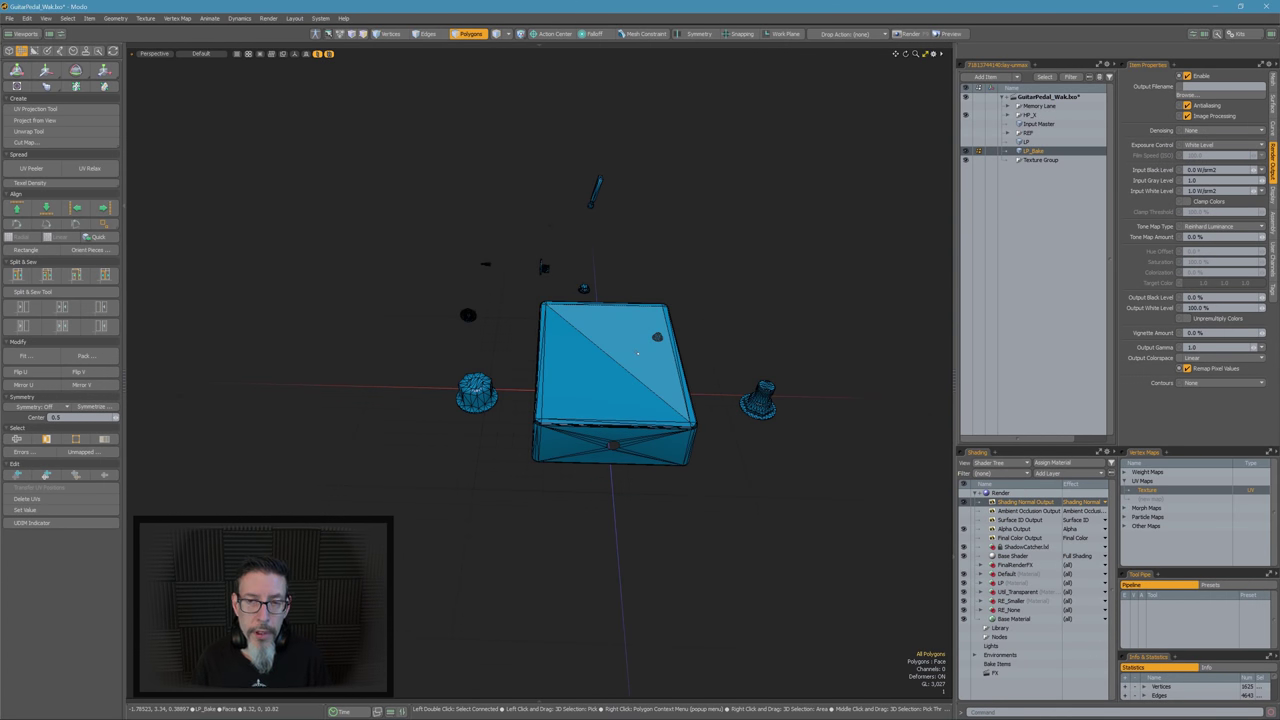
Switch to Modo, duplicate the LP_Bake mesh and rename the copy LP_Paint
{"action": "left_click_drag", "start_coordinate": [457, 220], "coordinate": [620, 344], "text": "alt"}
{"action": "scroll", "coordinate": [462, 334], "scroll_direction": "down", "scroll_amount": 3}
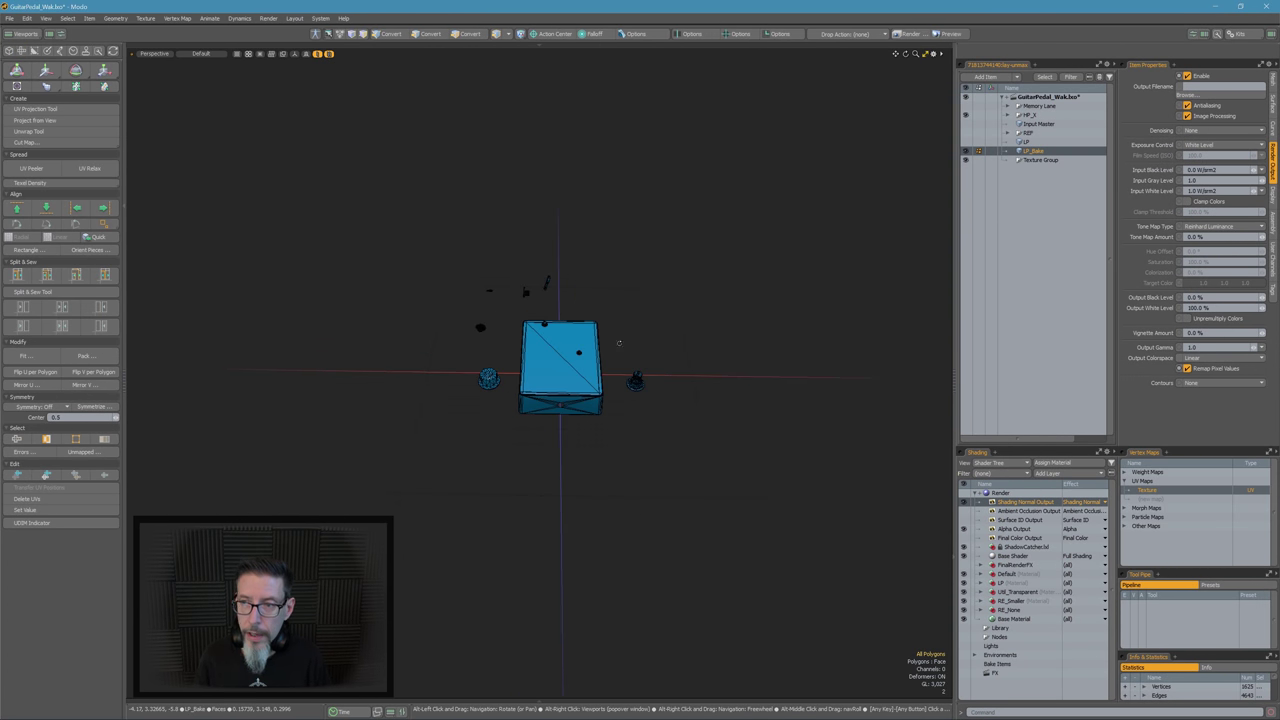
{"action": "right_click", "coordinate": [1041, 157]}
{"action": "left_click", "coordinate": [1091, 298]}
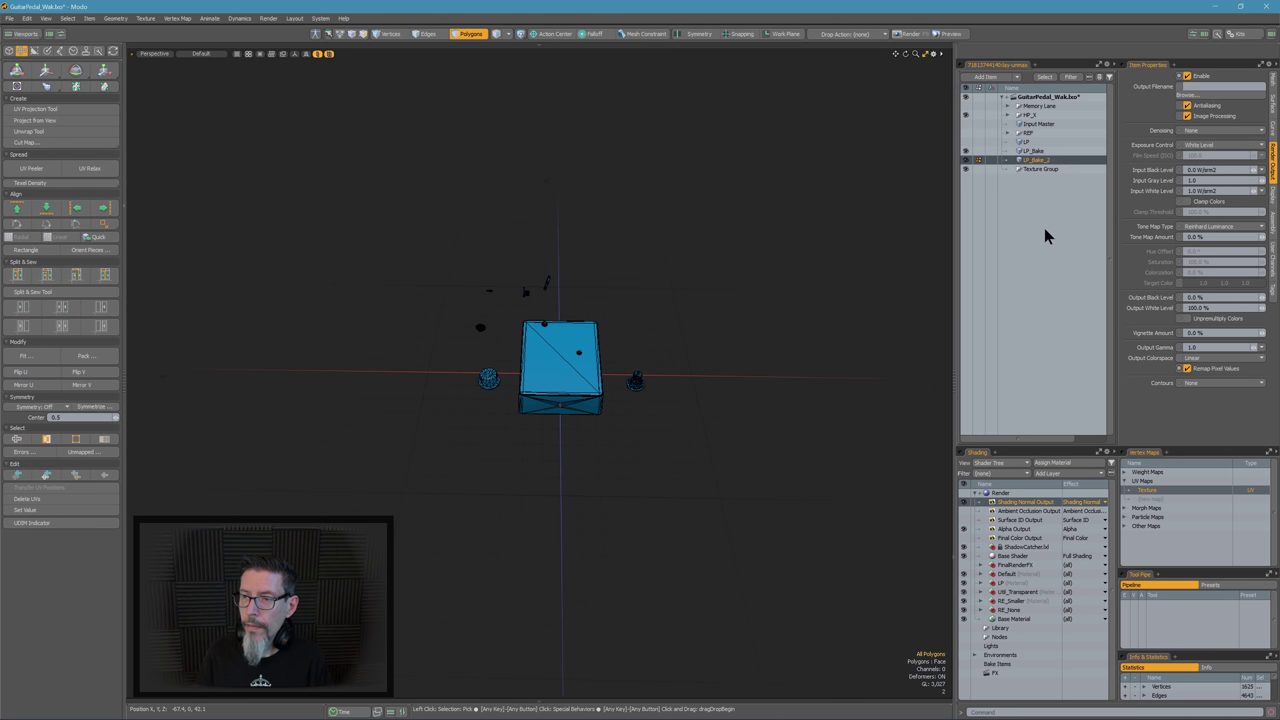
{"action": "double_click", "coordinate": [1080, 160]}
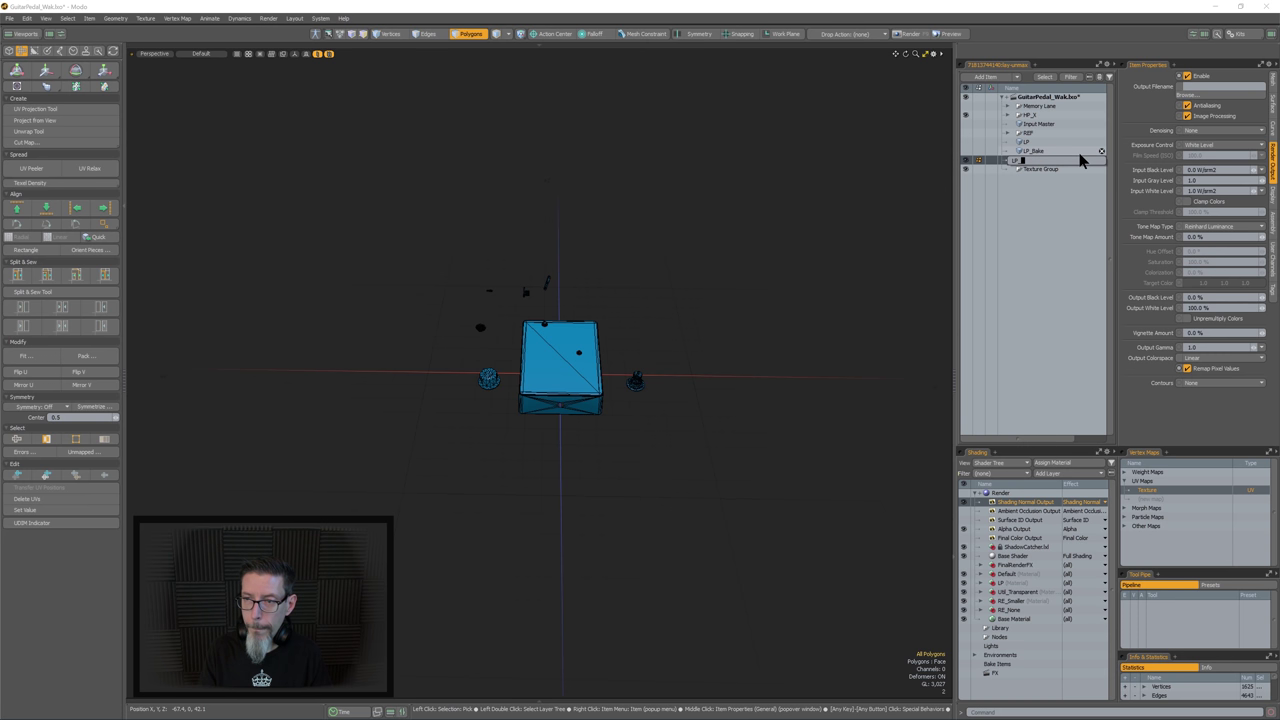
{"action": "type", "text": "LP_Paint"}
{"action": "key", "text": "Return"}
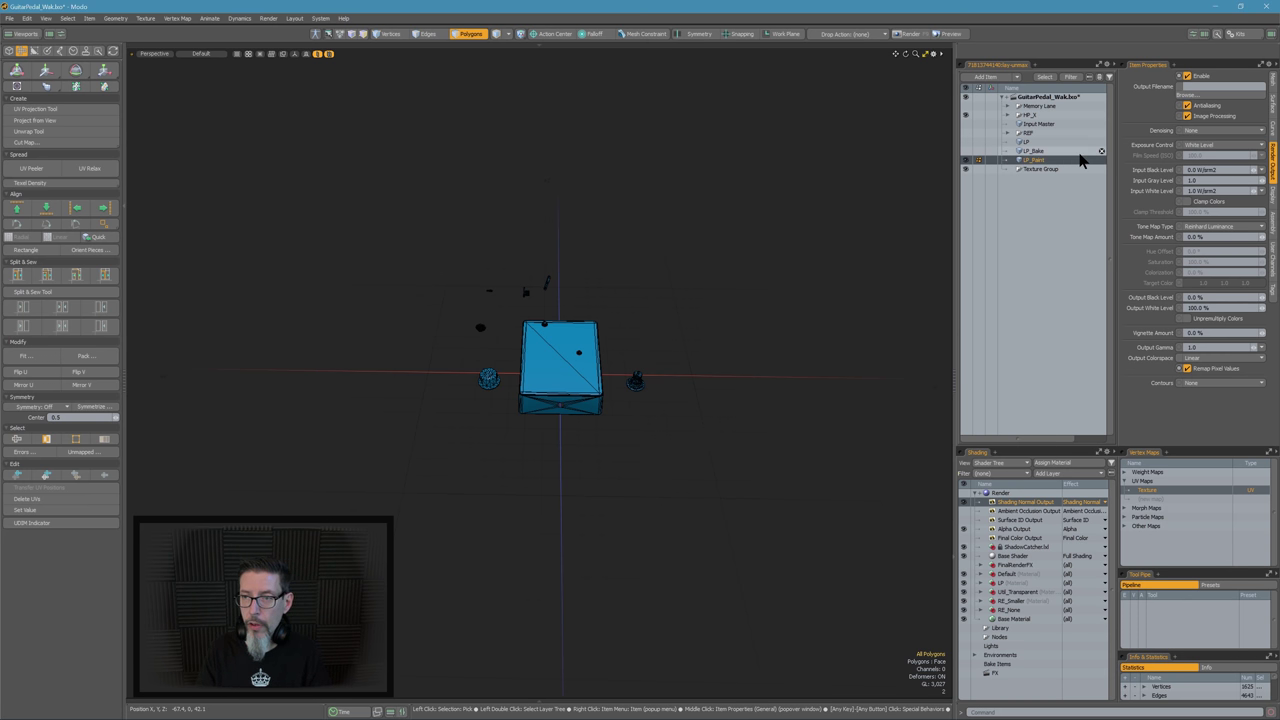
Copy all pedal geometry within LP_Paint and move one full set aside along the X axis
{"action": "left_click_drag", "start_coordinate": [655, 335], "coordinate": [732, 339], "text": "alt"}
{"action": "right_click_drag", "start_coordinate": [733, 339], "coordinate": [677, 226]}
{"action": "right_click_drag", "start_coordinate": [747, 417], "coordinate": [746, 412]}
{"action": "mouse_move", "coordinate": [709, 366]}
{"action": "left_mouse_down", "text": "alt"}
{"action": "mouse_move", "coordinate": [711, 280]}
{"action": "mouse_move", "coordinate": [690, 391]}
{"action": "left_mouse_up", "text": "alt"}
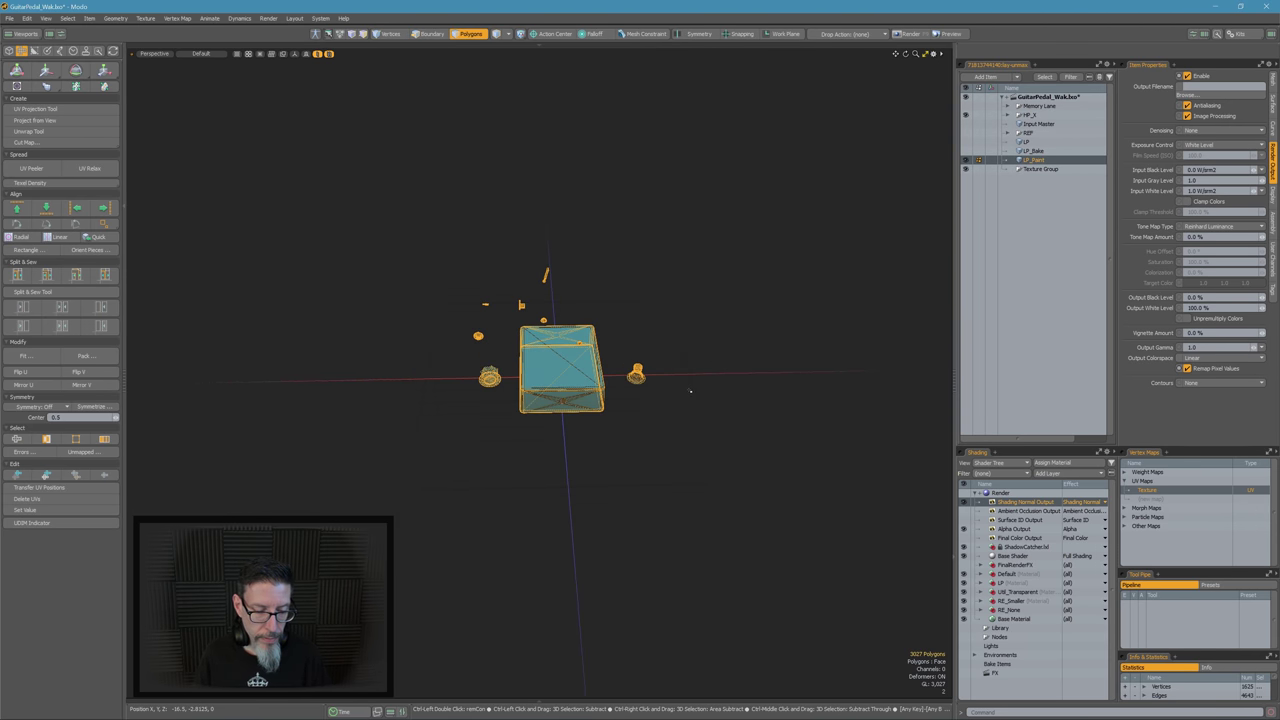
{"action": "key", "text": "w"}
{"action": "left_click_drag", "start_coordinate": [411, 438], "coordinate": [421, 474]}
{"action": "key", "text": "ctrl+z"}
{"action": "key", "text": "q"}
{"action": "key", "text": "w"}
{"action": "left_click_drag", "start_coordinate": [431, 427], "coordinate": [650, 396], "text": "ctrl"}
{"action": "scroll", "coordinate": [600, 402], "scroll_direction": "up", "scroll_amount": 4}
{"action": "key", "text": "q"}
{"action": "left_click", "coordinate": [630, 400]}
Show the Memory Lane group alongside LP_Paint as a placement reference
{"action": "scroll", "coordinate": [649, 396], "scroll_direction": "down", "scroll_amount": 5}
{"action": "left_click_drag", "start_coordinate": [541, 354], "coordinate": [556, 318], "text": "alt"}
{"action": "scroll", "coordinate": [556, 340], "scroll_direction": "up", "scroll_amount": 4}
{"action": "left_click_drag", "start_coordinate": [615, 360], "coordinate": [540, 448], "text": "alt"}
{"action": "scroll", "coordinate": [540, 450], "scroll_direction": "down", "scroll_amount": 4}
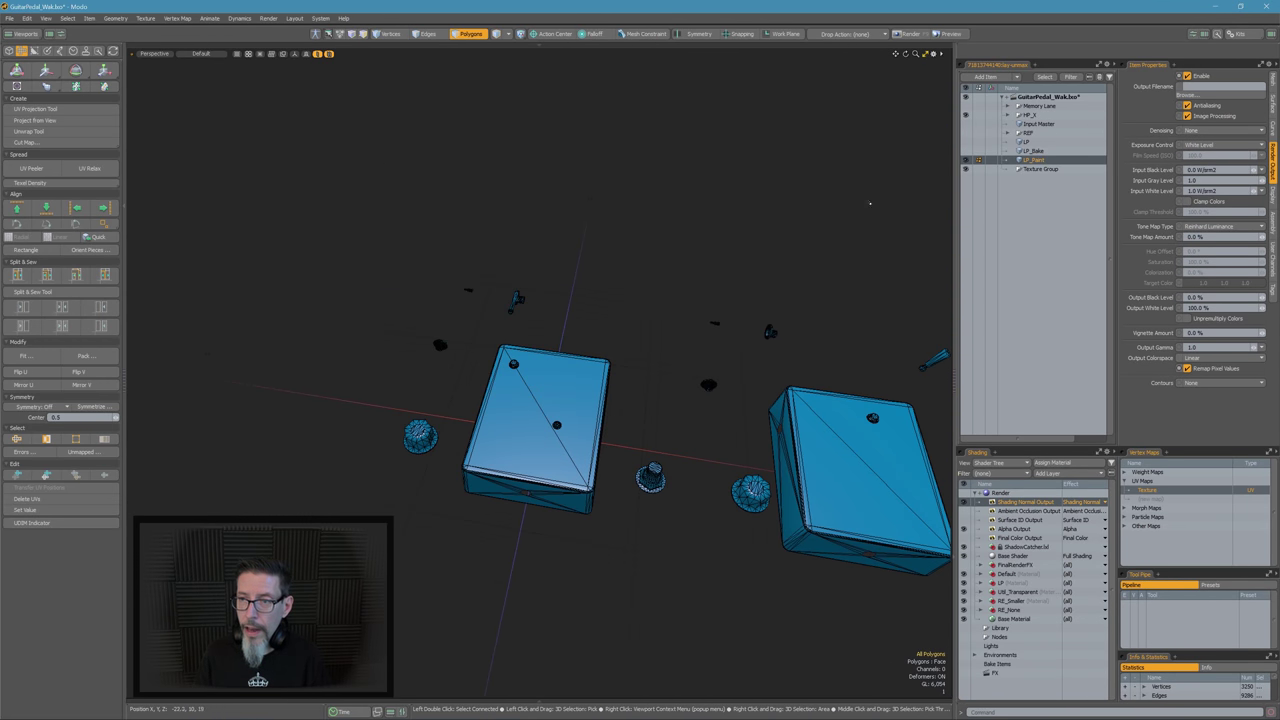
{"action": "left_click", "coordinate": [967, 106]}
{"action": "left_click_drag", "start_coordinate": [532, 398], "coordinate": [612, 330], "text": "alt"}
{"action": "key", "text": "shift+i"}
{"action": "key", "text": "shift+i"}
Move the low-poly footswitch along X onto the top of the pedal body
{"action": "key", "text": "3"}
{"action": "double_click", "coordinate": [578, 371]}
{"action": "scroll", "coordinate": [578, 371], "scroll_direction": "up", "scroll_amount": 3}
{"action": "key", "text": "w"}
{"action": "left_click_drag", "start_coordinate": [668, 391], "coordinate": [540, 400], "text": "ctrl"}
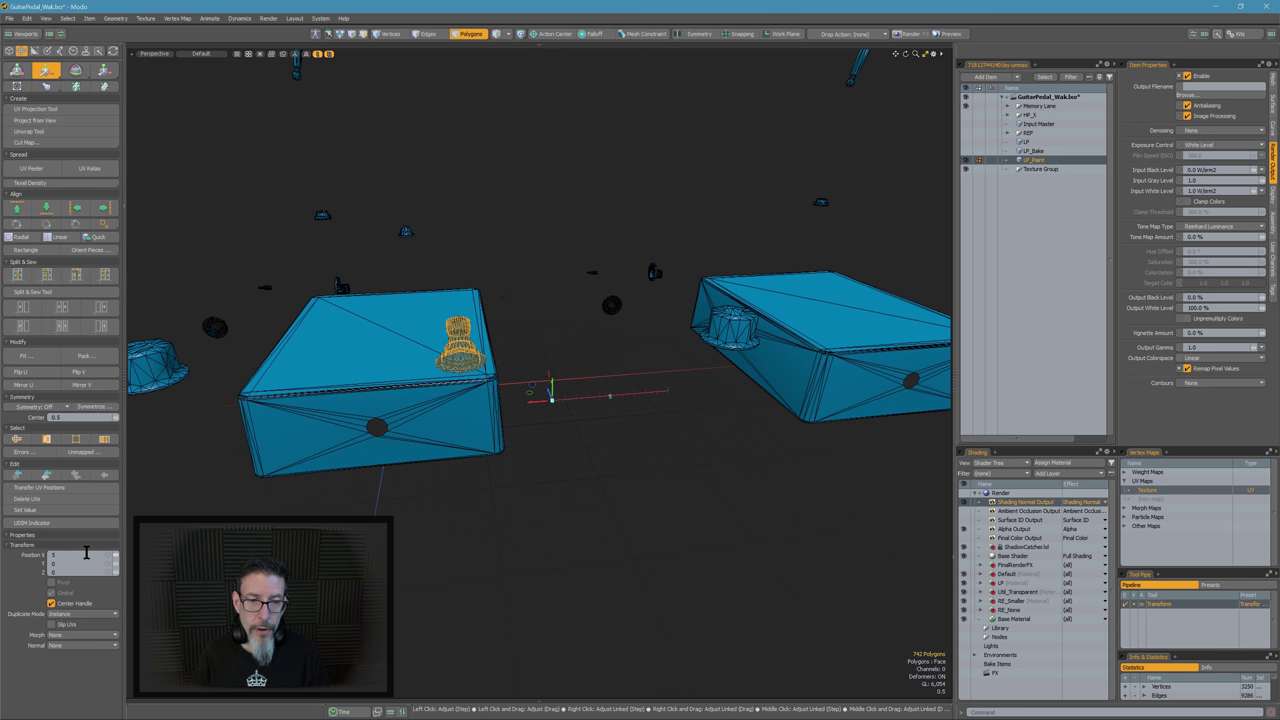
{"action": "key", "text": "Escape"}
{"action": "key", "text": "Escape"}
Mirror the placed footswitch across the X axis about the origin to make the second footswitch
{"action": "mouse_move", "coordinate": [690, 300]}
{"action": "left_mouse_down", "text": "alt"}
{"action": "mouse_move", "coordinate": [650, 335]}
{"action": "mouse_move", "coordinate": [500, 315]}
{"action": "mouse_move", "coordinate": [400, 350]}
{"action": "mouse_move", "coordinate": [430, 372]}
{"action": "left_mouse_up", "text": "alt"}
{"action": "key", "text": "shift+i"}
{"action": "key", "text": "shift+i"}
{"action": "double_click", "coordinate": [373, 365]}
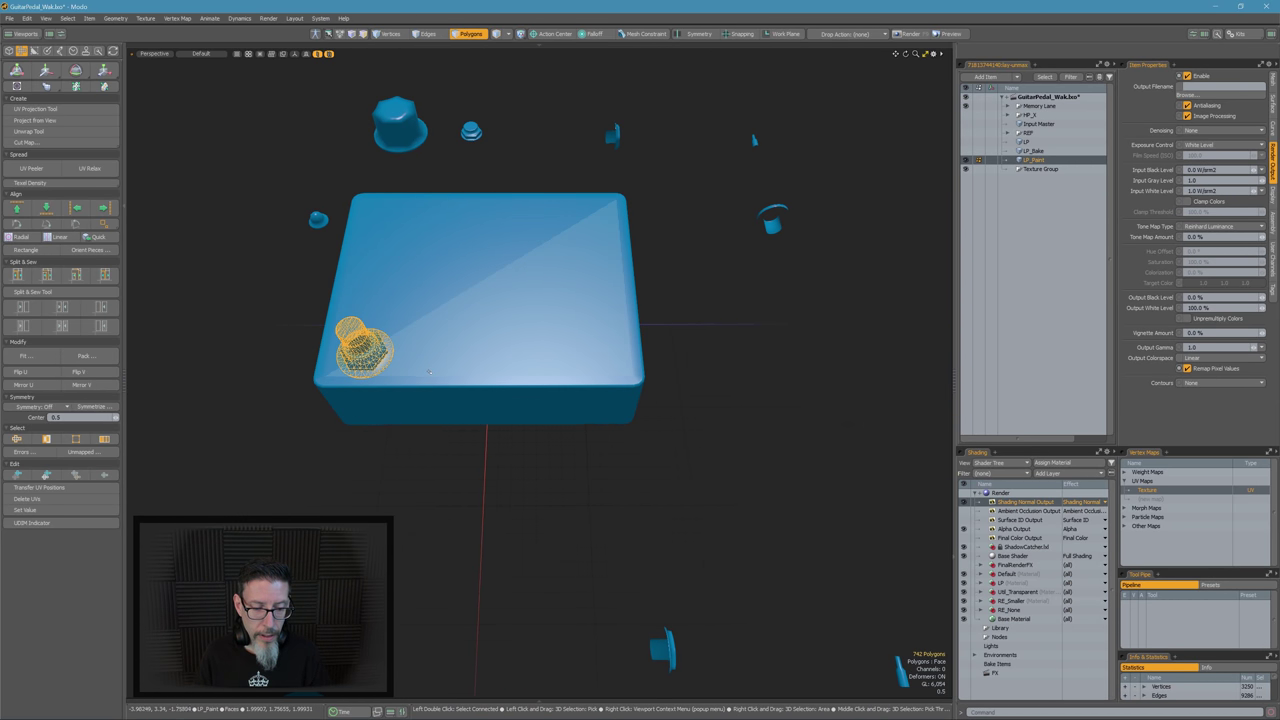
{"action": "key", "text": "ctrl+w"}
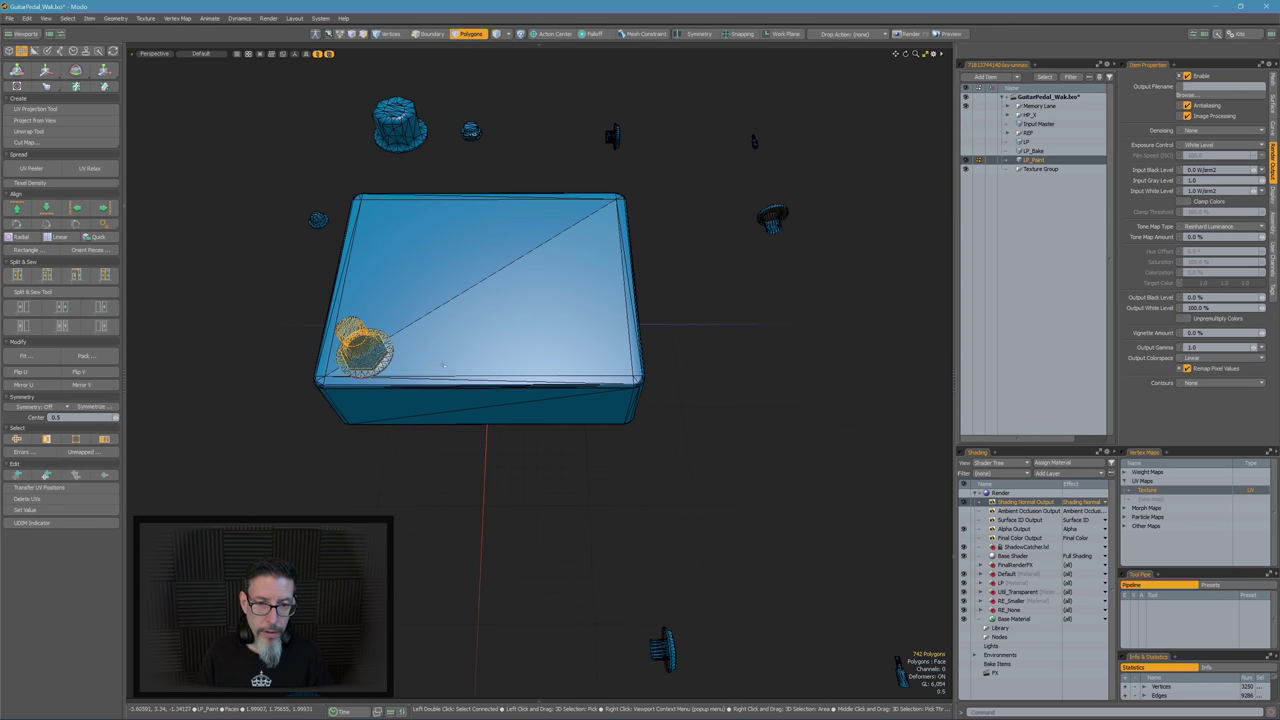
{"action": "key", "text": "shift+v"}
{"action": "left_click", "coordinate": [492, 332]}
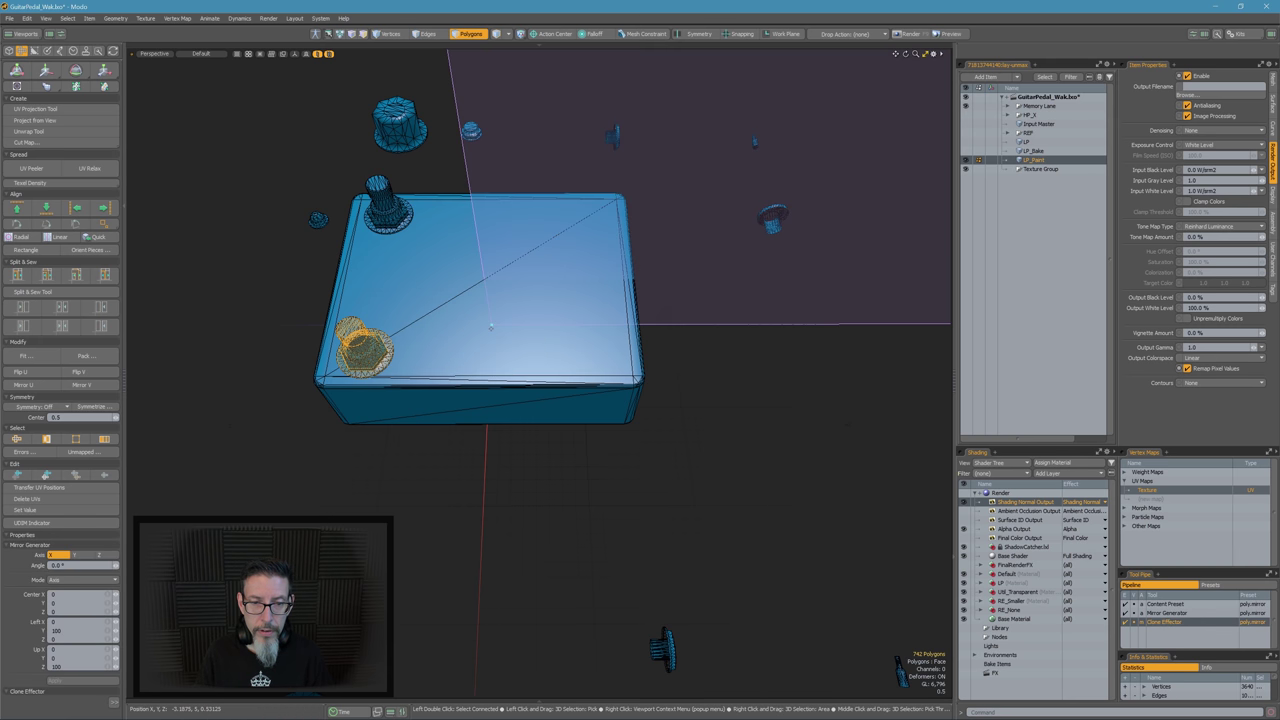
{"action": "key", "text": "z"}
{"action": "left_click_drag", "start_coordinate": [488, 326], "coordinate": [575, 382], "text": "alt"}
{"action": "scroll", "coordinate": [575, 382], "scroll_direction": "down", "scroll_amount": 4}
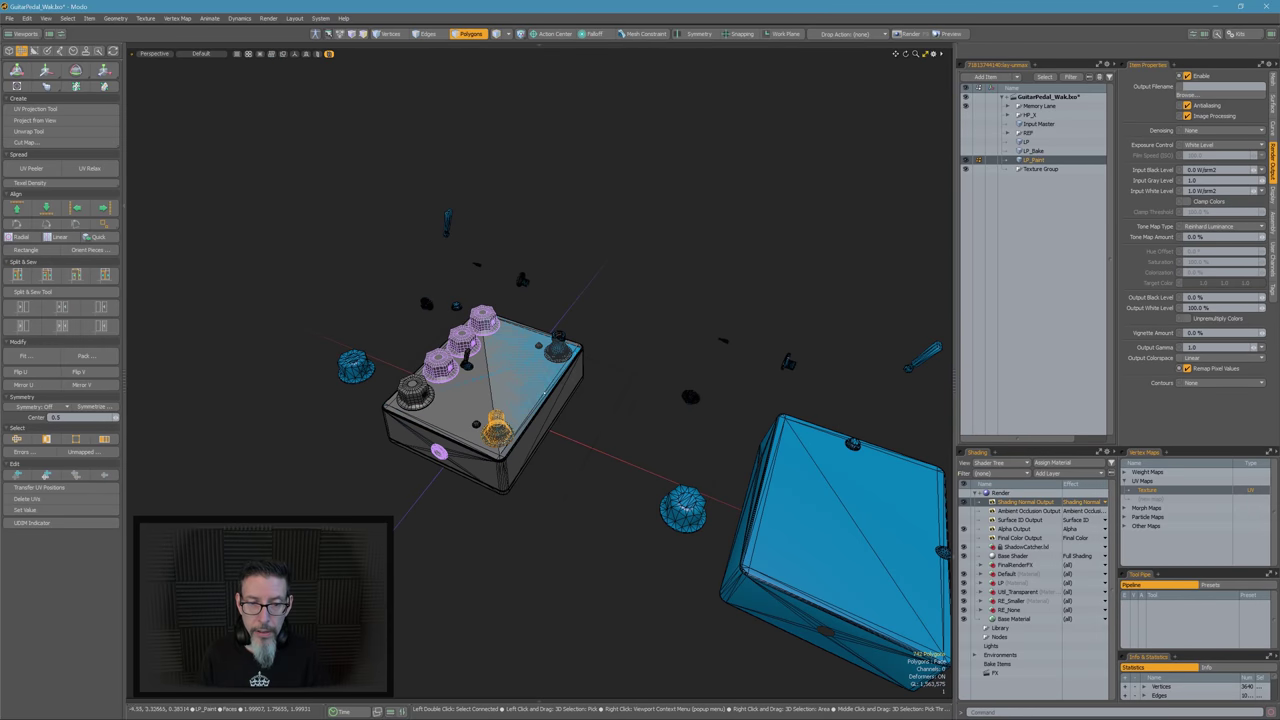
{"action": "key", "text": "Escape"}
{"action": "double_click", "coordinate": [478, 426]}
{"action": "double_click", "coordinate": [478, 426]}
{"action": "left_click_drag", "start_coordinate": [478, 426], "coordinate": [601, 284], "text": "alt"}
{"action": "scroll", "coordinate": [560, 310], "scroll_direction": "up", "scroll_amount": 4}
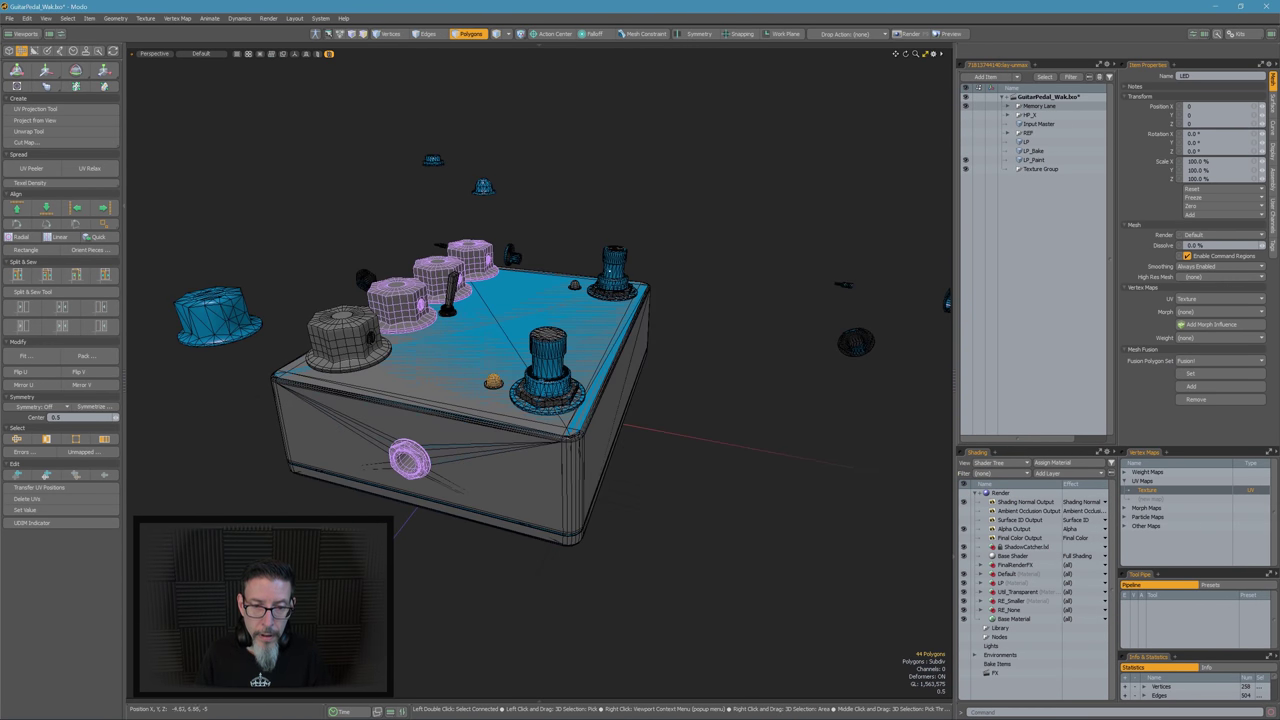
{"action": "left_click", "coordinate": [1045, 160]}
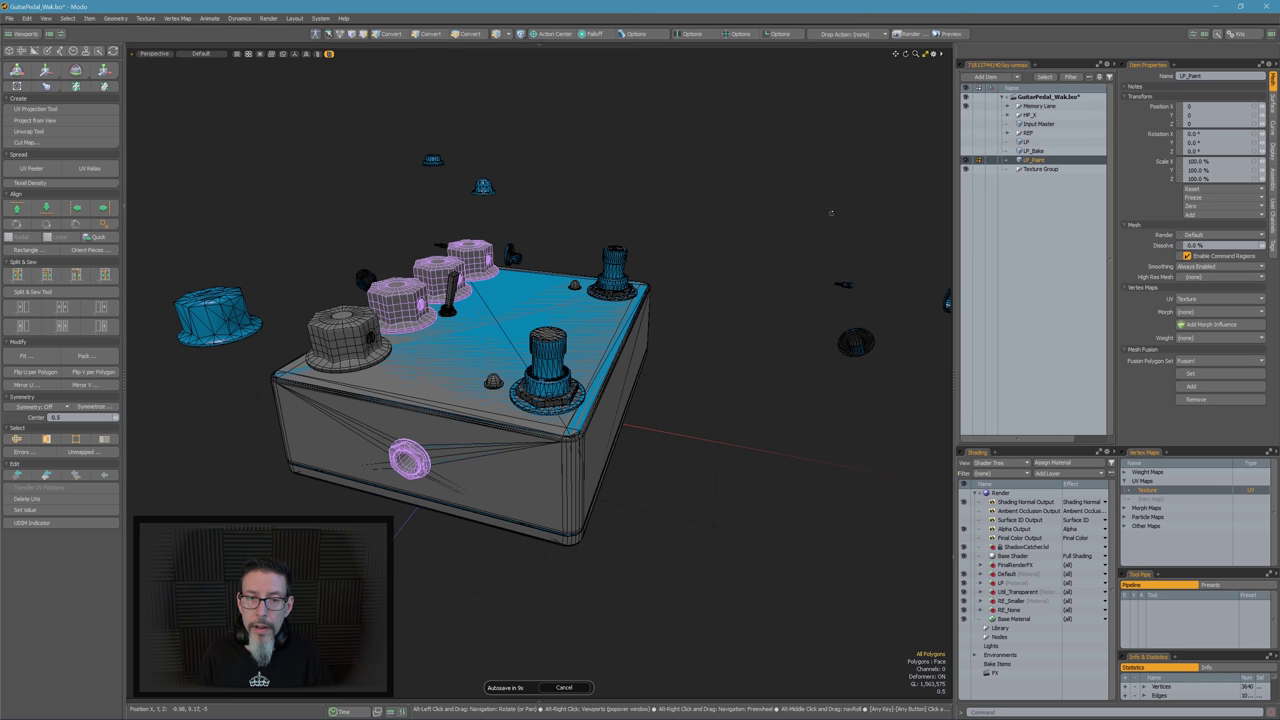
Move the low-poly LED down onto the pedal's top face with a Y offset of -5
{"action": "double_click", "coordinate": [483, 188]}
{"action": "left_click_drag", "start_coordinate": [483, 188], "coordinate": [572, 370], "text": "alt"}
{"action": "key", "text": "w"}
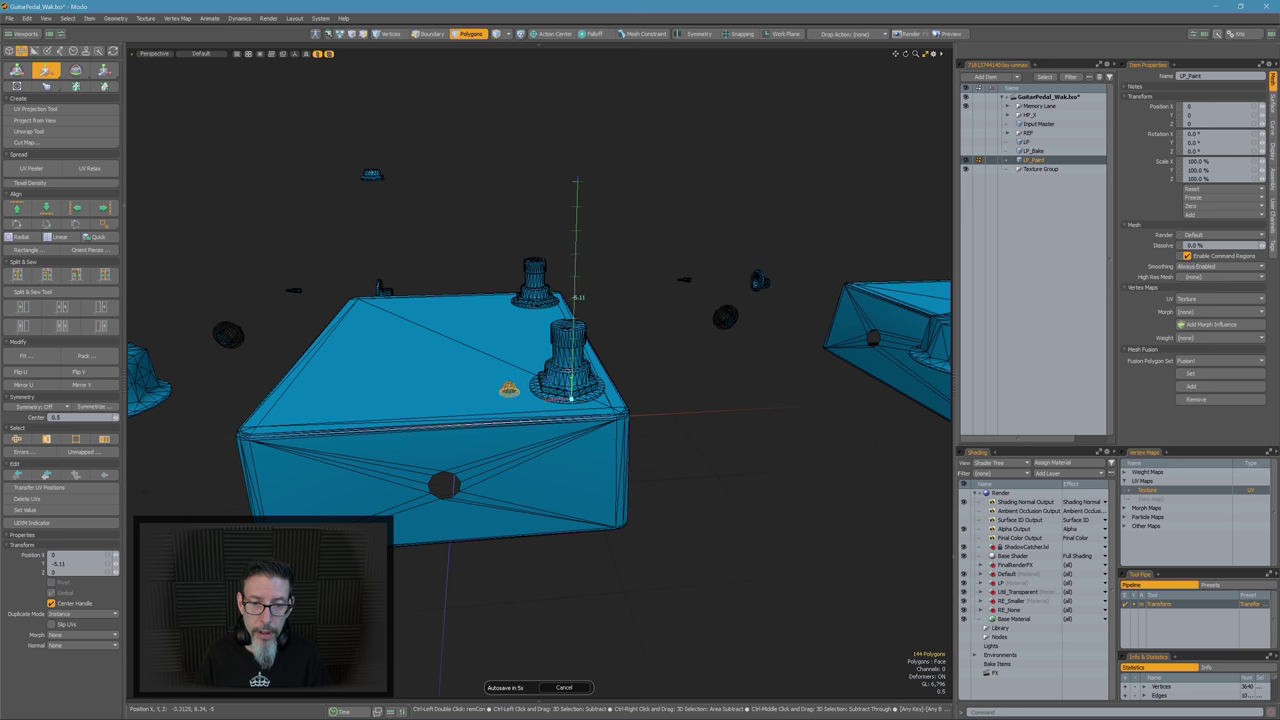
{"action": "left_click", "coordinate": [52, 565]}
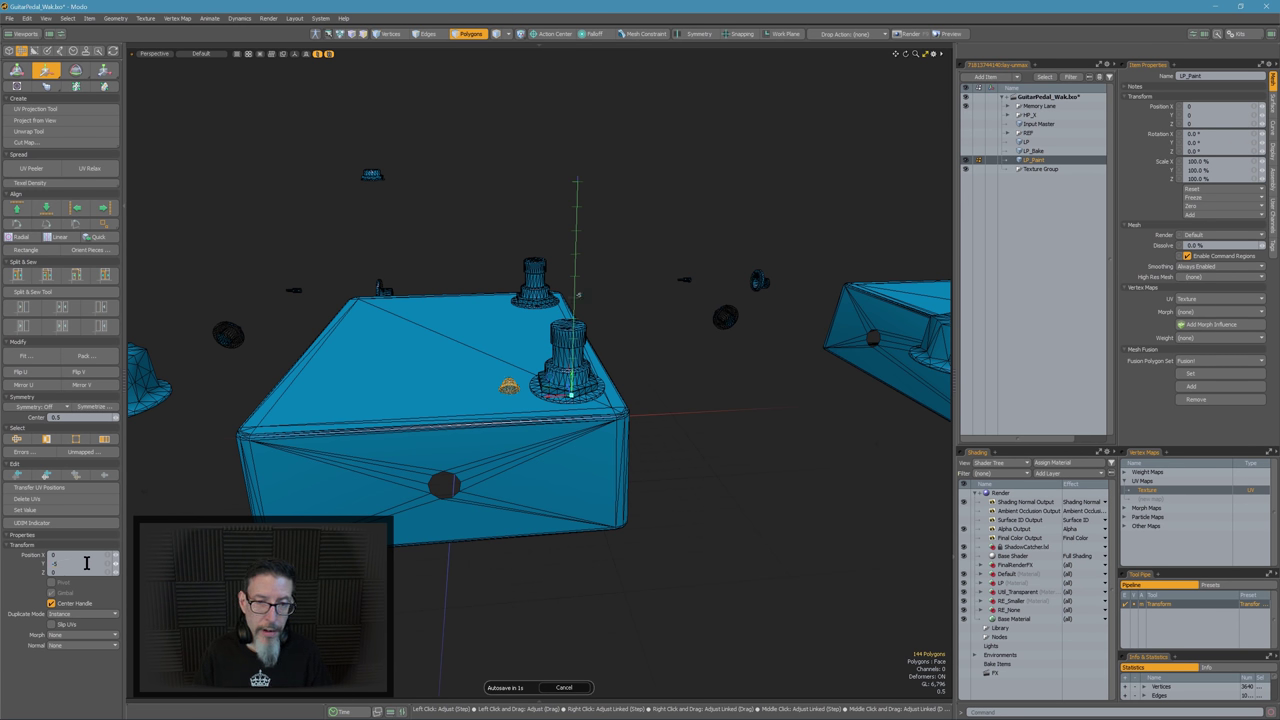
{"action": "key", "text": "q"}
Mirror the placed LED to create the second one beside the other footswitch
{"action": "left_click_drag", "start_coordinate": [474, 385], "coordinate": [400, 450], "text": "alt"}
{"action": "mouse_move", "coordinate": [560, 360]}
{"action": "left_mouse_down", "text": "alt"}
{"action": "mouse_move", "coordinate": [515, 400]}
{"action": "mouse_move", "coordinate": [548, 366]}
{"action": "left_mouse_up", "text": "alt"}
{"action": "scroll", "coordinate": [560, 388], "scroll_direction": "down", "scroll_amount": 5}
{"action": "key", "text": "shift+v"}
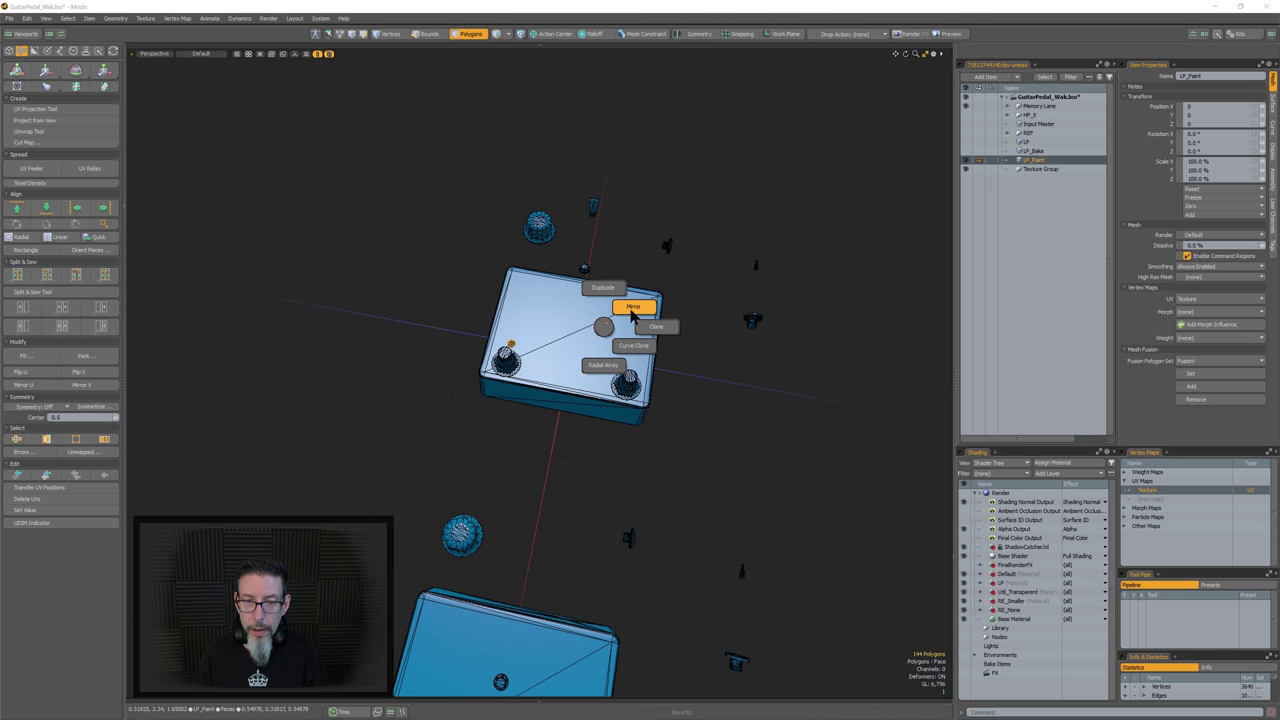
{"action": "left_click", "coordinate": [633, 308]}
{"action": "key", "text": "q"}
{"action": "key", "text": "Escape"}
Move the toggle switch's base down onto the pedal's top face with a Y offset of -5
{"action": "left_click_drag", "start_coordinate": [600, 312], "coordinate": [555, 207], "text": "alt"}
{"action": "scroll", "coordinate": [490, 300], "scroll_direction": "up", "scroll_amount": 5}
{"action": "key", "text": "w"}
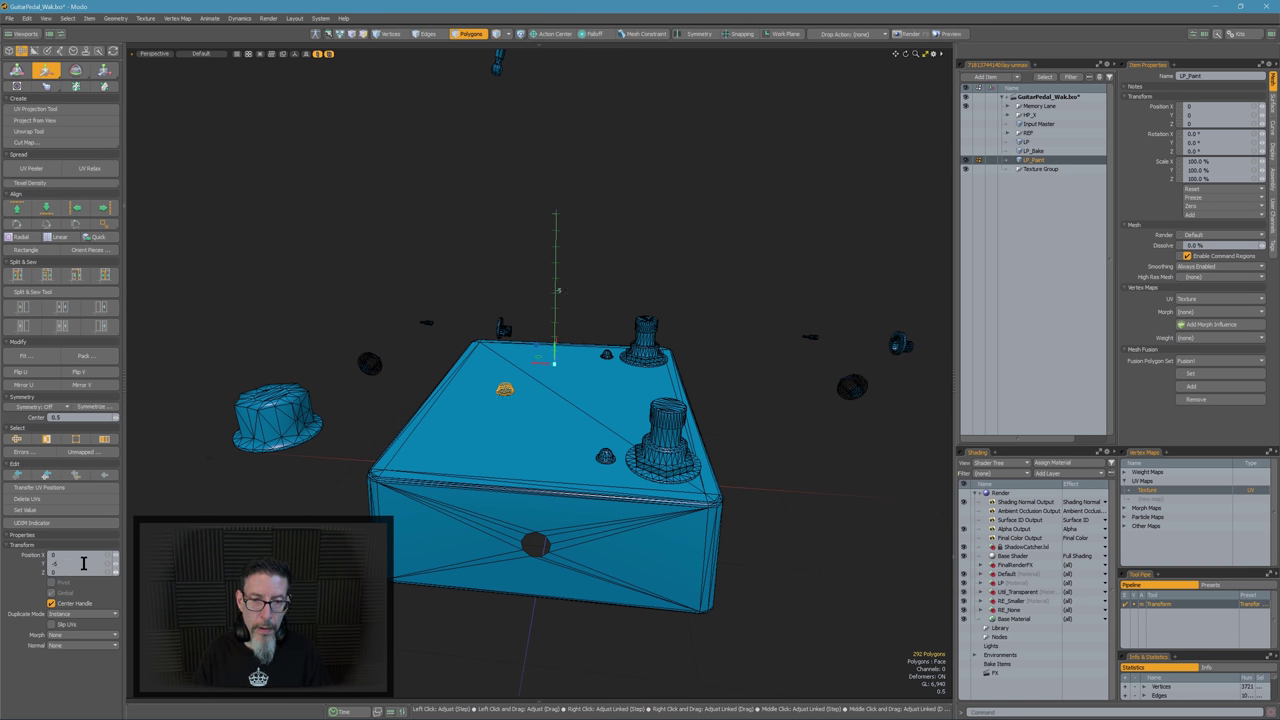
{"action": "key", "text": "space"}
{"action": "left_click_drag", "start_coordinate": [461, 256], "coordinate": [479, 212], "text": "alt"}
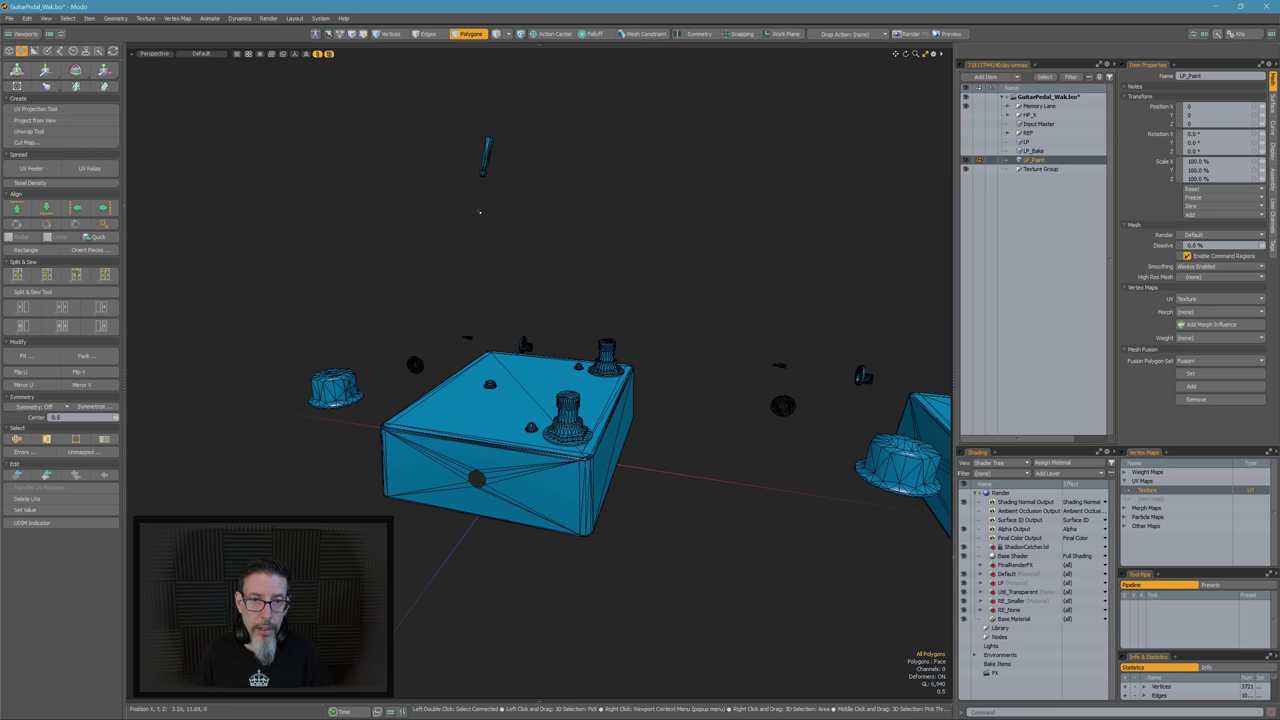
Move the toggle switch's lever straight down along Y onto its base
{"action": "right_click_drag", "start_coordinate": [419, 151], "coordinate": [424, 168]}
{"action": "key", "text": "w"}
{"action": "left_click_drag", "start_coordinate": [547, 155], "coordinate": [547, 350], "text": "ctrl"}
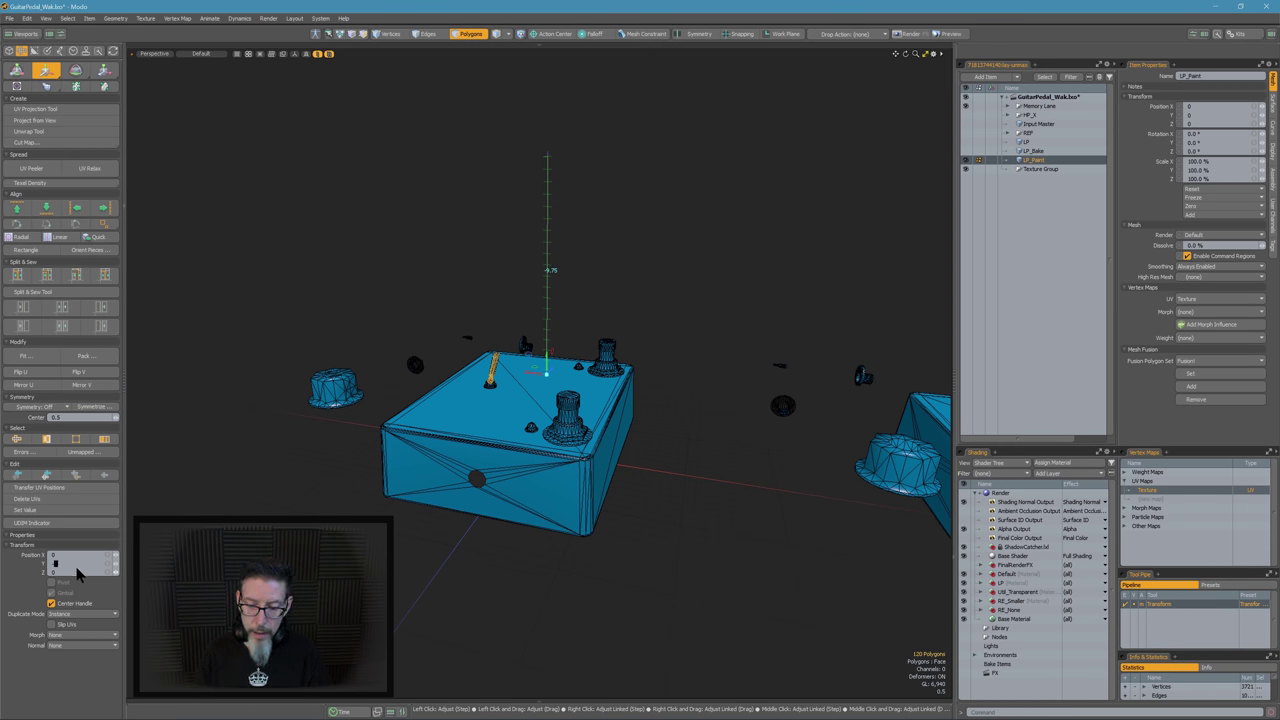
{"action": "key", "text": "space"}
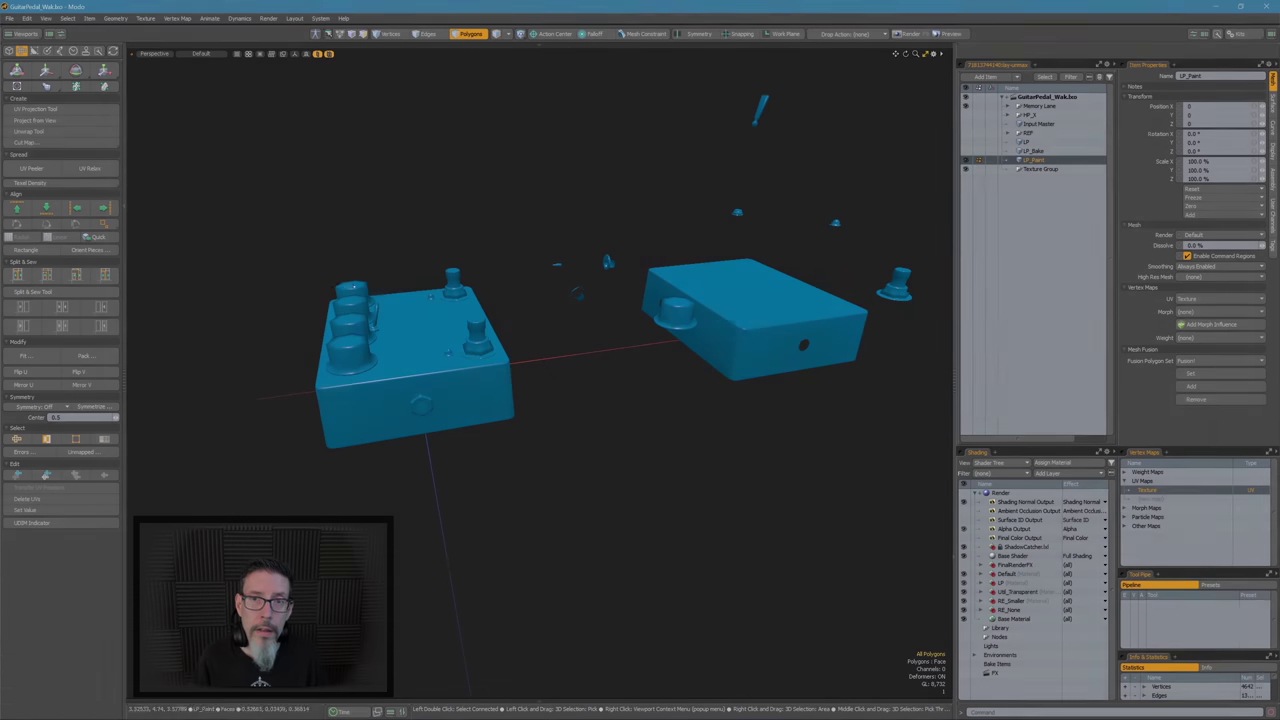
Inspect the assembled low-poly pedal from the side and above, in both wireframe and smooth shading, checking how its parts sit
{"action": "left_click_drag", "start_coordinate": [600, 360], "coordinate": [633, 379], "text": "alt"}
{"action": "scroll", "coordinate": [605, 391], "scroll_direction": "up", "scroll_amount": 1}
{"action": "scroll", "coordinate": [691, 386], "scroll_direction": "up", "scroll_amount": 5}
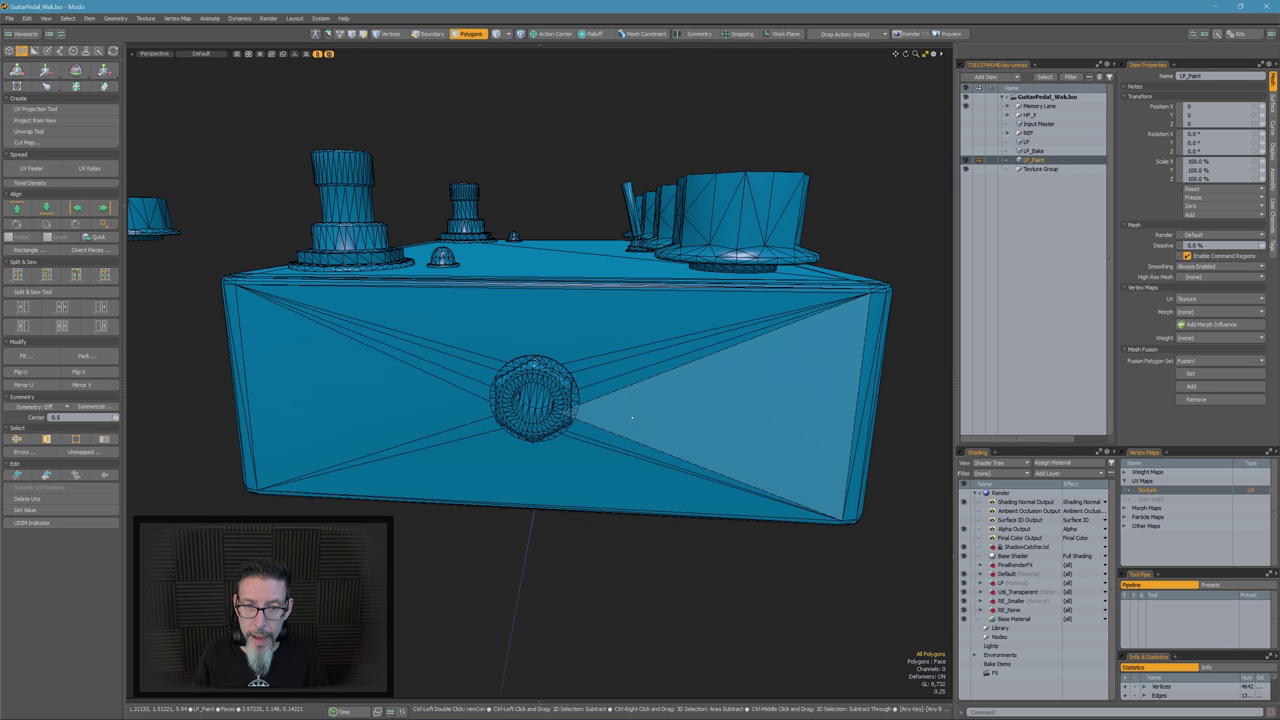
{"action": "left_click_drag", "start_coordinate": [560, 400], "coordinate": [520, 410], "text": "alt"}
{"action": "scroll", "coordinate": [520, 410], "scroll_direction": "down", "scroll_amount": 2}
{"action": "scroll", "coordinate": [535, 425], "scroll_direction": "up", "scroll_amount": 4}
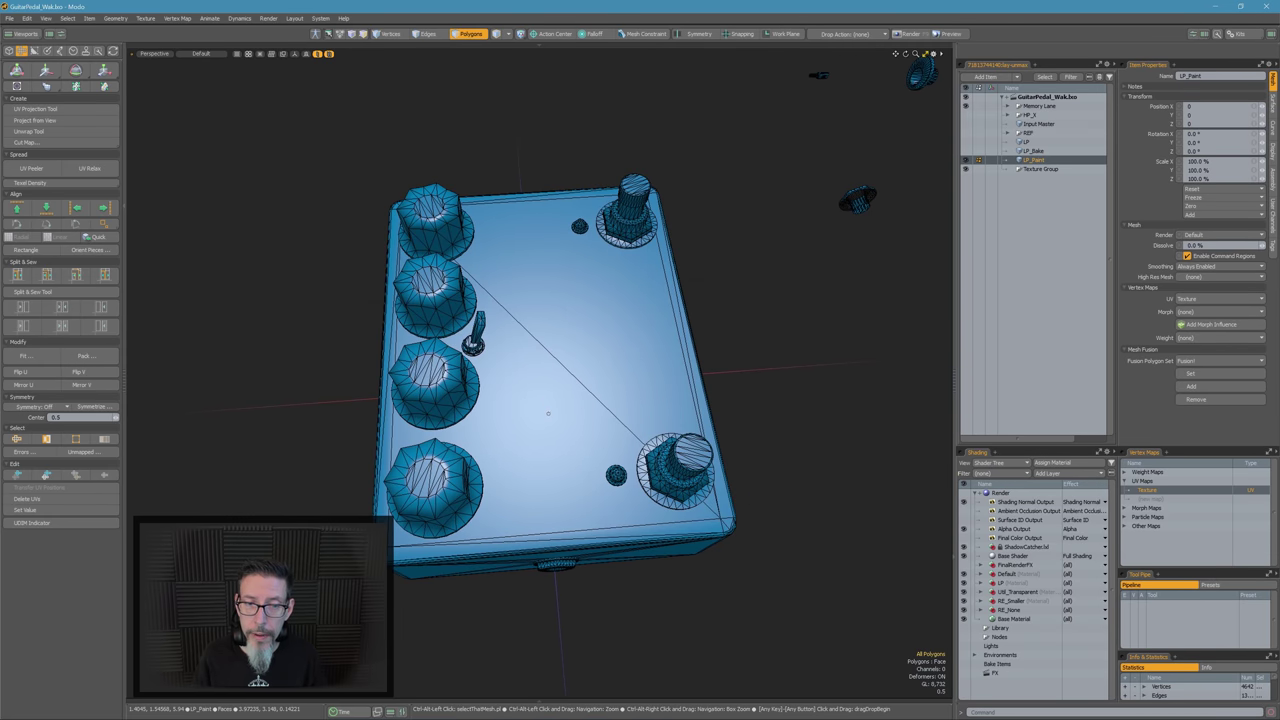
{"action": "key", "text": "KP_7"}
{"action": "left_click_drag", "start_coordinate": [573, 448], "coordinate": [495, 413], "text": "alt"}
{"action": "scroll", "coordinate": [528, 372], "scroll_direction": "down", "scroll_amount": 2}
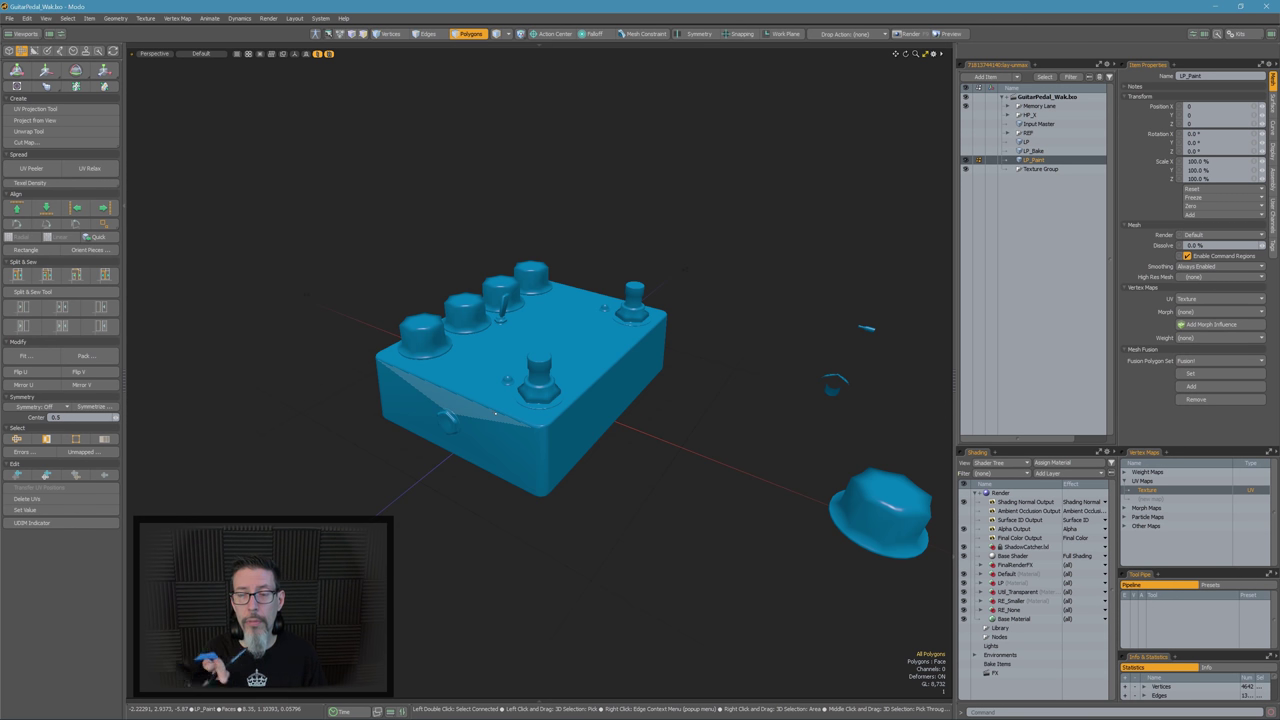
Compare the assembled pedal with the spread-out enclosure, knob, footswitch and small parts beside it
{"action": "left_click_drag", "start_coordinate": [597, 330], "coordinate": [690, 432], "text": "alt"}
{"action": "left_click_drag", "start_coordinate": [630, 405], "coordinate": [545, 440], "text": "alt"}
{"action": "left_click_drag", "start_coordinate": [545, 440], "coordinate": [455, 362], "text": "alt+shift"}
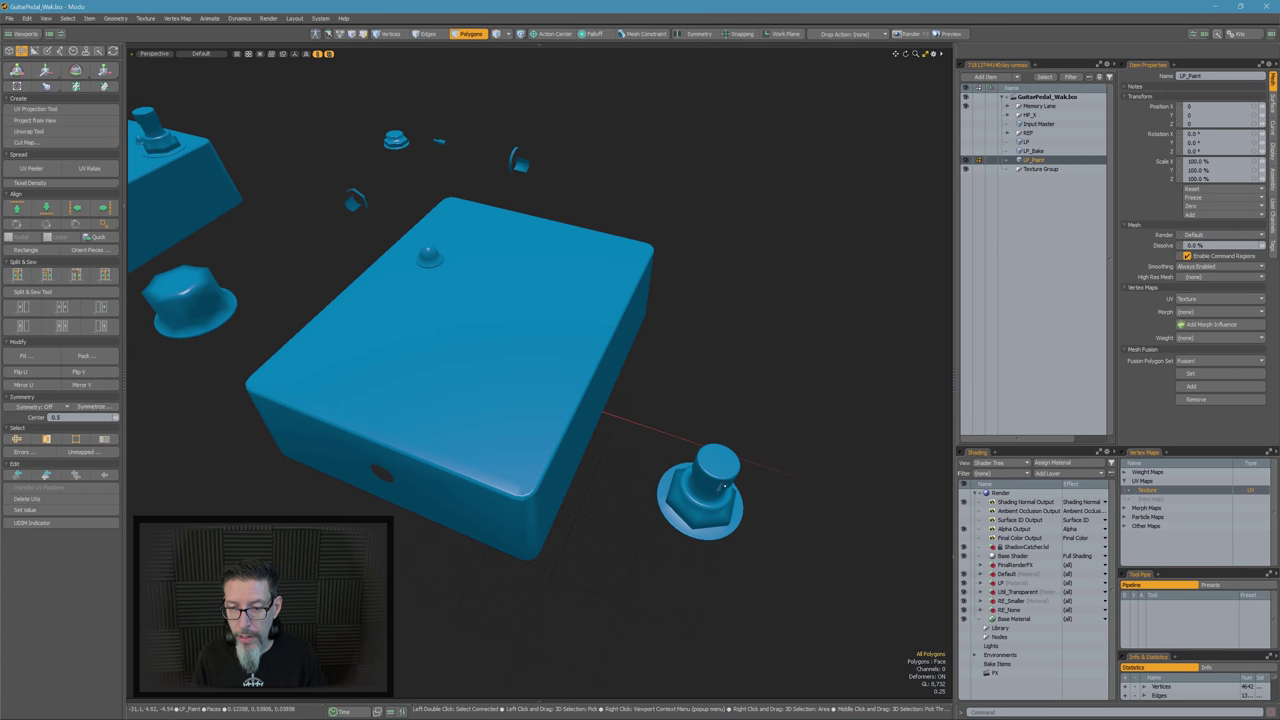
{"action": "left_click_drag", "start_coordinate": [323, 192], "coordinate": [711, 301], "text": "alt"}
{"action": "left_click_drag", "start_coordinate": [549, 226], "coordinate": [602, 297], "text": "alt"}
{"action": "left_click_drag", "start_coordinate": [584, 277], "coordinate": [372, 236], "text": "alt+shift"}
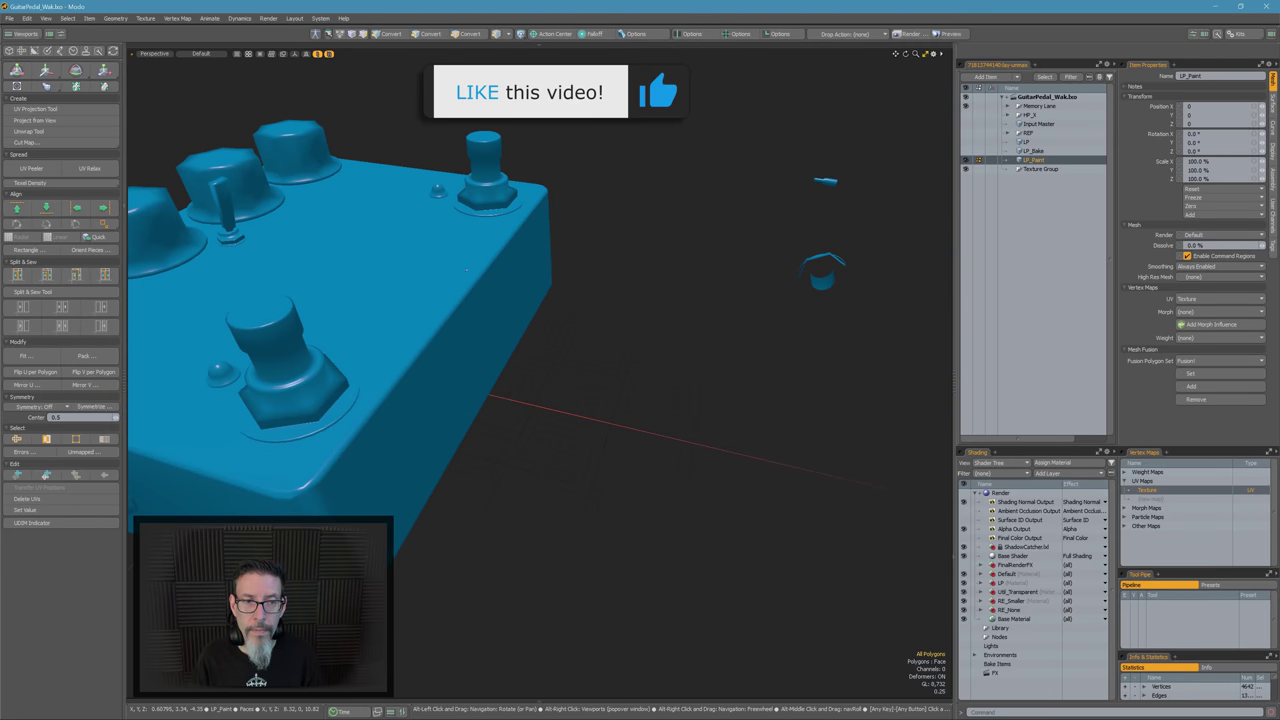
{"action": "scroll", "coordinate": [375, 260], "scroll_direction": "down", "scroll_amount": 5}
{"action": "left_click_drag", "start_coordinate": [400, 330], "coordinate": [428, 472], "text": "alt"}
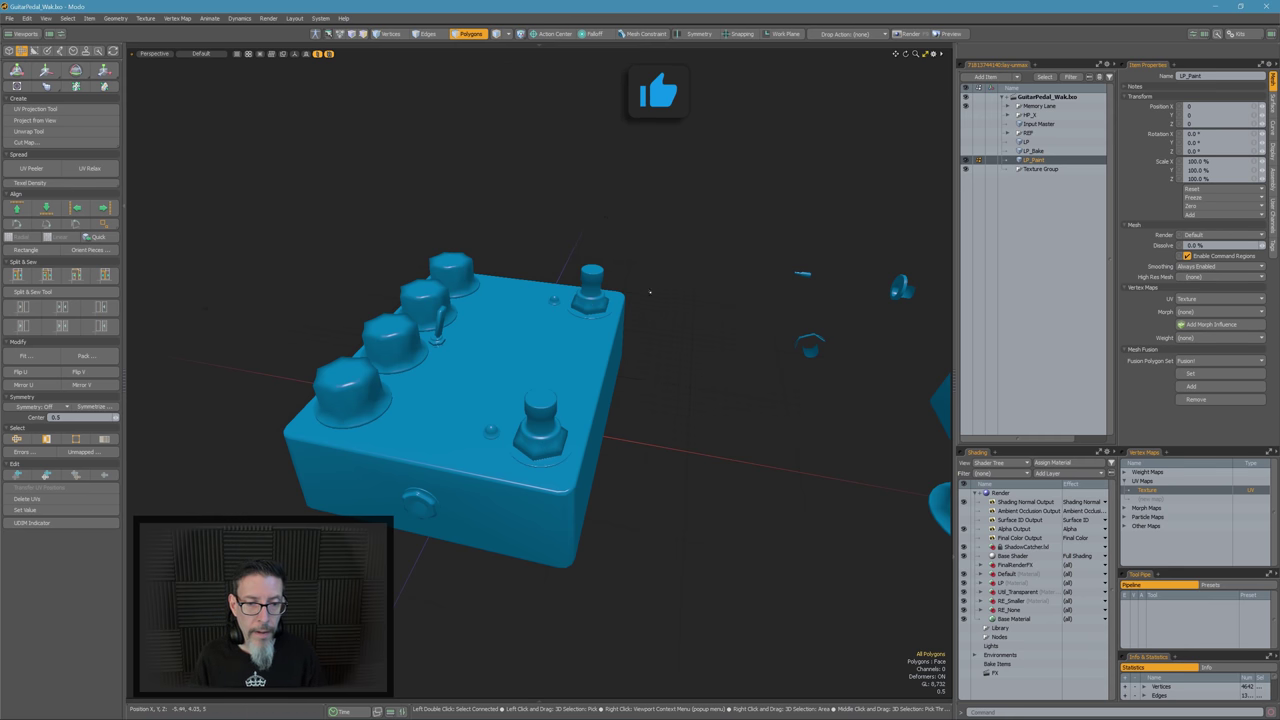
{"action": "left_click_drag", "start_coordinate": [510, 442], "coordinate": [486, 452], "text": "alt"}
{"action": "left_click_drag", "start_coordinate": [600, 380], "coordinate": [512, 354], "text": "alt+shift"}
{"action": "scroll", "coordinate": [474, 307], "scroll_direction": "down", "scroll_amount": 4}
{"action": "scroll", "coordinate": [474, 307], "scroll_direction": "up", "scroll_amount": 4}
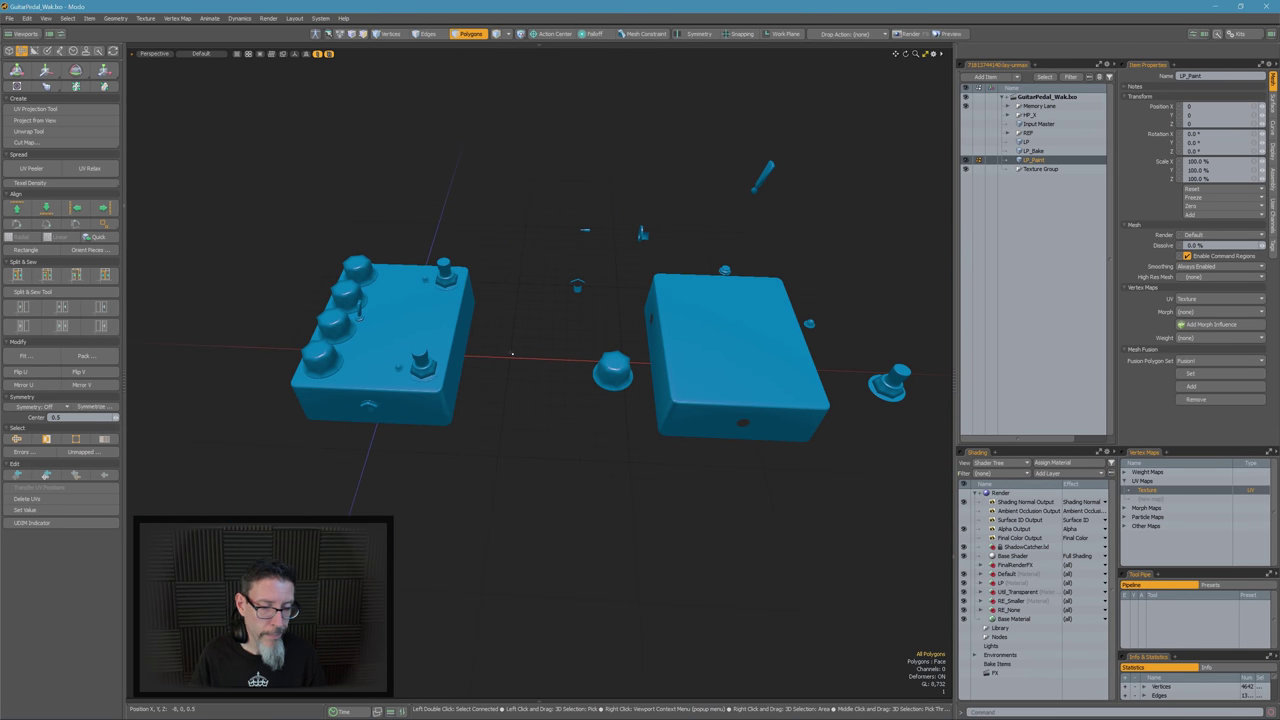
{"action": "left_click_drag", "start_coordinate": [512, 354], "coordinate": [518, 274], "text": "alt"}
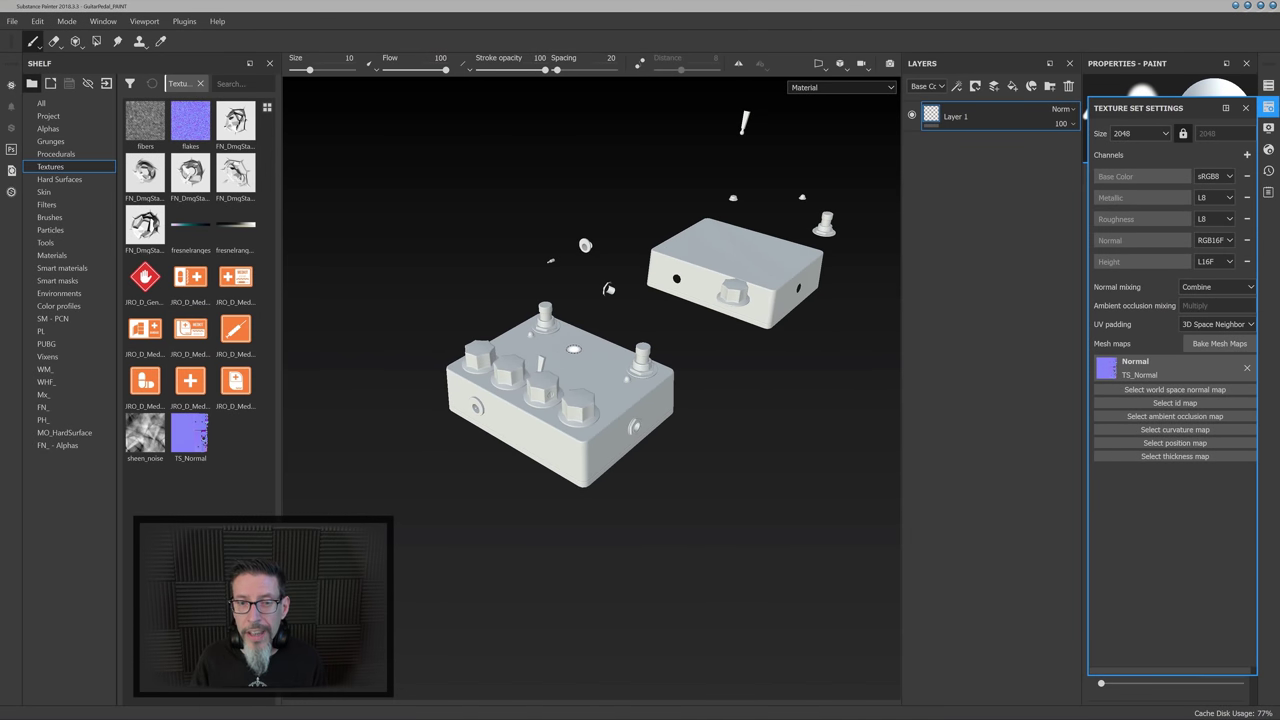
Switch to Substance Painter and examine how the TS_Normal map shades the assembled pedal's enclosure, jacks and footswitches
{"action": "right_click_drag", "start_coordinate": [563, 467], "coordinate": [650, 139], "text": "alt"}
{"action": "right_click_drag", "start_coordinate": [514, 460], "coordinate": [602, 86], "text": "alt"}
{"action": "mouse_move", "coordinate": [593, 189]}
{"action": "middle_mouse_down", "text": "alt"}
{"action": "mouse_move", "coordinate": [634, 320]}
{"action": "mouse_move", "coordinate": [674, 381]}
{"action": "middle_mouse_up", "text": "alt"}
{"action": "mouse_move", "coordinate": [577, 175]}
{"action": "left_mouse_down", "text": "alt"}
{"action": "mouse_move", "coordinate": [526, 363]}
{"action": "mouse_move", "coordinate": [754, 329]}
{"action": "mouse_move", "coordinate": [625, 320]}
{"action": "mouse_move", "coordinate": [580, 391]}
{"action": "mouse_move", "coordinate": [660, 540]}
{"action": "mouse_move", "coordinate": [617, 395]}
{"action": "mouse_move", "coordinate": [640, 417]}
{"action": "mouse_move", "coordinate": [583, 429]}
{"action": "mouse_move", "coordinate": [531, 466]}
{"action": "mouse_move", "coordinate": [509, 428]}
{"action": "mouse_move", "coordinate": [806, 426]}
{"action": "left_mouse_up", "text": "alt"}
{"action": "left_click_drag", "start_coordinate": [634, 424], "coordinate": [780, 394], "text": "alt"}
{"action": "middle_click_drag", "start_coordinate": [780, 394], "coordinate": [646, 400], "text": "alt"}
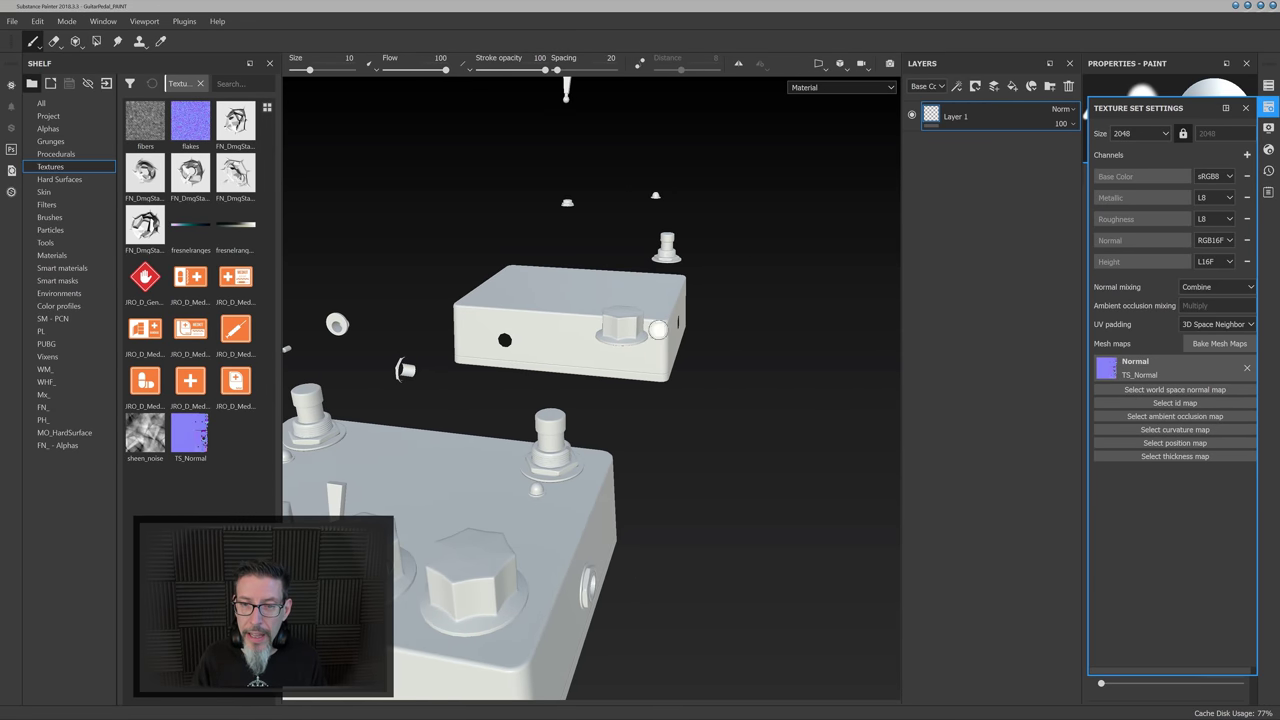
{"action": "mouse_move", "coordinate": [763, 343]}
{"action": "left_mouse_down", "text": "alt"}
{"action": "mouse_move", "coordinate": [671, 391]}
{"action": "mouse_move", "coordinate": [678, 340]}
{"action": "mouse_move", "coordinate": [657, 277]}
{"action": "mouse_move", "coordinate": [574, 323]}
{"action": "mouse_move", "coordinate": [648, 318]}
{"action": "left_mouse_up", "text": "alt"}
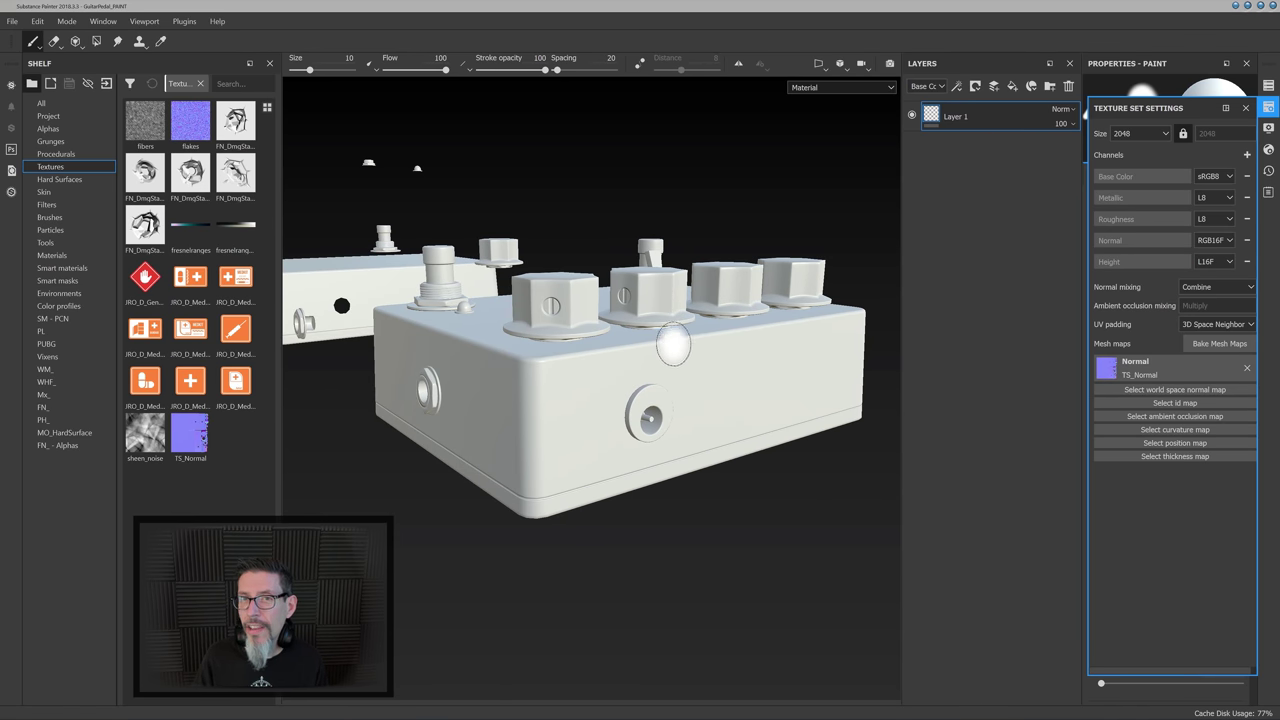
{"action": "left_click_drag", "start_coordinate": [677, 343], "coordinate": [660, 313], "text": "alt"}
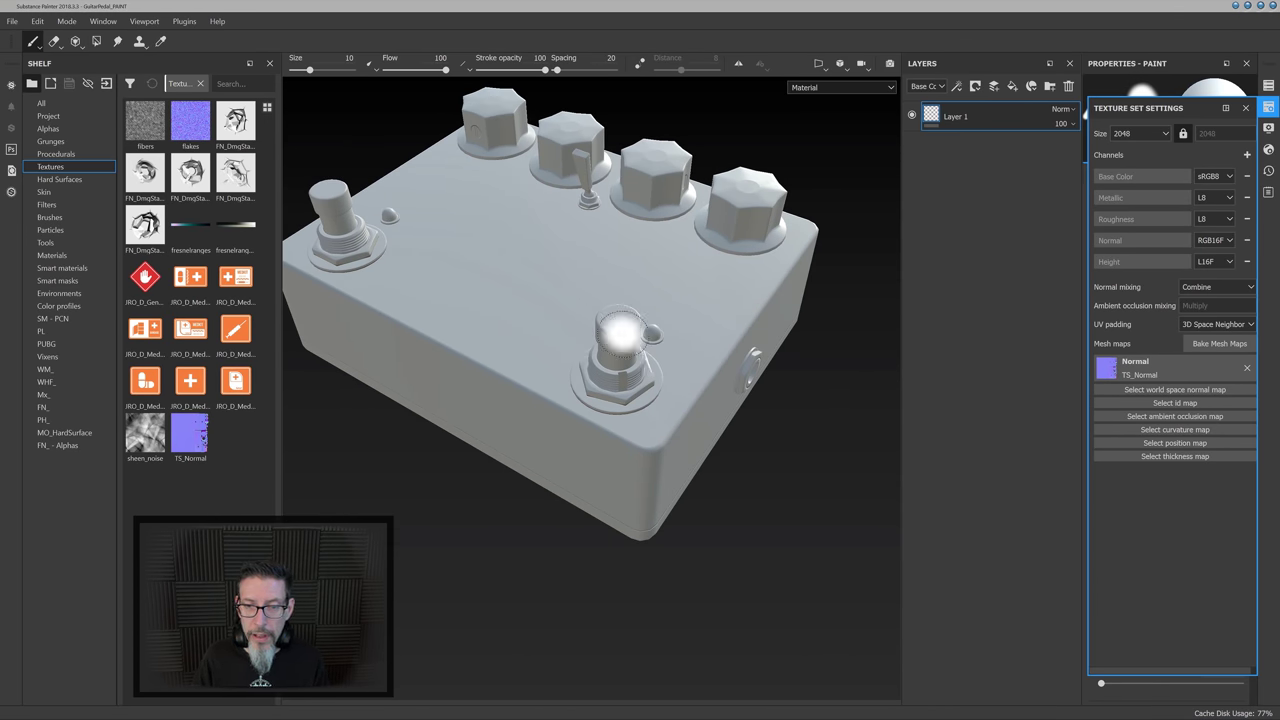
{"action": "mouse_move", "coordinate": [661, 401]}
{"action": "left_mouse_down", "text": "alt"}
{"action": "mouse_move", "coordinate": [686, 286]}
{"action": "mouse_move", "coordinate": [628, 402]}
{"action": "mouse_move", "coordinate": [677, 306]}
{"action": "mouse_move", "coordinate": [711, 293]}
{"action": "left_mouse_up", "text": "alt"}
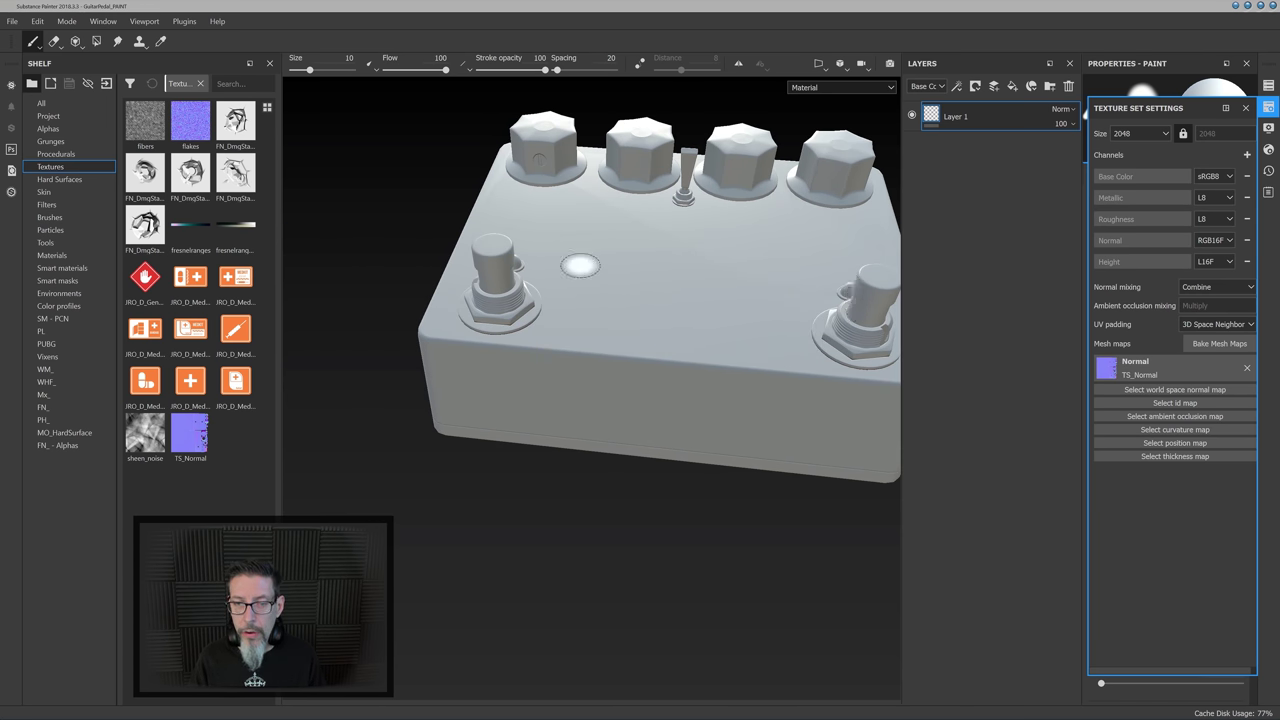
{"action": "left_click_drag", "start_coordinate": [580, 265], "coordinate": [500, 275], "text": "alt"}
{"action": "left_click_drag", "start_coordinate": [726, 286], "coordinate": [892, 200], "text": "alt"}
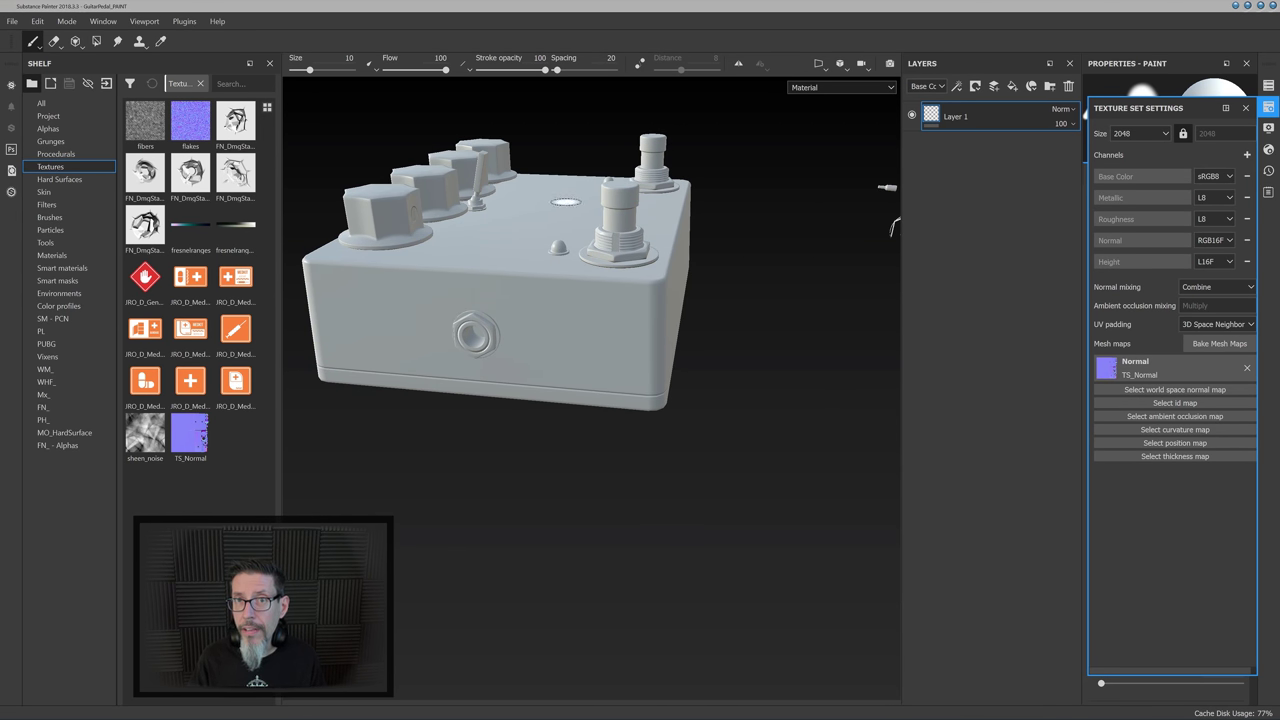
{"action": "left_click_drag", "start_coordinate": [570, 275], "coordinate": [668, 298], "text": "alt"}
{"action": "middle_click_drag", "start_coordinate": [635, 220], "coordinate": [686, 267], "text": "alt"}
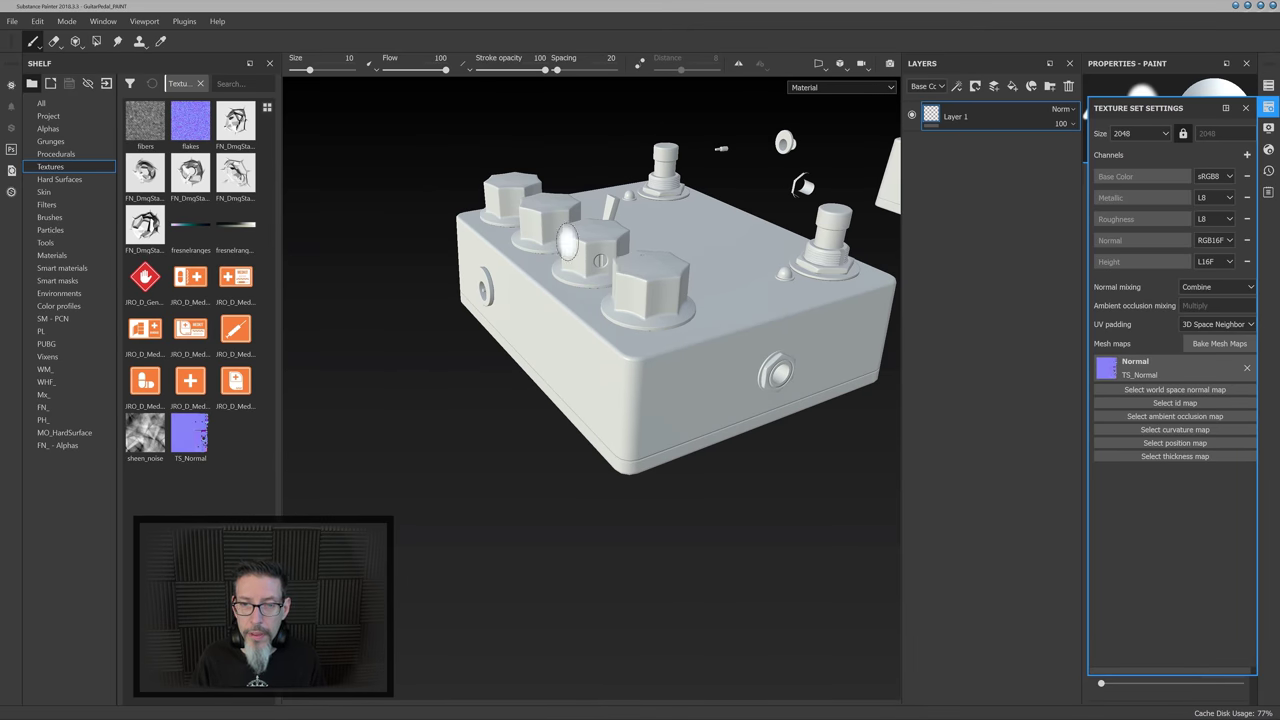
Examine the normal-map detail on the pedal's knobs, side jacks and edges from all around
{"action": "left_click_drag", "start_coordinate": [623, 236], "coordinate": [486, 256], "text": "alt"}
{"action": "left_click_drag", "start_coordinate": [652, 280], "coordinate": [860, 248], "text": "alt"}
{"action": "left_click_drag", "start_coordinate": [550, 250], "coordinate": [696, 246], "text": "alt"}
{"action": "right_click_drag", "start_coordinate": [590, 330], "coordinate": [640, 343], "text": "alt"}
{"action": "mouse_move", "coordinate": [623, 343]}
{"action": "left_mouse_down", "text": "alt"}
{"action": "mouse_move", "coordinate": [840, 343]}
{"action": "mouse_move", "coordinate": [660, 371]}
{"action": "mouse_move", "coordinate": [820, 341]}
{"action": "left_mouse_up", "text": "alt"}
{"action": "mouse_move", "coordinate": [670, 326]}
{"action": "left_mouse_down", "text": "alt"}
{"action": "mouse_move", "coordinate": [759, 296]}
{"action": "mouse_move", "coordinate": [751, 260]}
{"action": "mouse_move", "coordinate": [371, 294]}
{"action": "left_mouse_up", "text": "alt"}
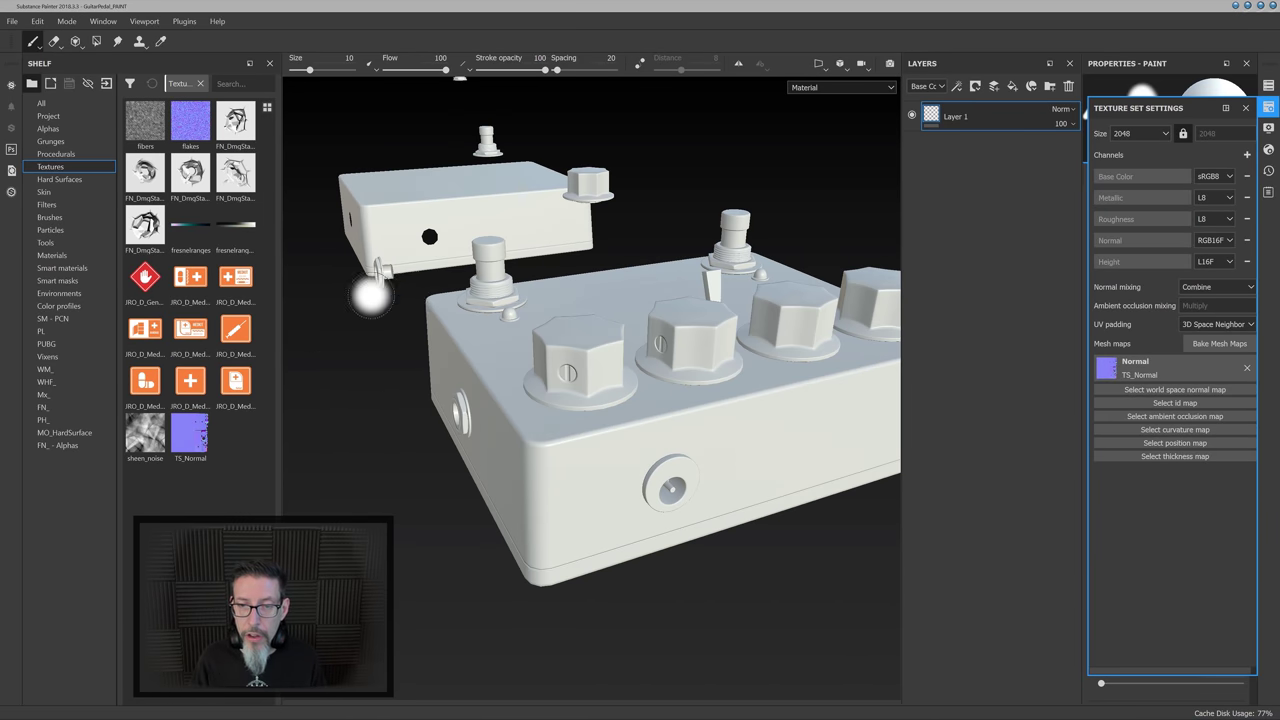
{"action": "left_click_drag", "start_coordinate": [611, 262], "coordinate": [560, 343], "text": "alt"}
{"action": "middle_click_drag", "start_coordinate": [770, 288], "coordinate": [478, 272], "text": "alt"}
{"action": "mouse_move", "coordinate": [622, 272]}
{"action": "left_mouse_down", "text": "alt"}
{"action": "mouse_move", "coordinate": [531, 280]}
{"action": "mouse_move", "coordinate": [418, 258]}
{"action": "left_mouse_up", "text": "alt"}
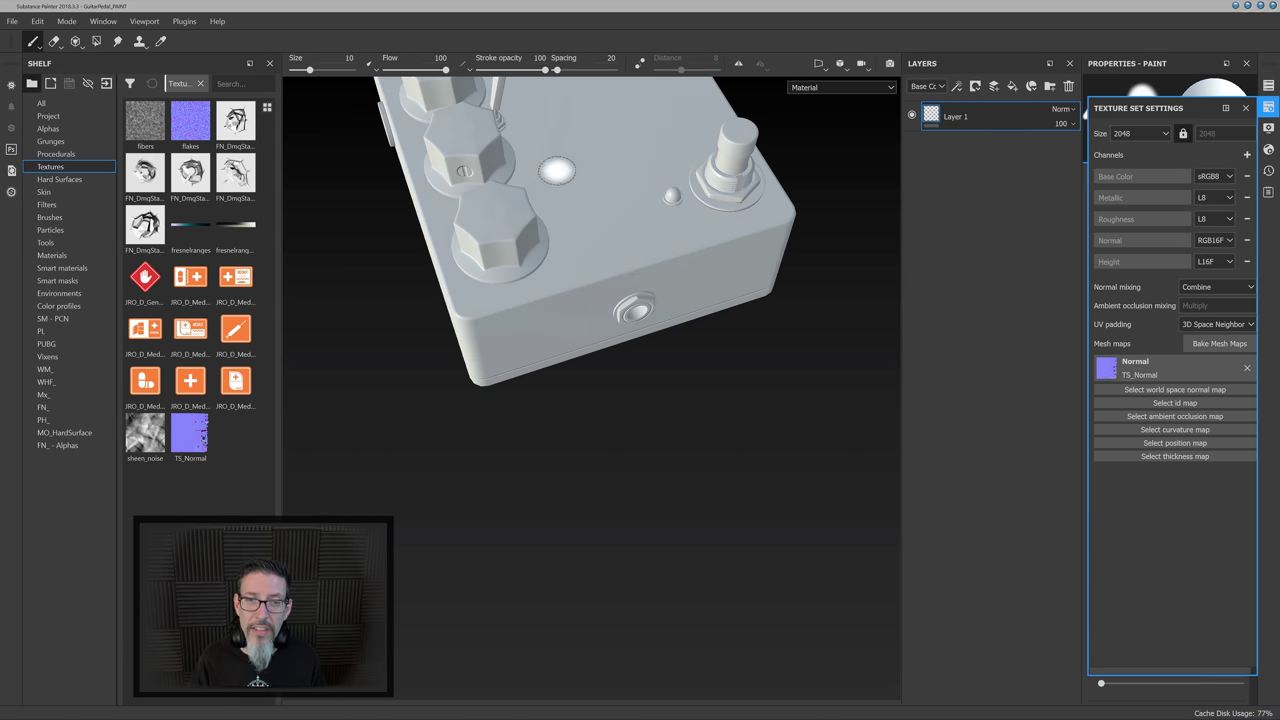
{"action": "right_click_drag", "start_coordinate": [600, 285], "coordinate": [558, 298], "text": "alt"}
{"action": "middle_click_drag", "start_coordinate": [604, 228], "coordinate": [597, 363], "text": "alt"}
{"action": "left_click_drag", "start_coordinate": [777, 97], "coordinate": [663, 285], "text": "alt"}
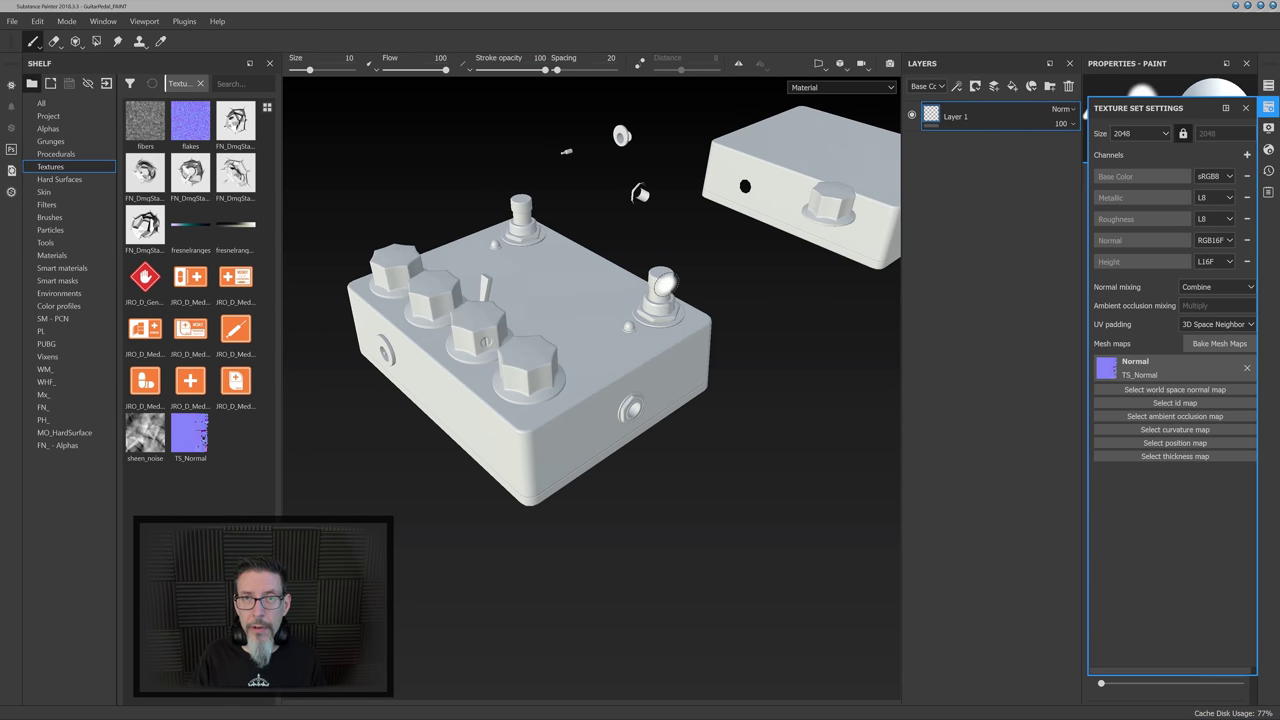
{"action": "left_click_drag", "start_coordinate": [560, 377], "coordinate": [625, 352], "text": "alt"}
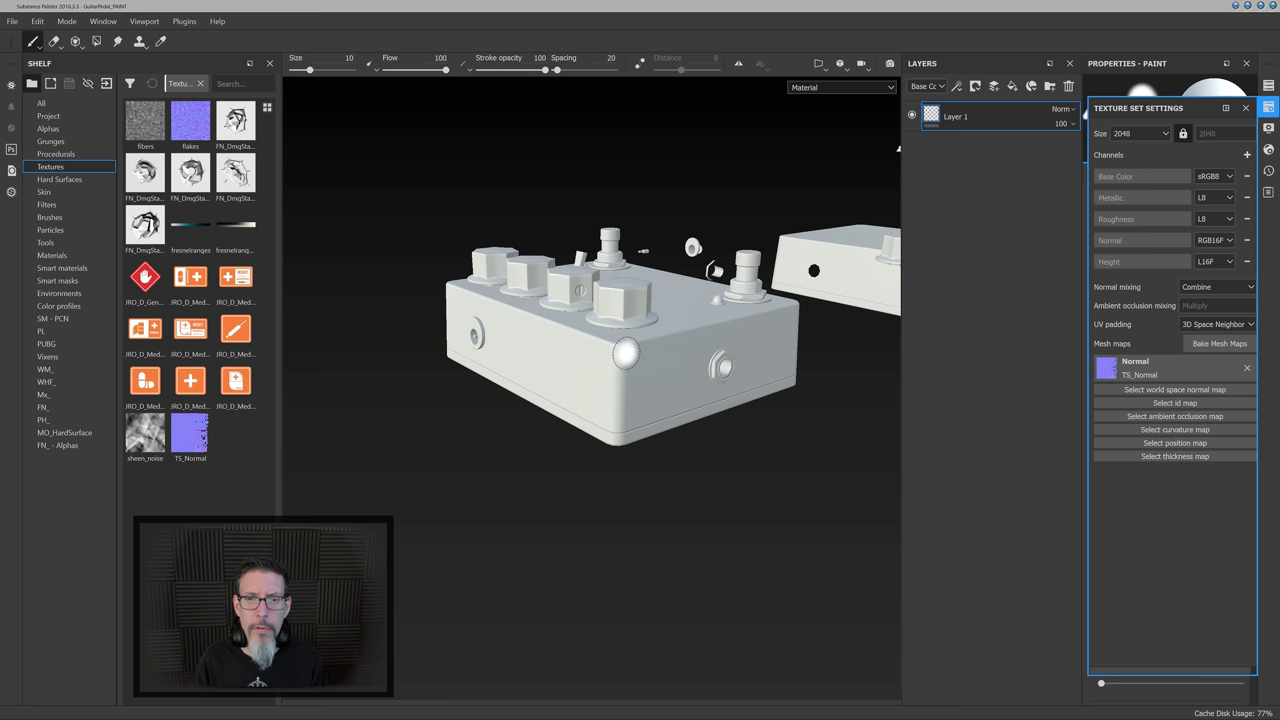
{"action": "left_click_drag", "start_coordinate": [640, 197], "coordinate": [585, 232], "text": "alt"}
{"action": "middle_click_drag", "start_coordinate": [785, 220], "coordinate": [700, 246], "text": "alt"}
{"action": "left_click_drag", "start_coordinate": [700, 246], "coordinate": [587, 241], "text": "alt"}
{"action": "left_click_drag", "start_coordinate": [680, 331], "coordinate": [662, 315], "text": "alt"}
{"action": "middle_click_drag", "start_coordinate": [662, 315], "coordinate": [700, 246], "text": "alt"}
{"action": "left_click_drag", "start_coordinate": [700, 246], "coordinate": [713, 271], "text": "alt"}
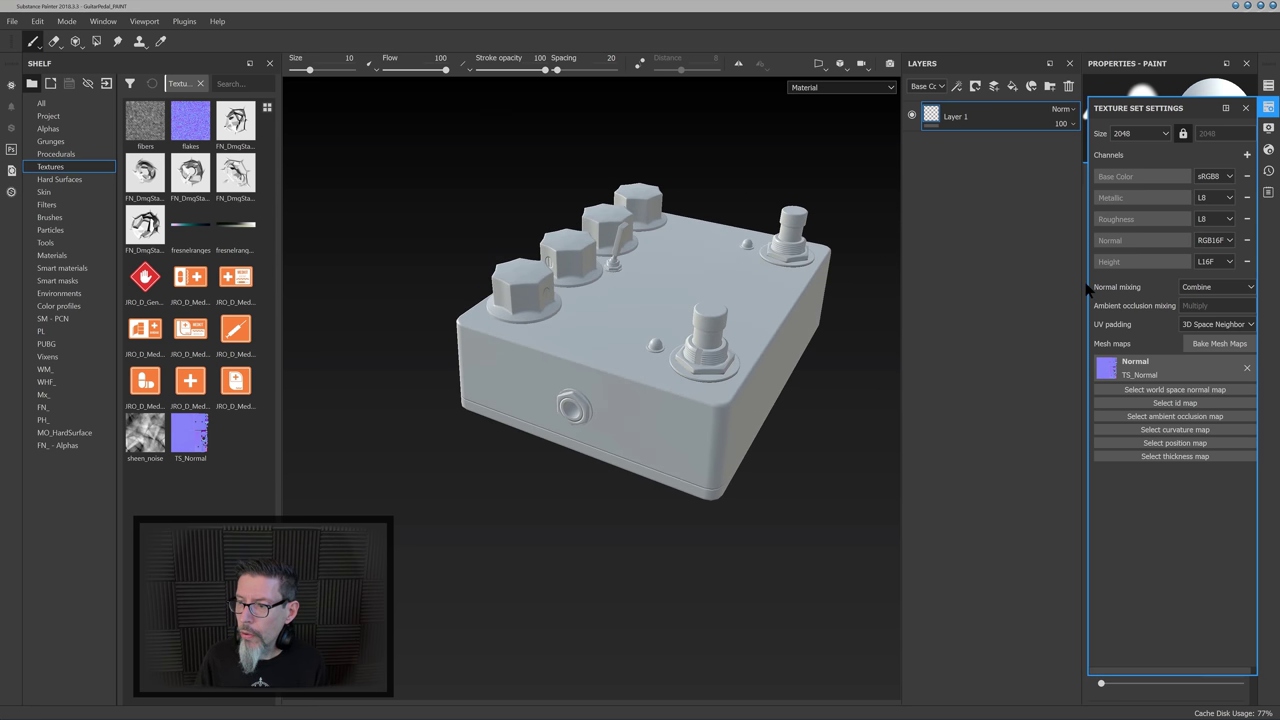
Set up mesh map baking with an output size of 4096 and the Normal and ID maps excluded
{"action": "left_click", "coordinate": [1208, 345]}
{"action": "left_click_drag", "start_coordinate": [622, 145], "coordinate": [260, 120]}
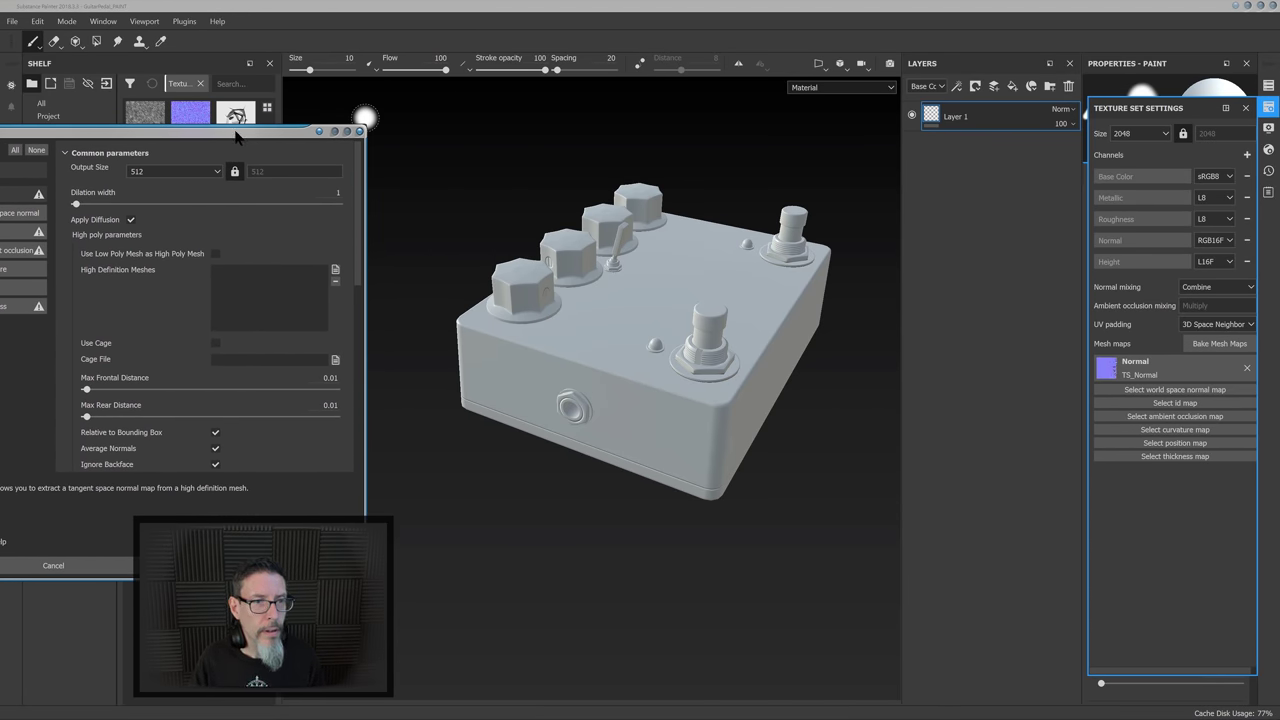
{"action": "left_click_drag", "start_coordinate": [237, 134], "coordinate": [414, 133]}
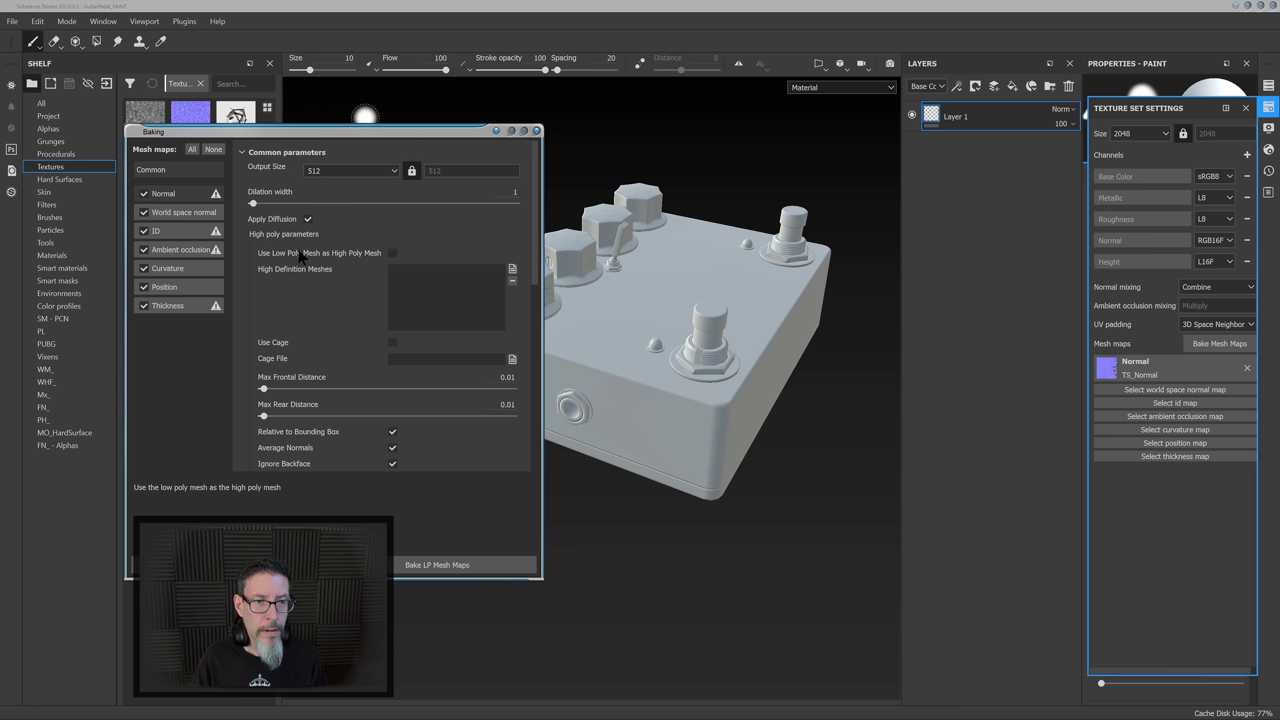
{"action": "left_click", "coordinate": [143, 193]}
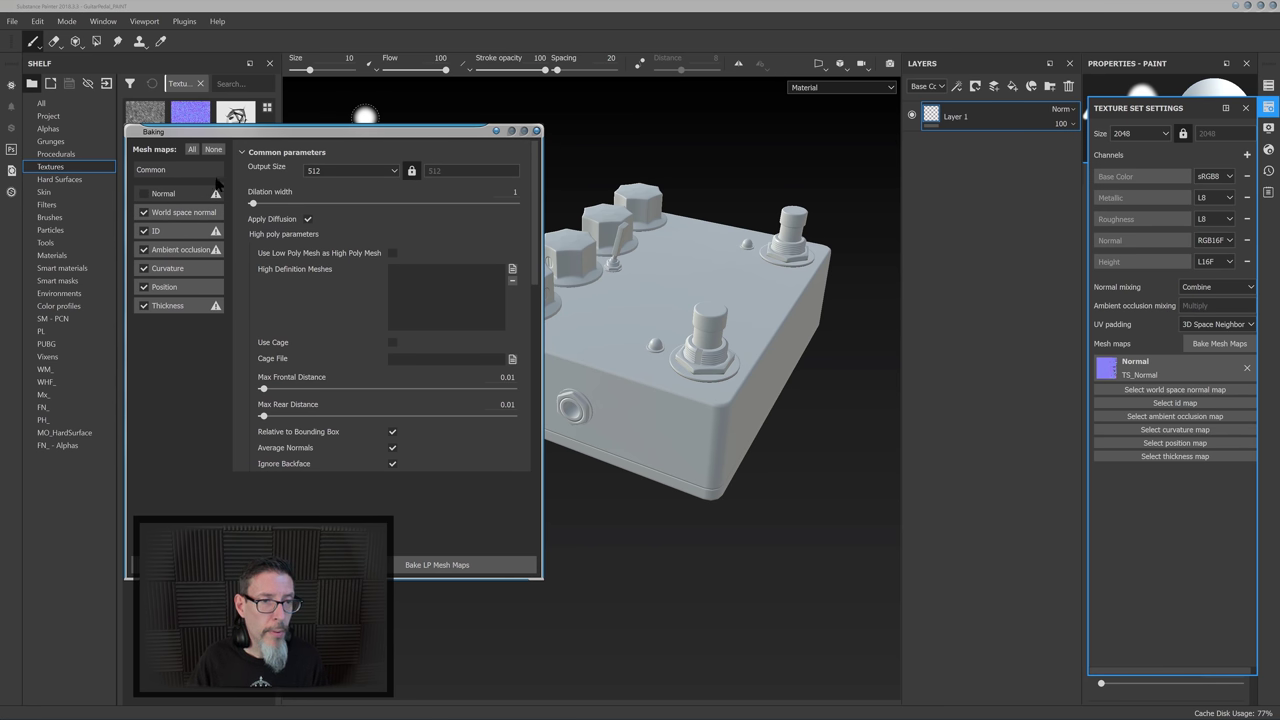
{"action": "left_click", "coordinate": [345, 171]}
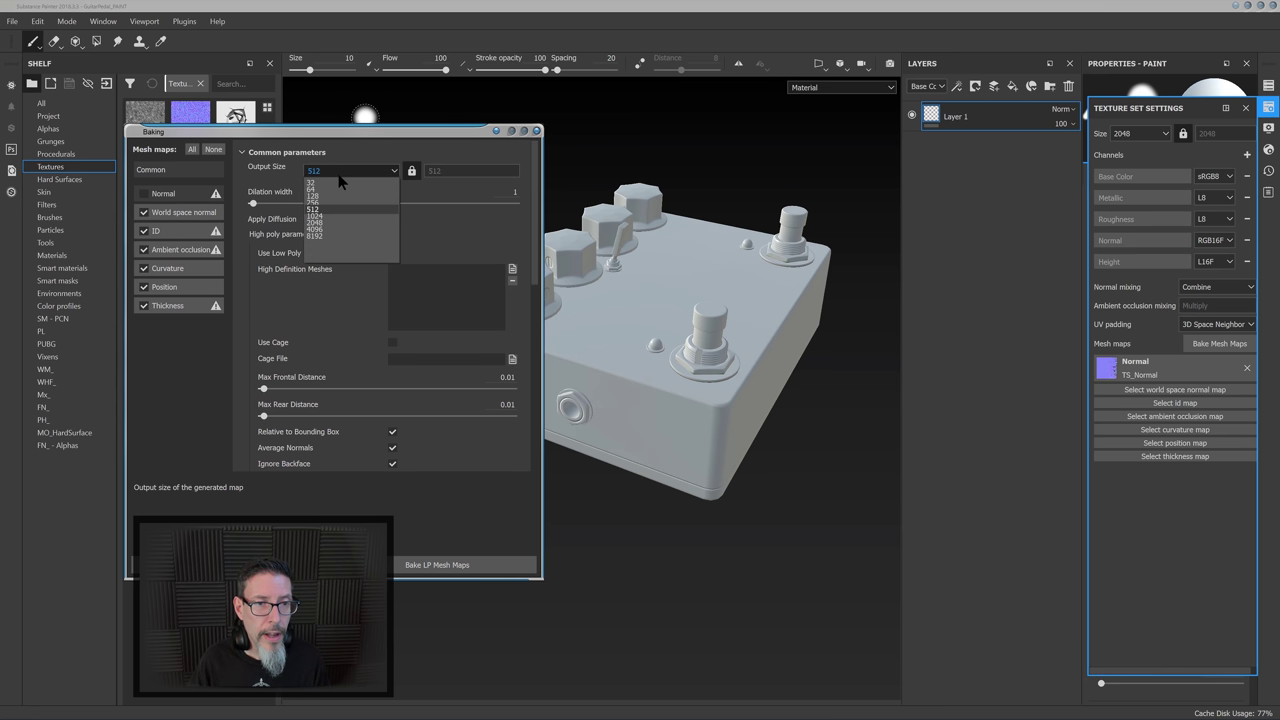
{"action": "left_click", "coordinate": [315, 229]}
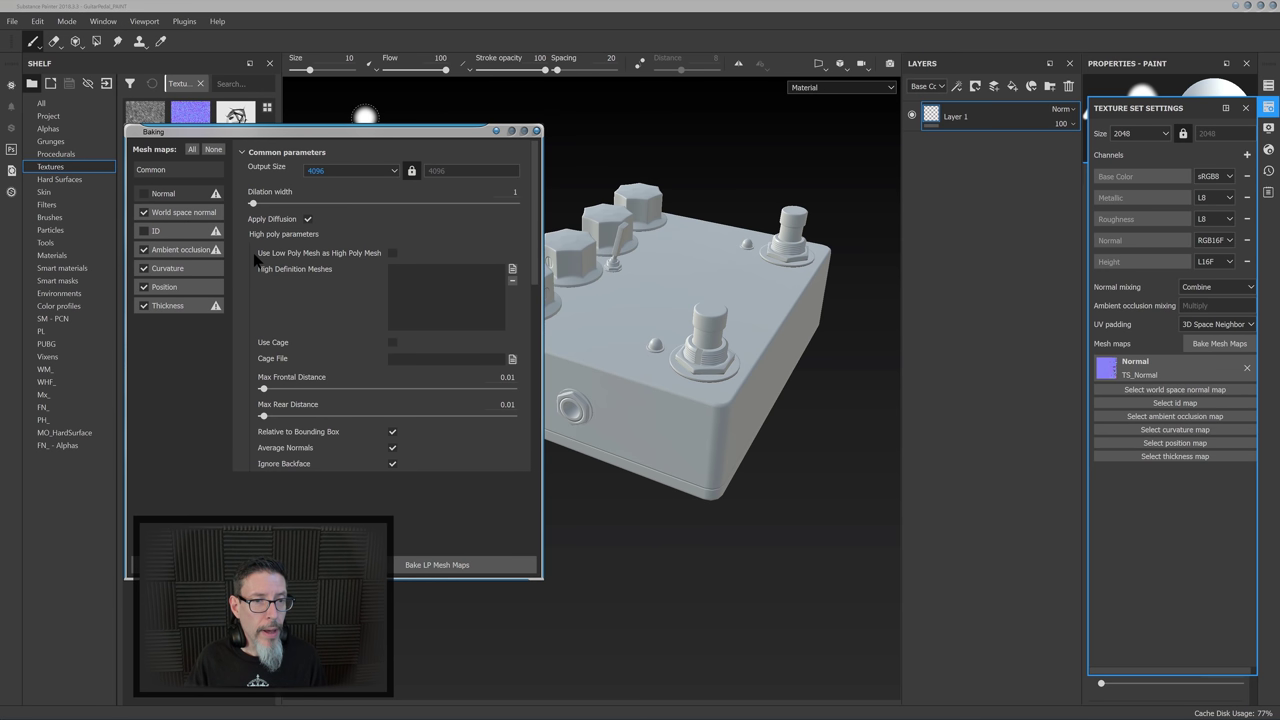
{"action": "left_click_drag", "start_coordinate": [348, 140], "coordinate": [383, 133]}
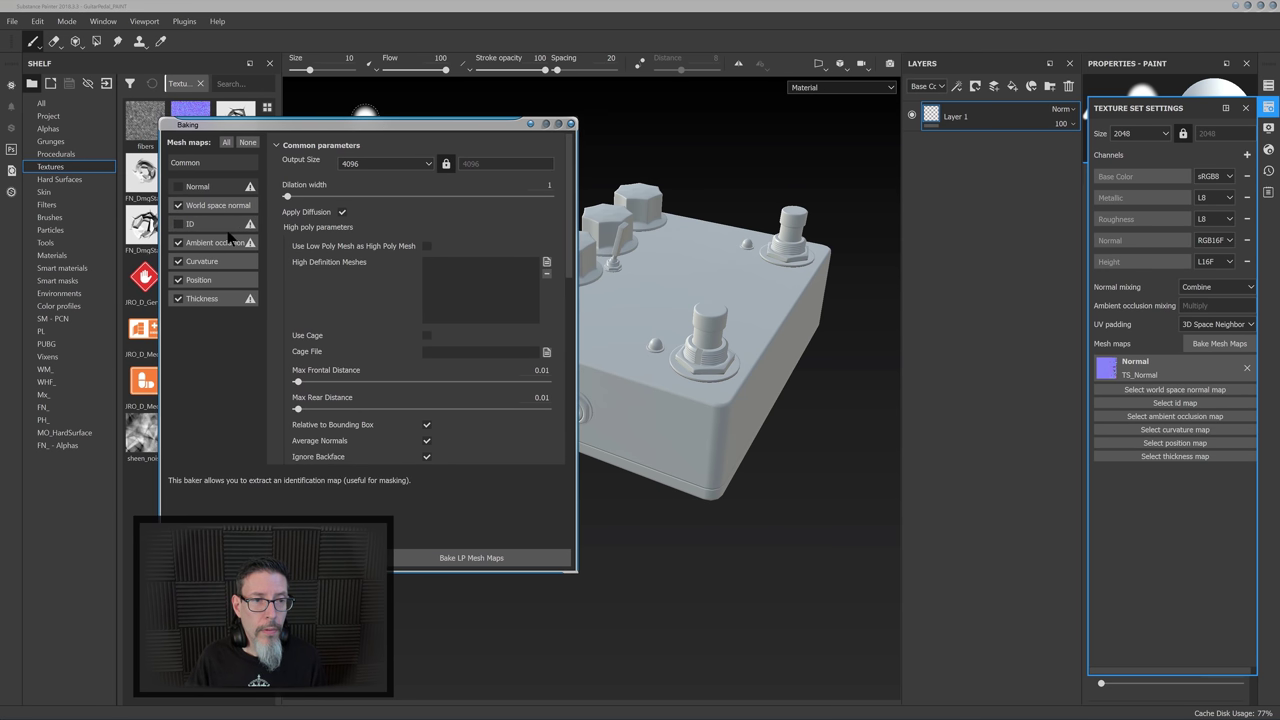
Open the Ambient occlusion baker's parameters
{"action": "left_click", "coordinate": [213, 244]}
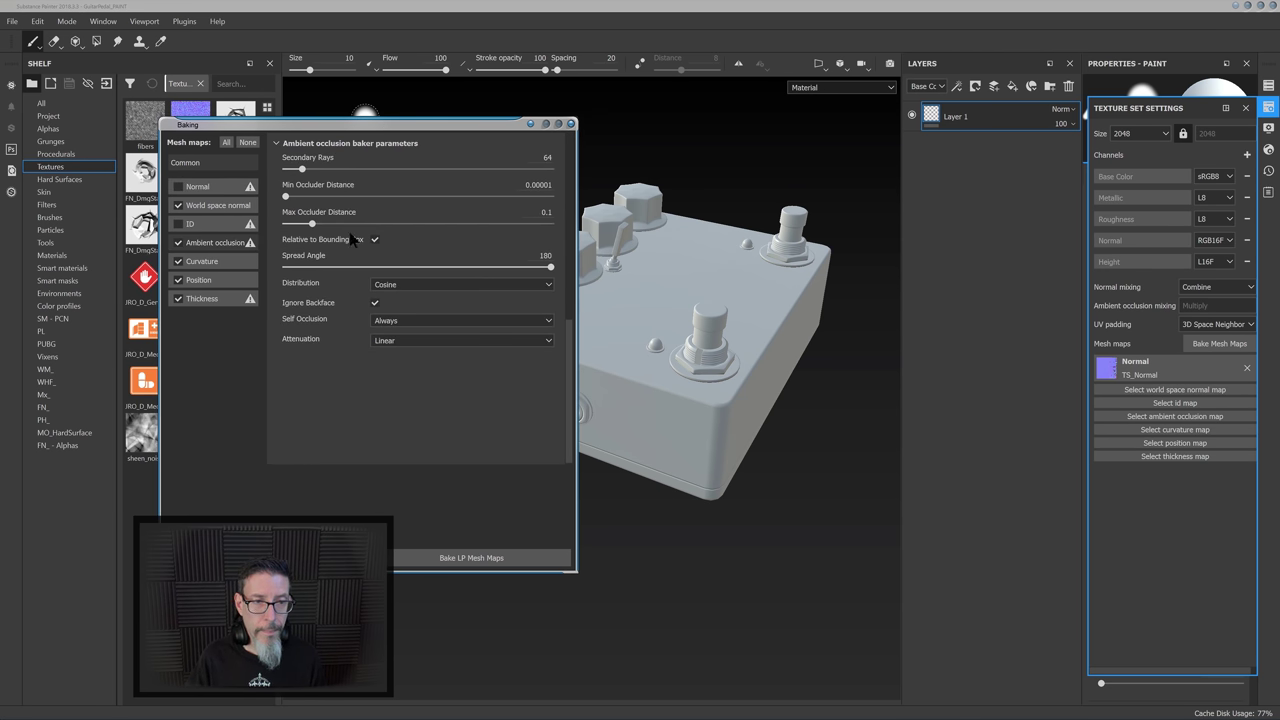